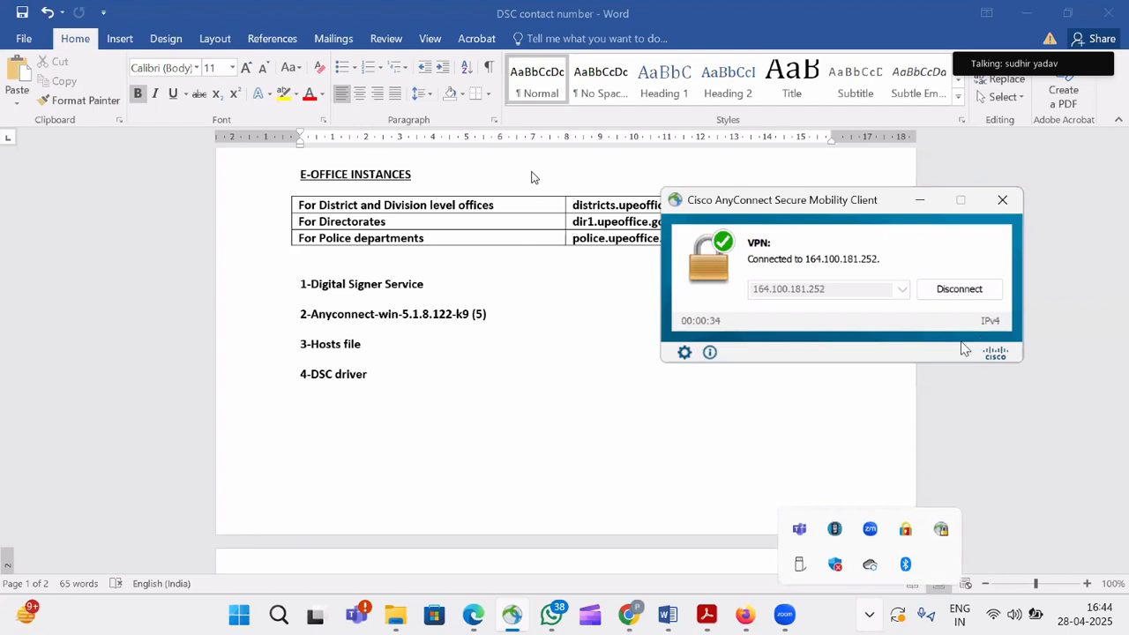
Minimize the Cisco AnyConnect window and point out the portal addresses in the E-Office instances table.
left_click(920, 204)
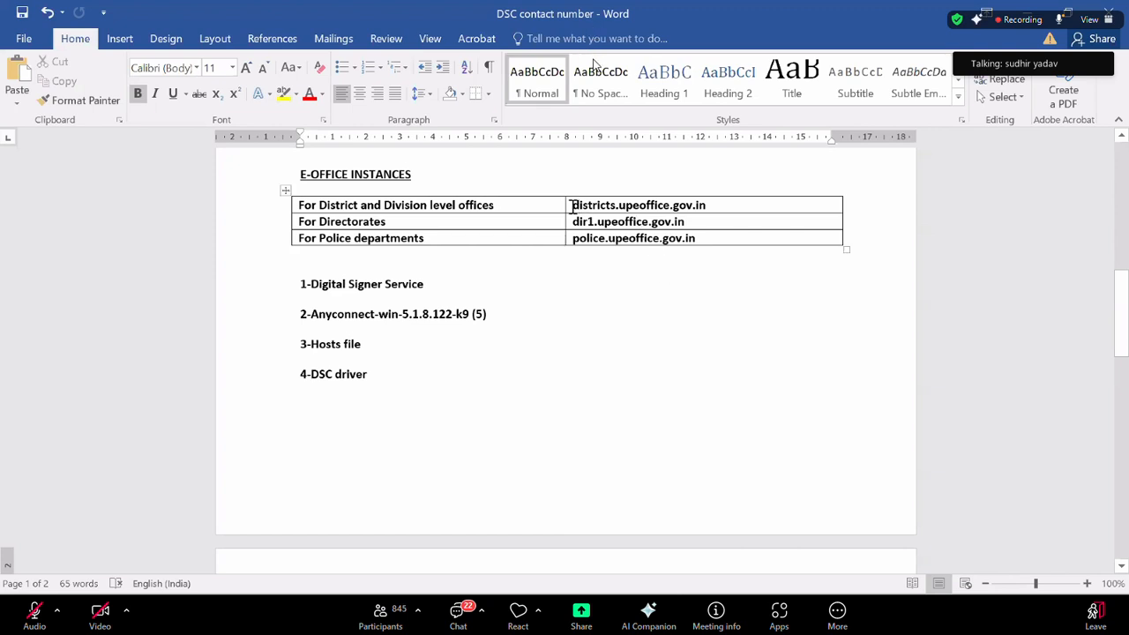
left_click_drag(573, 205, 719, 209)
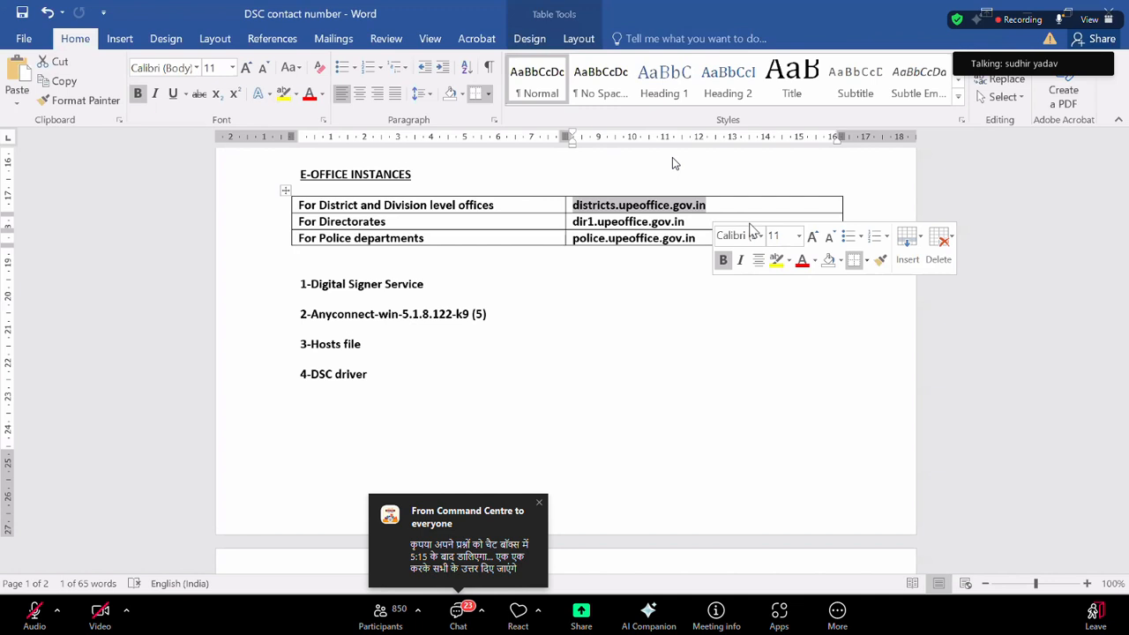
left_click(620, 312)
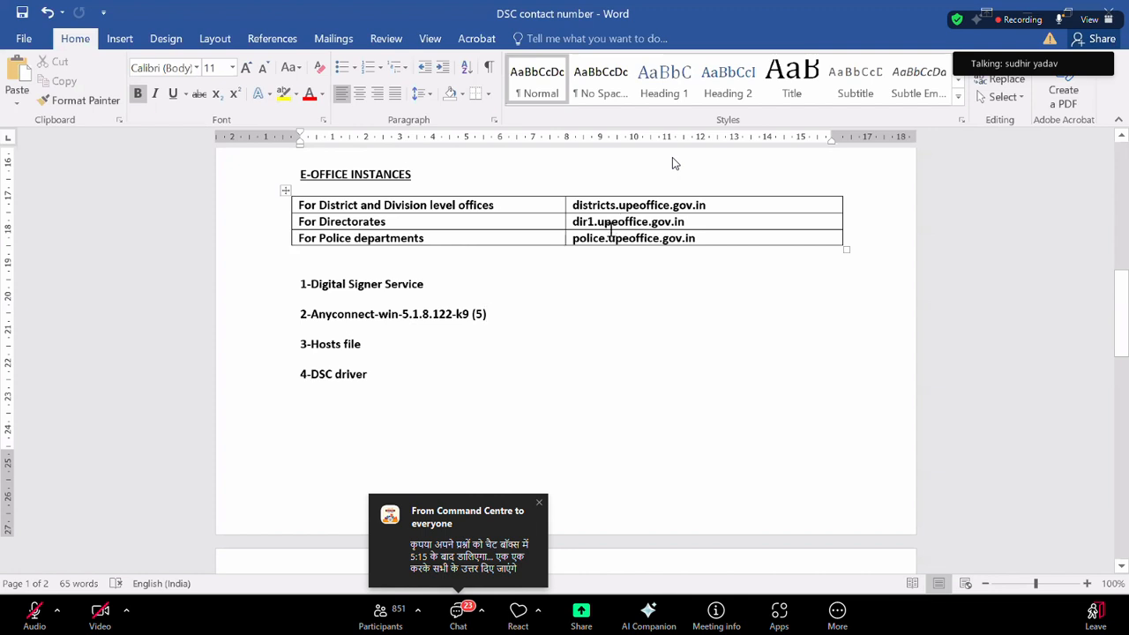
left_click(611, 239)
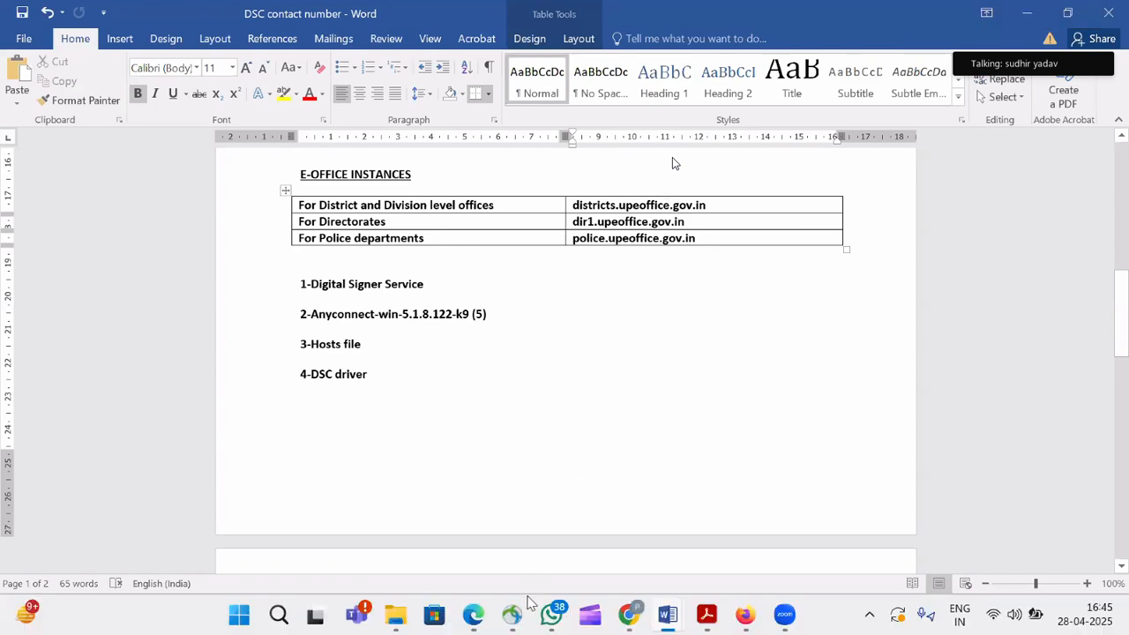
Load eofficetraining.upsdc.gov.in in Chrome and clear the pre-filled email on the Parichay login.
left_click(630, 619)
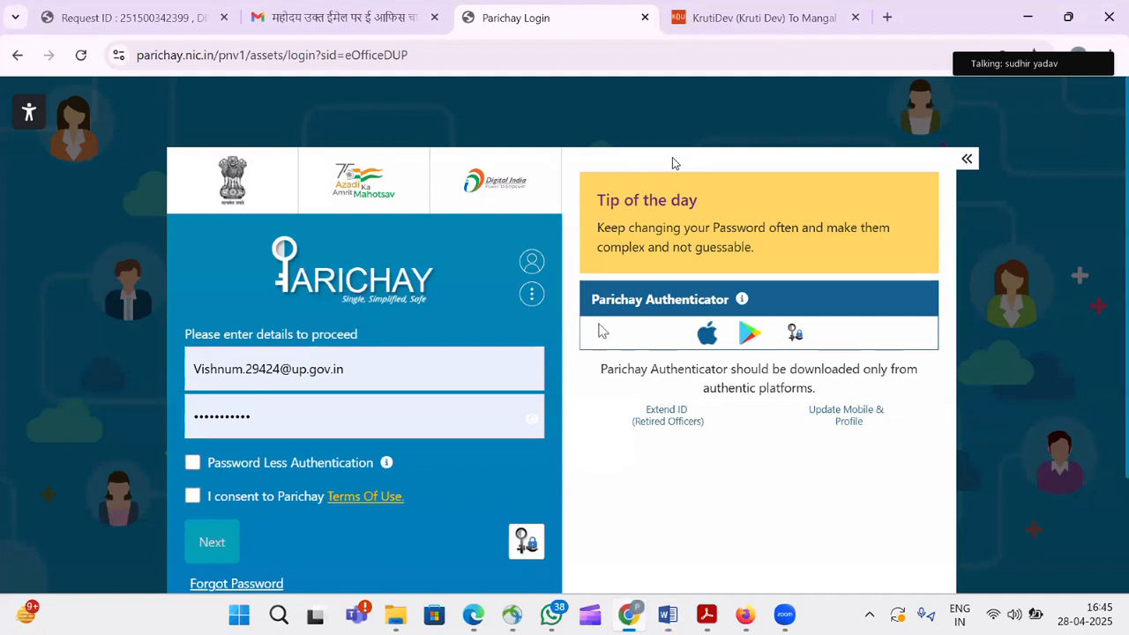
left_click(345, 72)
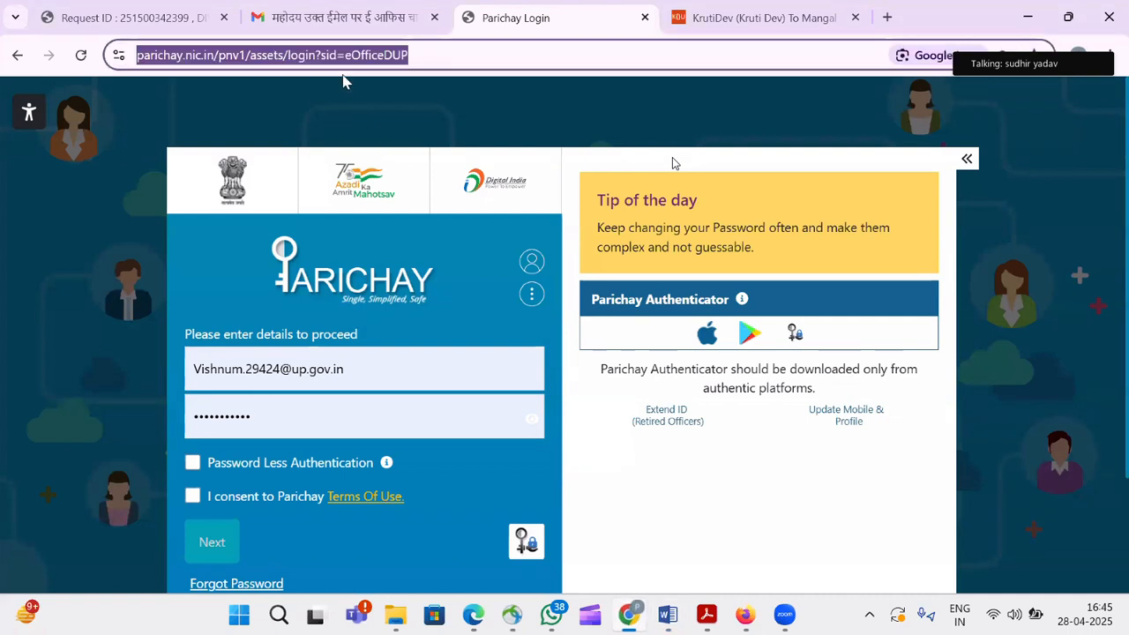
type("e")
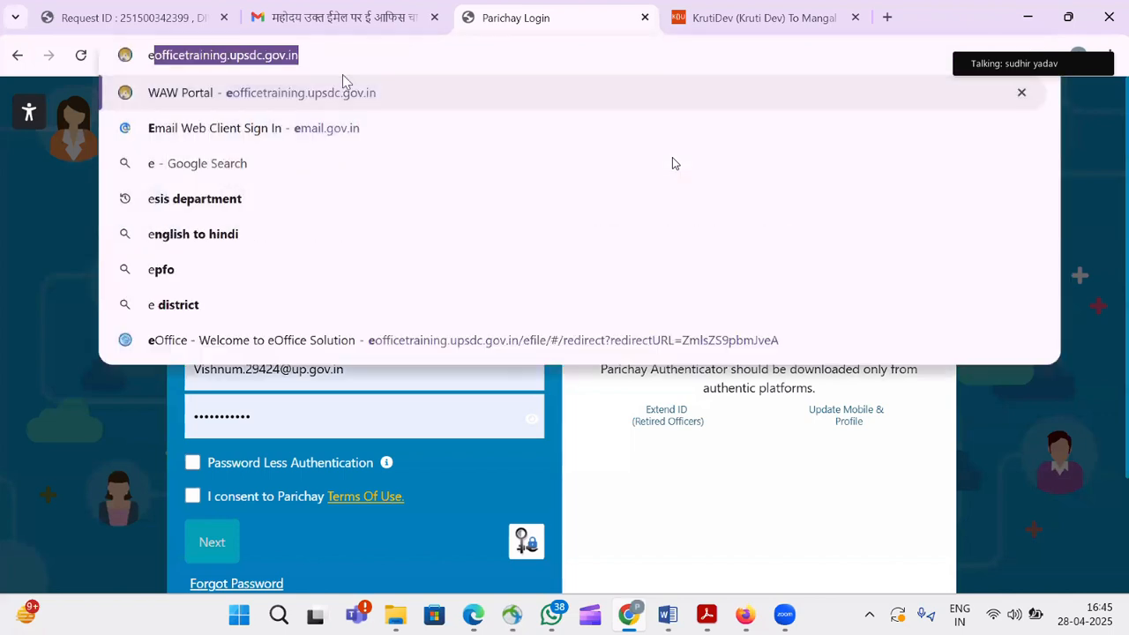
key("Return")
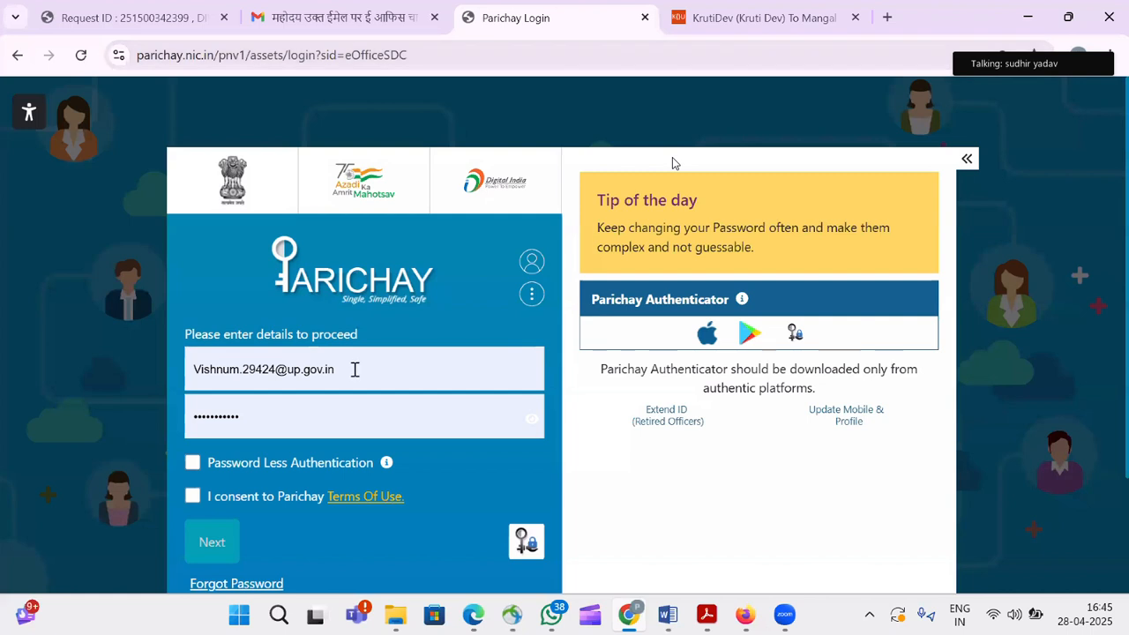
left_click_drag(353, 367, 118, 368)
key("BackSpace")
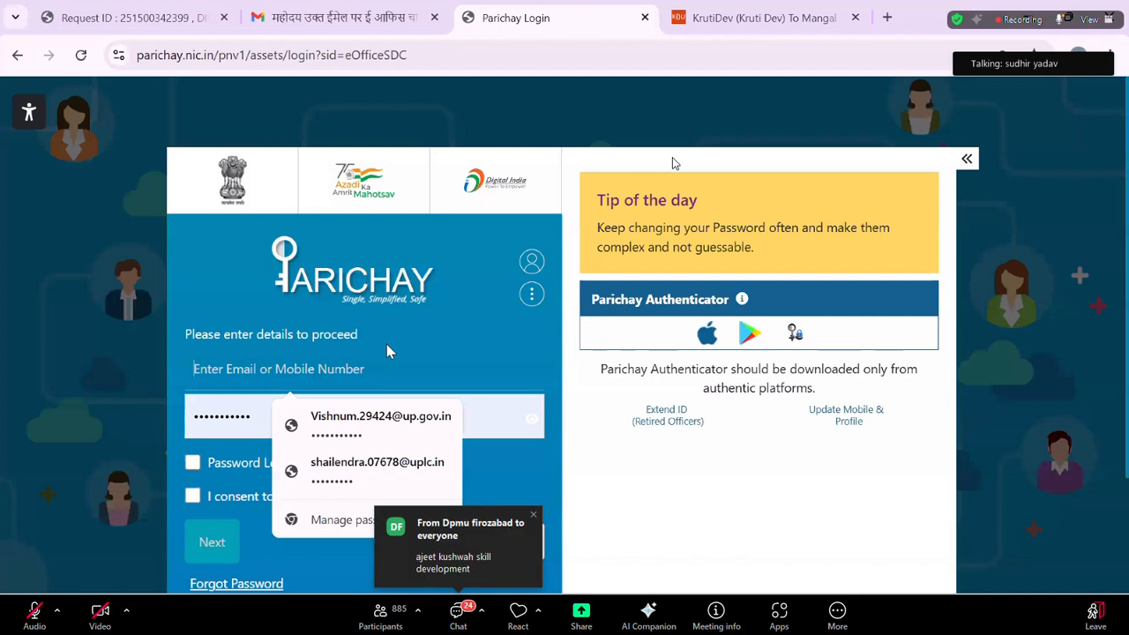
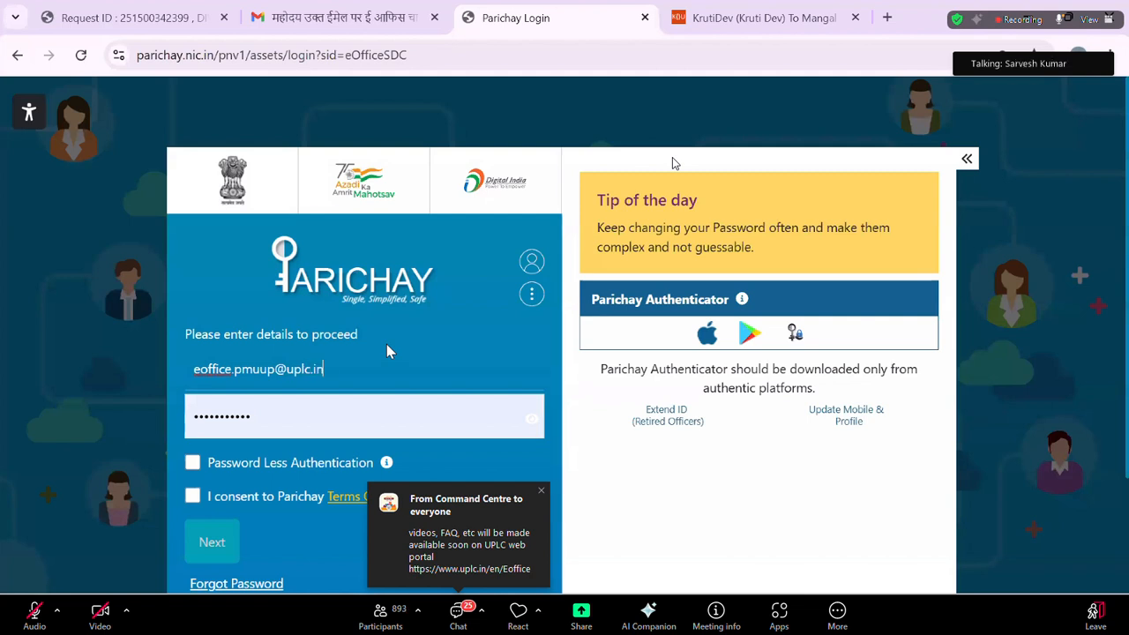
Enter the office account's email and password, accept the terms of use, and sign in.
key("Tab")
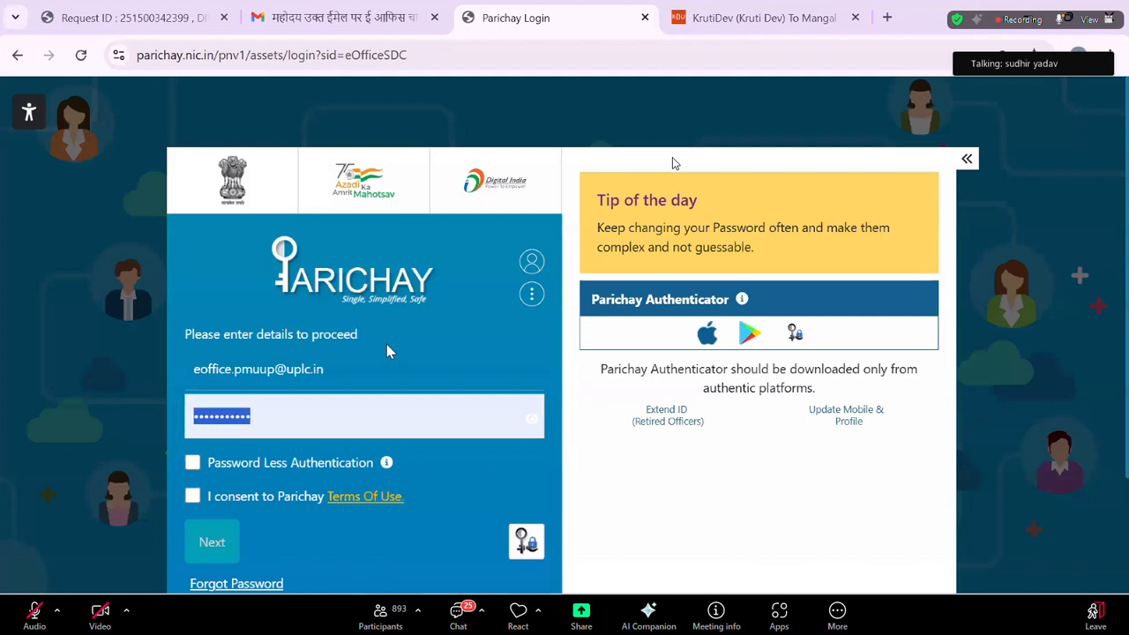
type("****")
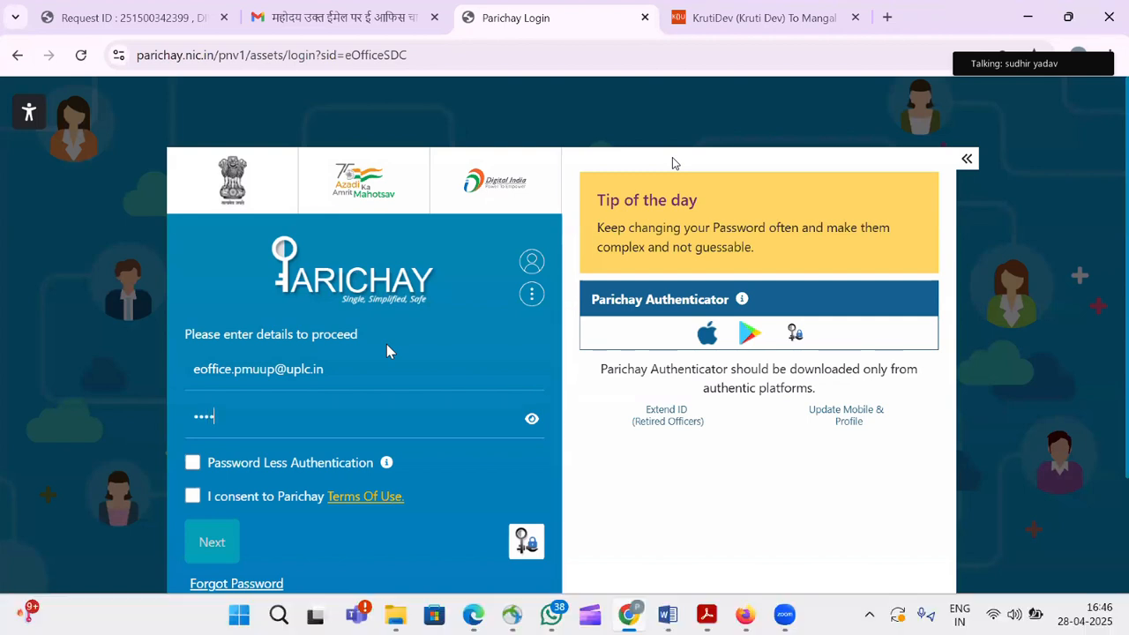
type("******")
left_click(193, 498)
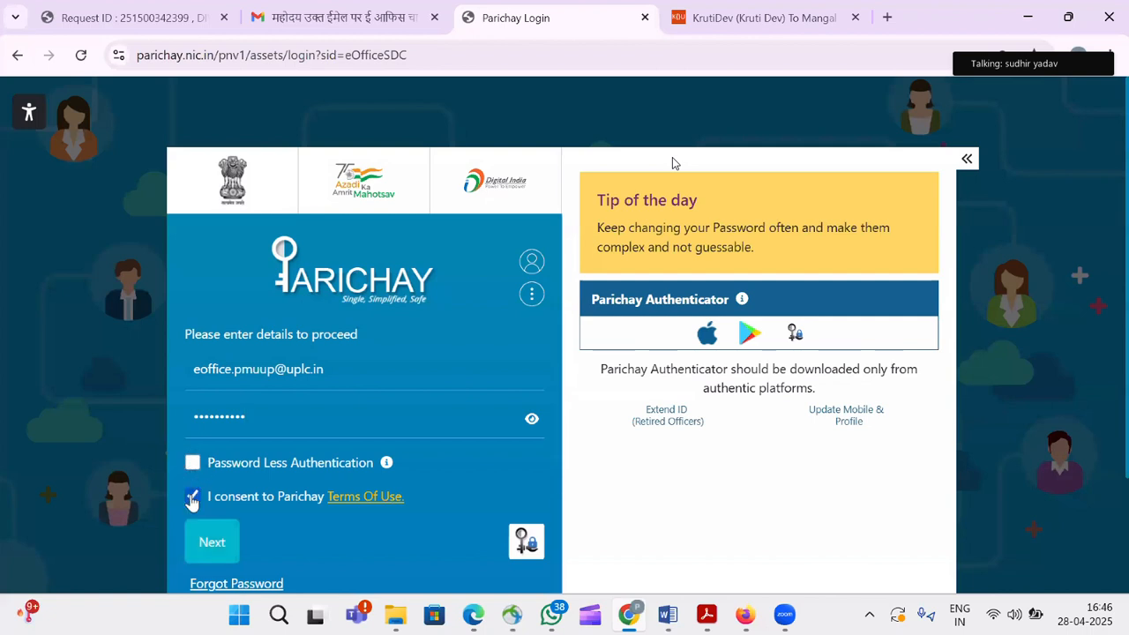
left_click(213, 543)
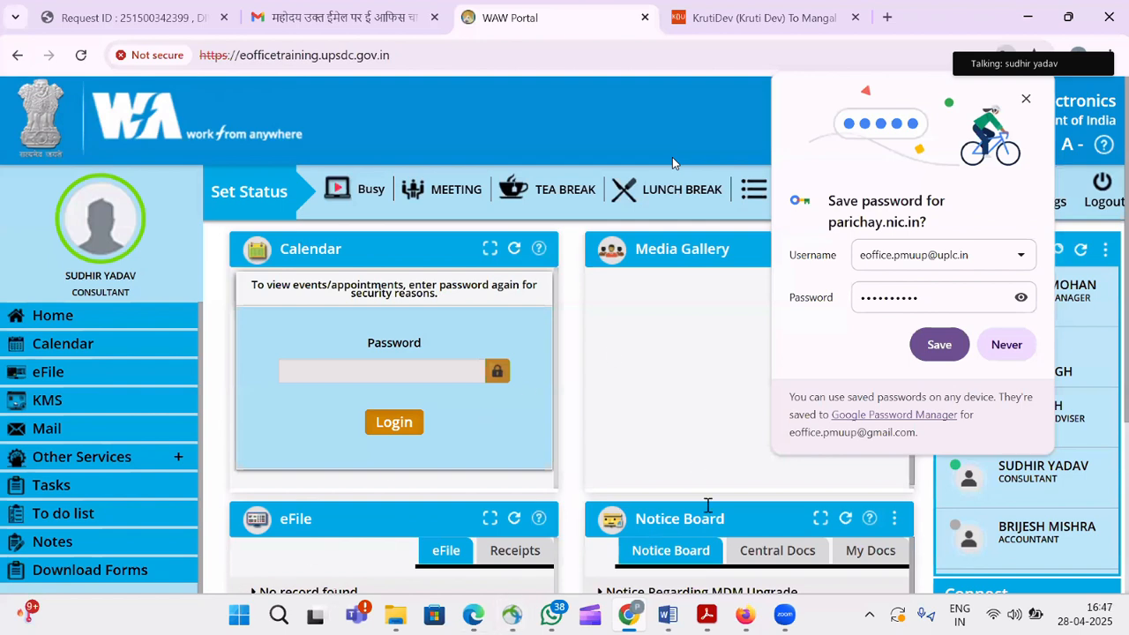
Decline Chrome's offer to save the Parichay password.
left_click(1006, 345)
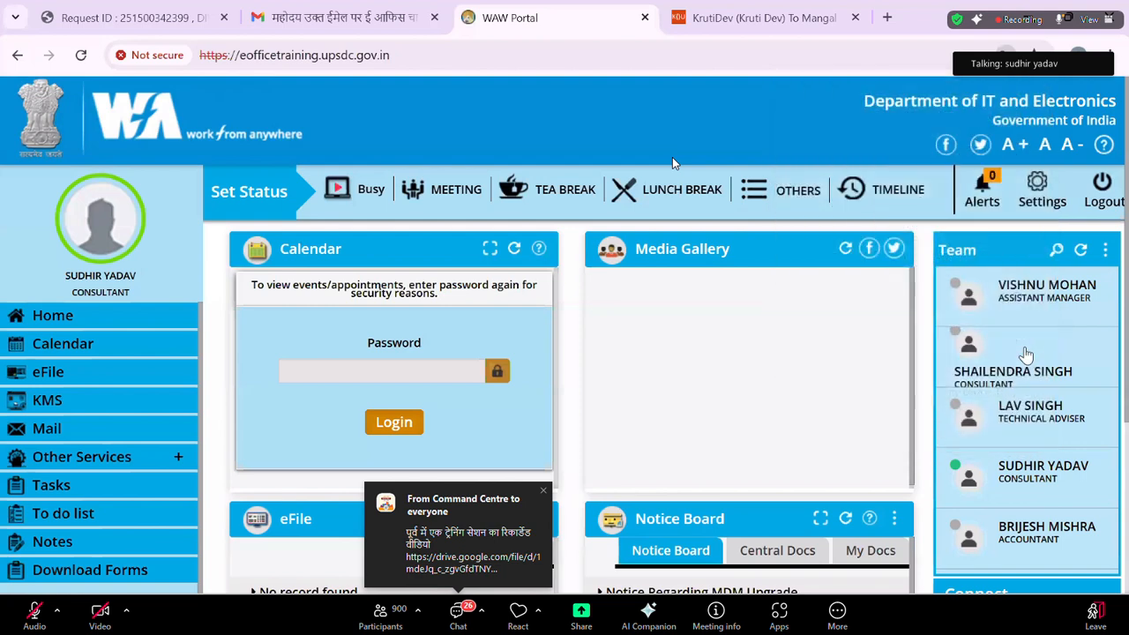
mouse_move(1026, 353)
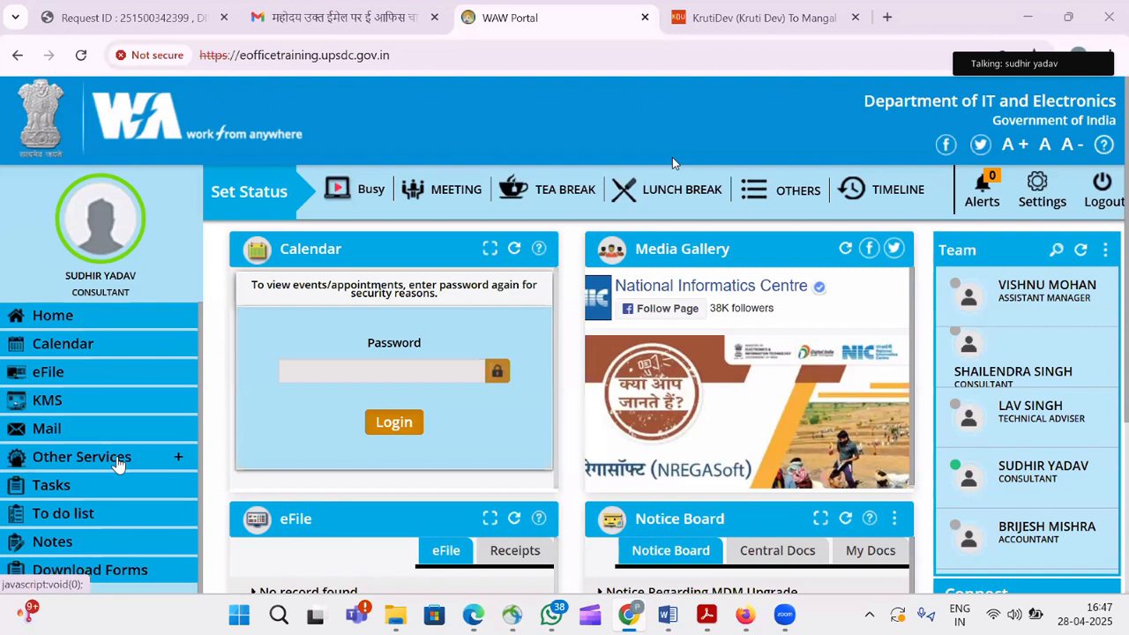
In eFile, open file 123-TCHN0NAZR/1/2024-support12 (computer number 1301) from the File Inbox.
left_click(79, 375)
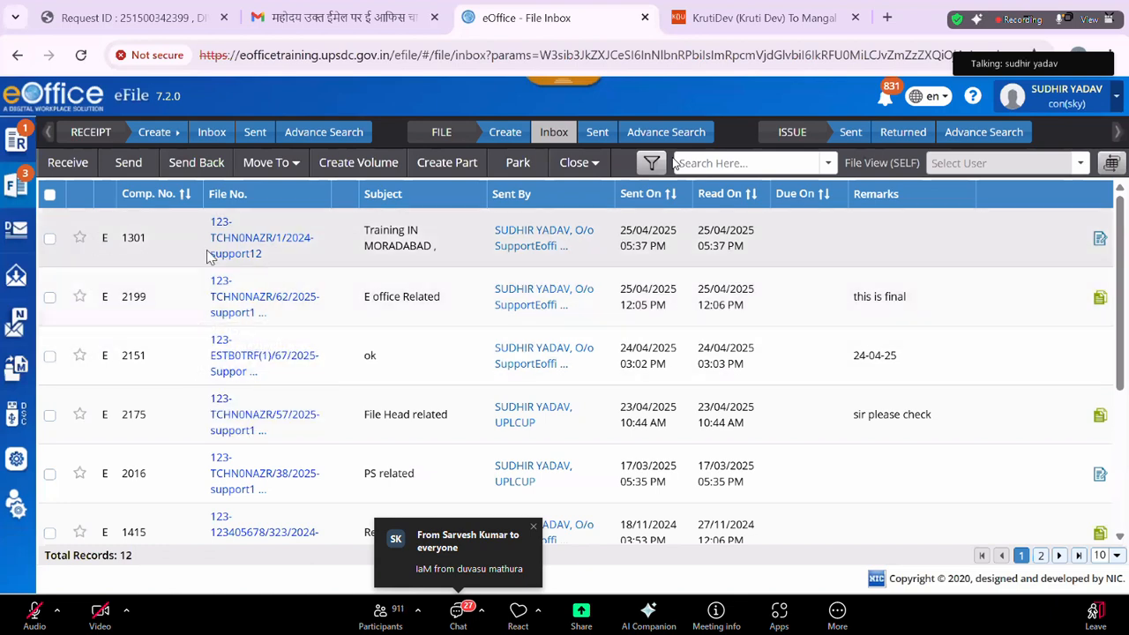
double_click(134, 237)
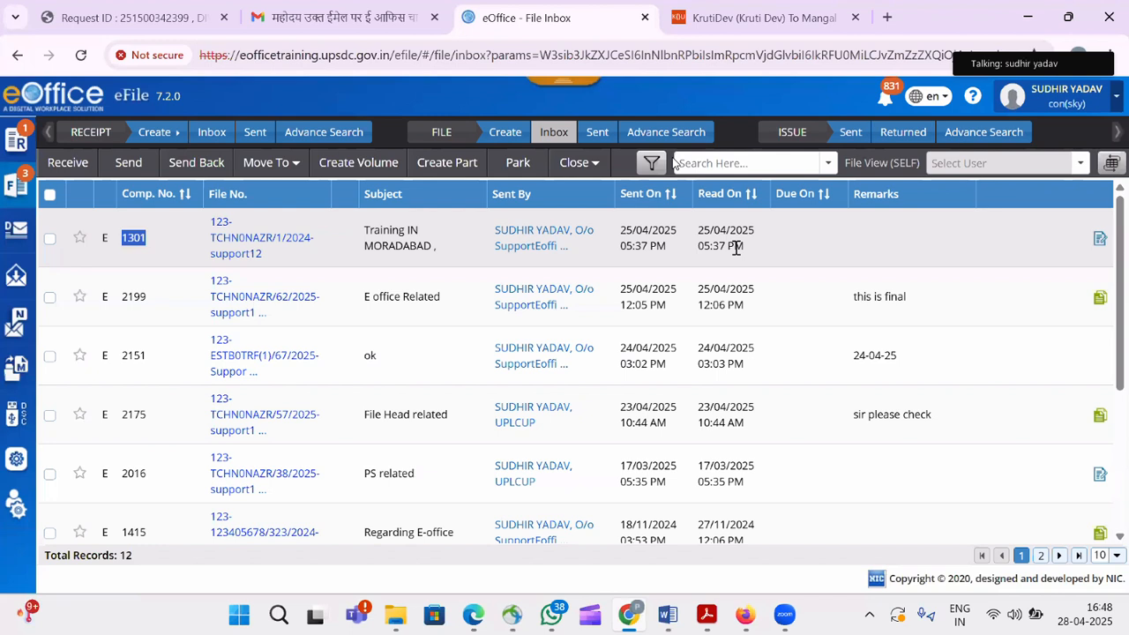
left_click(227, 253)
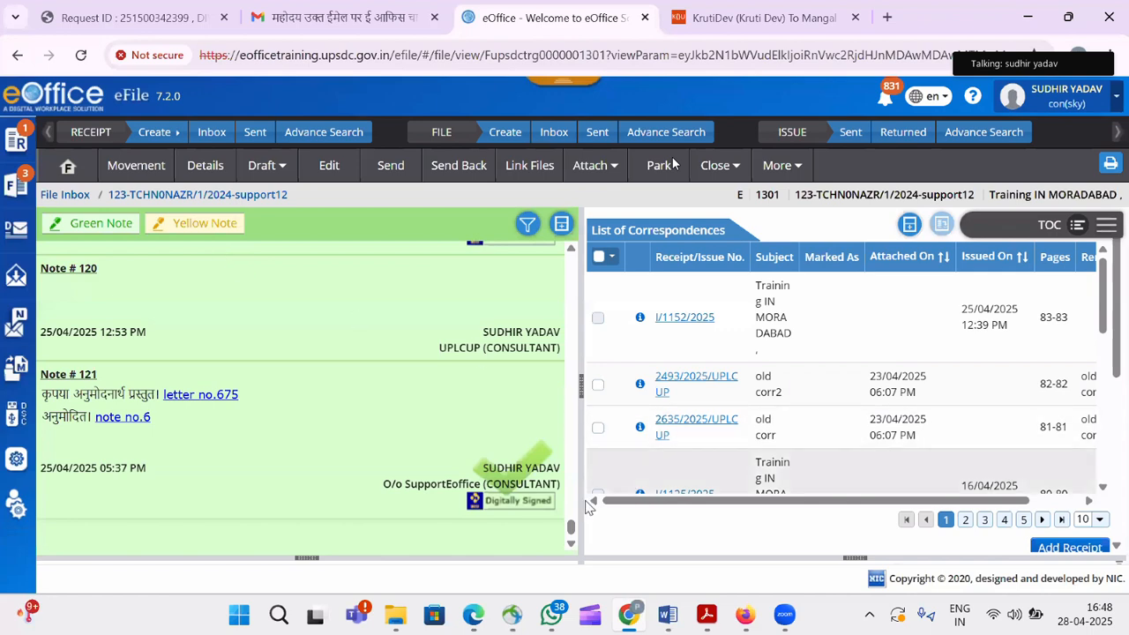
left_click_drag(571, 528, 571, 240)
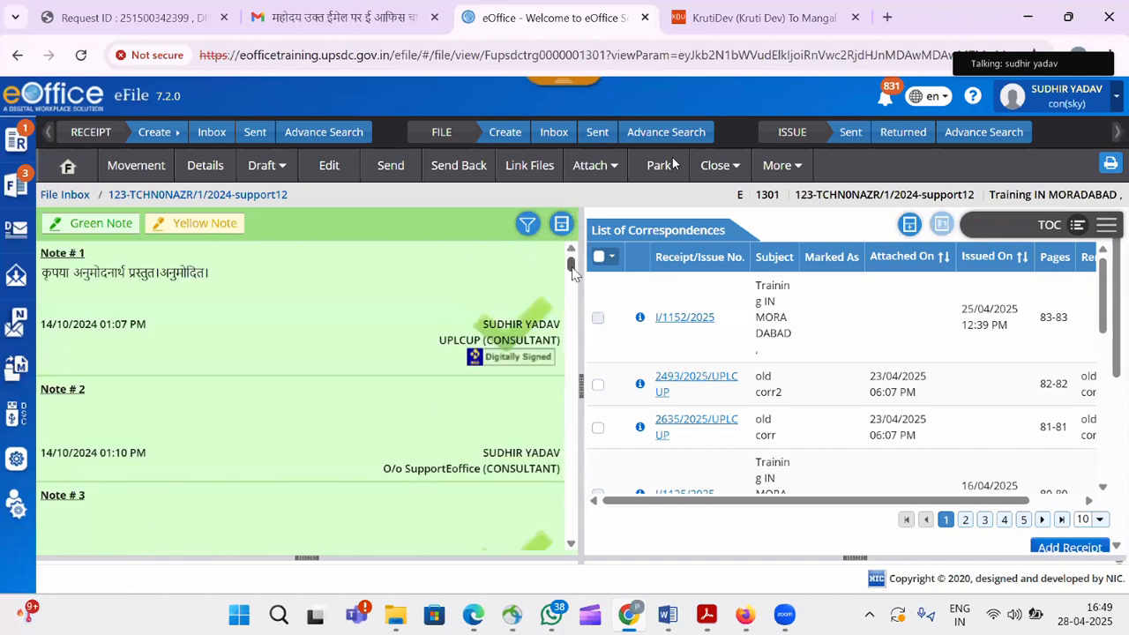
left_click_drag(571, 264, 570, 304)
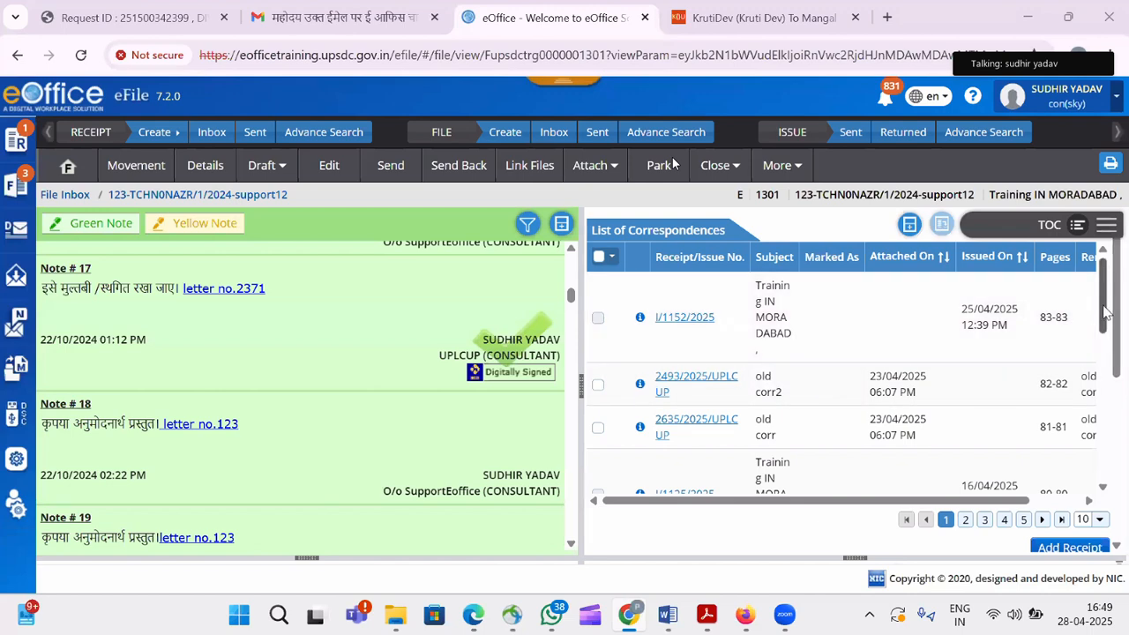
scroll(1108, 375, "down", 8)
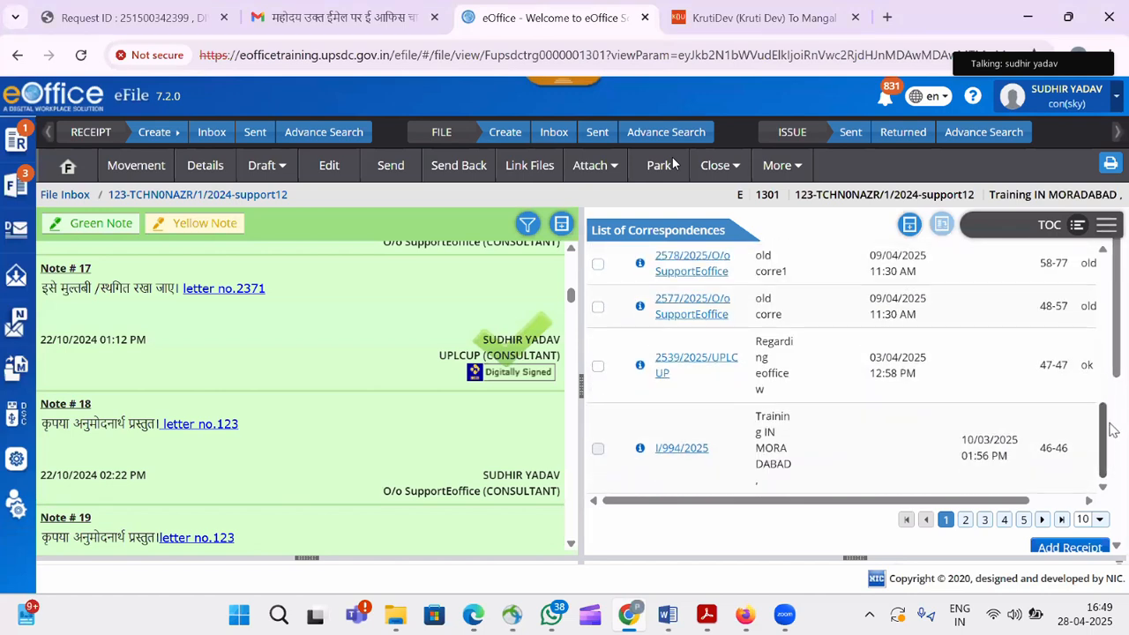
scroll(1113, 388, "up", 2)
scroll(1117, 353, "up", 6)
scroll(1117, 353, "down", 8)
scroll(843, 366, "up", 5)
scroll(843, 366, "down", 5)
scroll(842, 366, "up", 5)
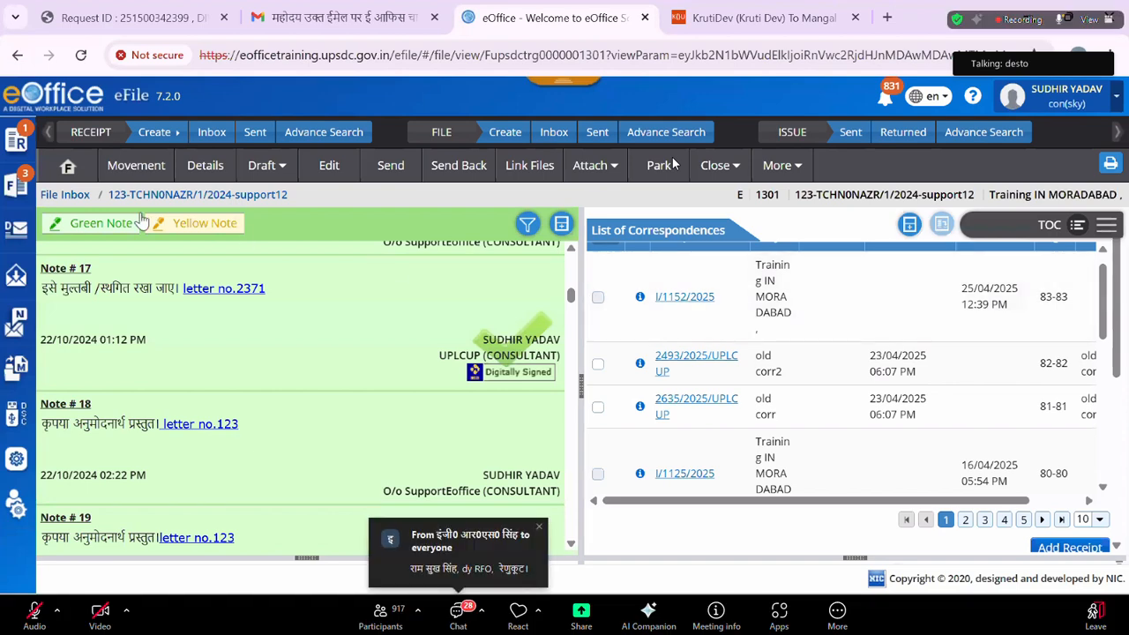
Go back to the file inbox through the sidebar's File > Inbox menu.
mouse_move(15, 187)
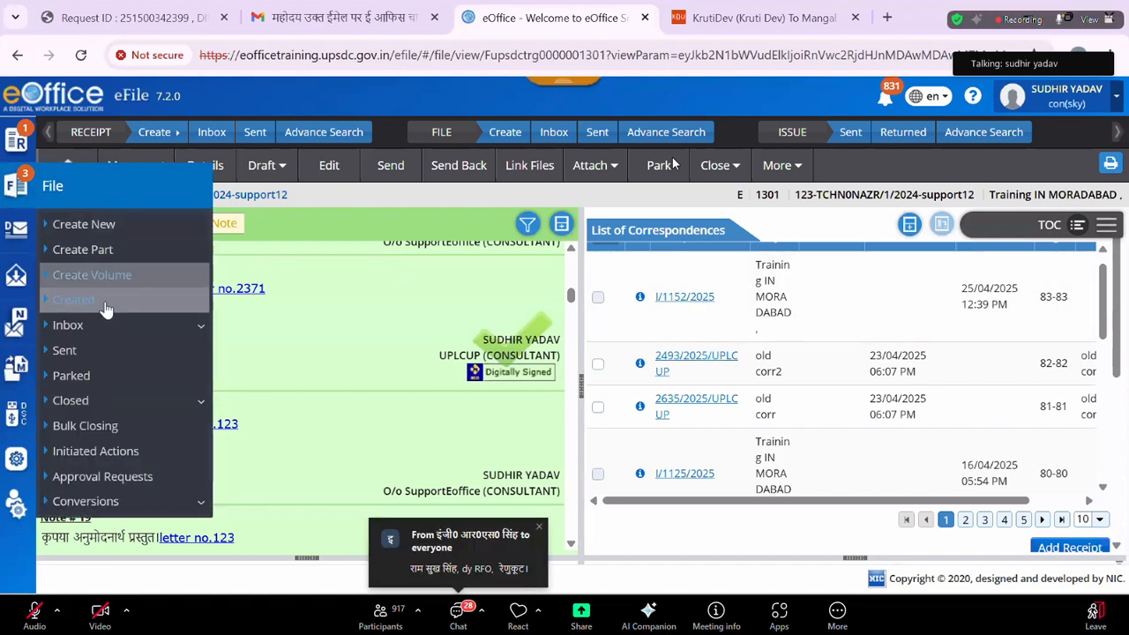
left_click(94, 326)
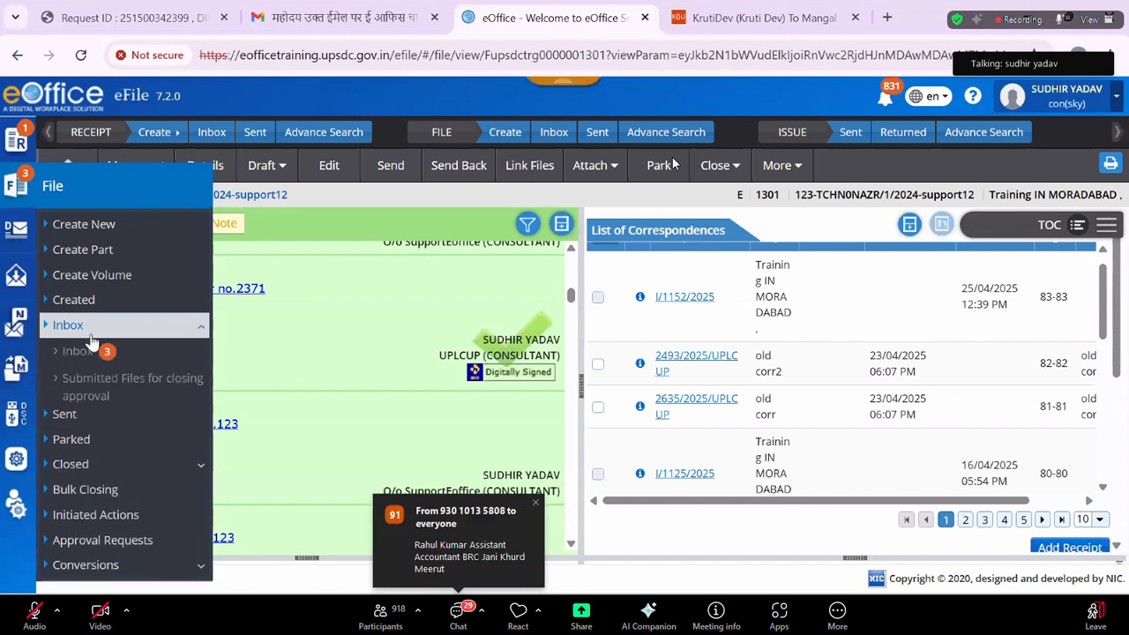
left_click(89, 353)
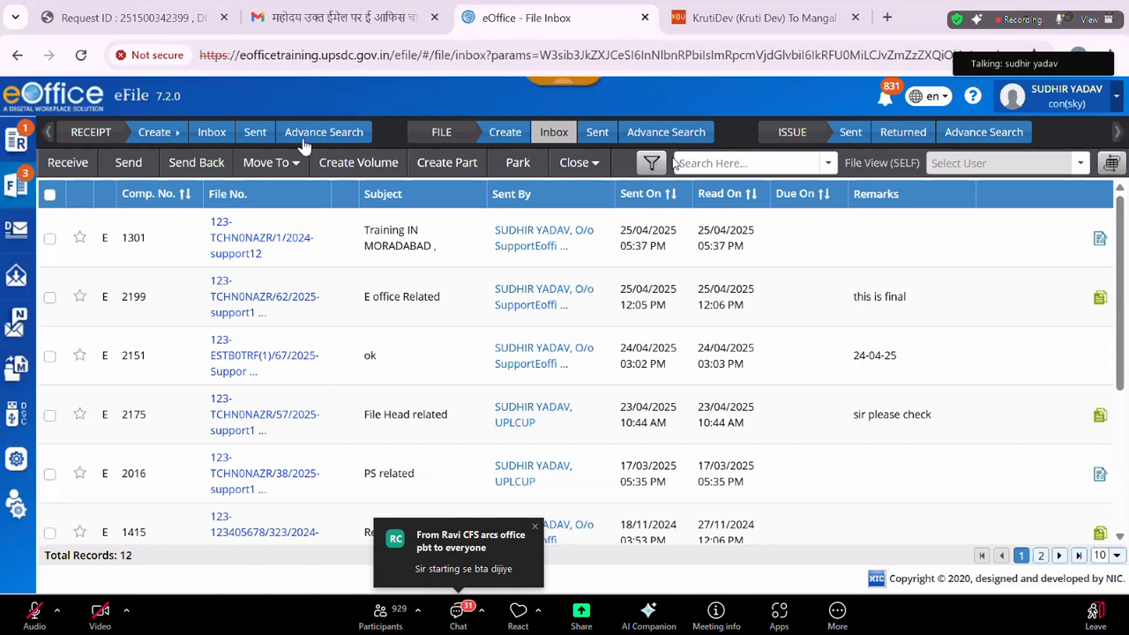
Show the Receipt flyout menu from the left sidebar.
mouse_move(22, 146)
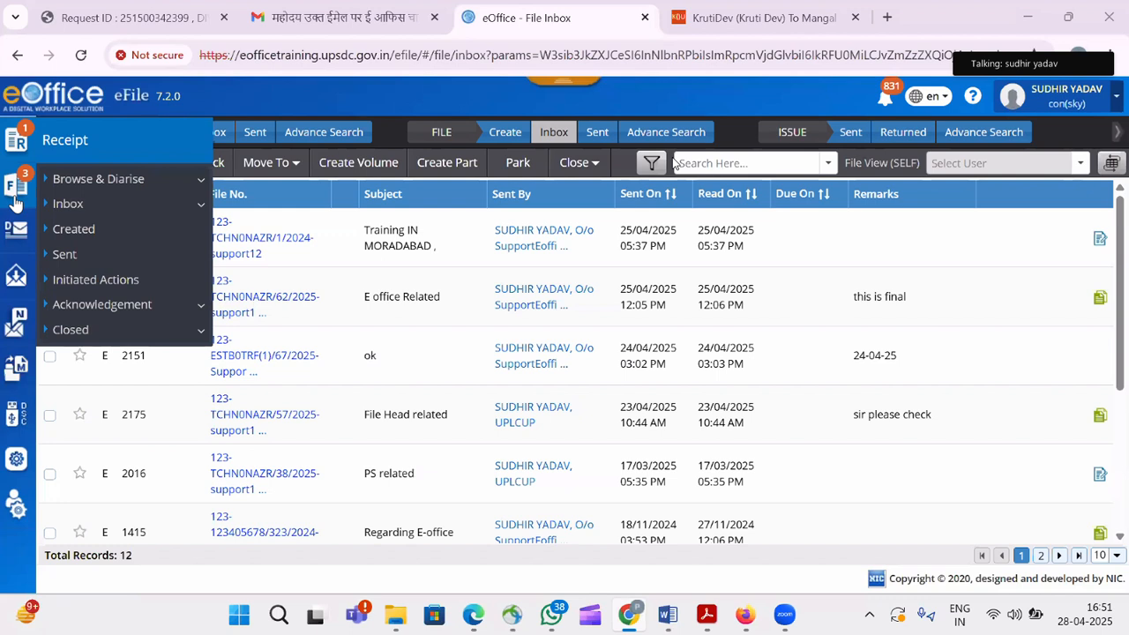
Open the Dispatch menu and expand Issue to reveal Sent/Dispatched and Returned.
mouse_move(15, 202)
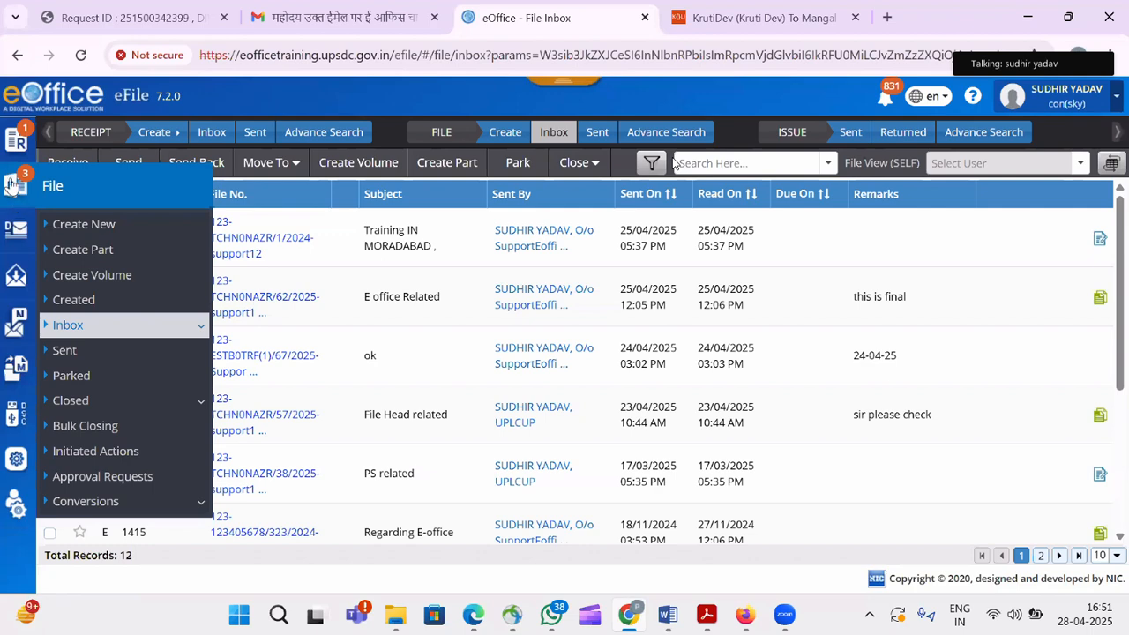
left_click(13, 241)
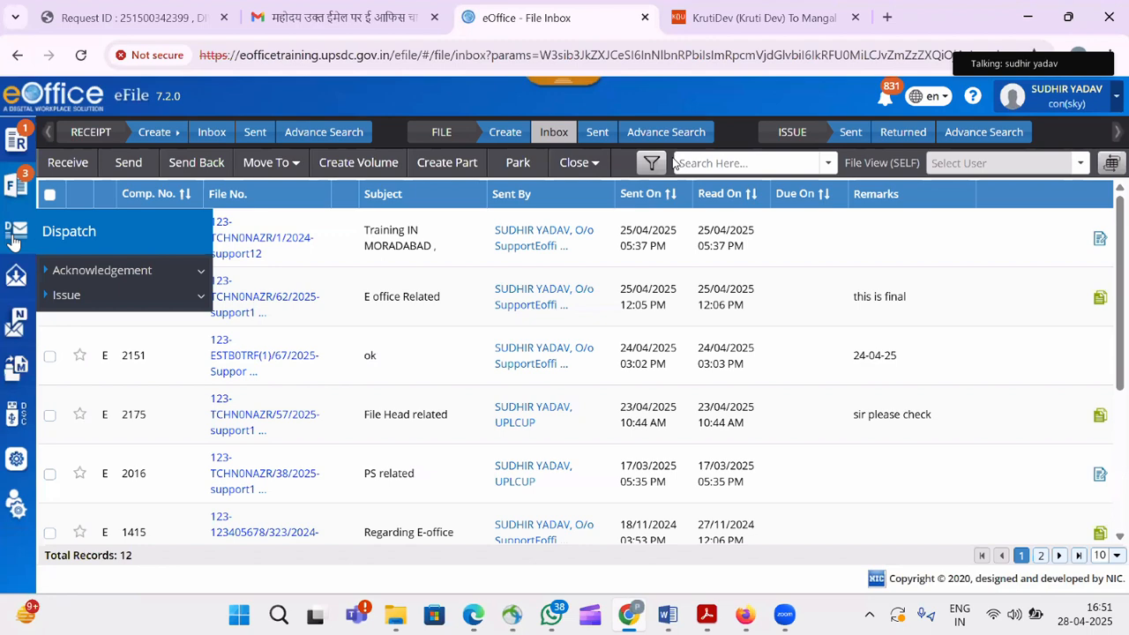
left_click(115, 298)
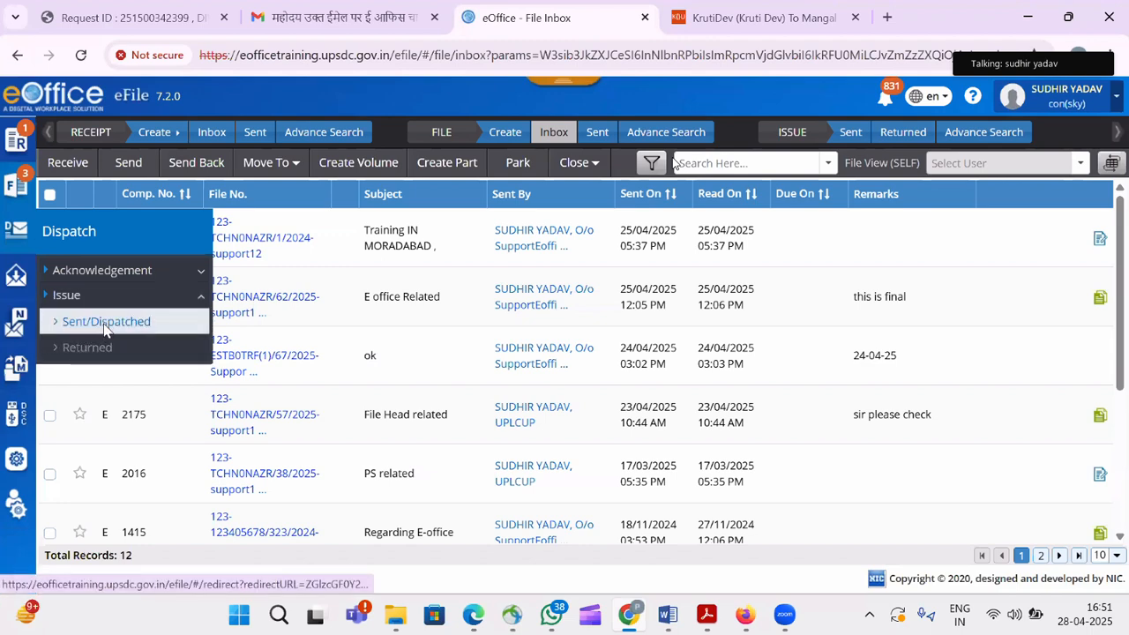
Open the Dispatch Sent list showing three issued letters, including I/1152/2025.
left_click(106, 326)
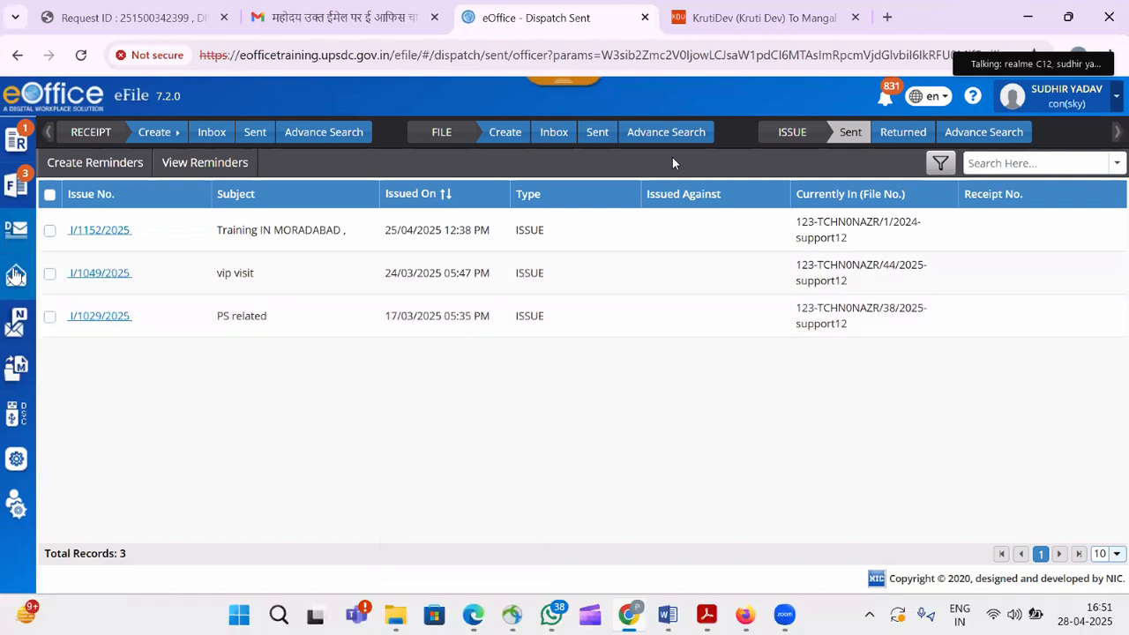
mouse_move(16, 275)
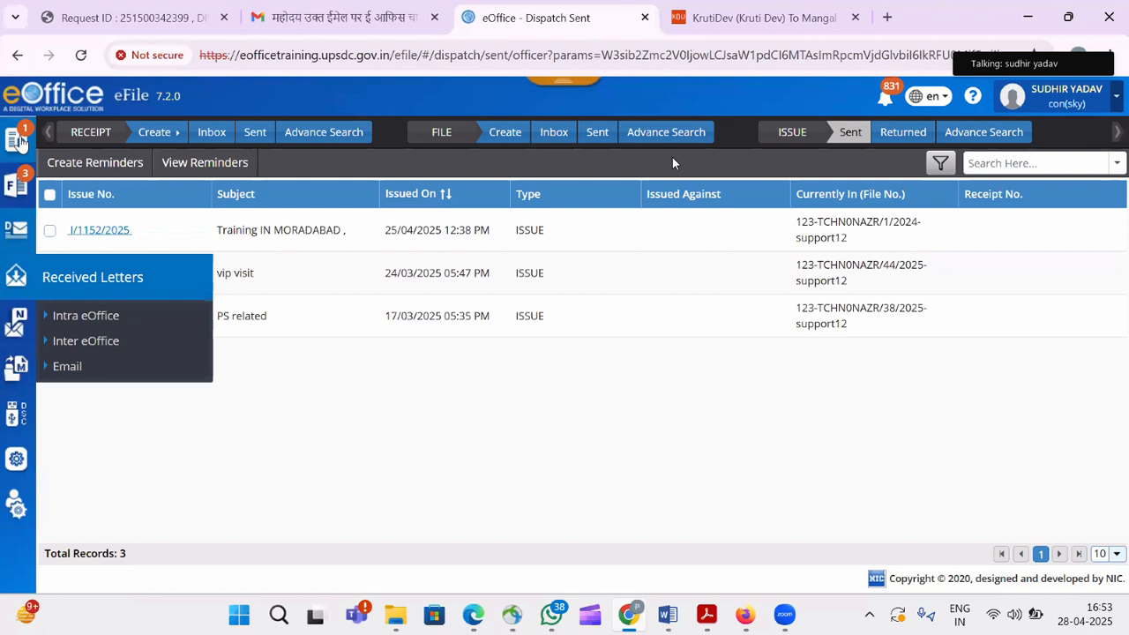
Start a new Electronic receipt from Receipt > Browse & Diarise.
mouse_move(18, 141)
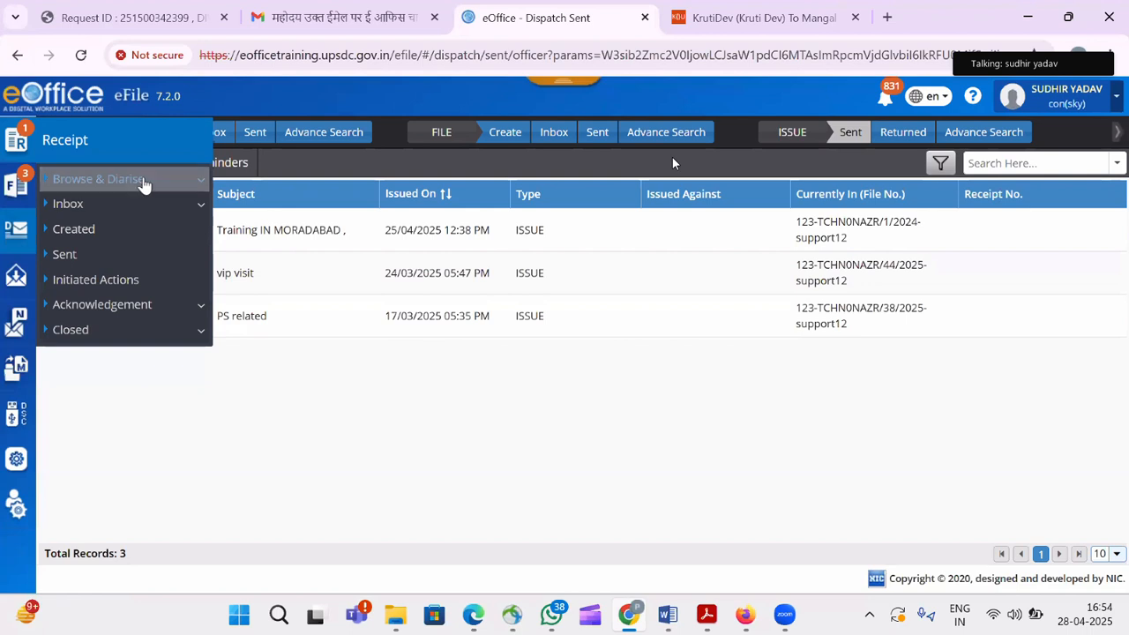
left_click(143, 180)
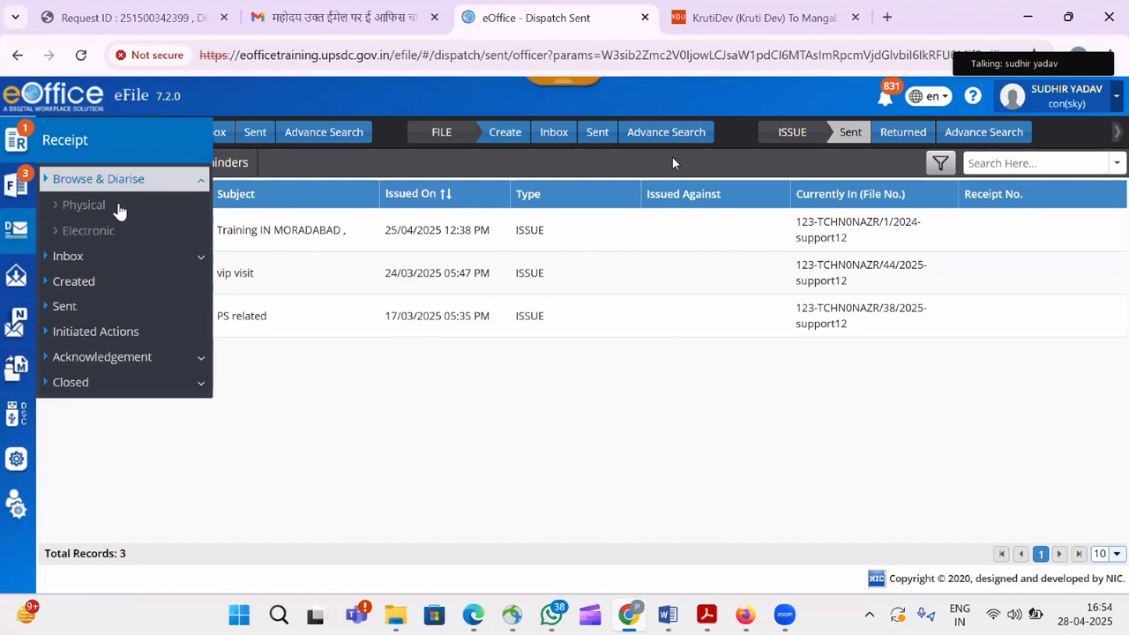
left_click(103, 233)
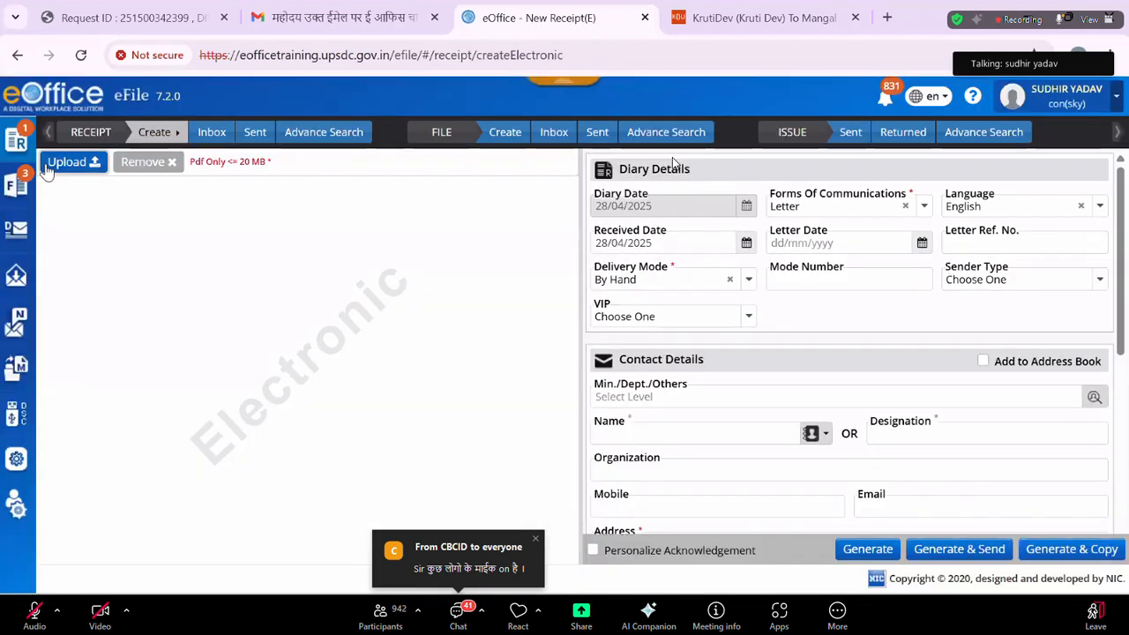
Upload the EMD Fire and emergency training institute PDF from the D drive's emd letters folder.
left_click(50, 167)
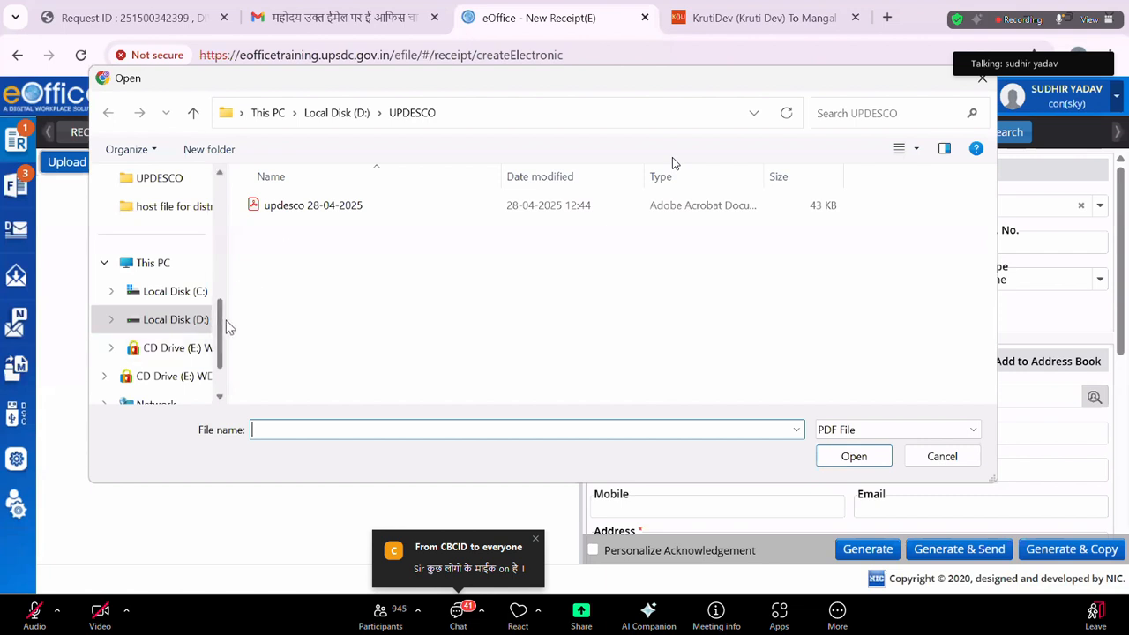
scroll(221, 371, "down", 2)
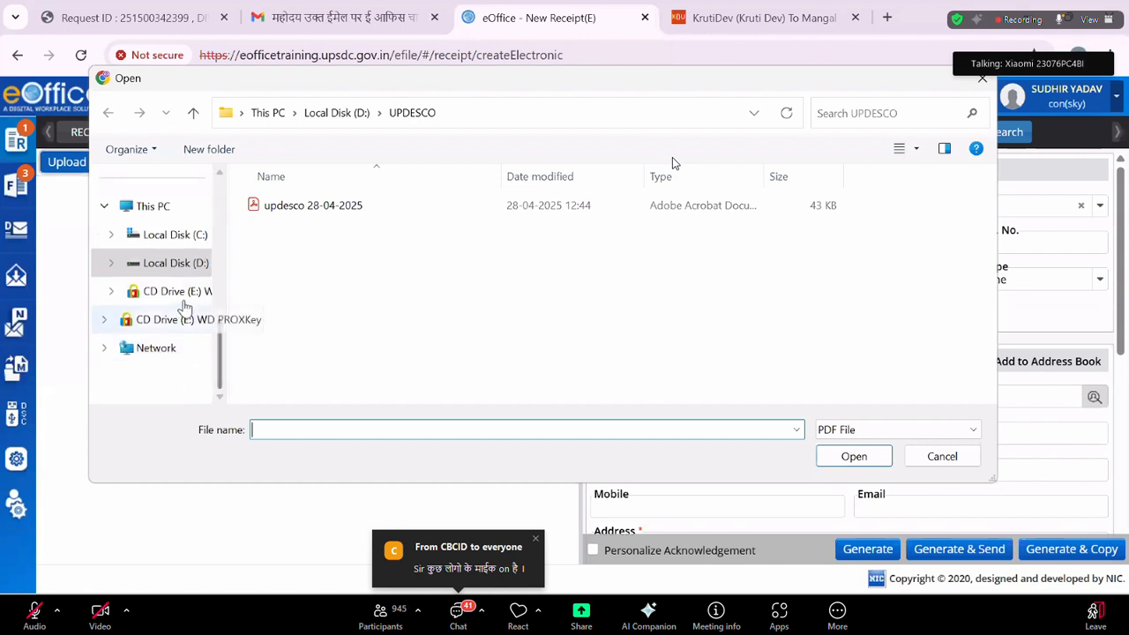
left_click(174, 264)
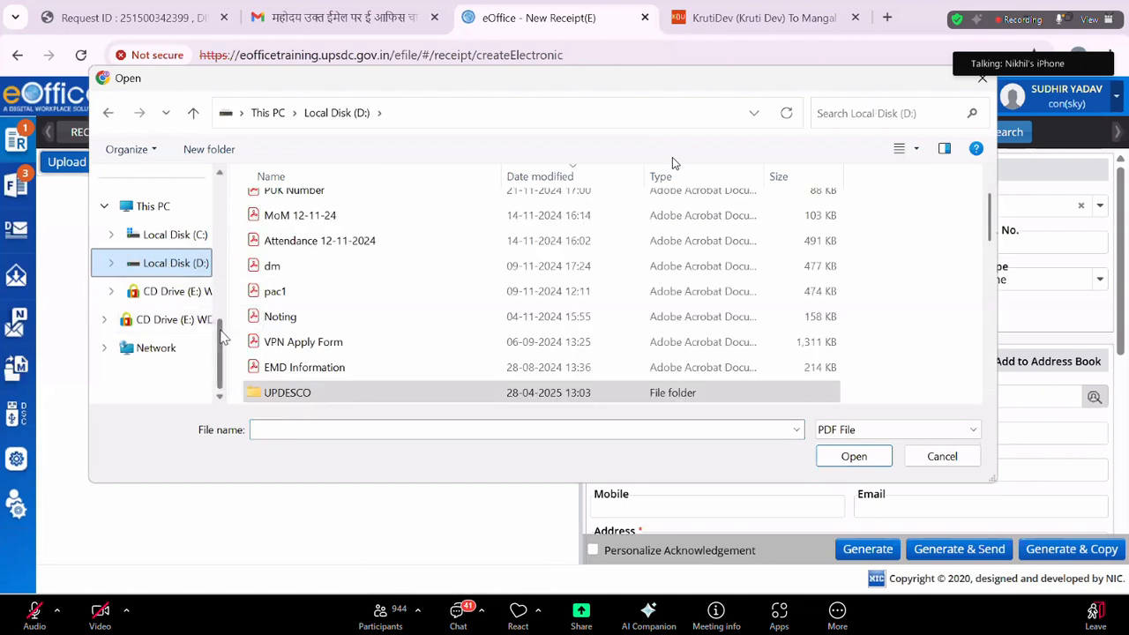
left_click_drag(224, 337, 227, 272)
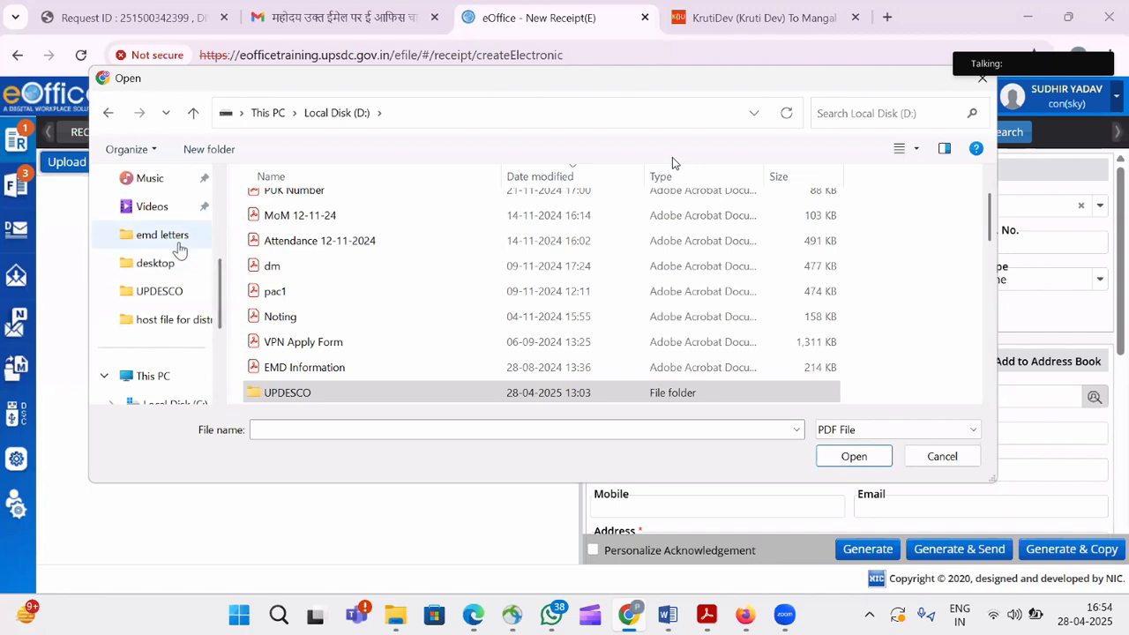
left_click(180, 250)
double_click(395, 308)
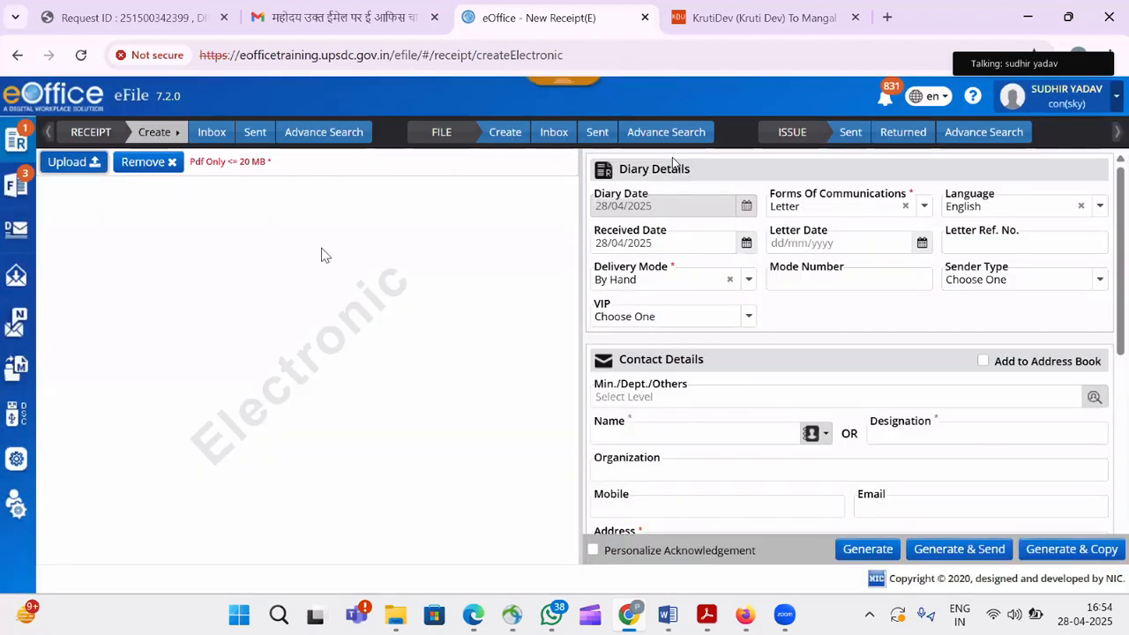
Replace that upload with the EMD CDO Office Agra PDF.
left_click(167, 169)
left_click(660, 208)
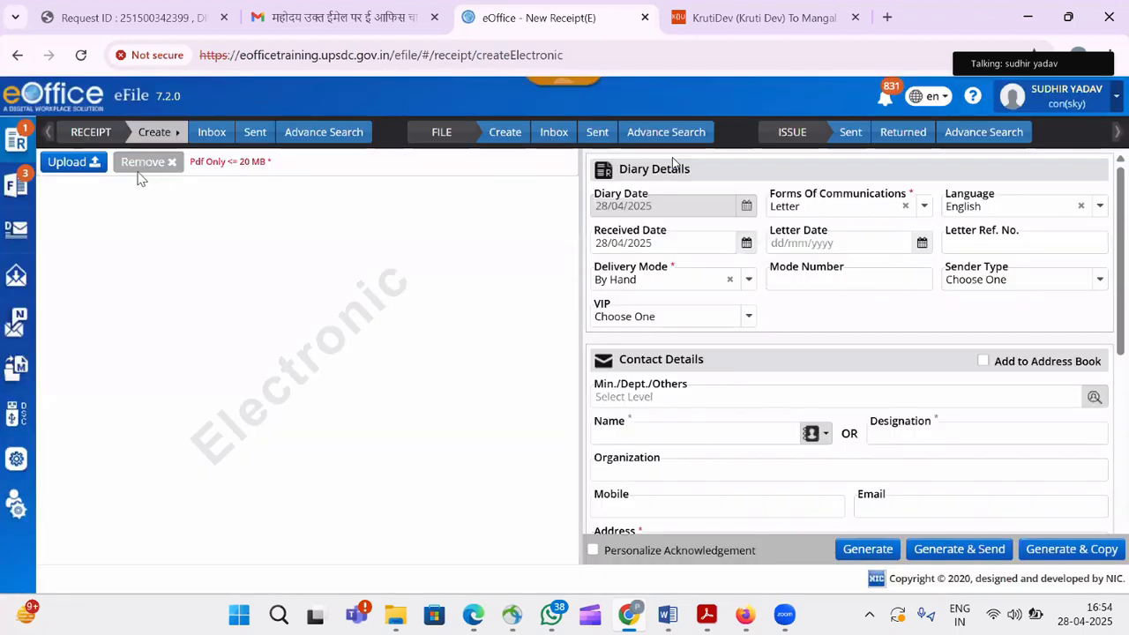
left_click(450, 339)
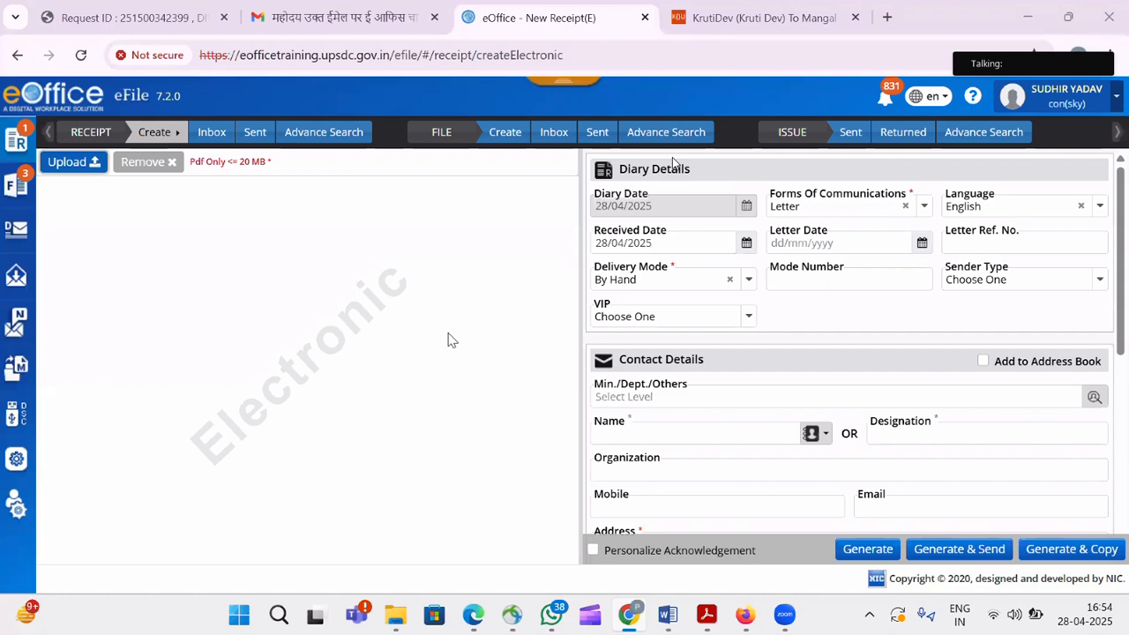
double_click(446, 231)
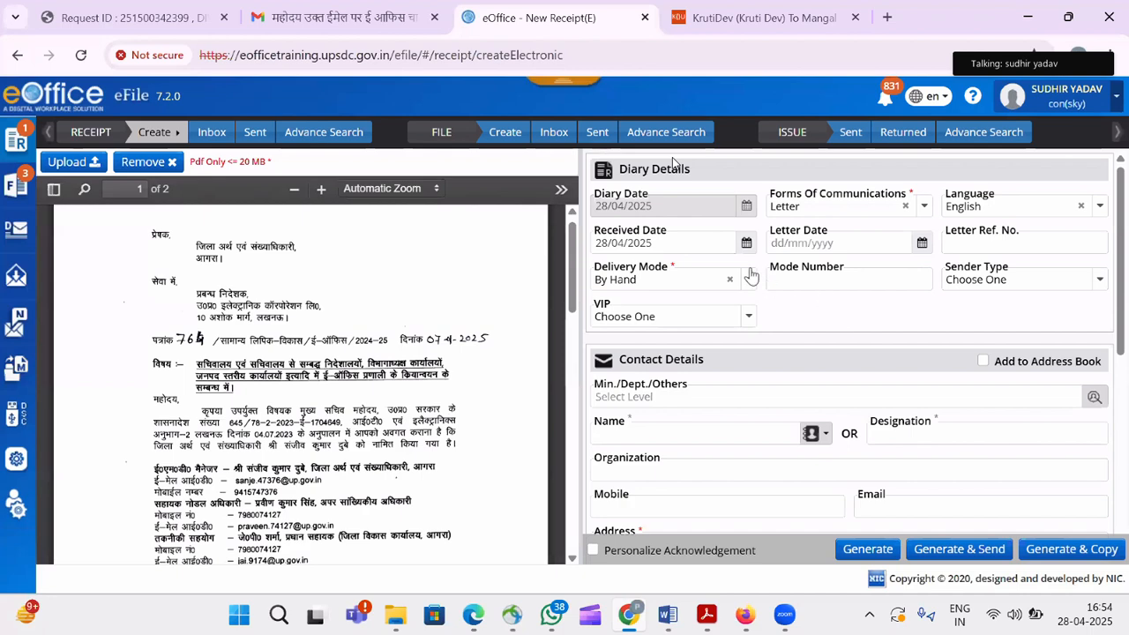
Keep Letter as the form of communication and set the receipt's language to Hindi.
left_click_drag(1123, 248, 1125, 277)
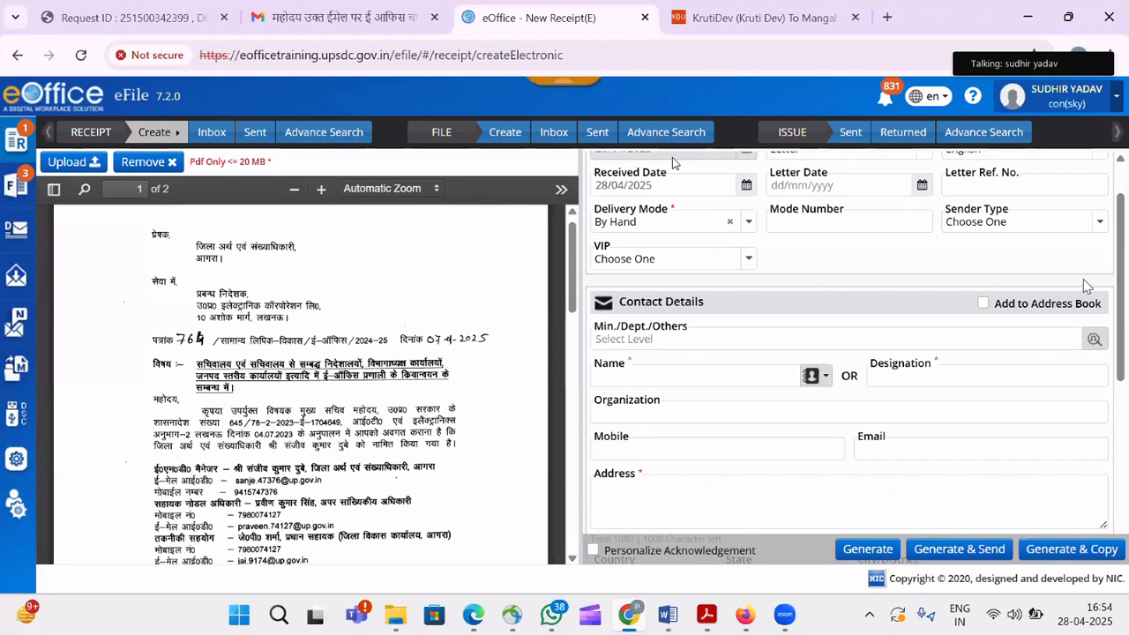
scroll(1122, 291, "up", 1)
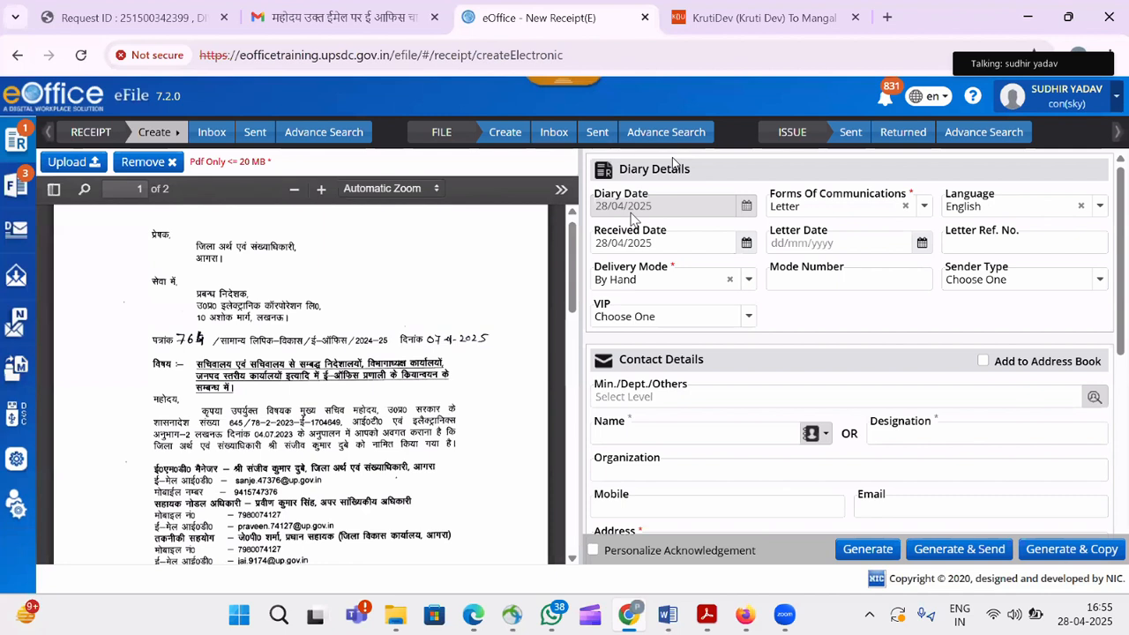
left_click(876, 216)
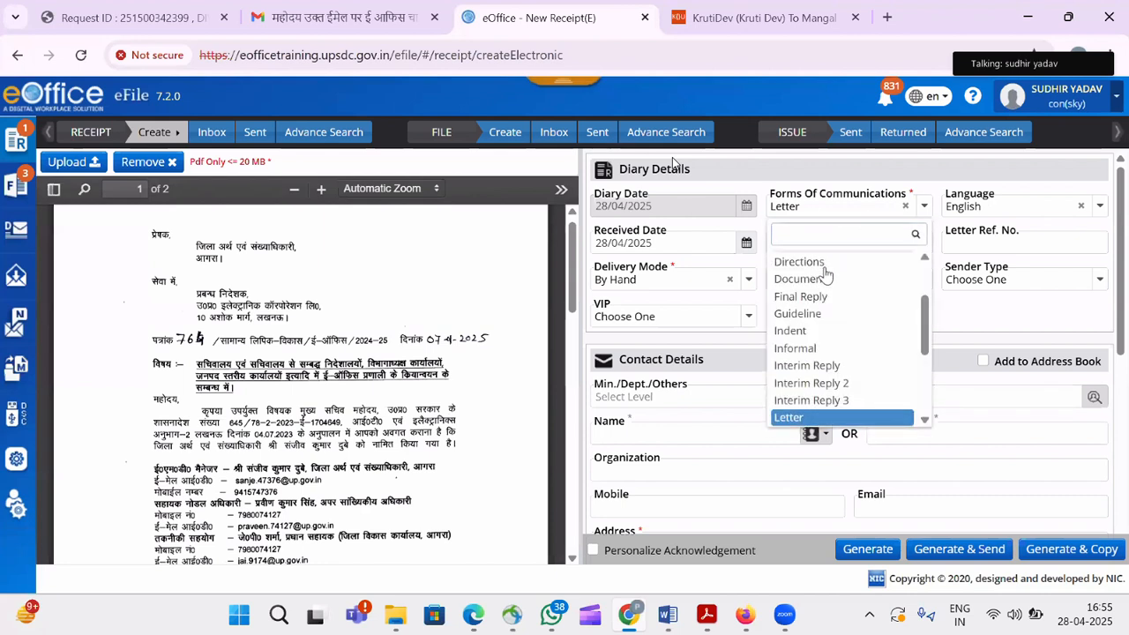
left_click(1010, 315)
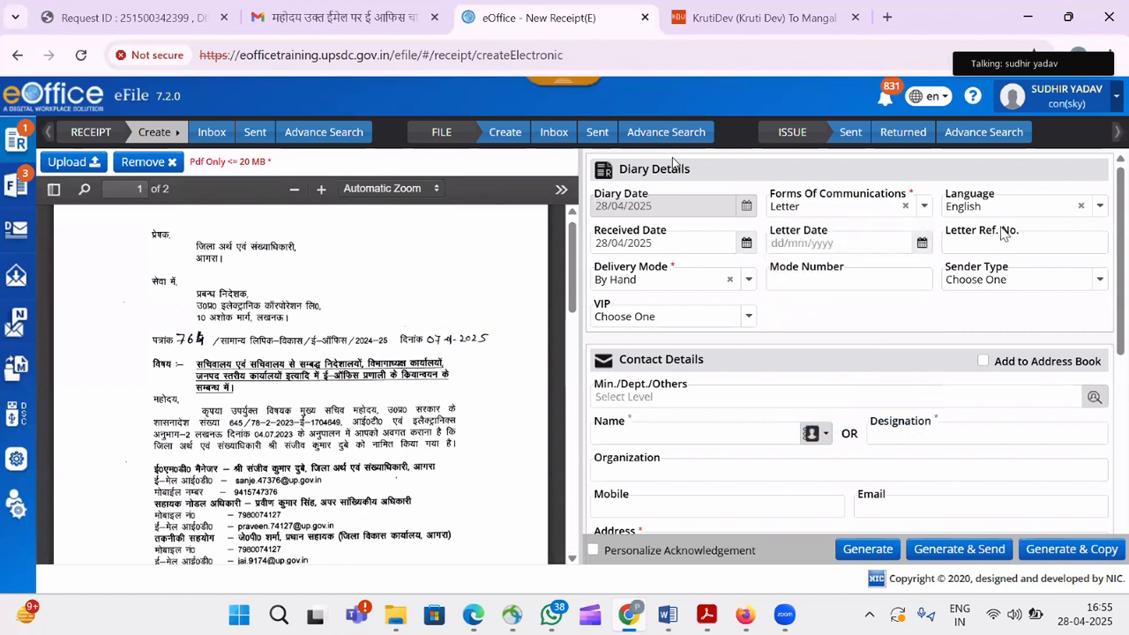
left_click(1004, 206)
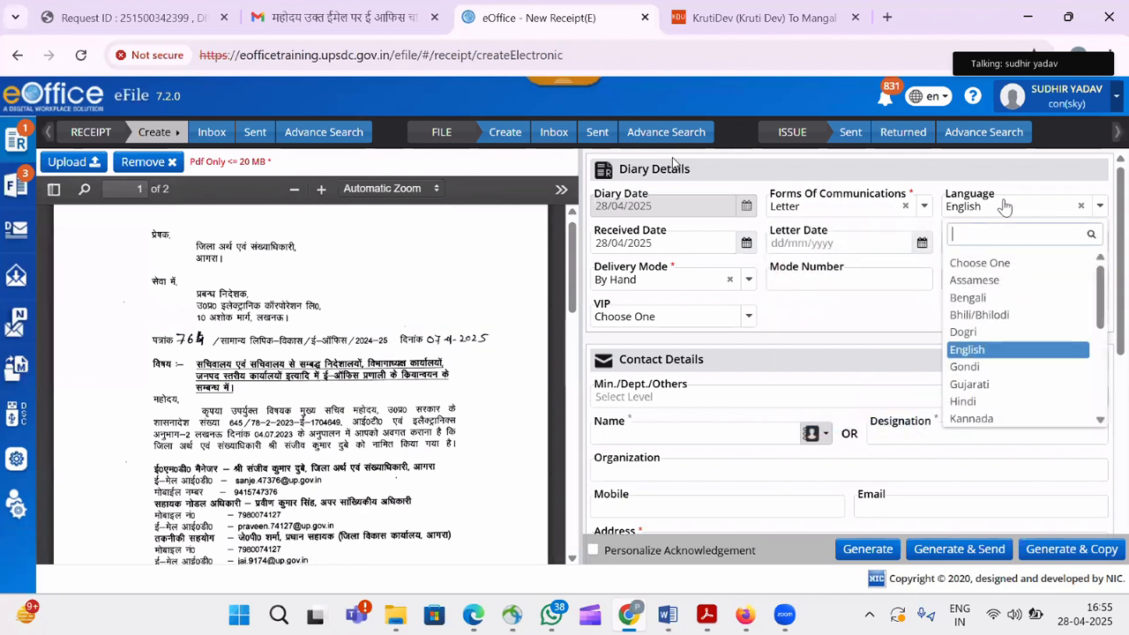
left_click(971, 401)
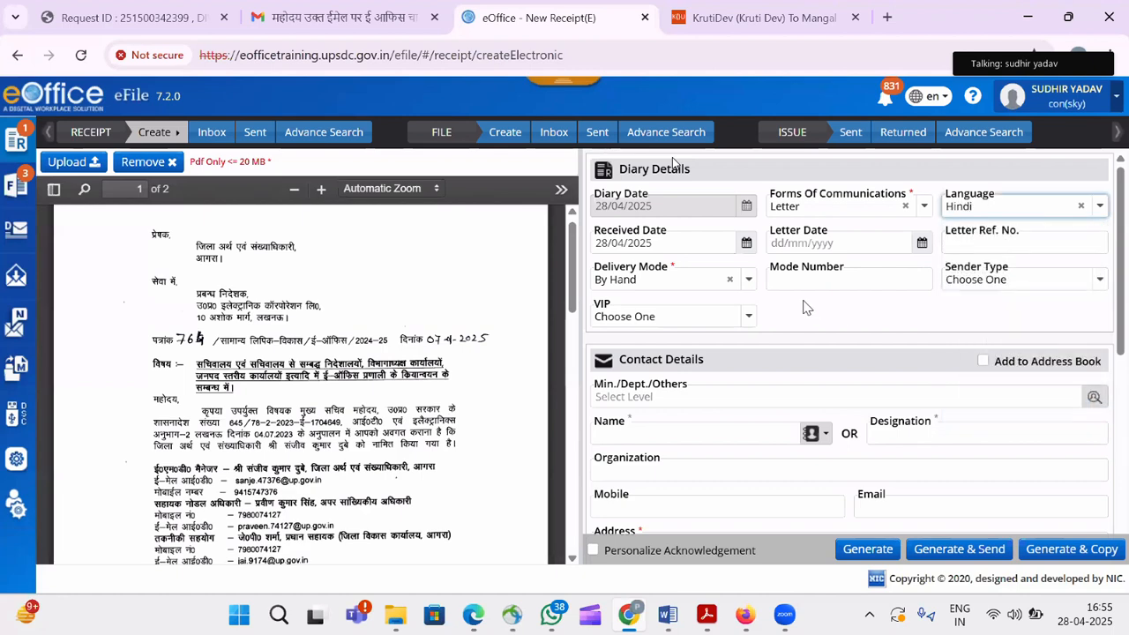
Set the received date to 27/04/2025, leaving letter date and reference number blank.
left_click(685, 242)
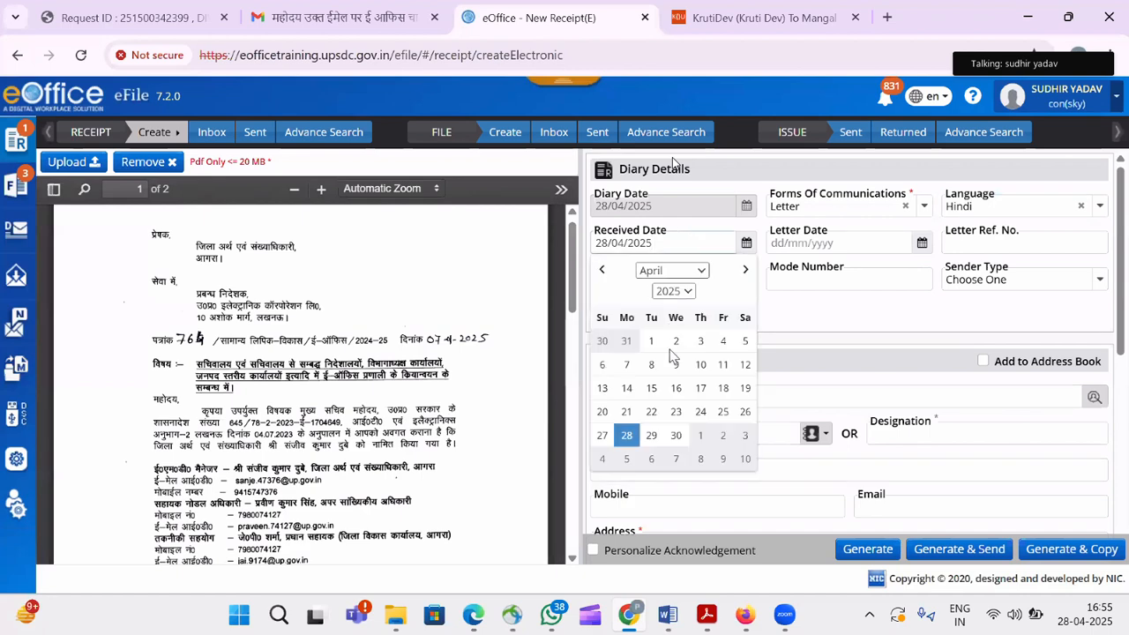
left_click(602, 436)
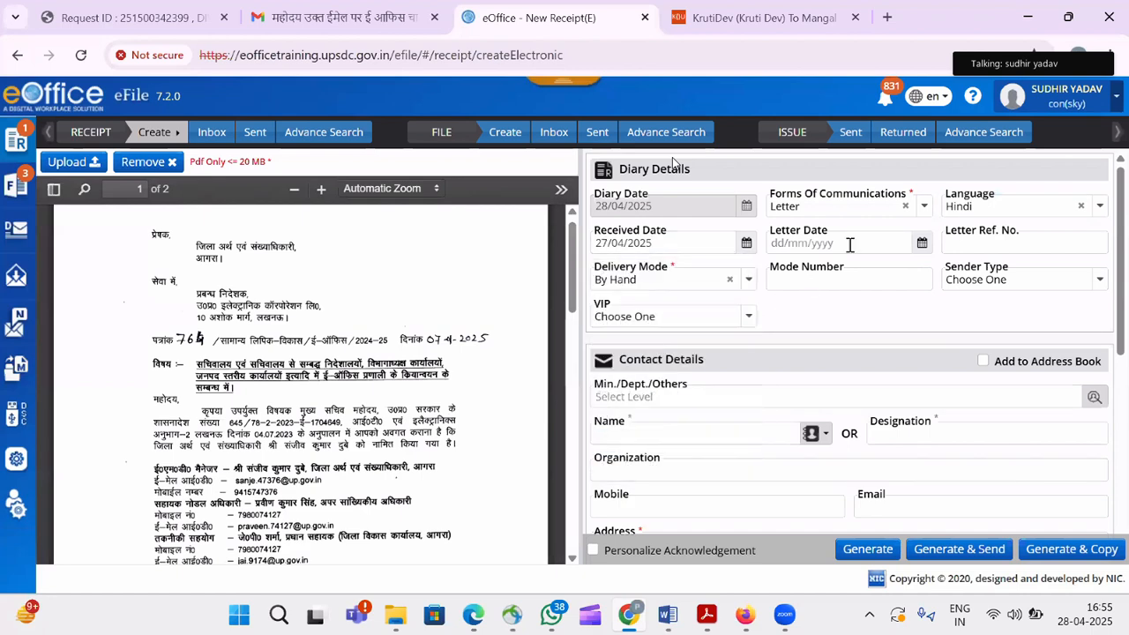
left_click(854, 243)
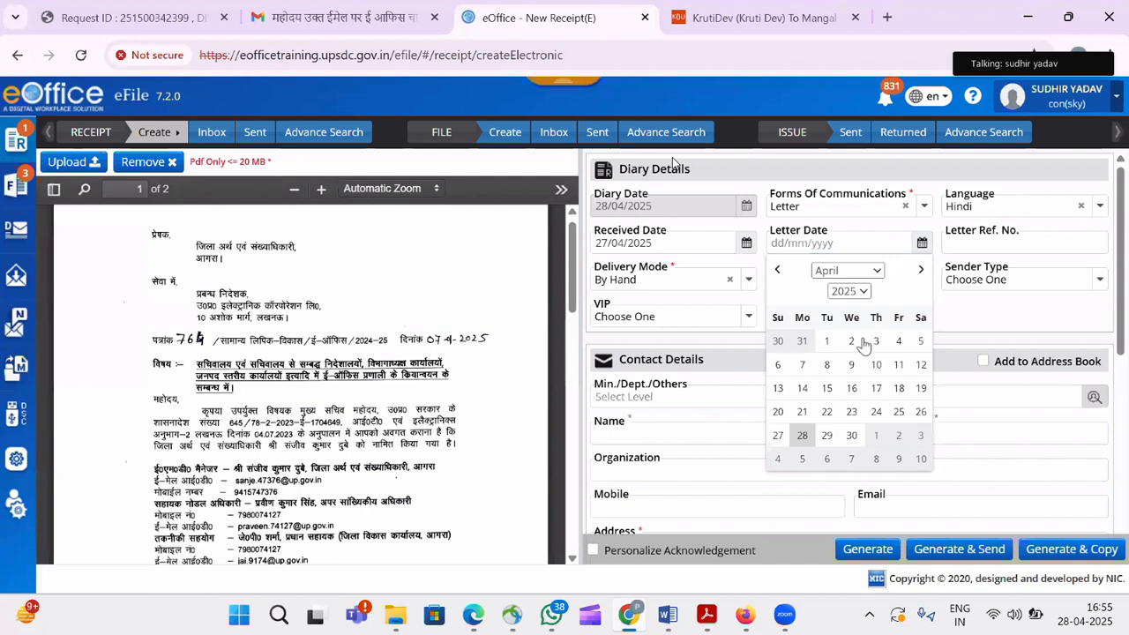
left_click(978, 310)
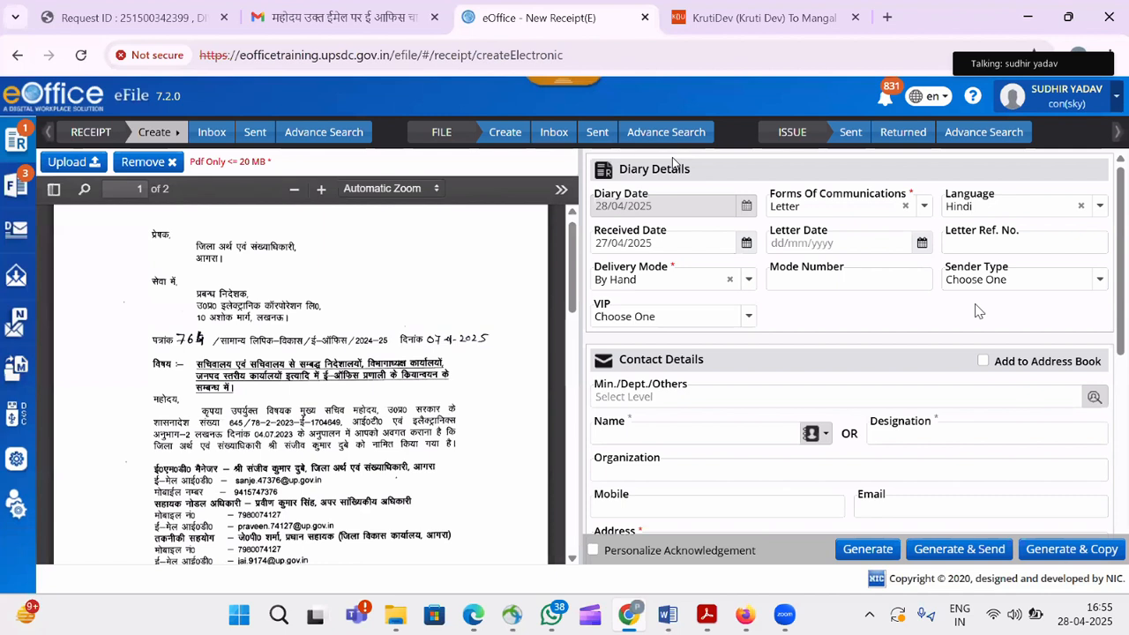
left_click(972, 242)
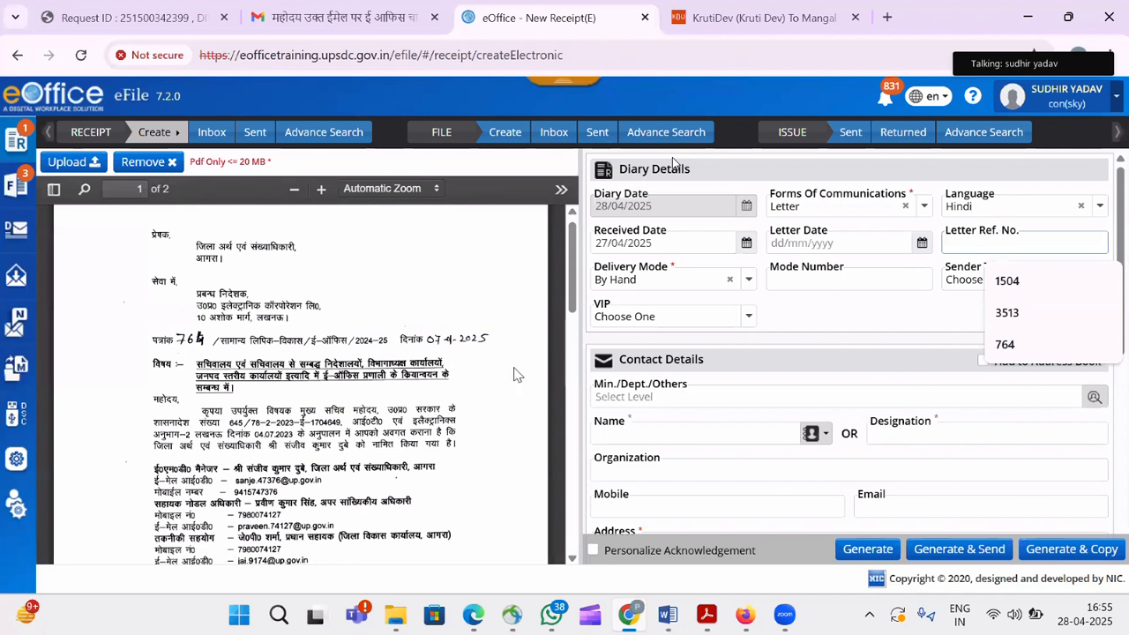
key("Down")
key("Up")
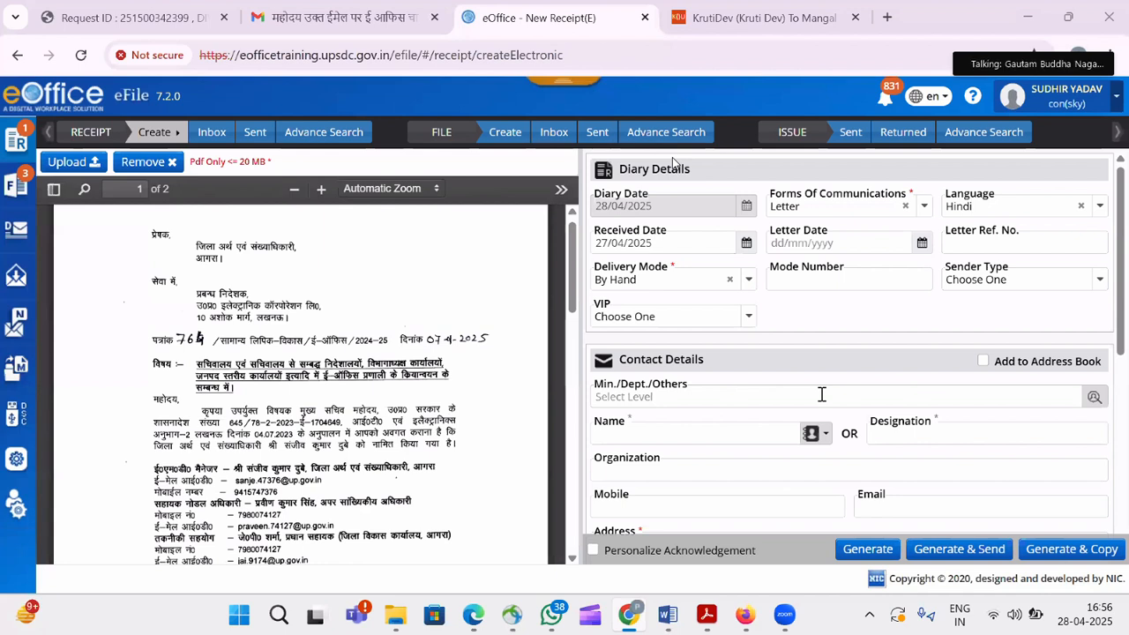
Keep By Hand as the receipt's delivery mode.
left_click(662, 284)
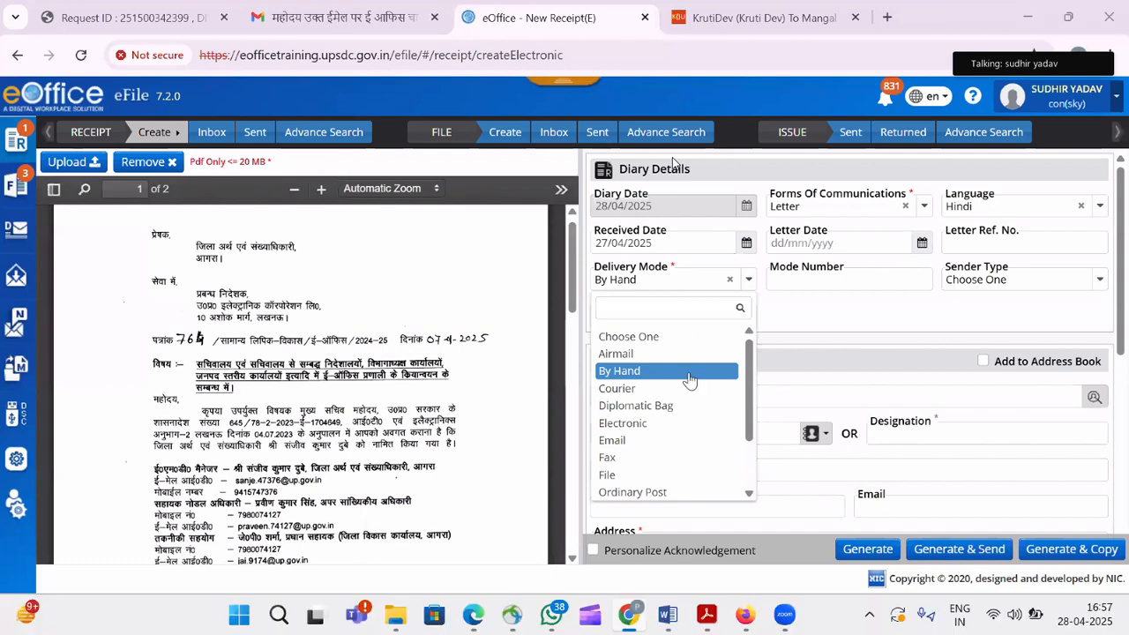
left_click(834, 292)
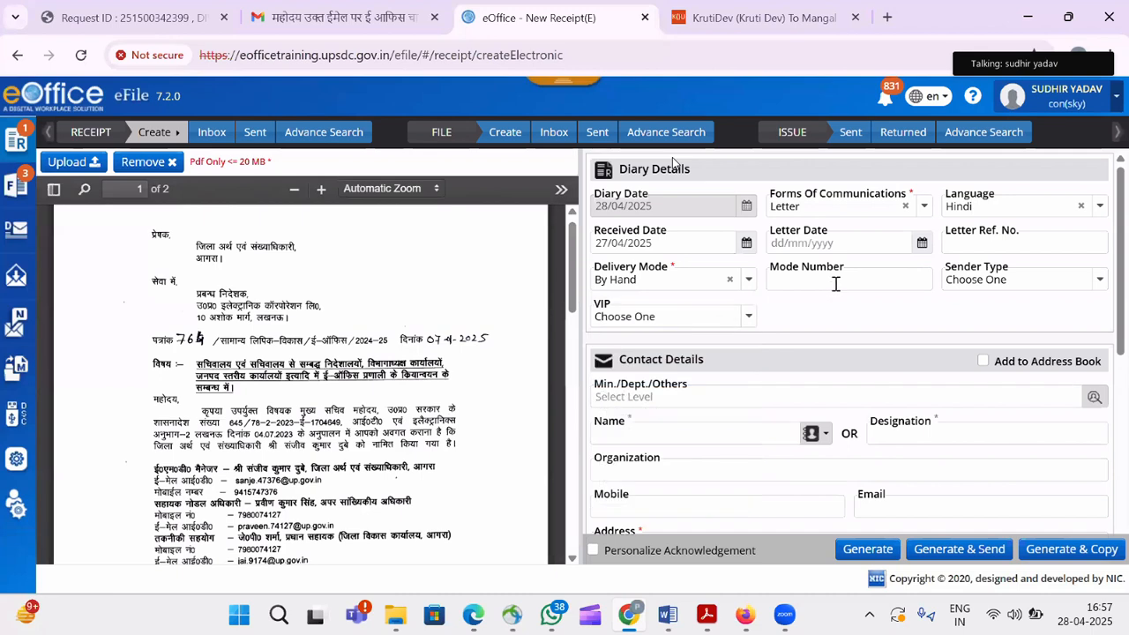
left_click(837, 284)
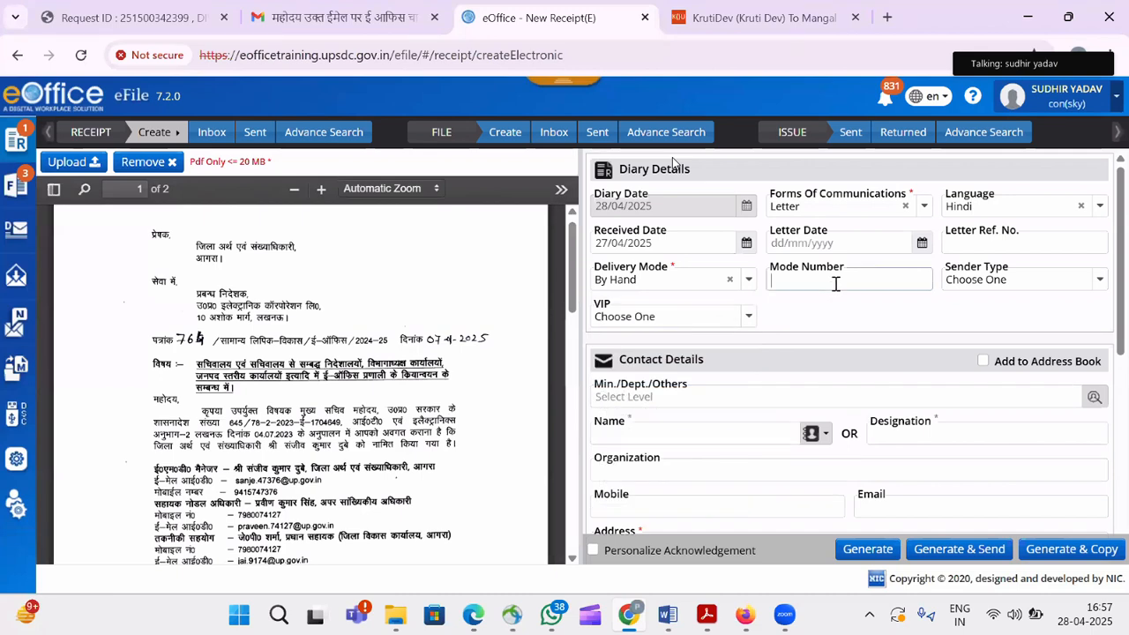
Set the sender type to Citizen with VIP left unset, then search Min./Dept./Others.
left_click(980, 282)
left_click(967, 355)
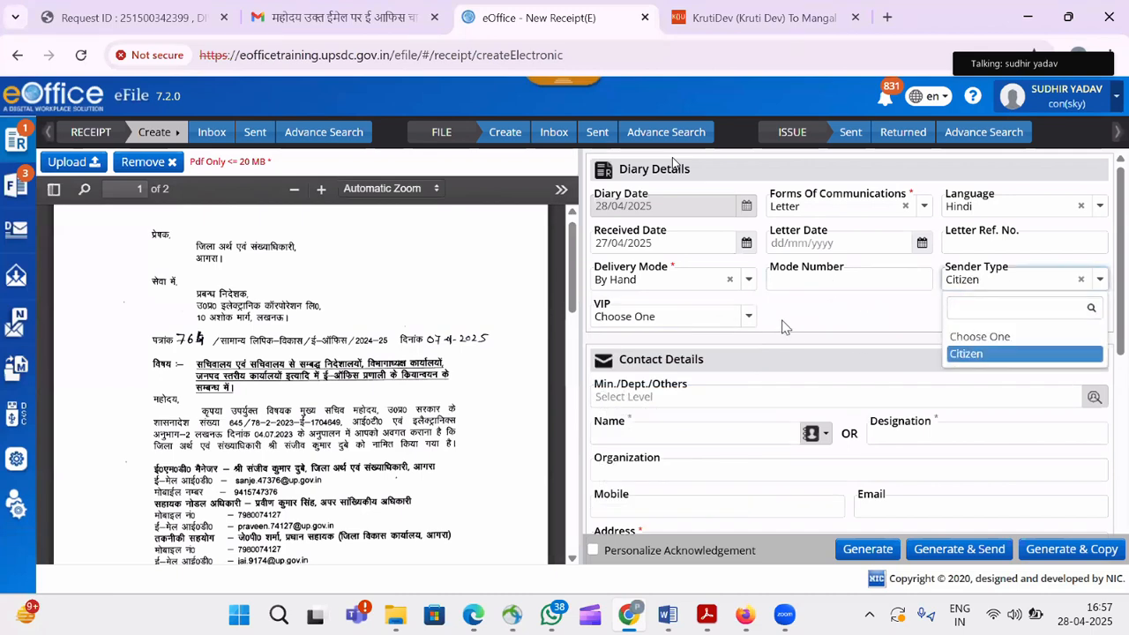
left_click(713, 317)
left_click(860, 324)
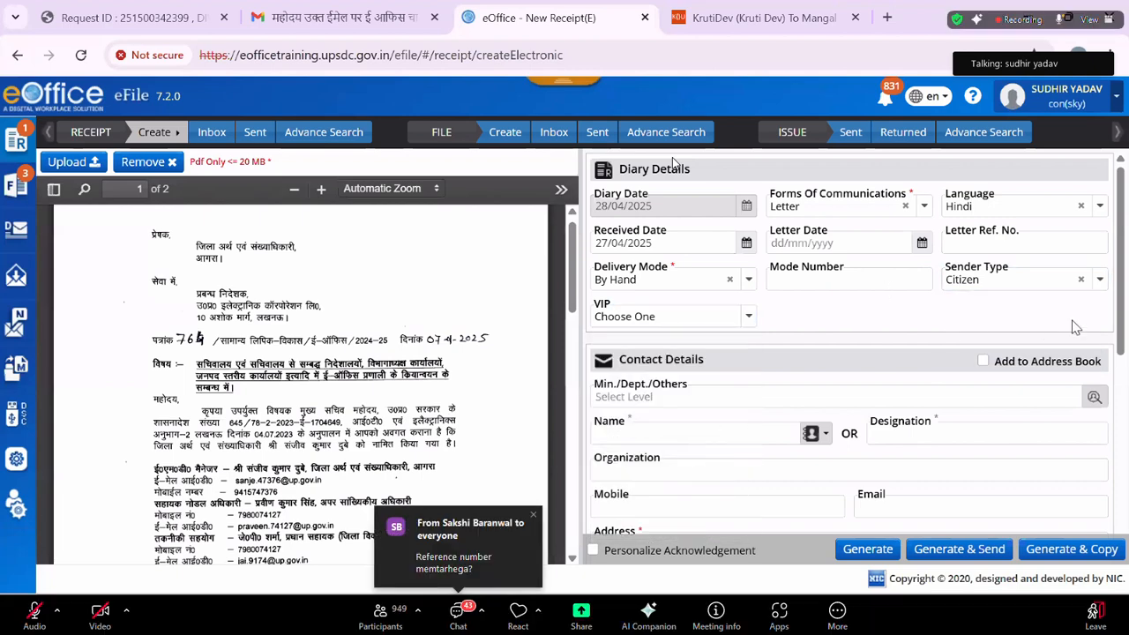
scroll(1124, 309, "down", 2)
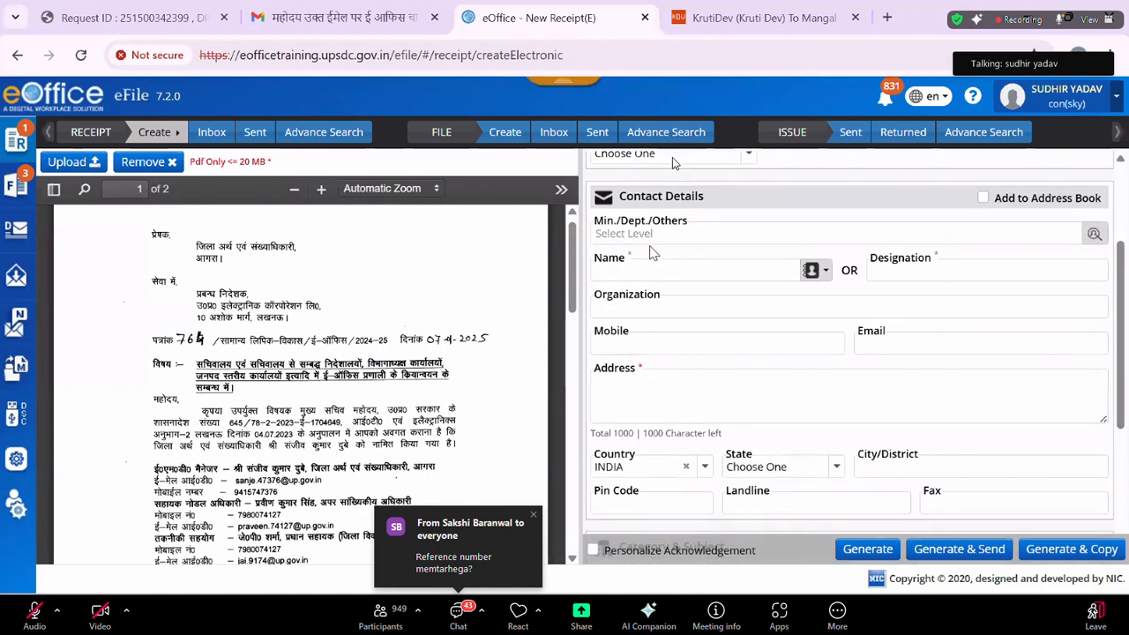
left_click(1095, 234)
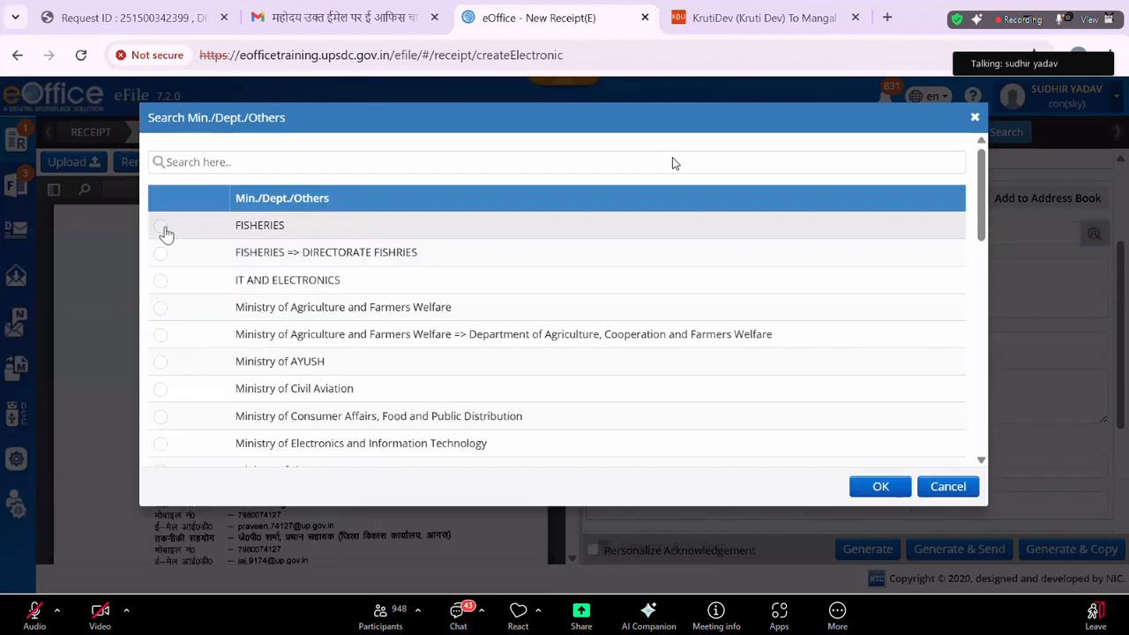
Select FISHERIES in the Min./Dept./Others search and confirm it as the sender's department.
left_click(165, 231)
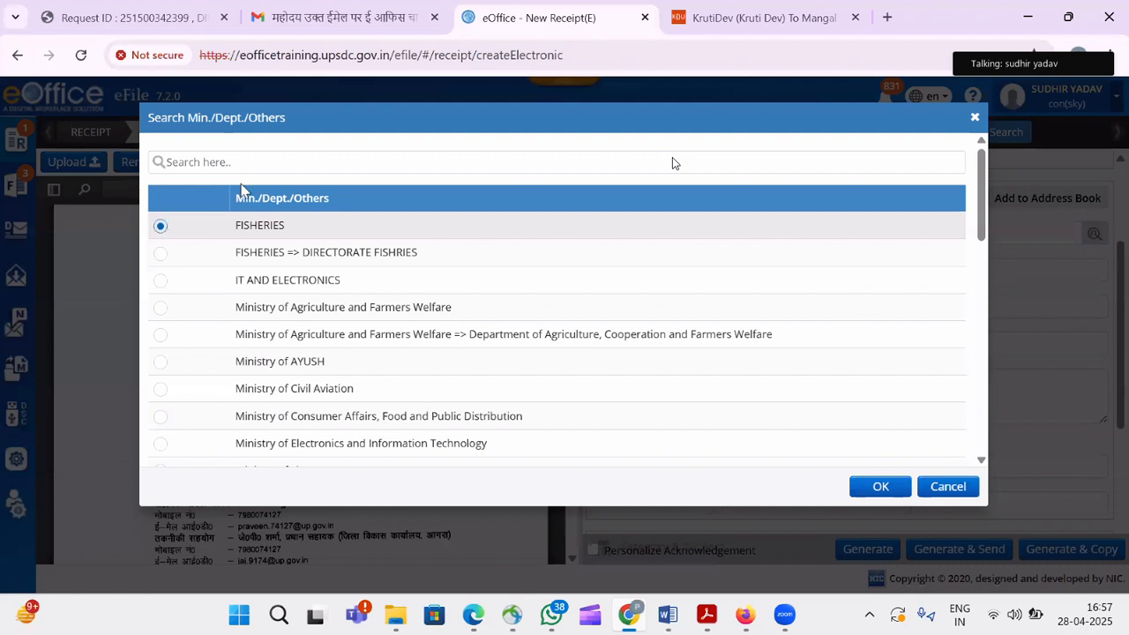
left_click(276, 166)
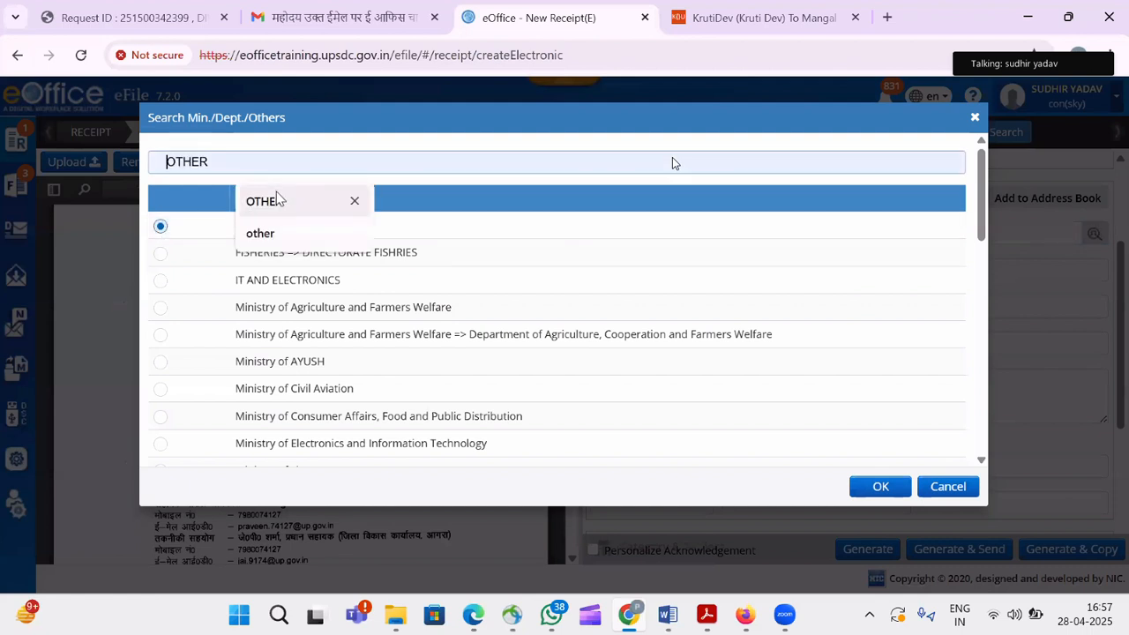
left_click(881, 487)
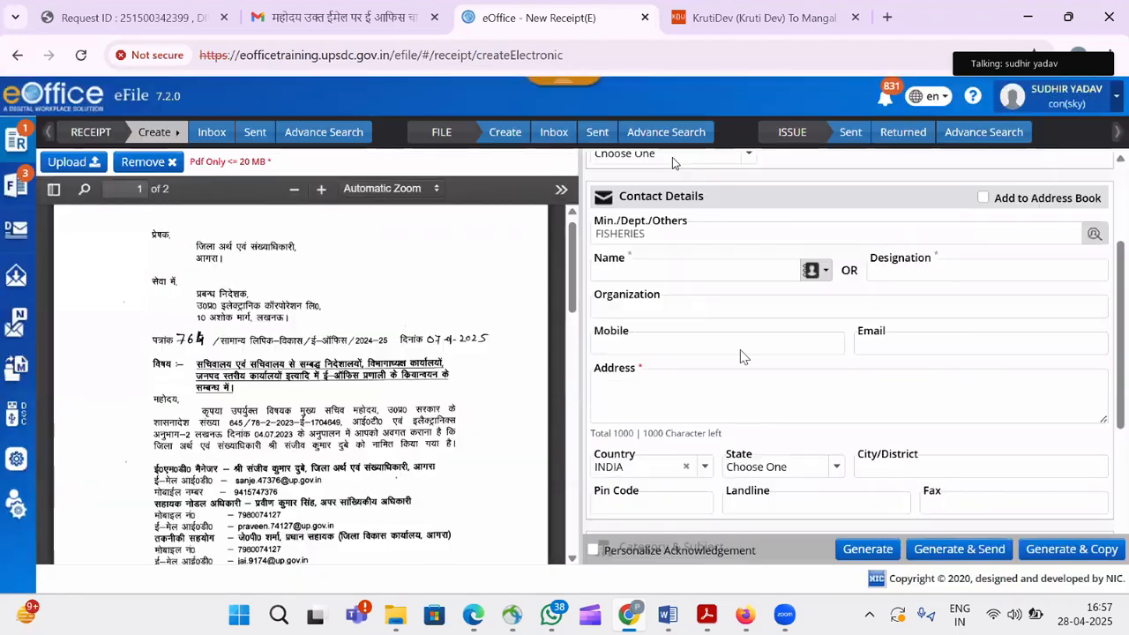
left_click(676, 278)
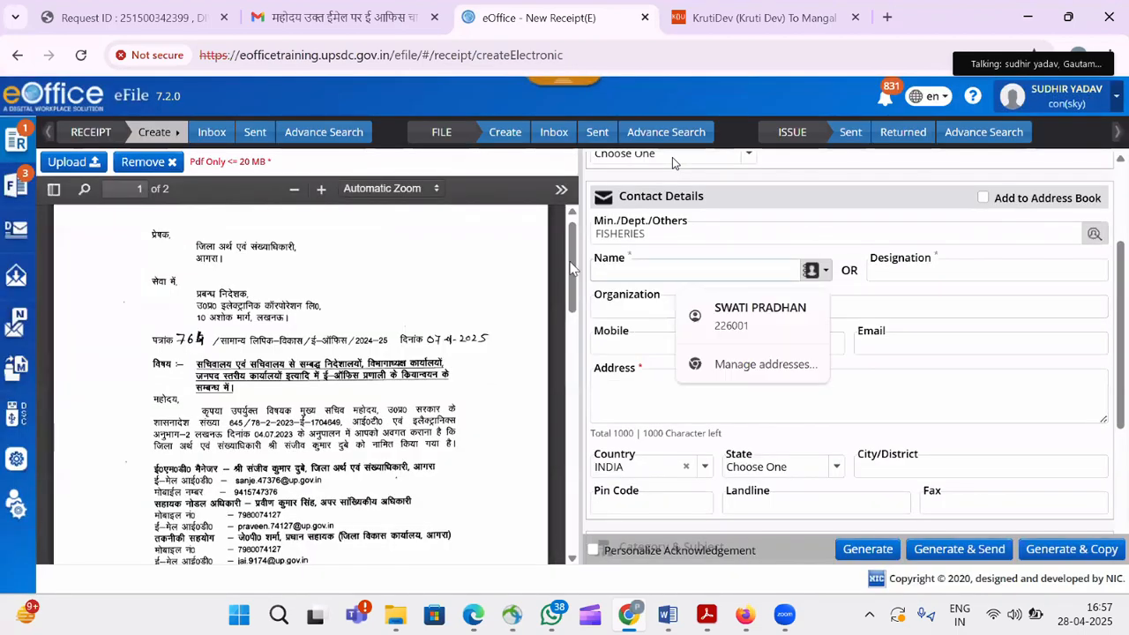
scroll(470, 195, "down", 3)
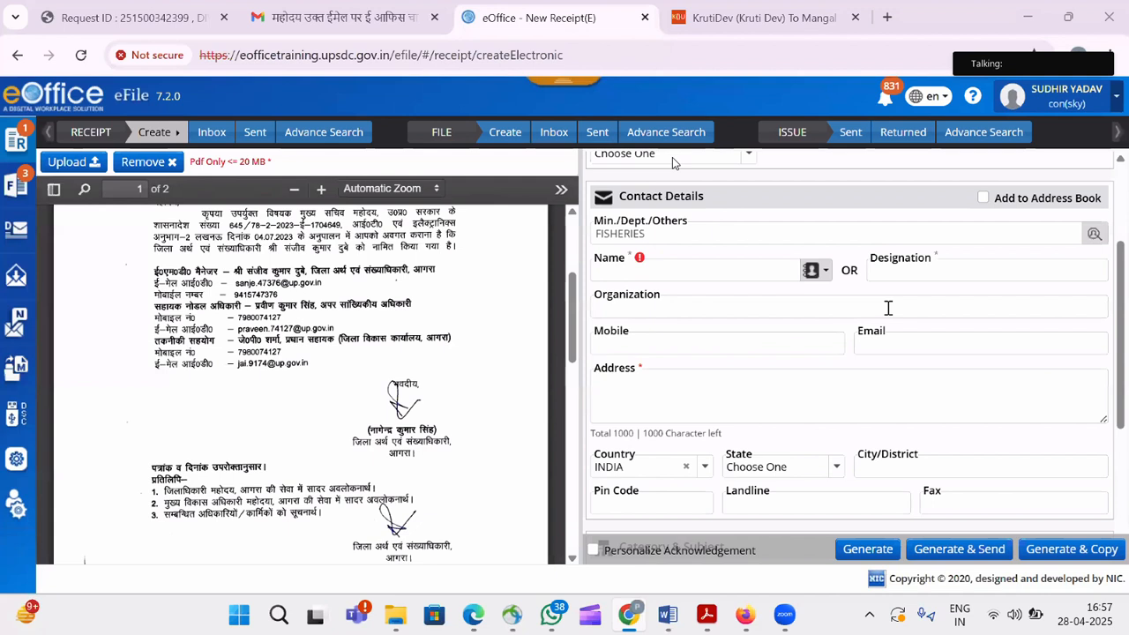
left_click(749, 278)
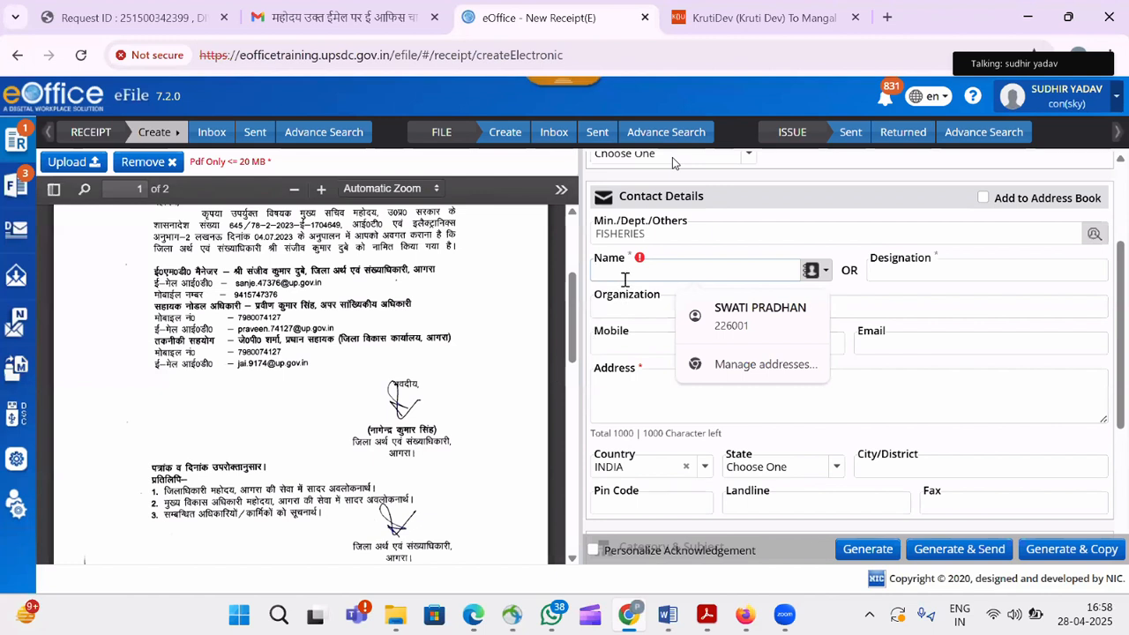
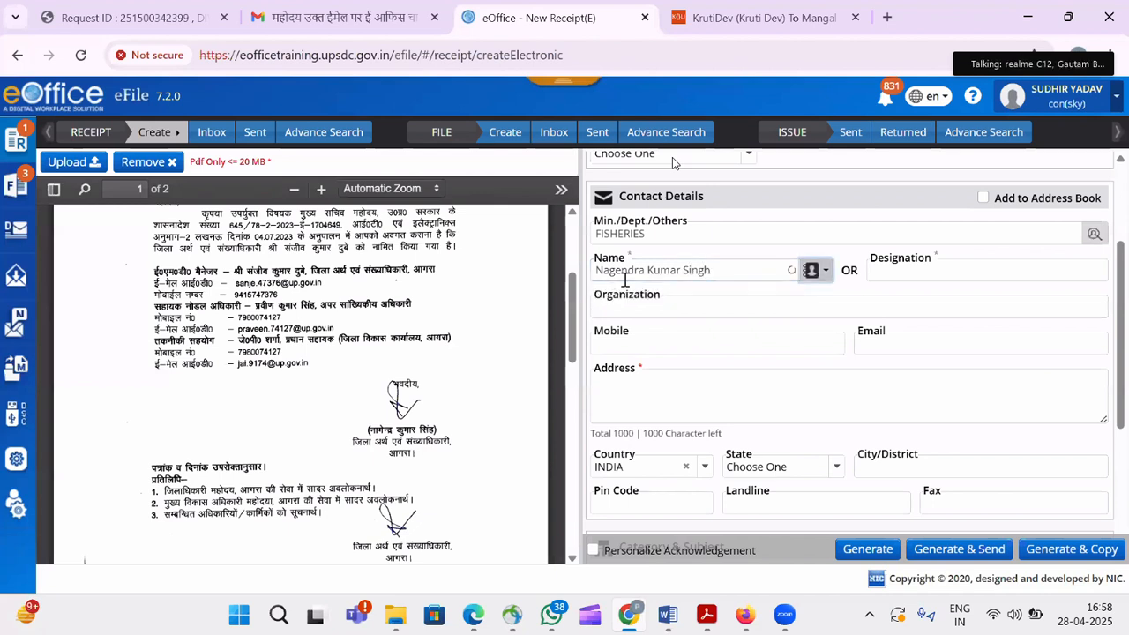
Enter the sender's full name and the designation DESTO.
key("Tab")
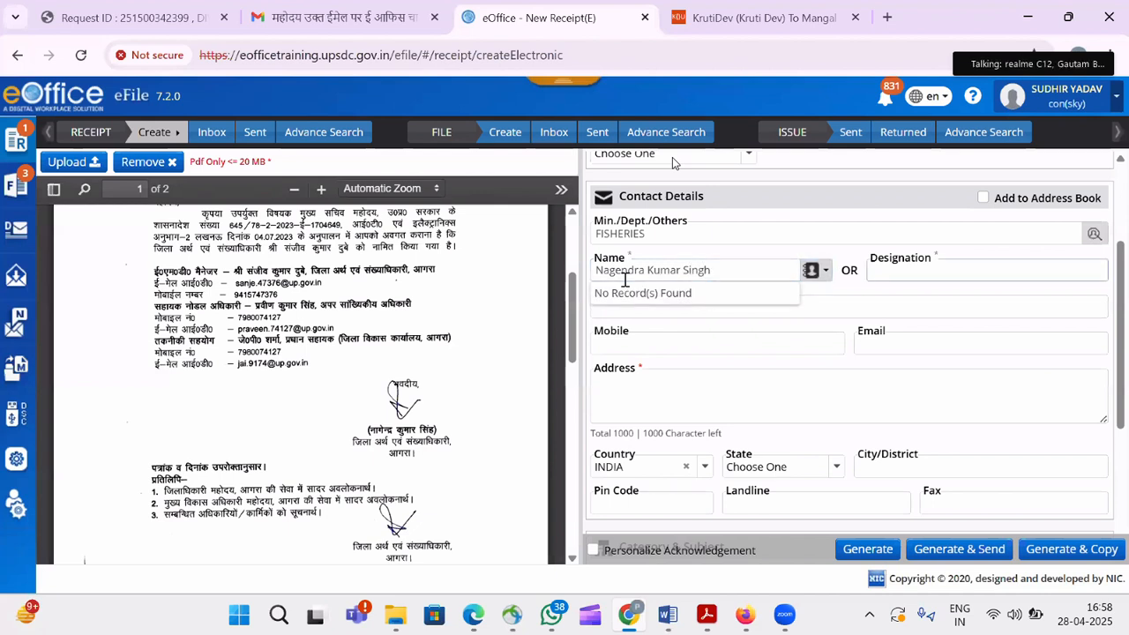
type("DESTO")
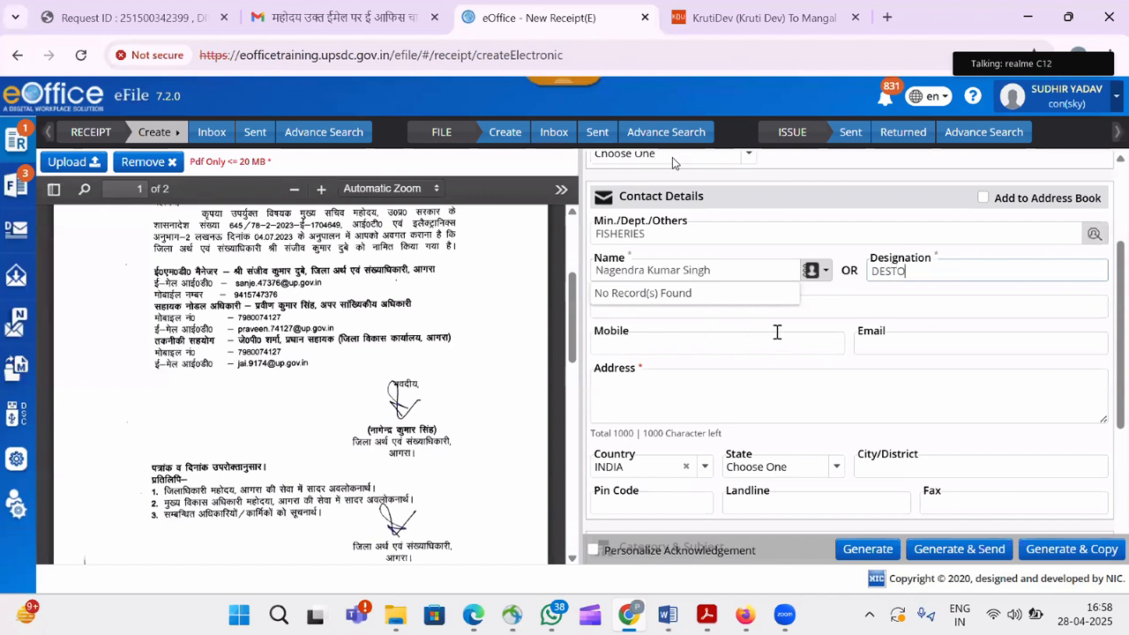
left_click(831, 308)
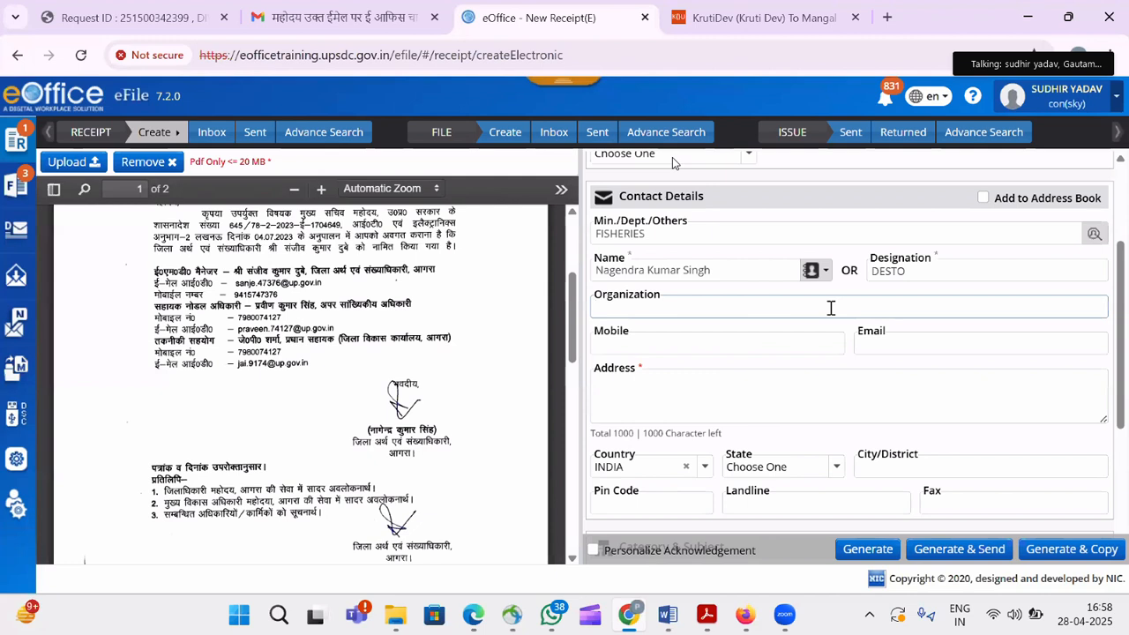
Fill in the sender's address and choose UTTAR PRADESH as the state.
left_click(699, 391)
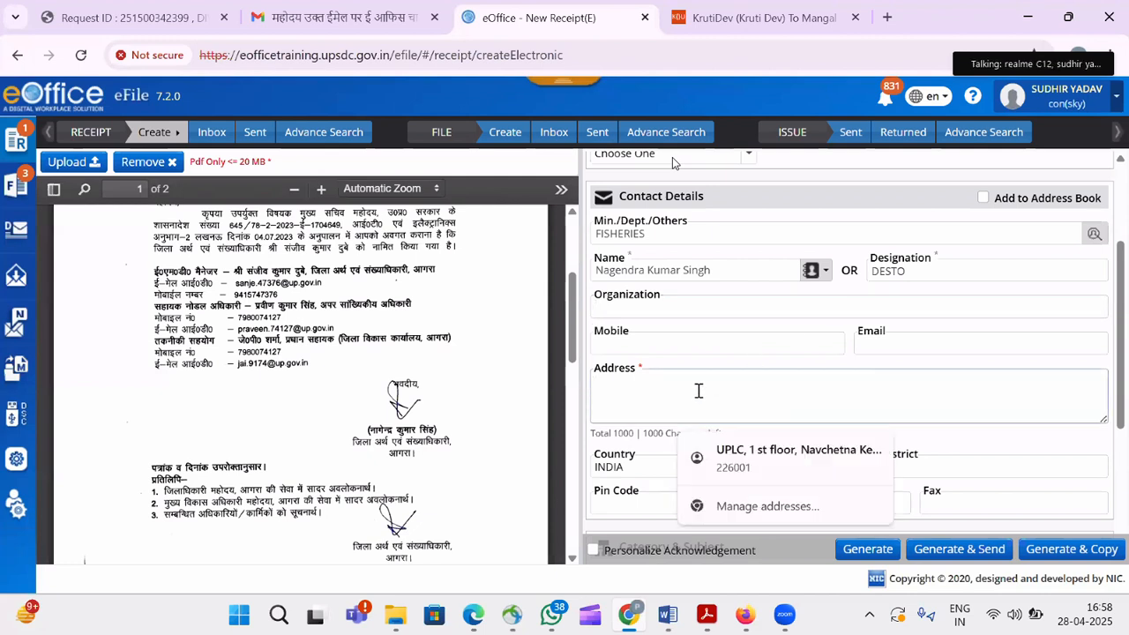
type("Agra")
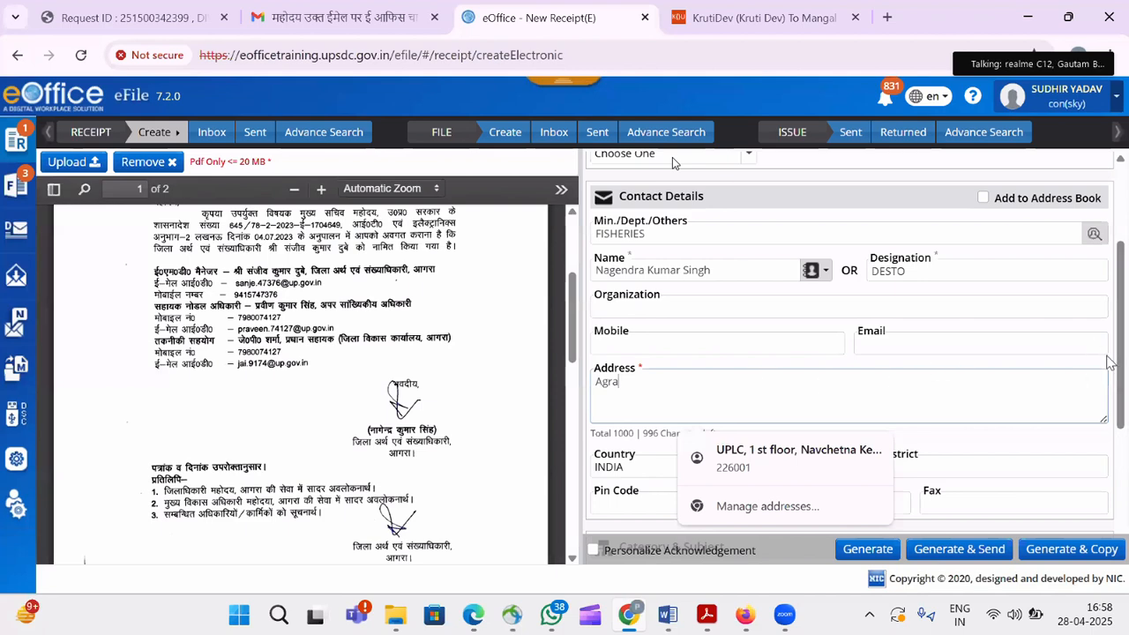
scroll(672, 157, "down", 2)
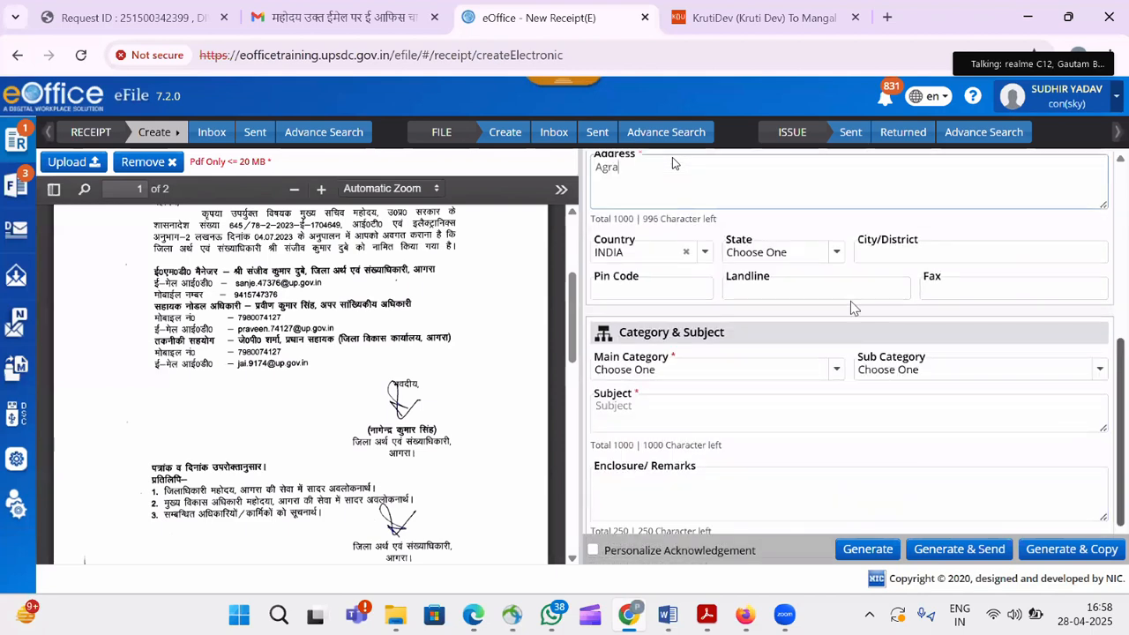
left_click(800, 262)
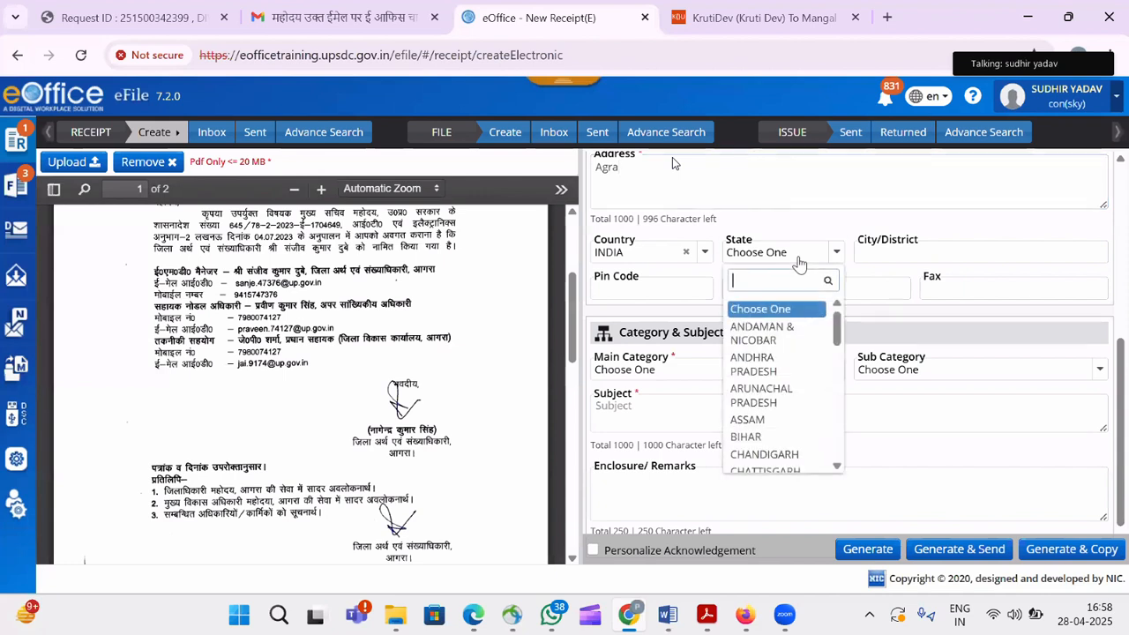
type("utta")
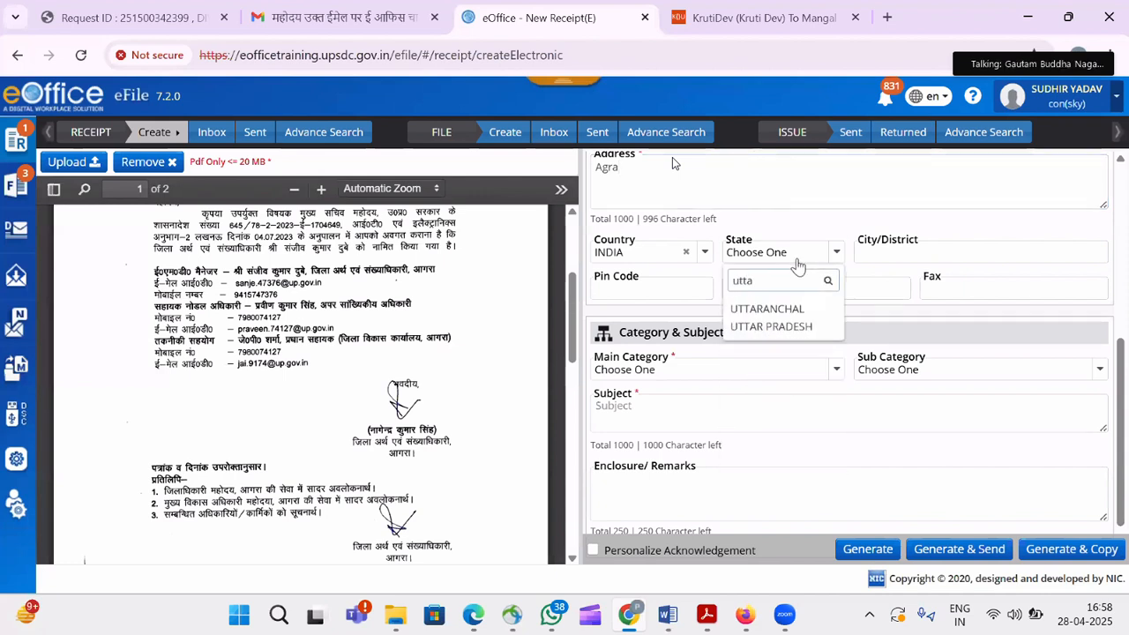
left_click(808, 328)
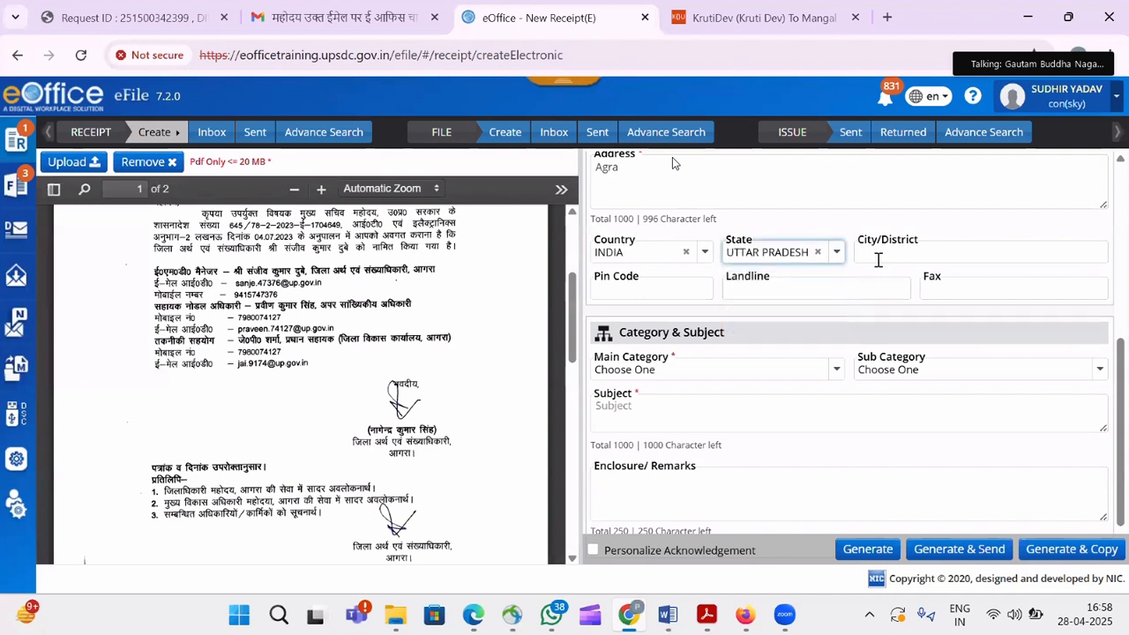
left_click(878, 260)
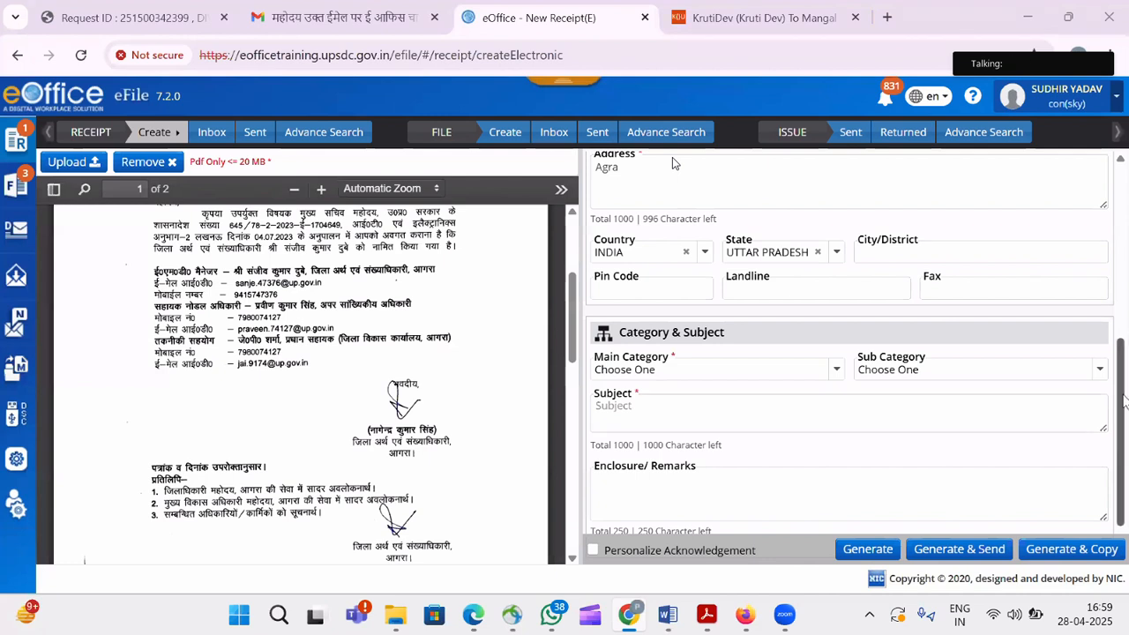
left_click_drag(1123, 435, 1123, 457)
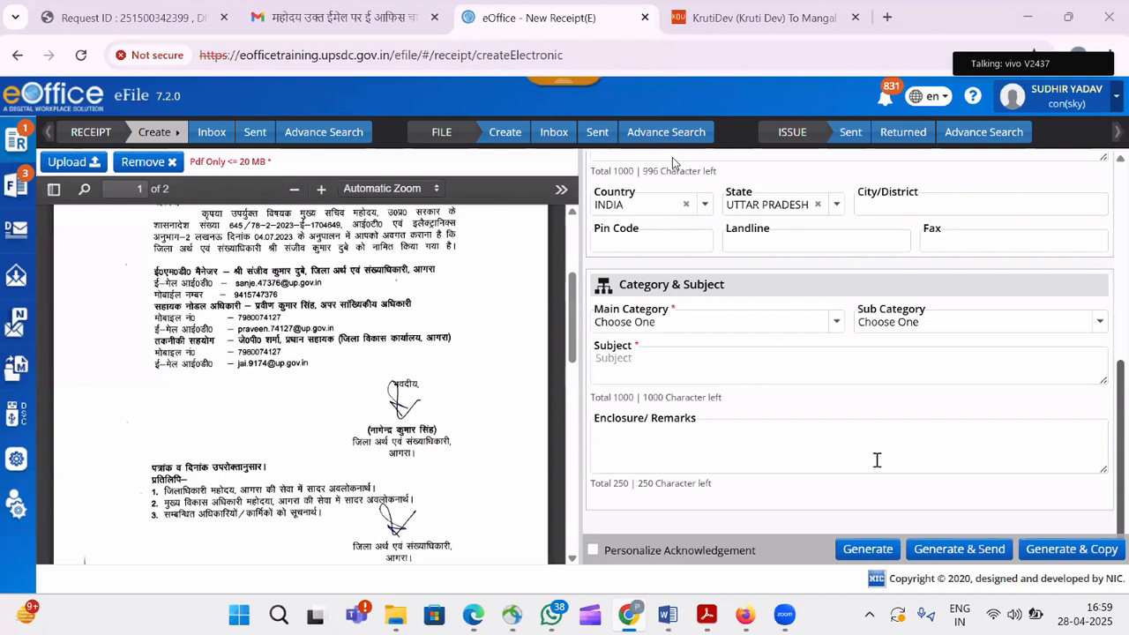
left_click(782, 331)
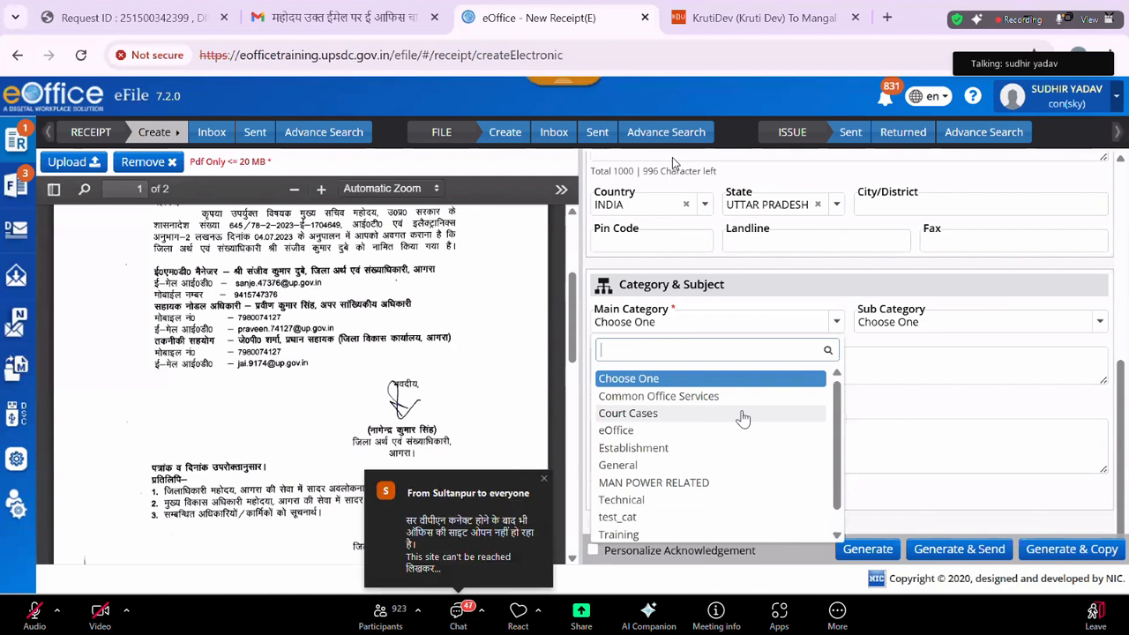
Choose Court Cases as the main category and enter the subject 'Regarding eoffice'.
left_click(744, 414)
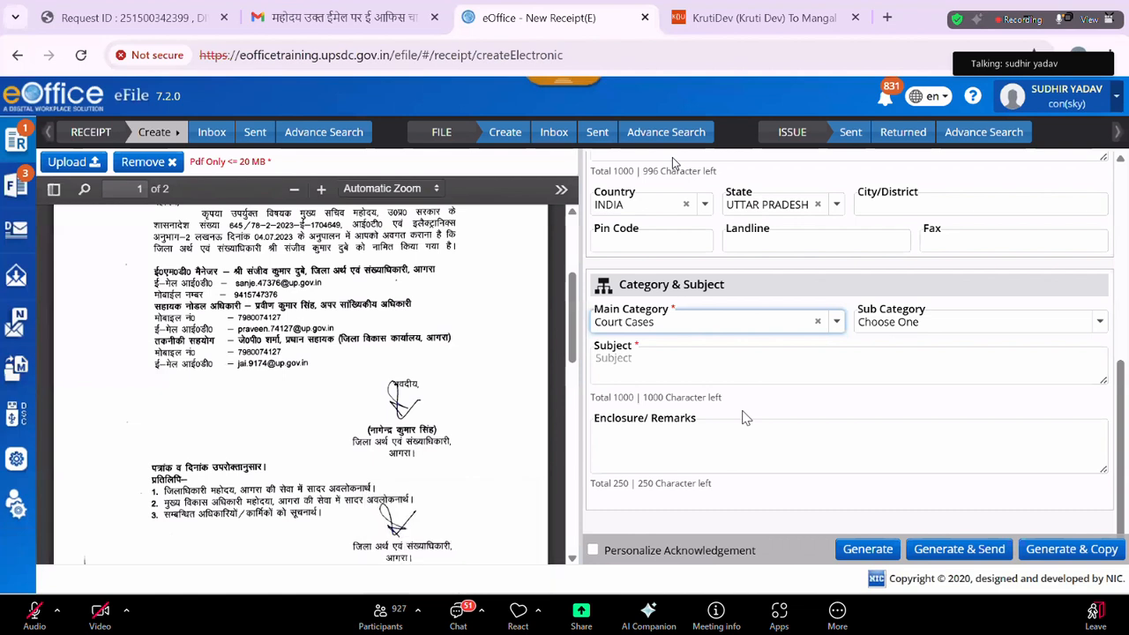
left_click(671, 361)
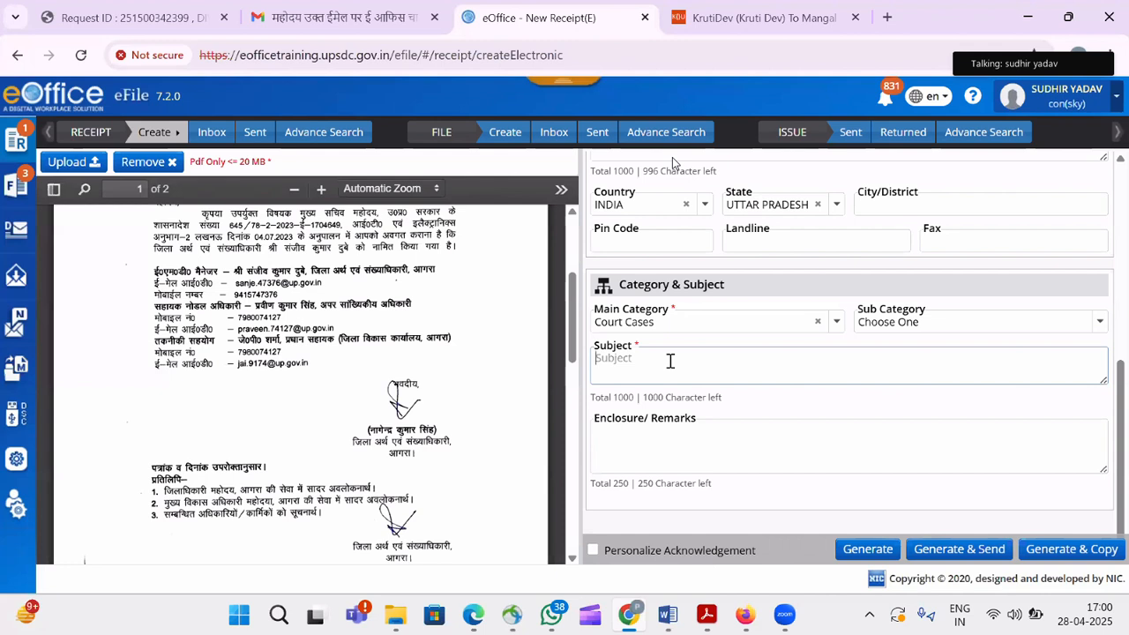
type("Regarding eoffice")
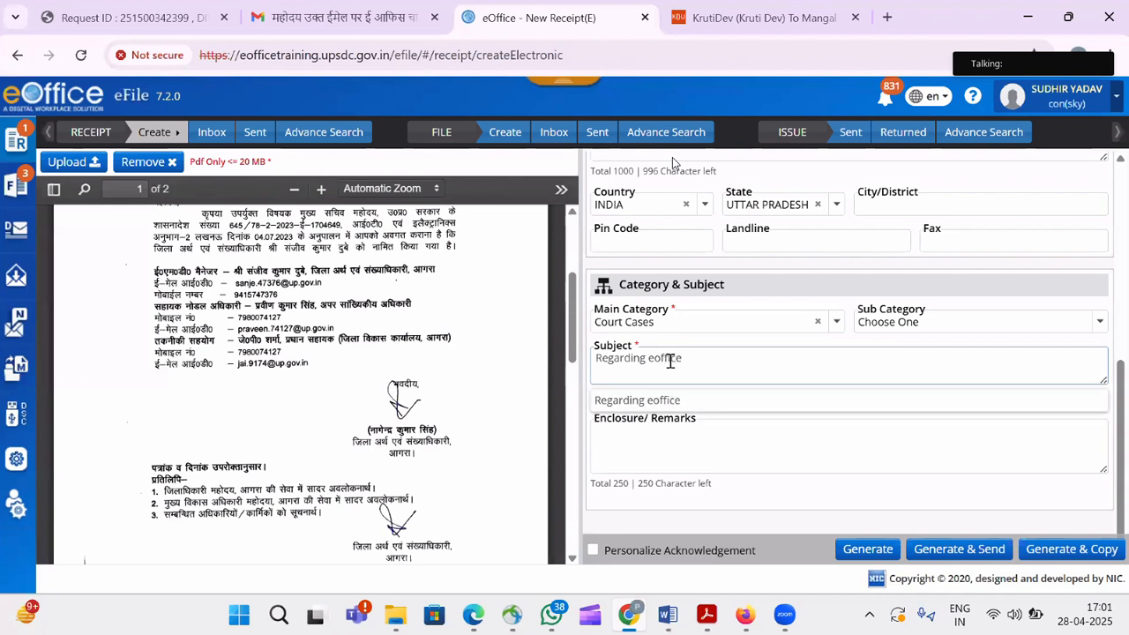
key("Tab")
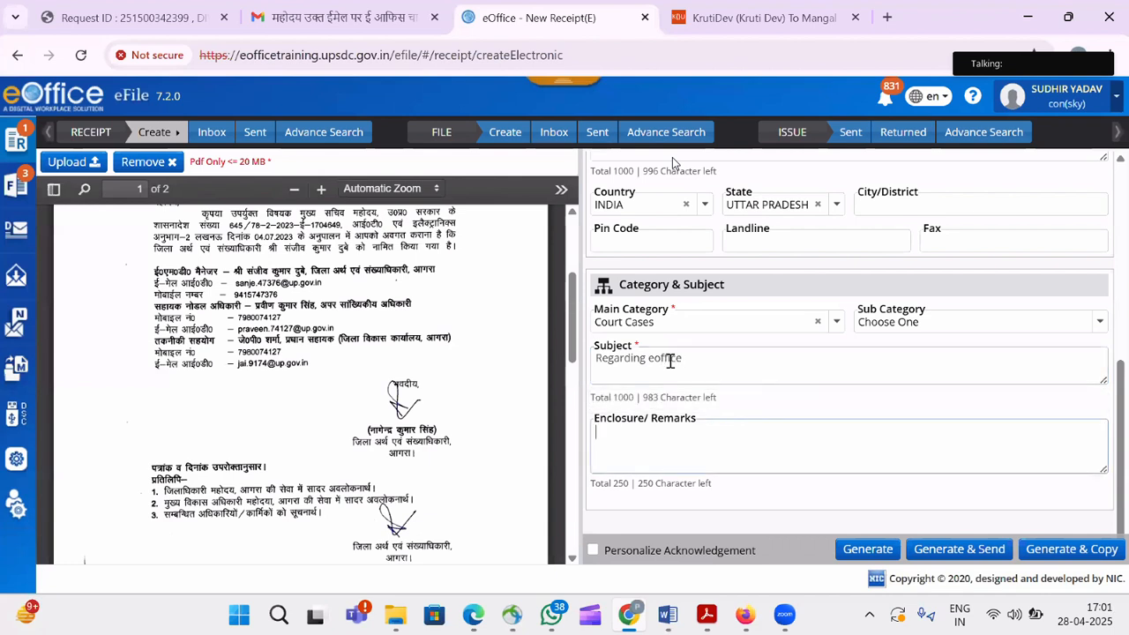
Generate receipt 2659/2025/UPLCUP and check who diarised it in Basic Details.
left_click(889, 547)
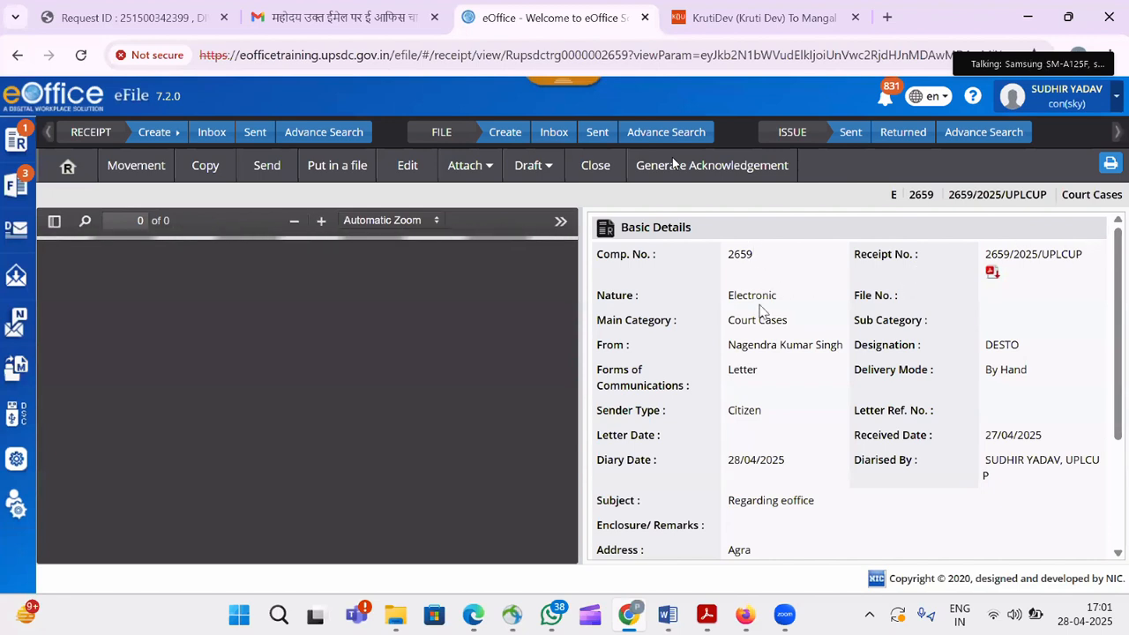
left_click_drag(985, 465, 1028, 490)
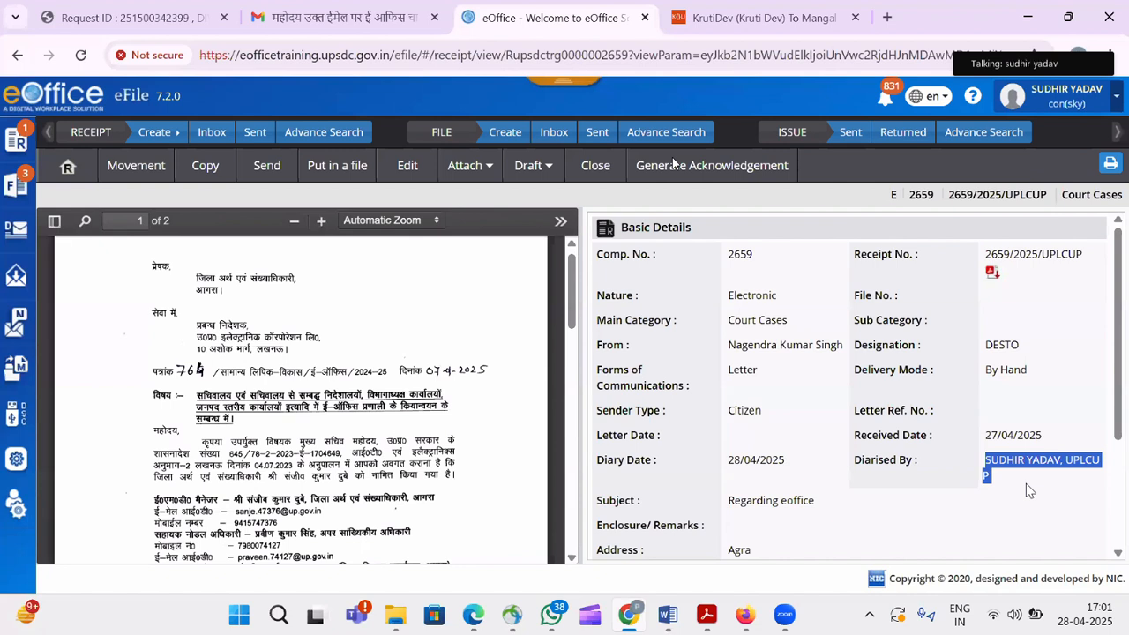
Send receipt 2659/2025/UPLCUP to the Cons(SKY)-UPLCUP post, found by the officer's name.
left_click(269, 173)
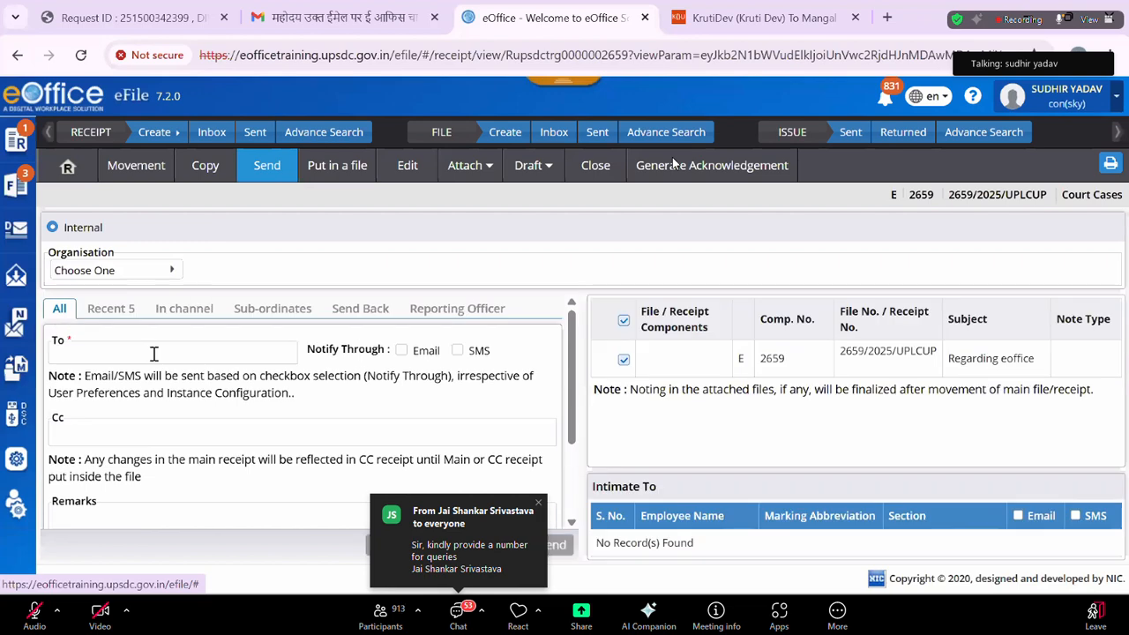
left_click(154, 354)
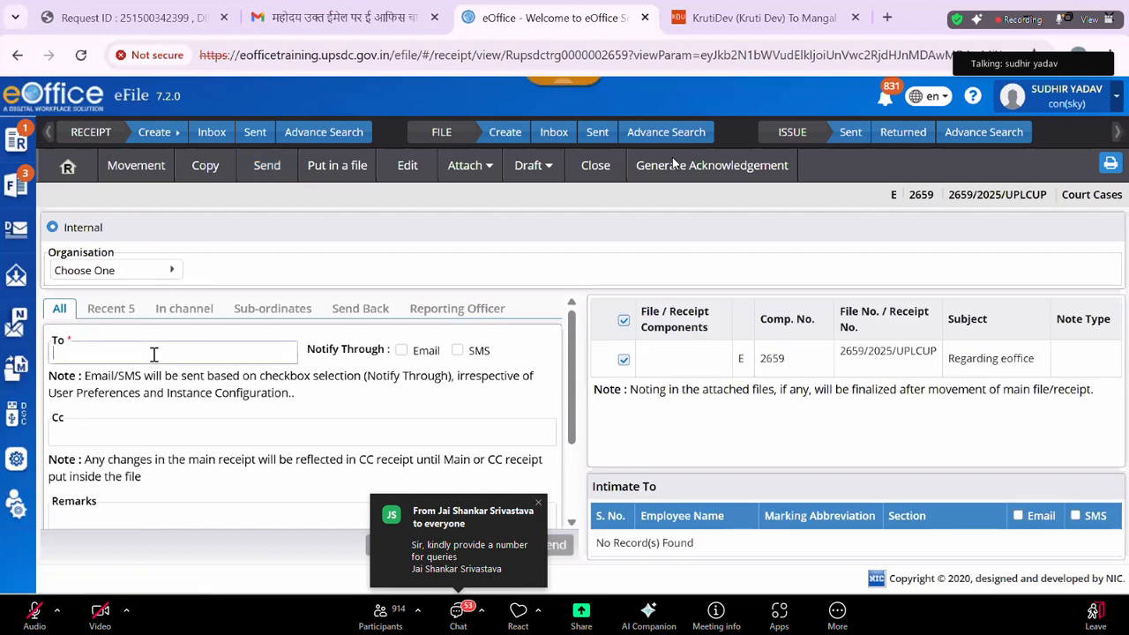
type("sudhir")
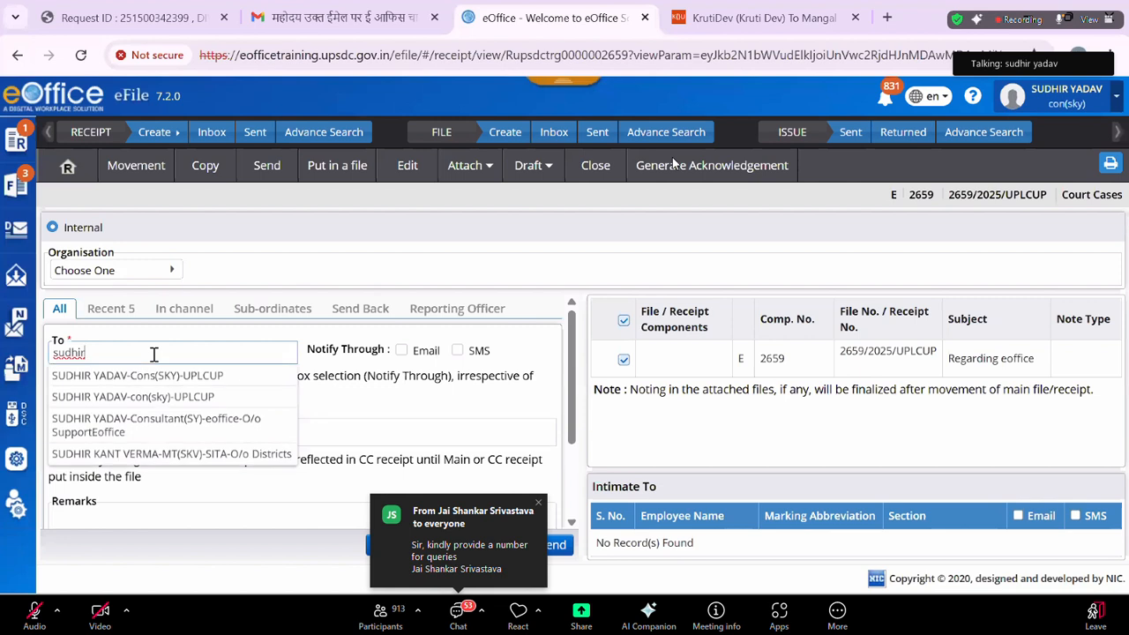
left_click(168, 375)
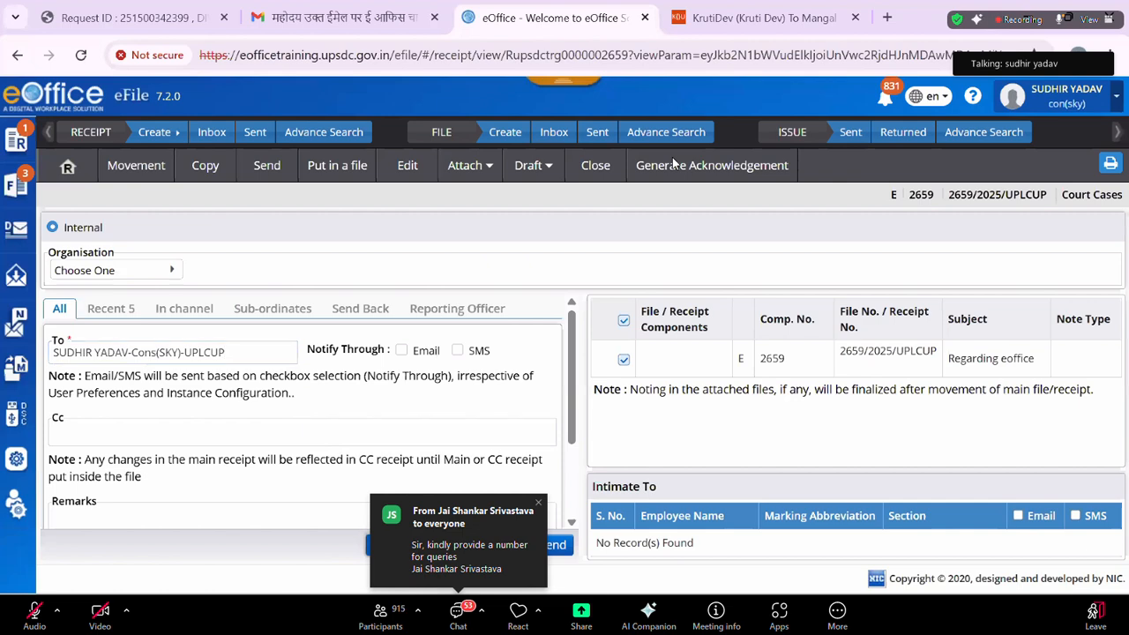
left_click(400, 549)
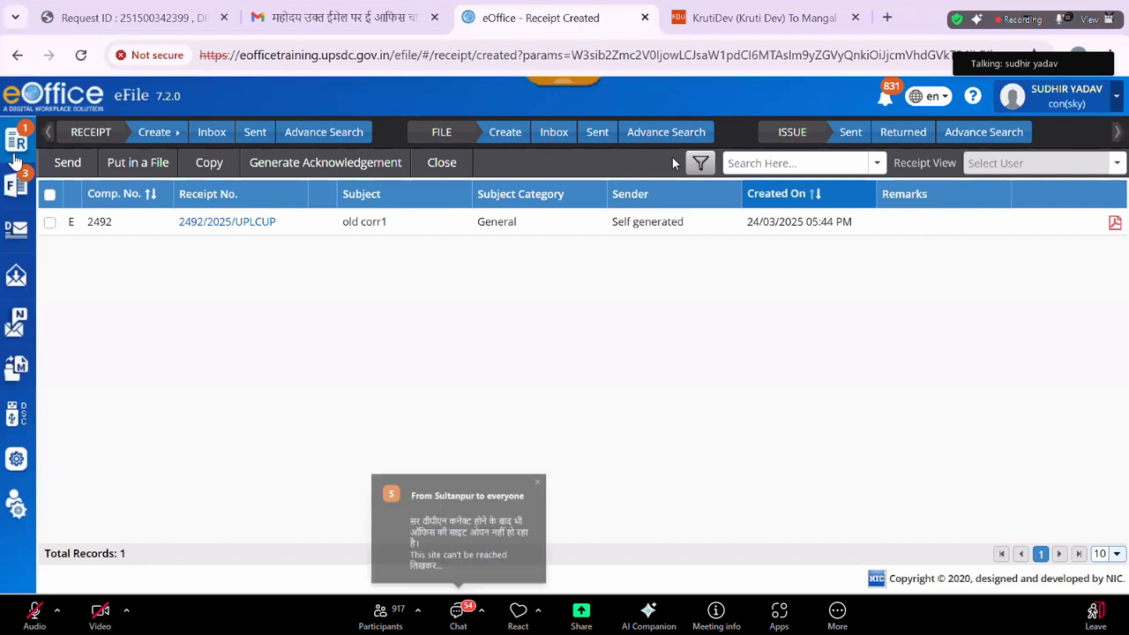
Open the Receipt > Sent list, then bring up the list of the user's posts.
mouse_move(16, 142)
left_click(86, 258)
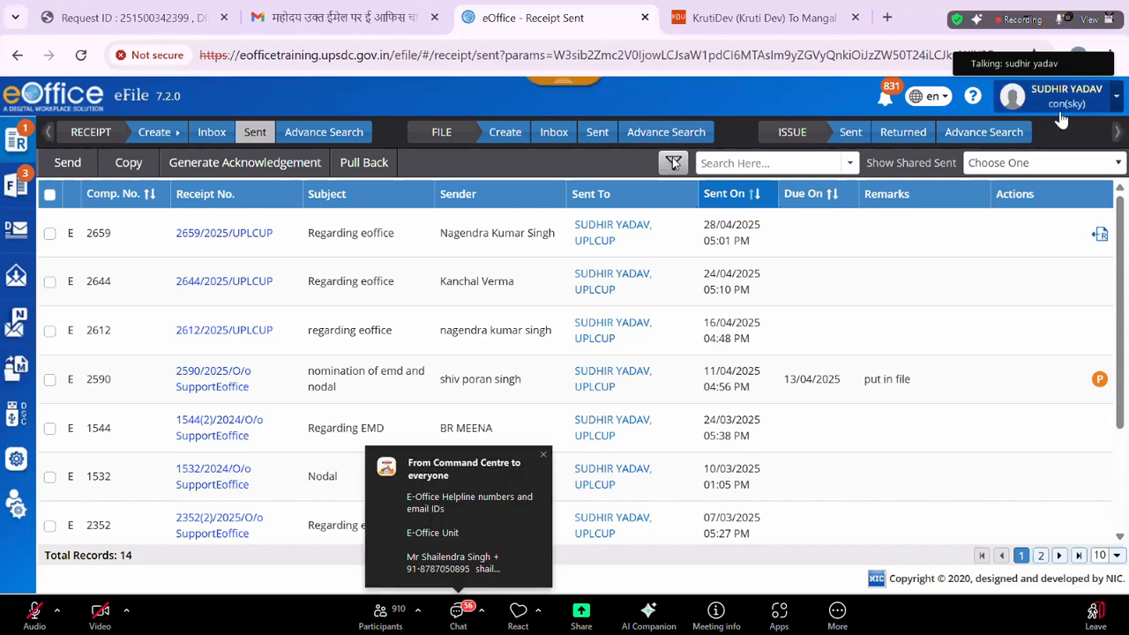
left_click(1062, 120)
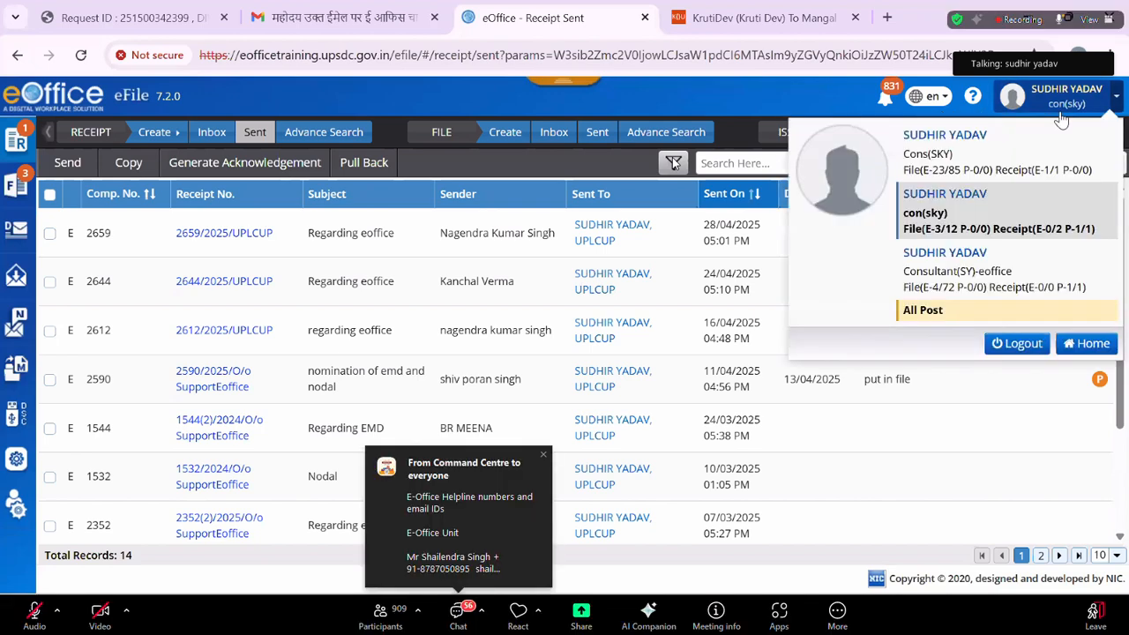
Switch to the Cons(SKY) post and open receipt 2659/2025/UPLCUP from its receipt inbox.
left_click(1015, 166)
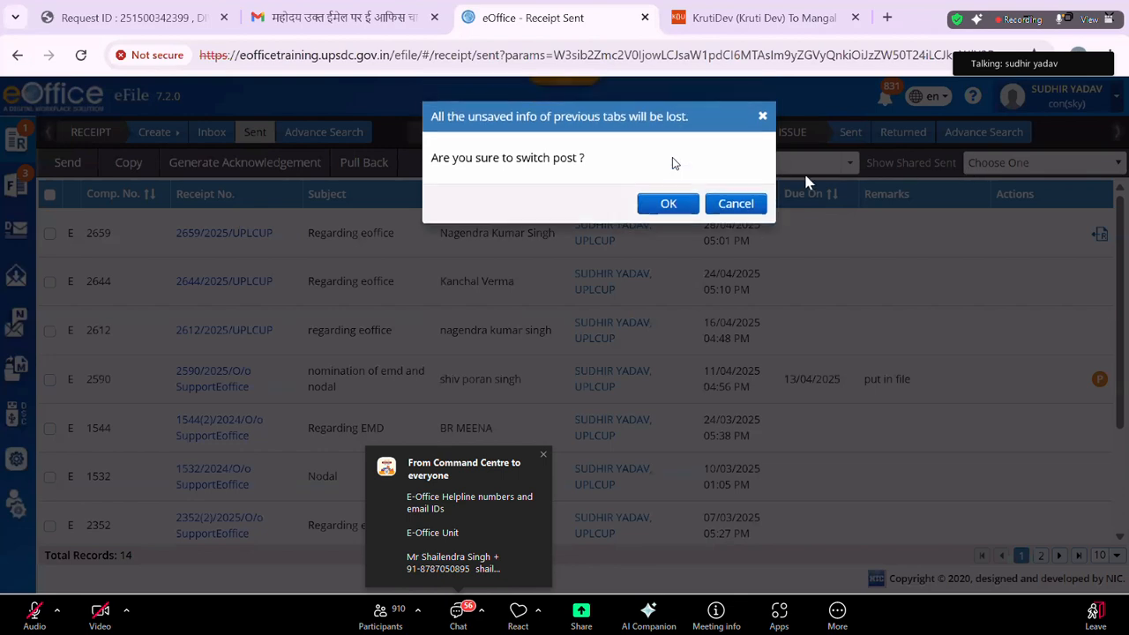
left_click(672, 204)
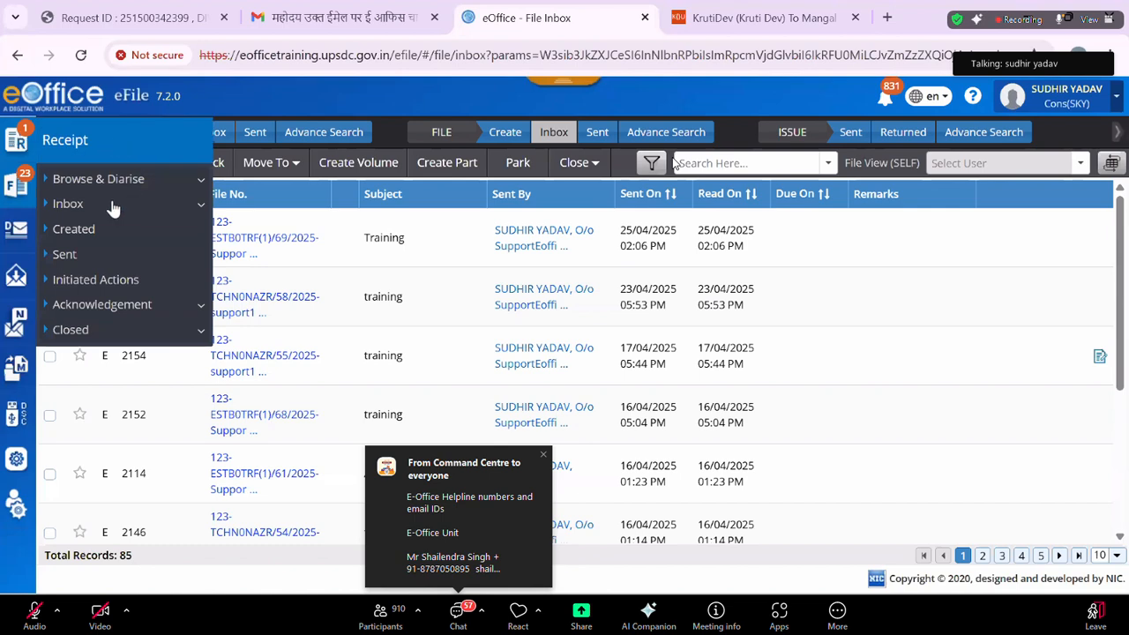
left_click(113, 207)
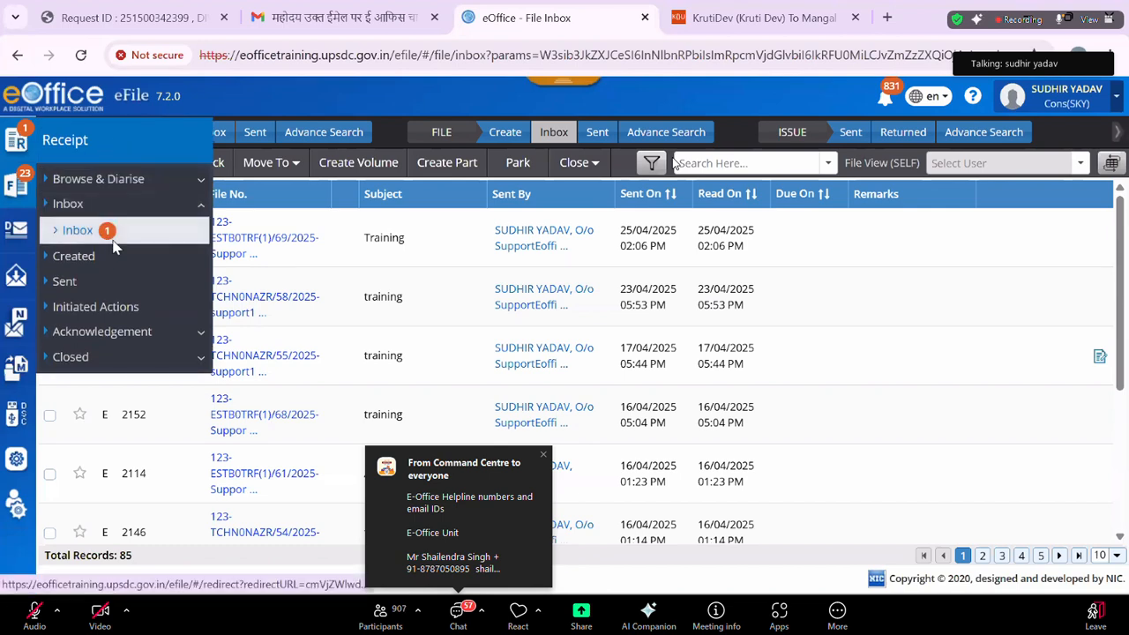
left_click(113, 237)
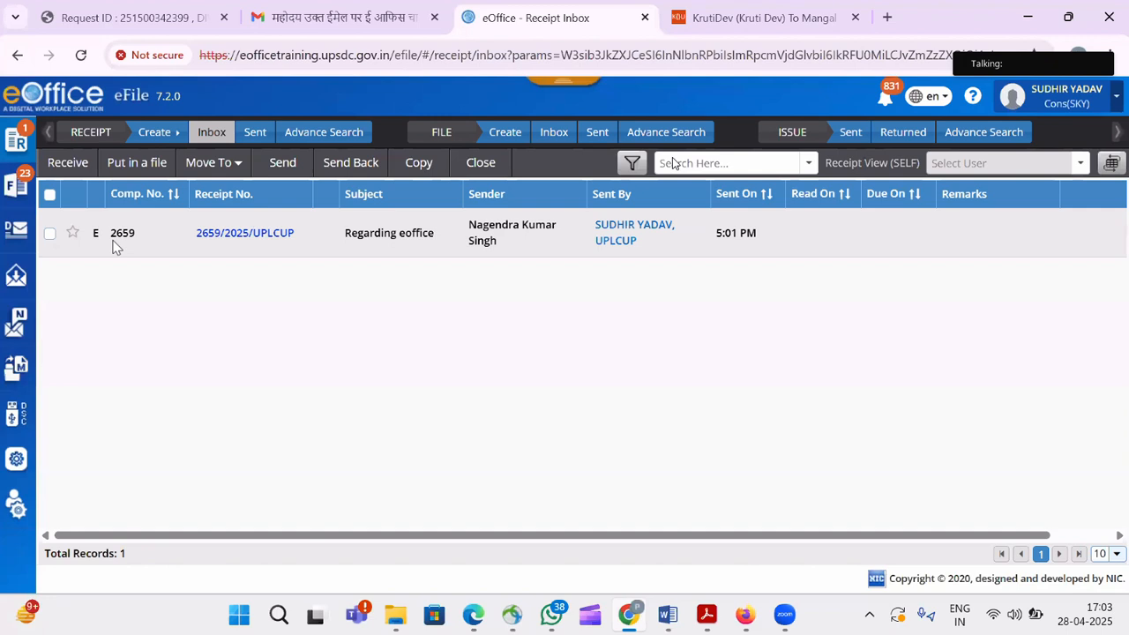
left_click(231, 234)
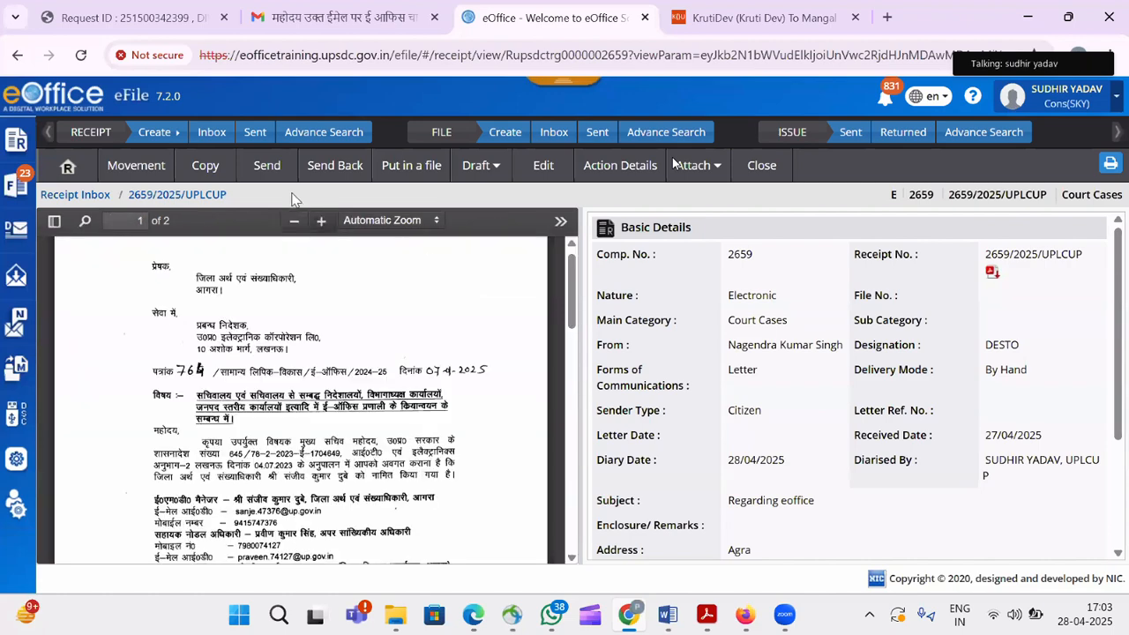
Send 2659/2025/UPLCUP to the Consultant(SY)-eoffice post with the remark 'do the needful'.
left_click(267, 168)
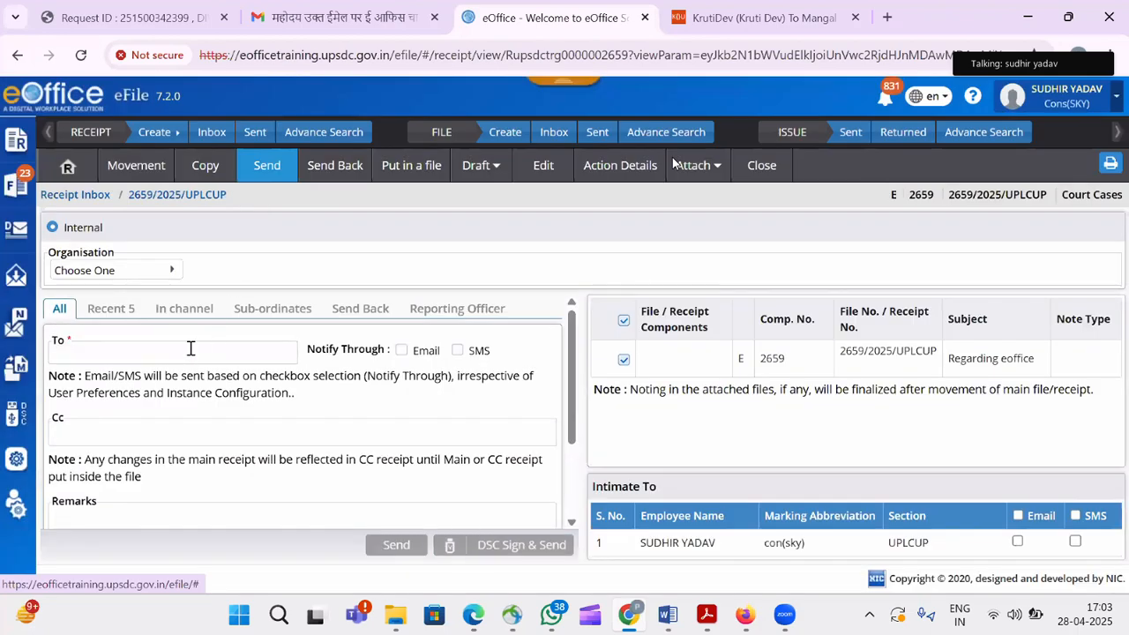
left_click(190, 351)
type("s")
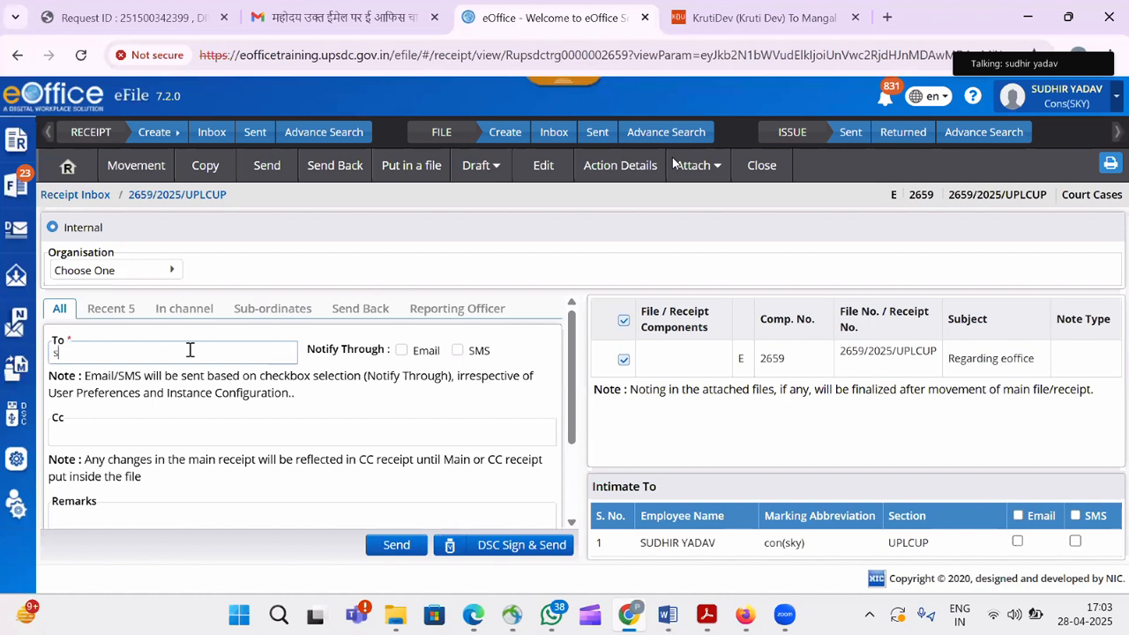
type("udhir")
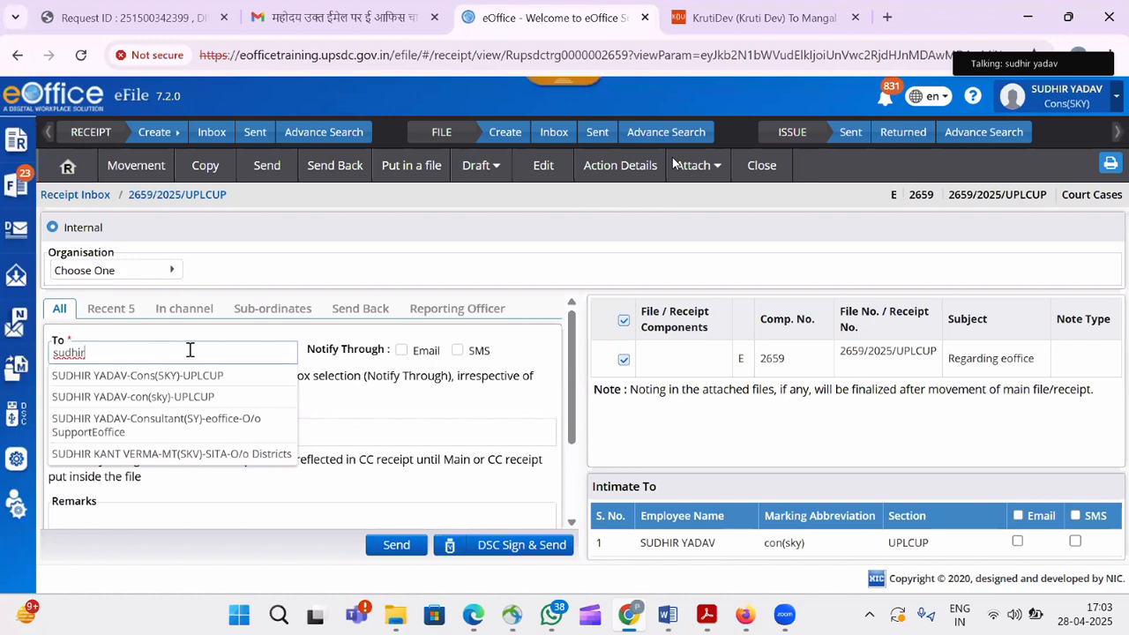
left_click(192, 428)
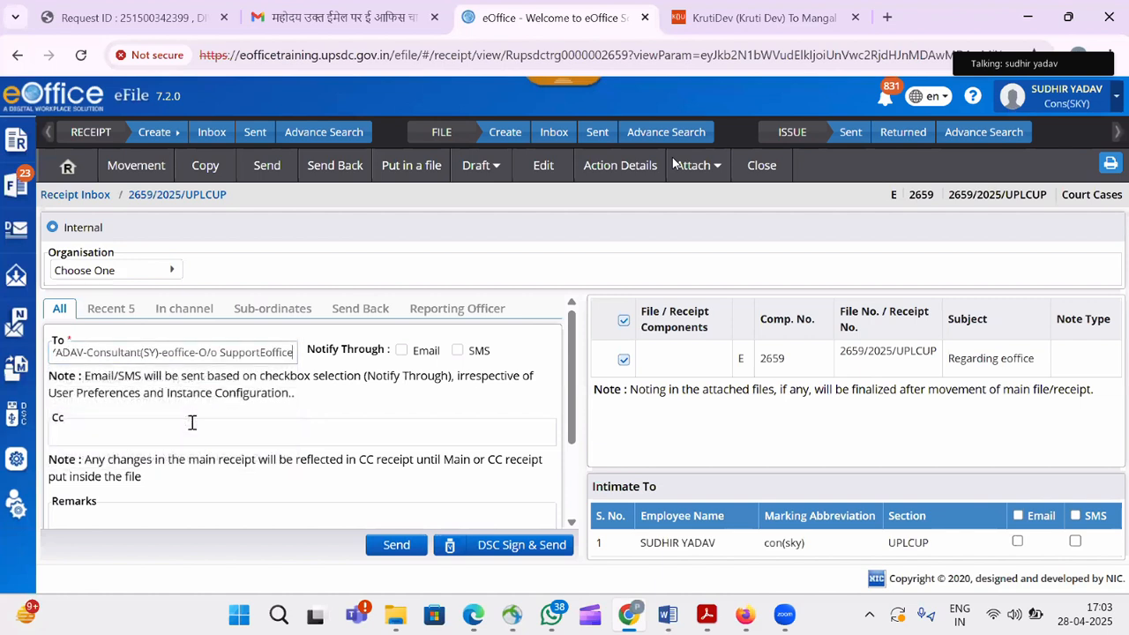
left_click(160, 511)
type("do the")
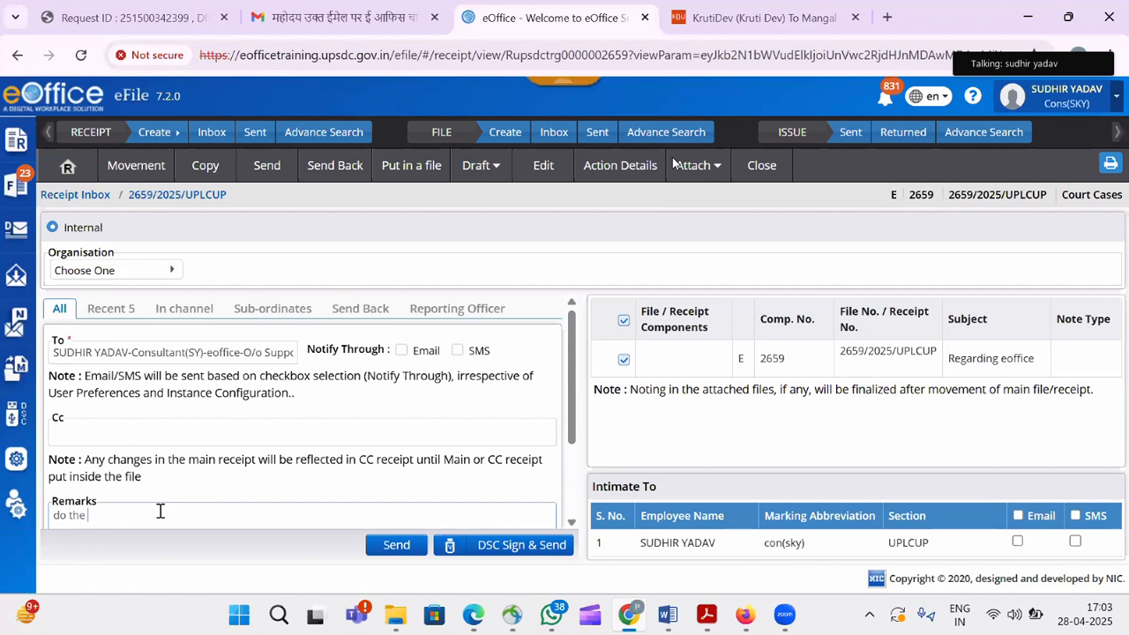
type(" needful")
left_click(401, 547)
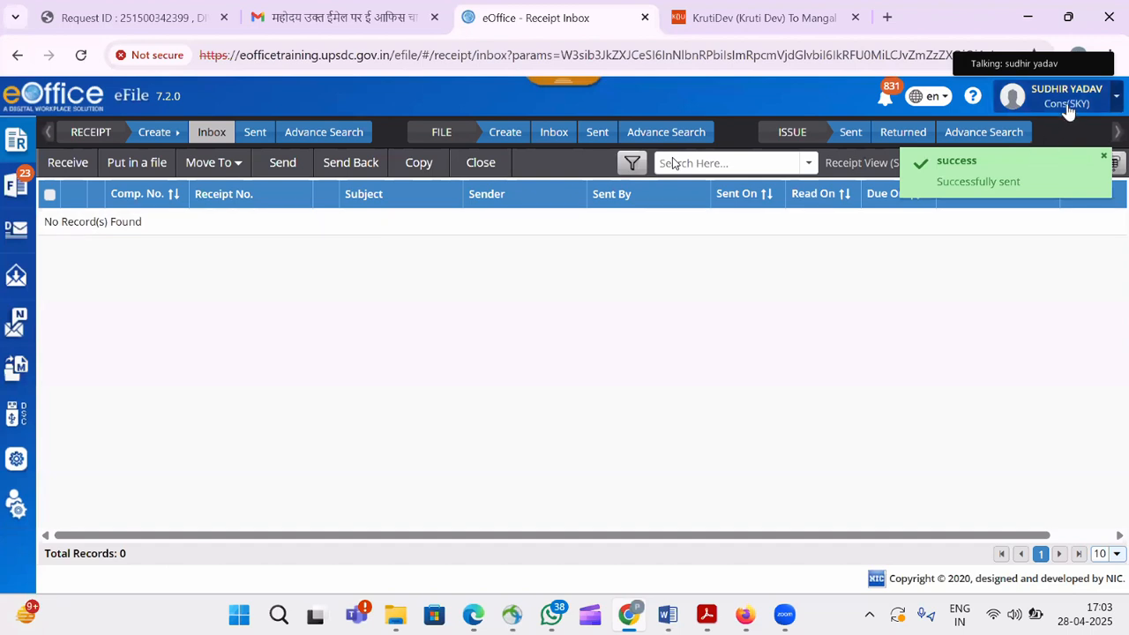
Switch to the Consultant(SY)-eoffice post and open receipt 2659/2025/UPLCUP from the receipt inbox.
left_click(1063, 98)
left_click(989, 277)
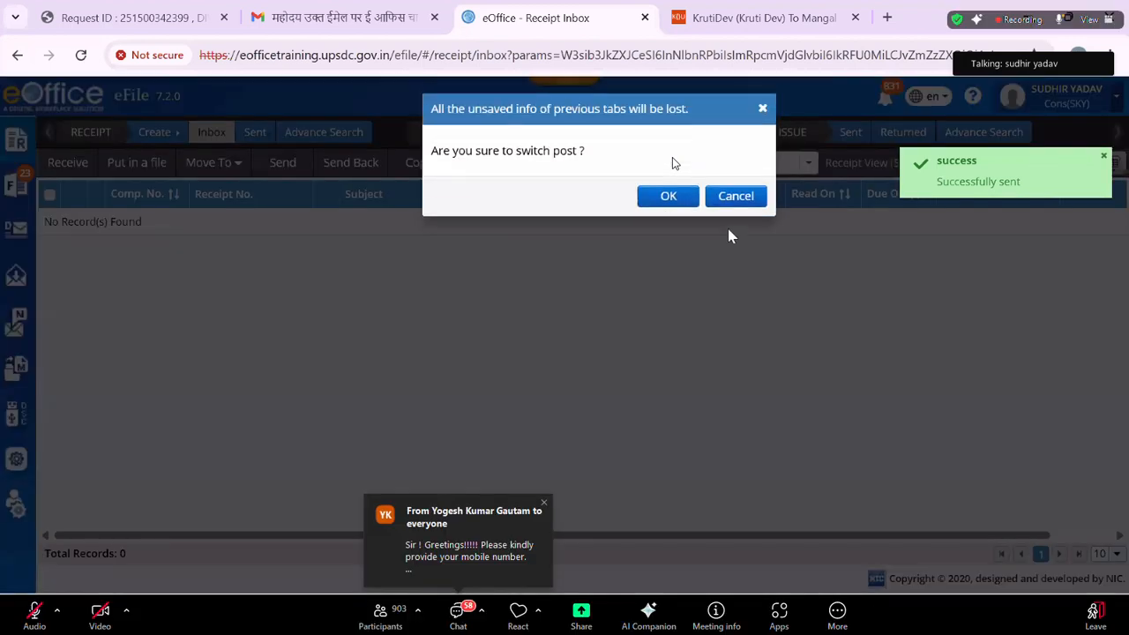
left_click(664, 210)
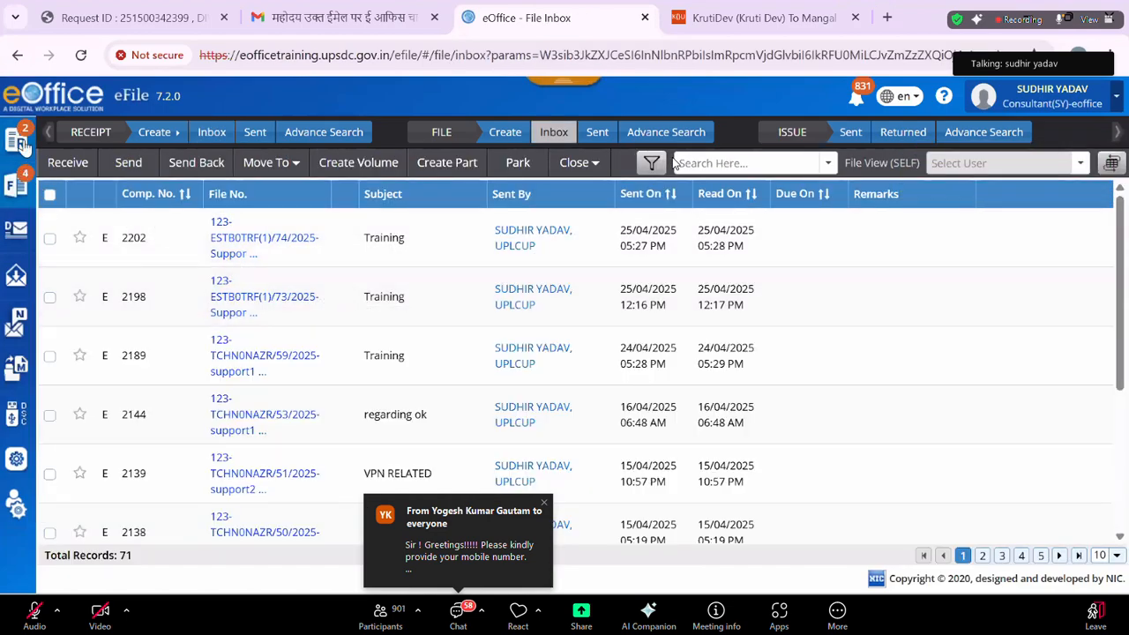
mouse_move(27, 148)
left_click(68, 203)
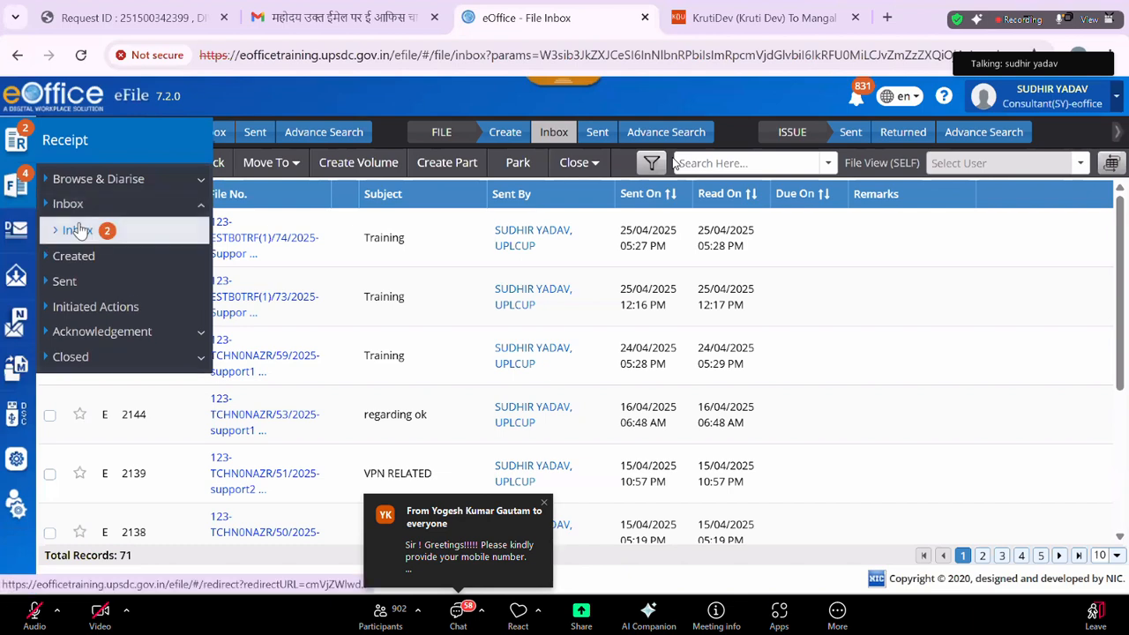
left_click(78, 230)
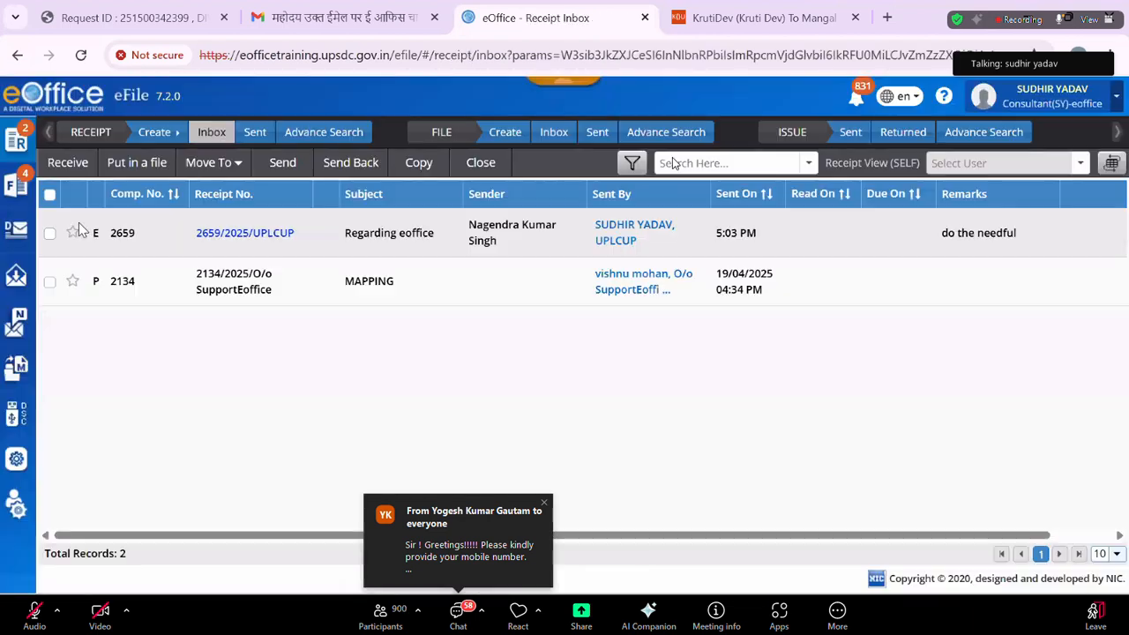
left_click(241, 231)
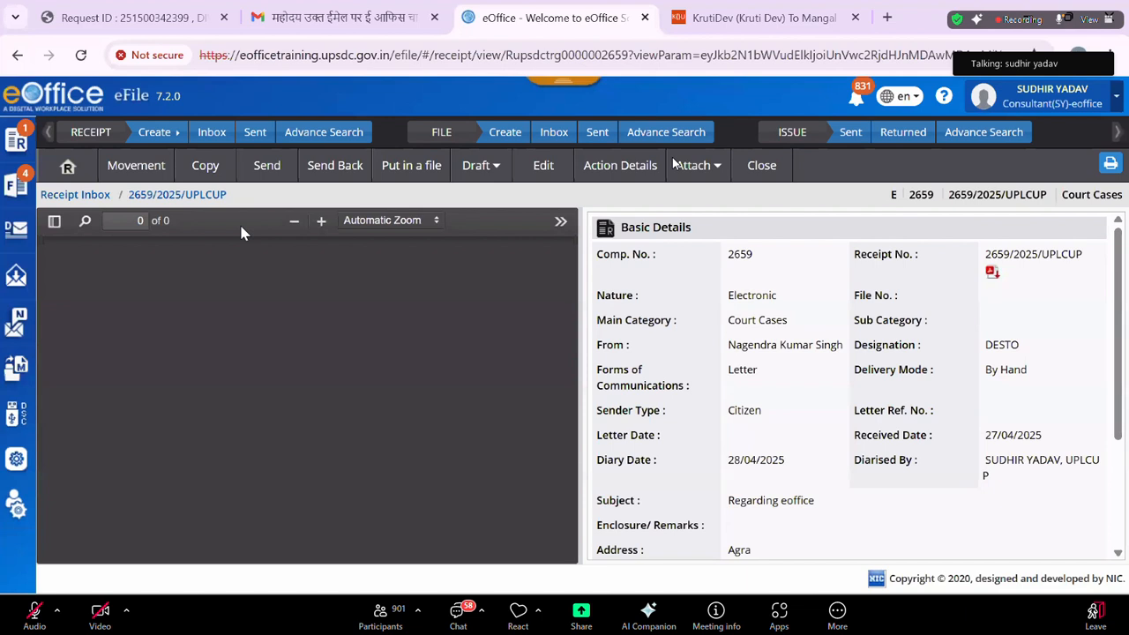
Send receipt 2659/2025/UPLCUP to the Cons(SKY) post.
left_click(268, 168)
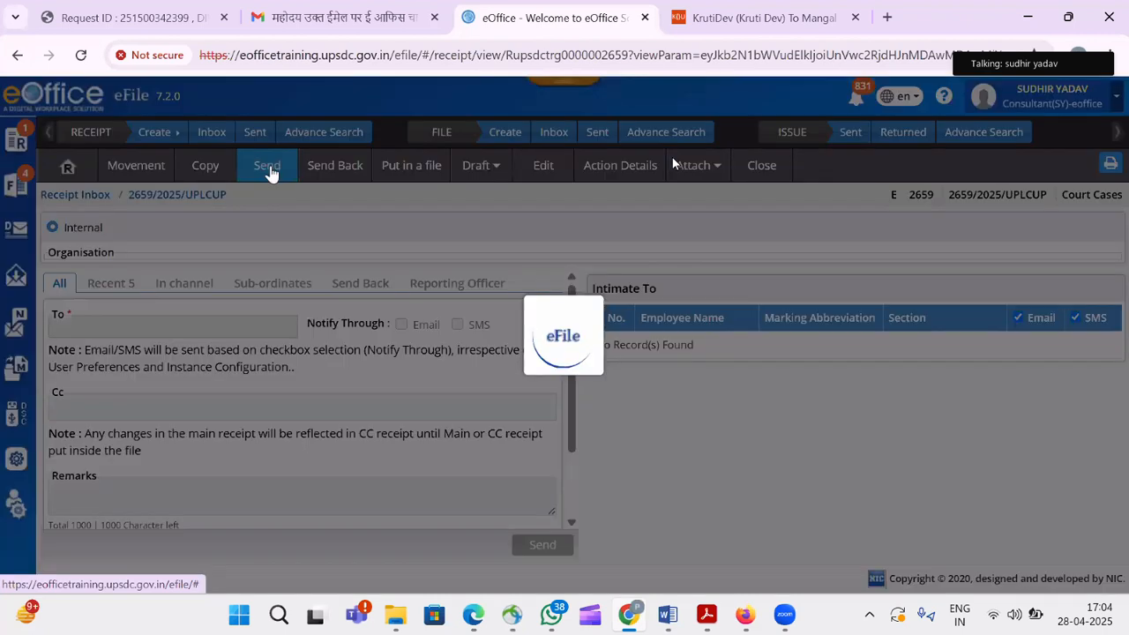
left_click(171, 350)
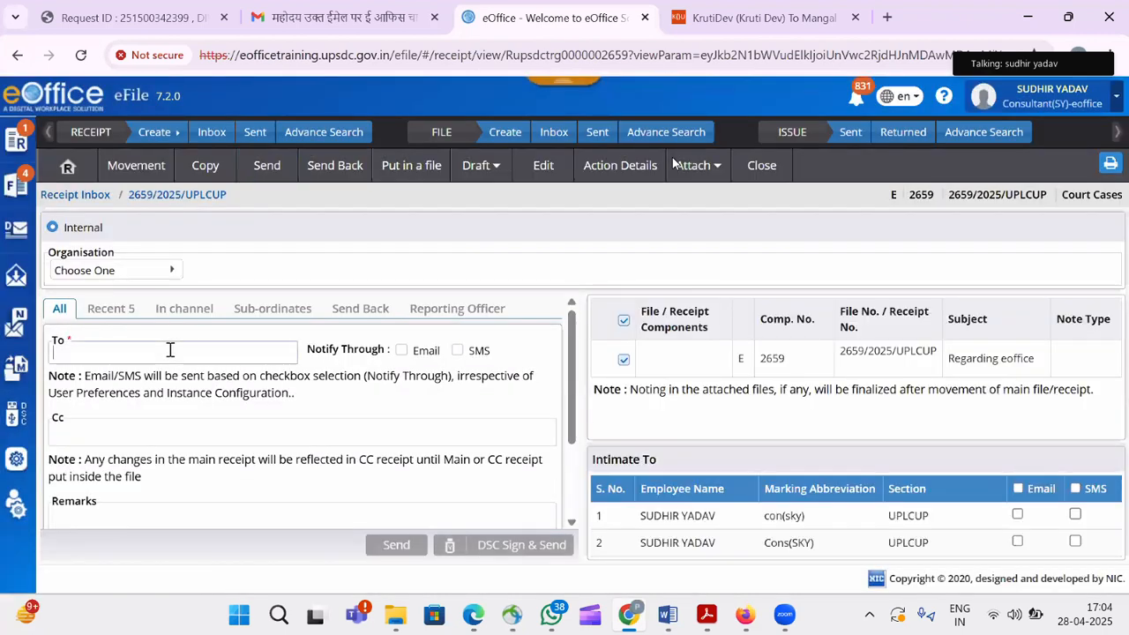
type("sud")
type("hir")
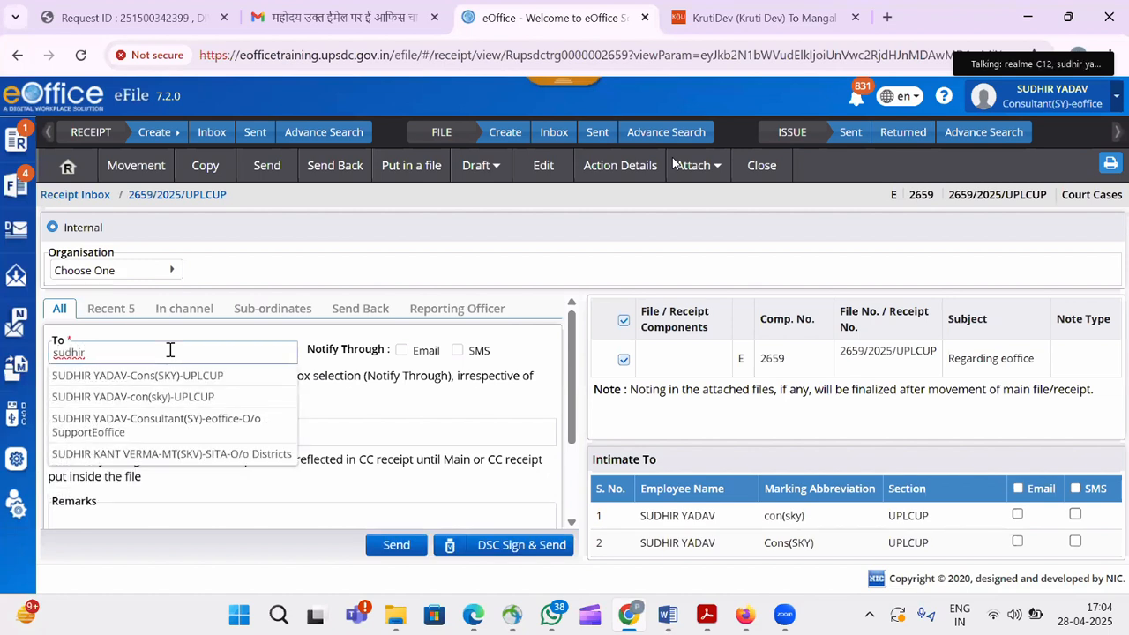
left_click(180, 380)
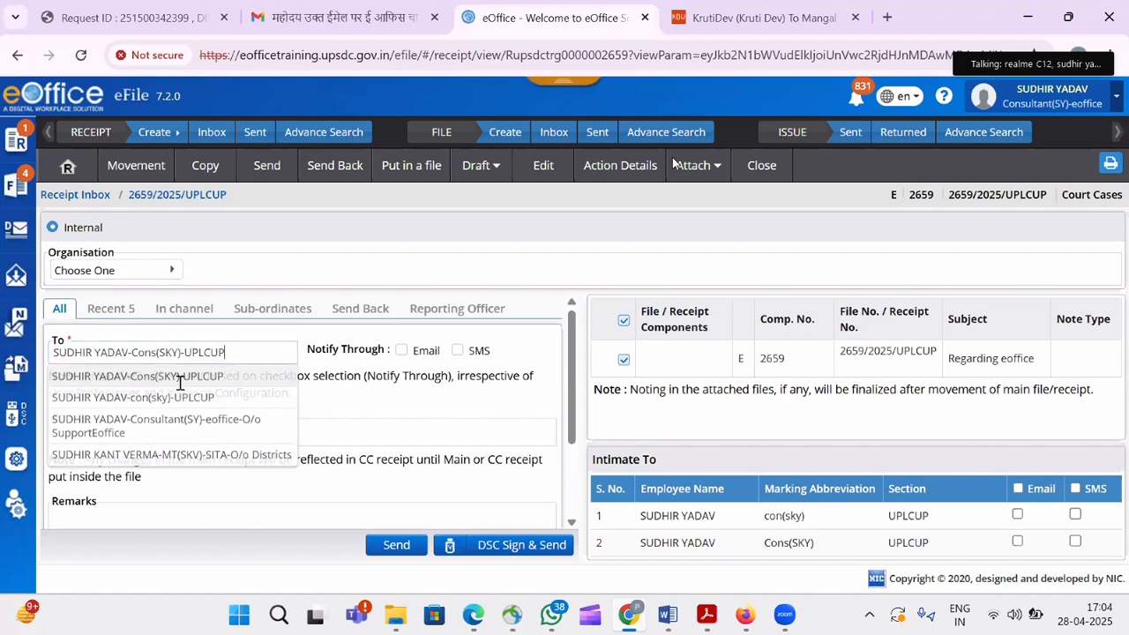
left_click(396, 545)
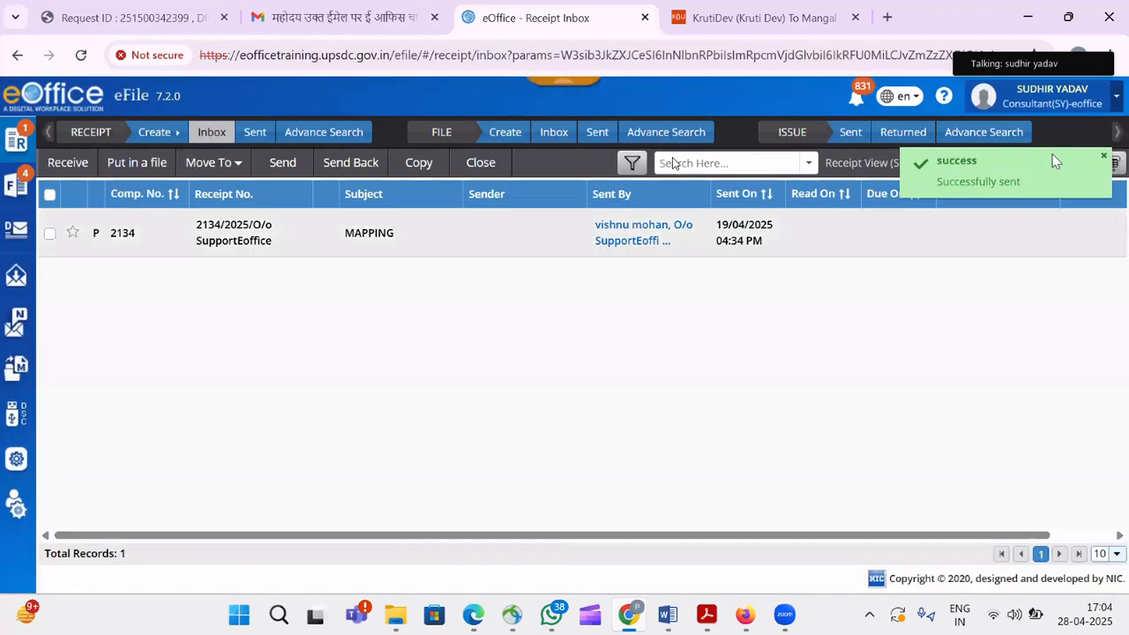
Switch back to the Cons(SKY) post and open receipt 2659/2025/UPLCUP from its inbox.
left_click(1094, 94)
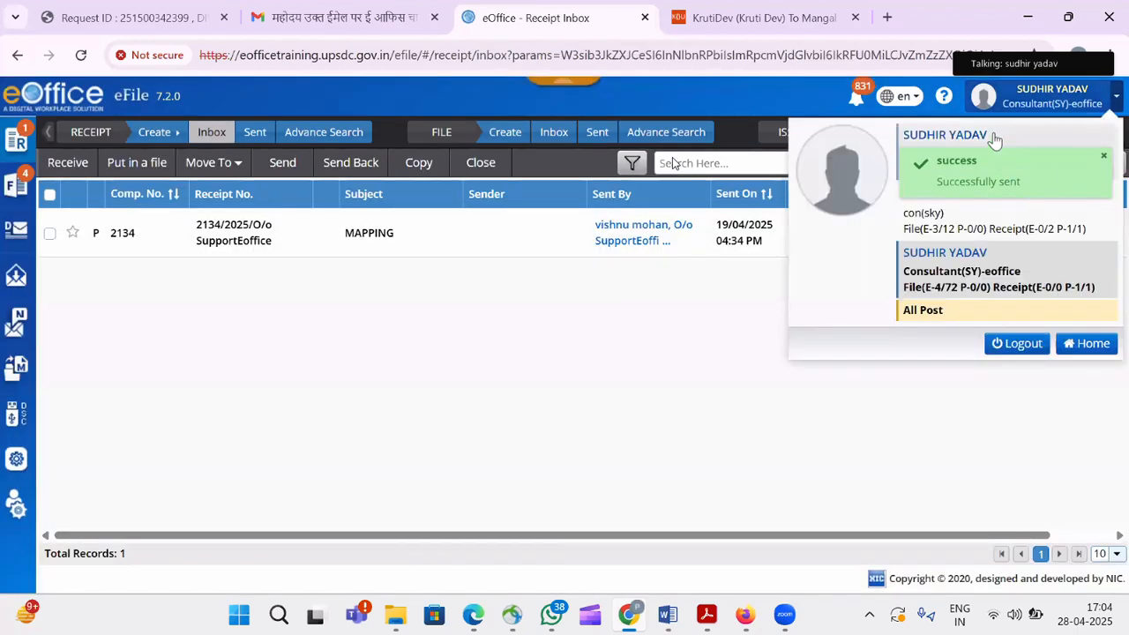
left_click(995, 141)
left_click(667, 205)
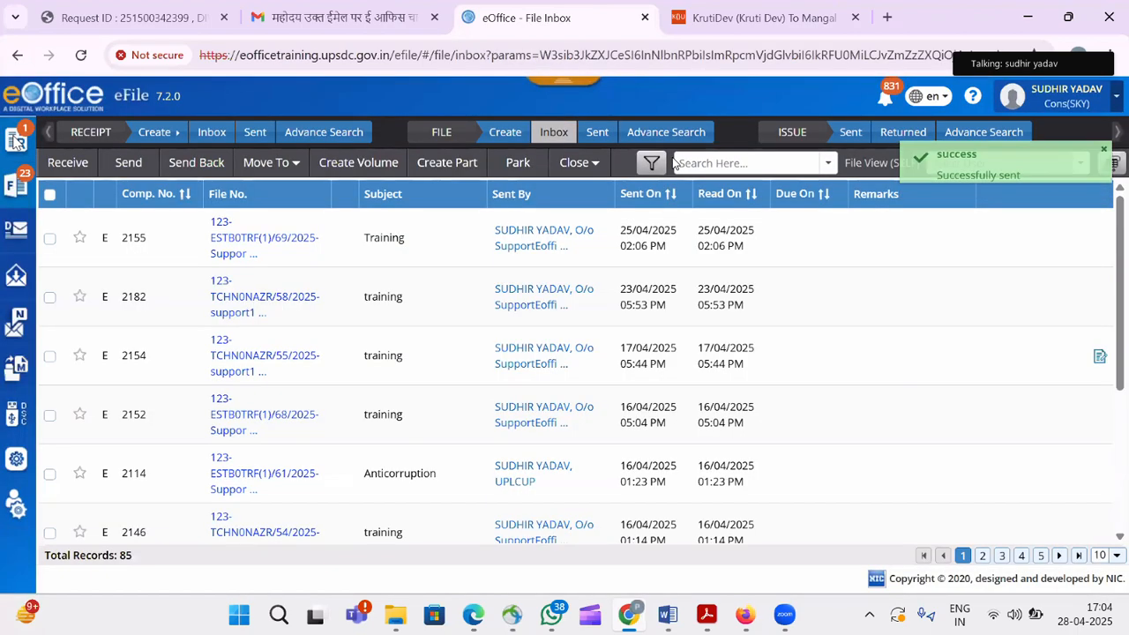
left_click(18, 141)
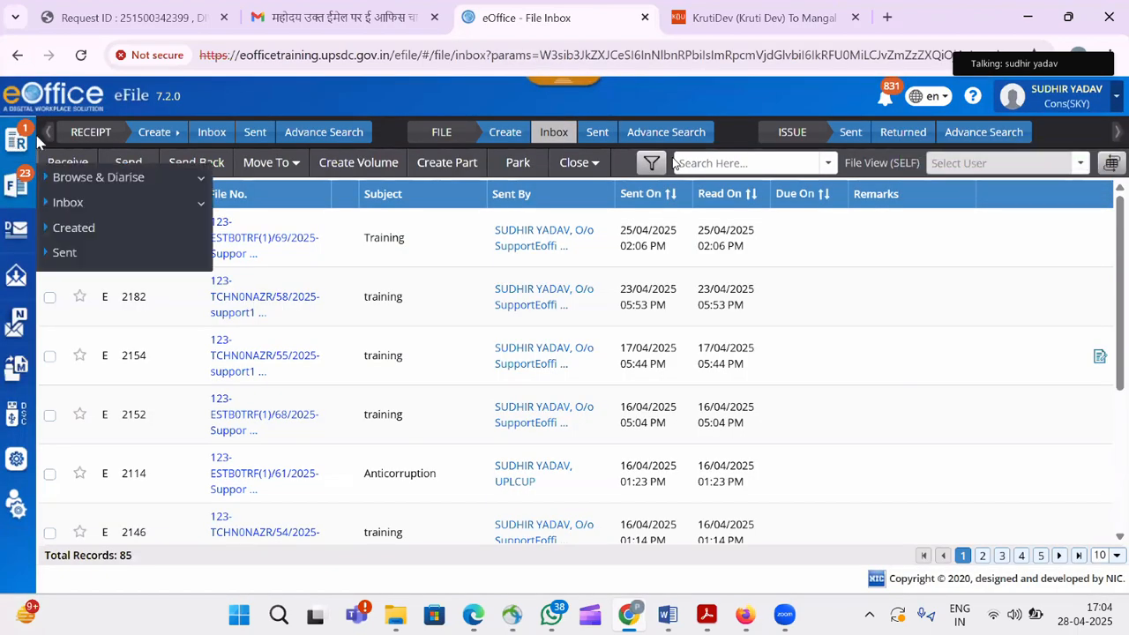
left_click(79, 205)
left_click(81, 231)
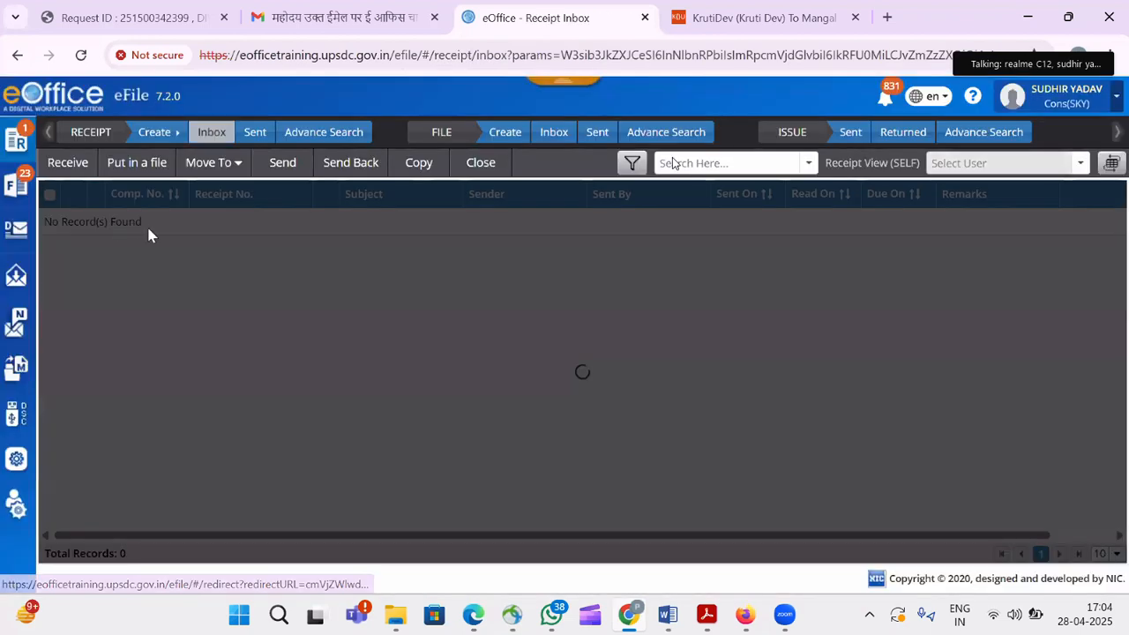
left_click(238, 235)
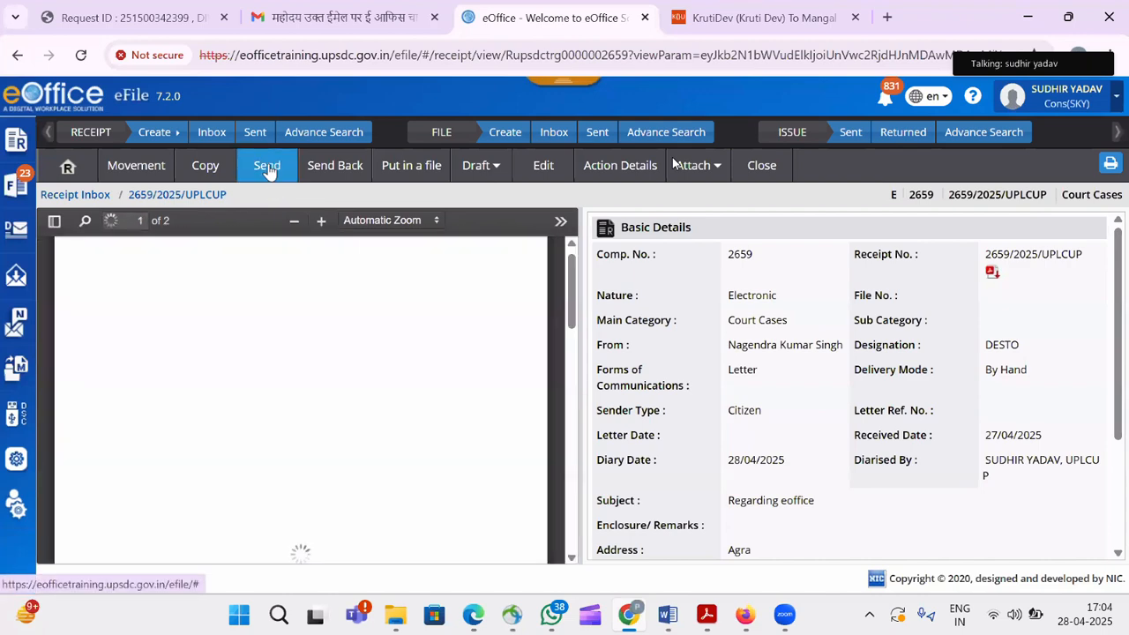
Send the receipt to the Consultant(SY)-eoffice post with the remark 'put in file'.
left_click(268, 170)
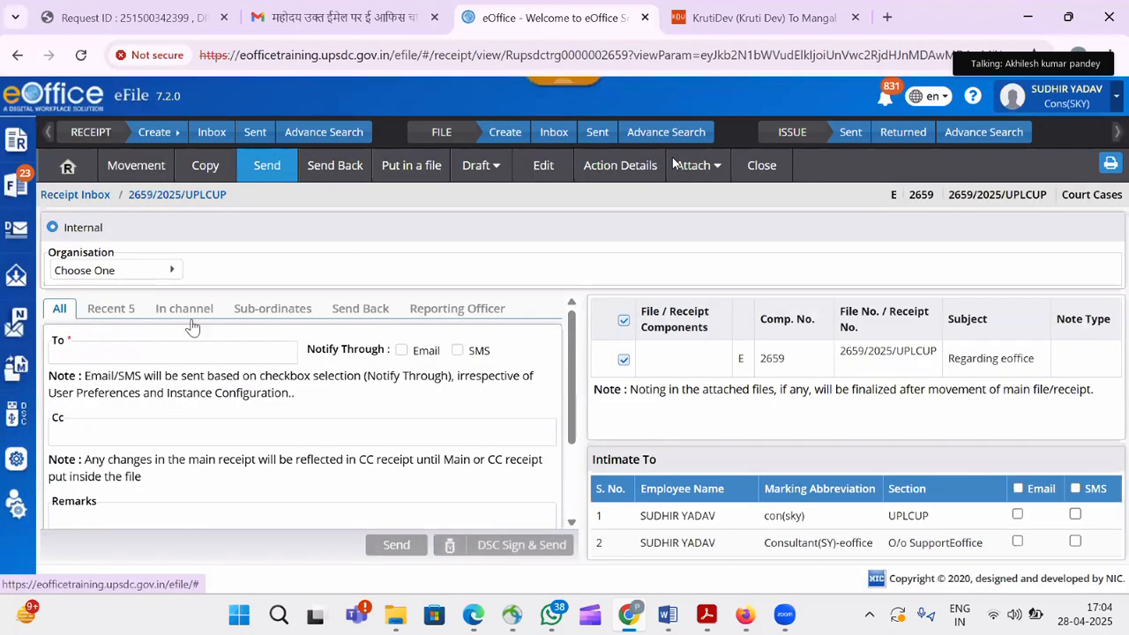
left_click(174, 348)
type("s")
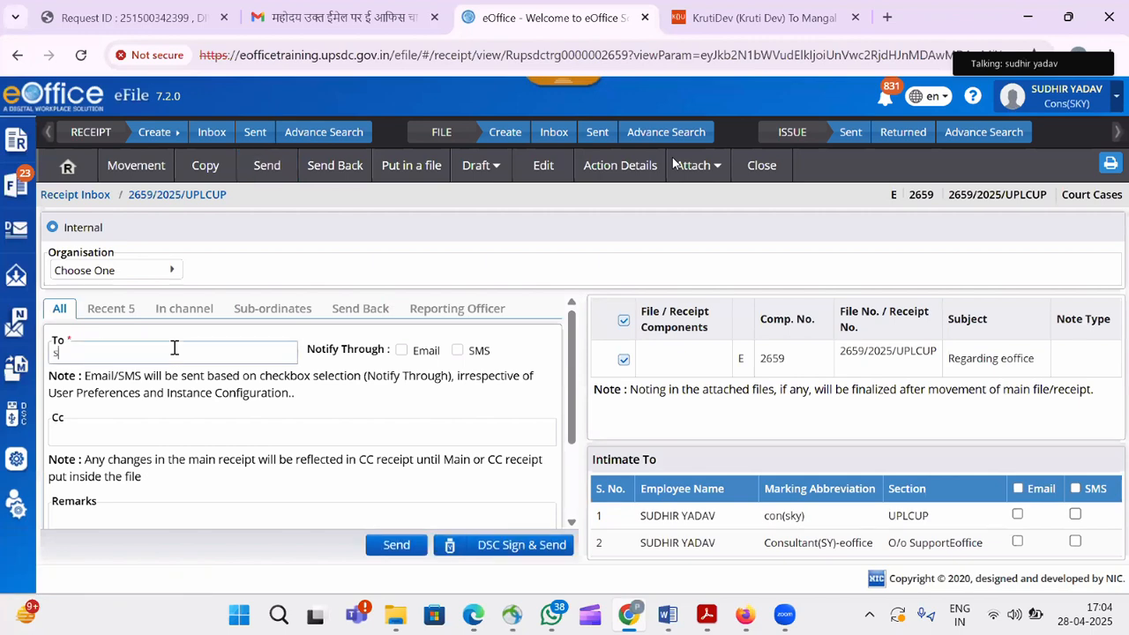
type("udhir")
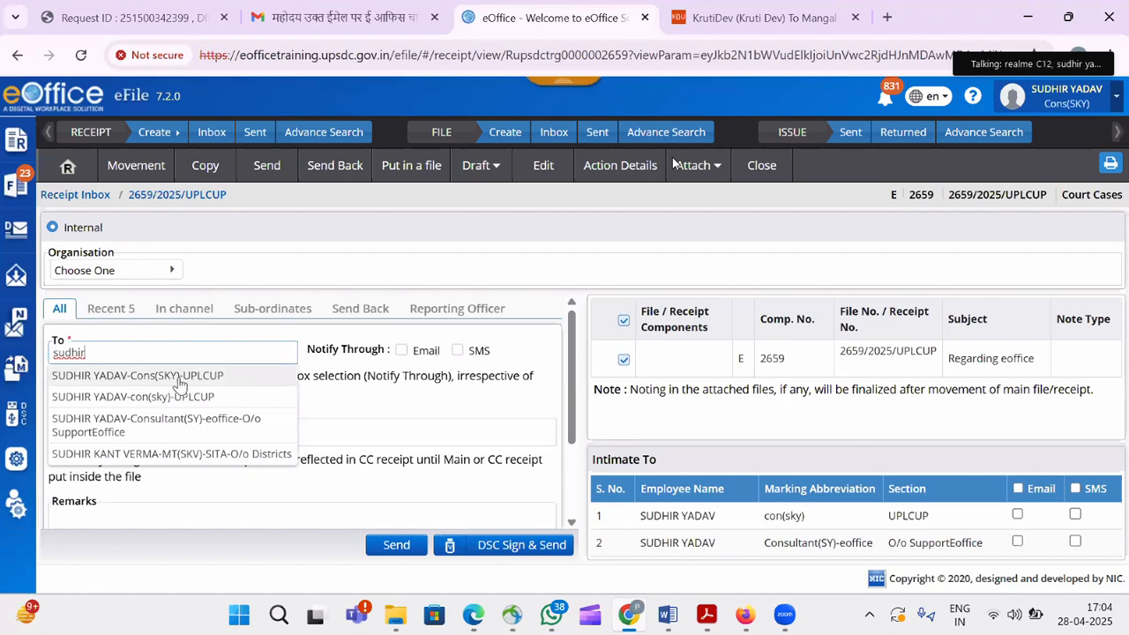
left_click(183, 439)
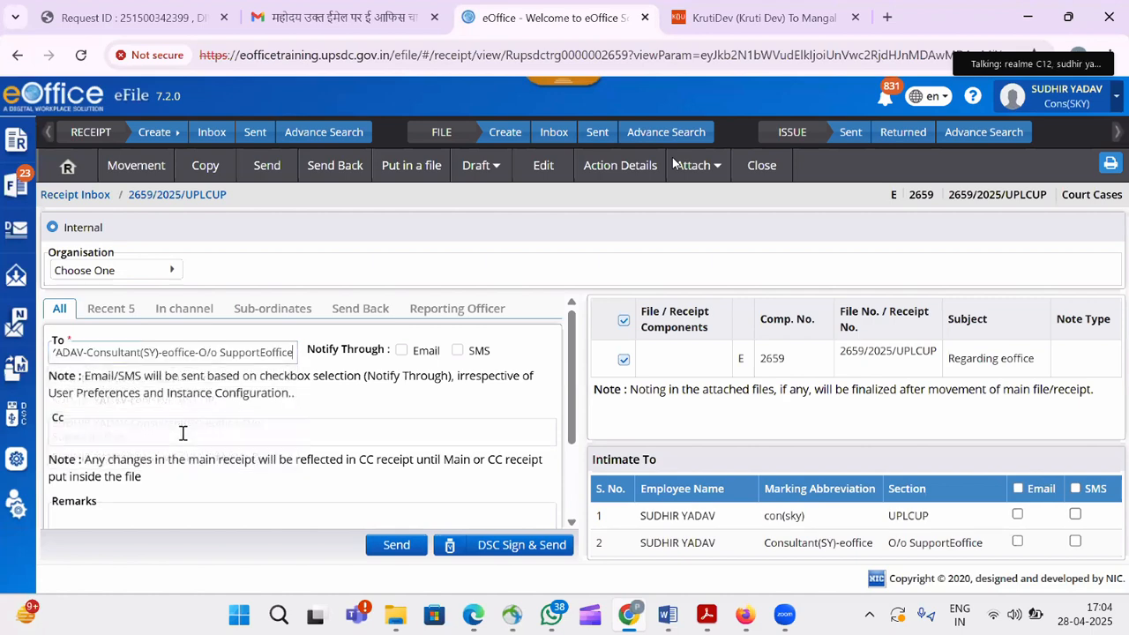
left_click(133, 519)
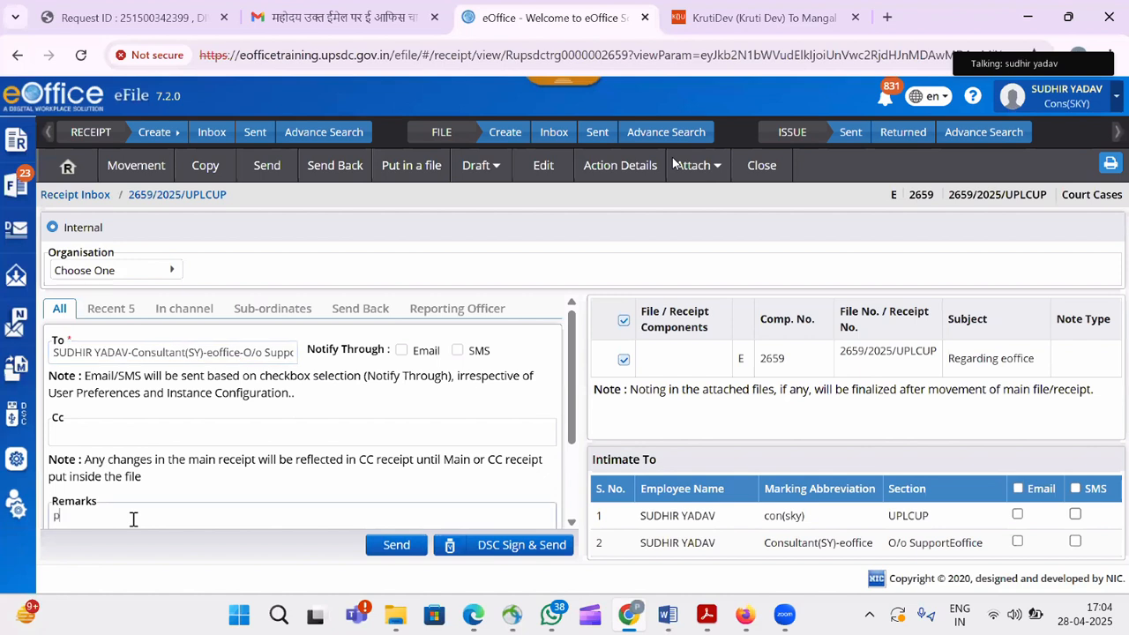
type("put in file")
left_click(393, 547)
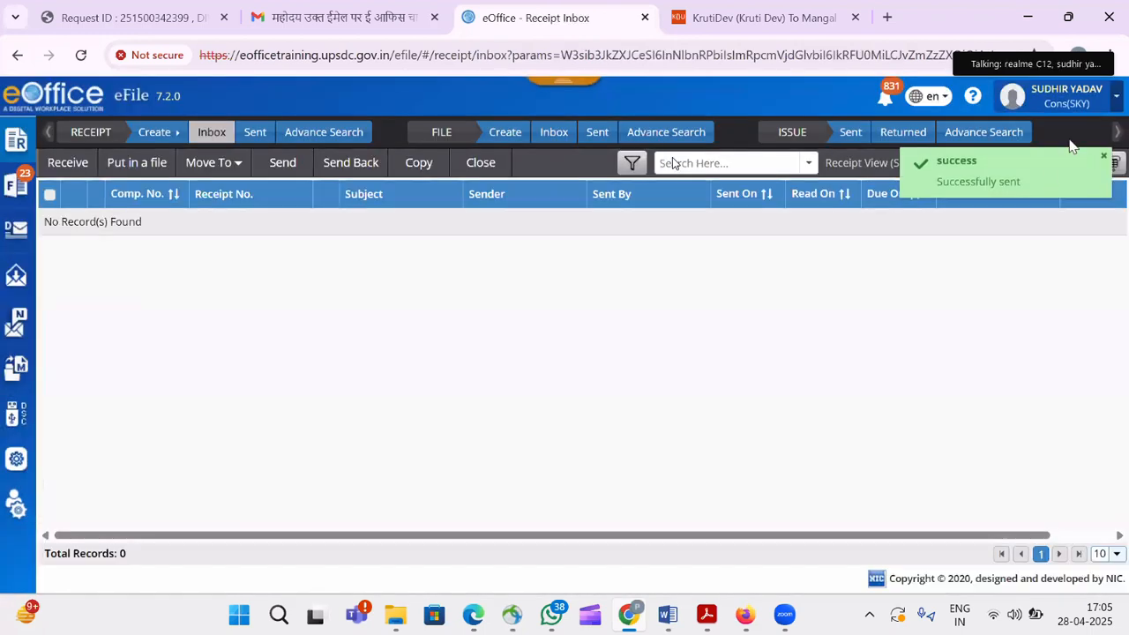
left_click(1085, 106)
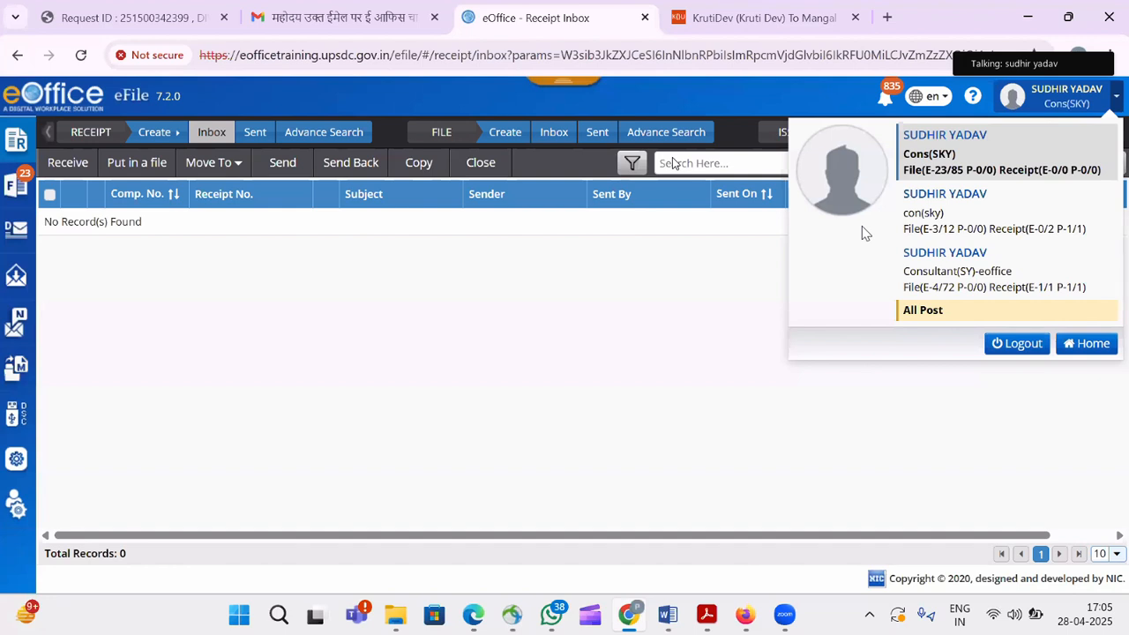
Change the active post to Consultant(SY)-eoffice and confirm the switch with OK.
left_click(964, 271)
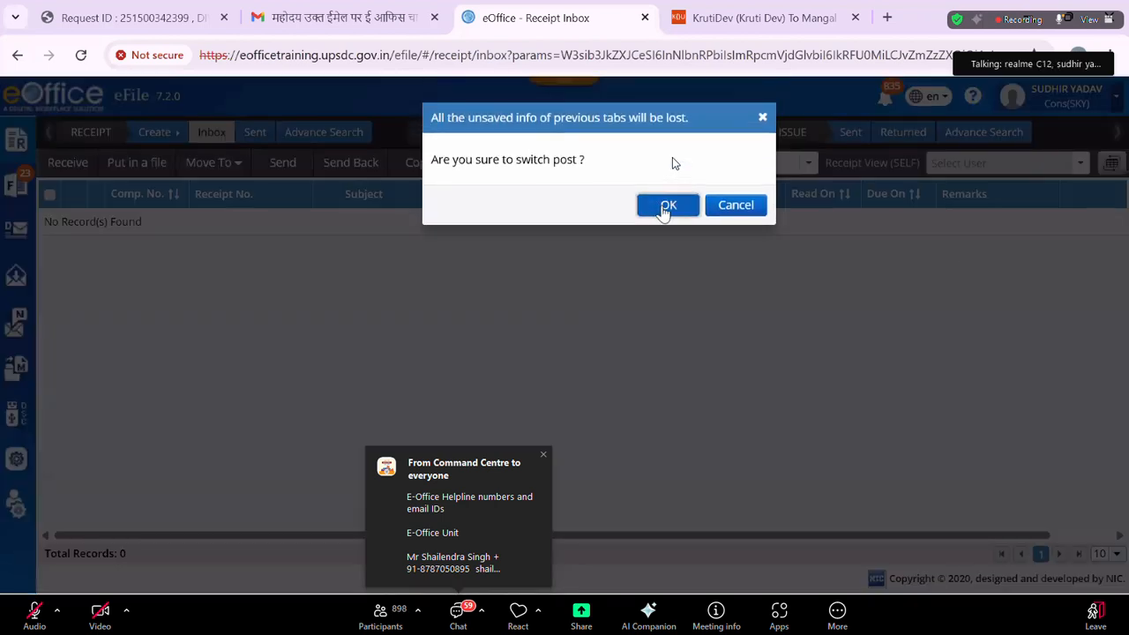
left_click(665, 208)
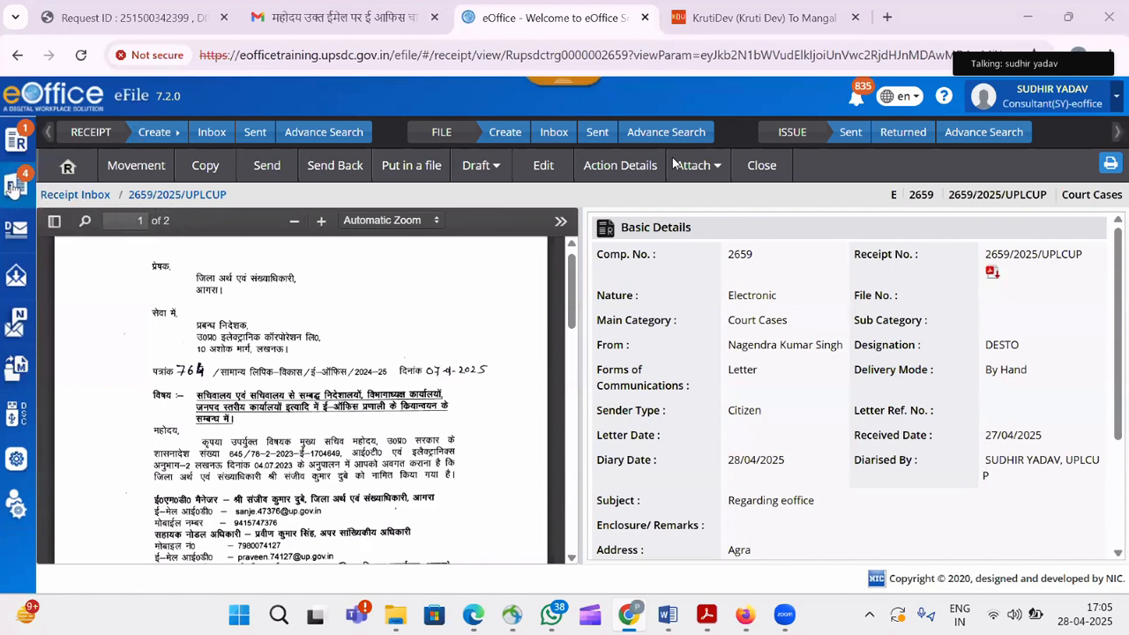
Start a new file numbered under 123-UPLC, ESTB-ESTABLISHMENT, TRF-TRANSFER and 1-CLASS I.
mouse_move(15, 185)
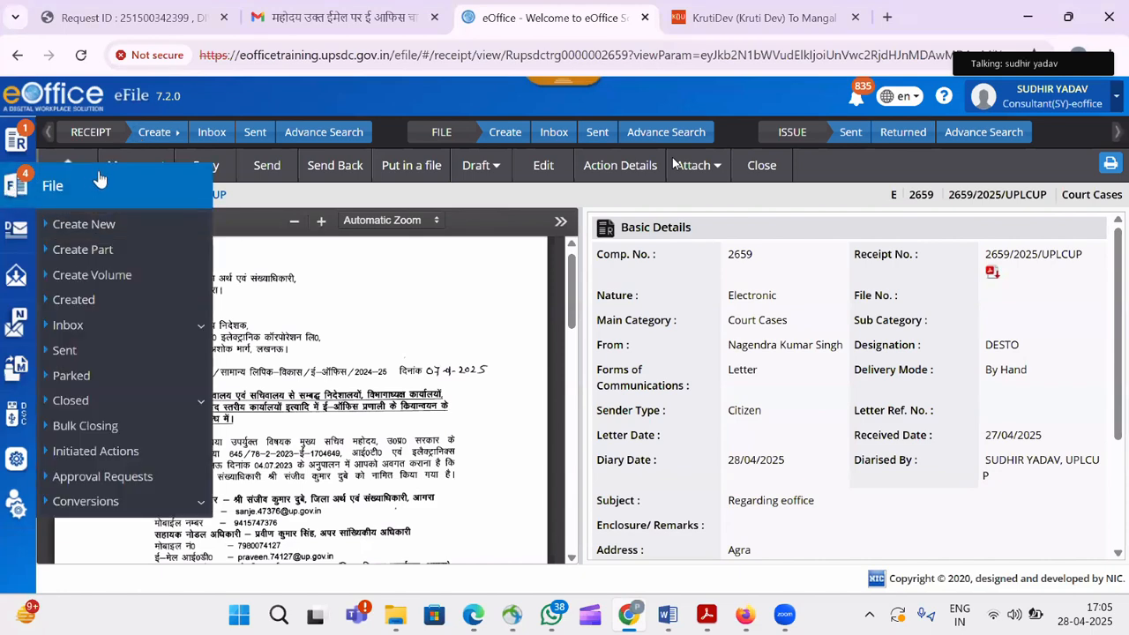
left_click(137, 226)
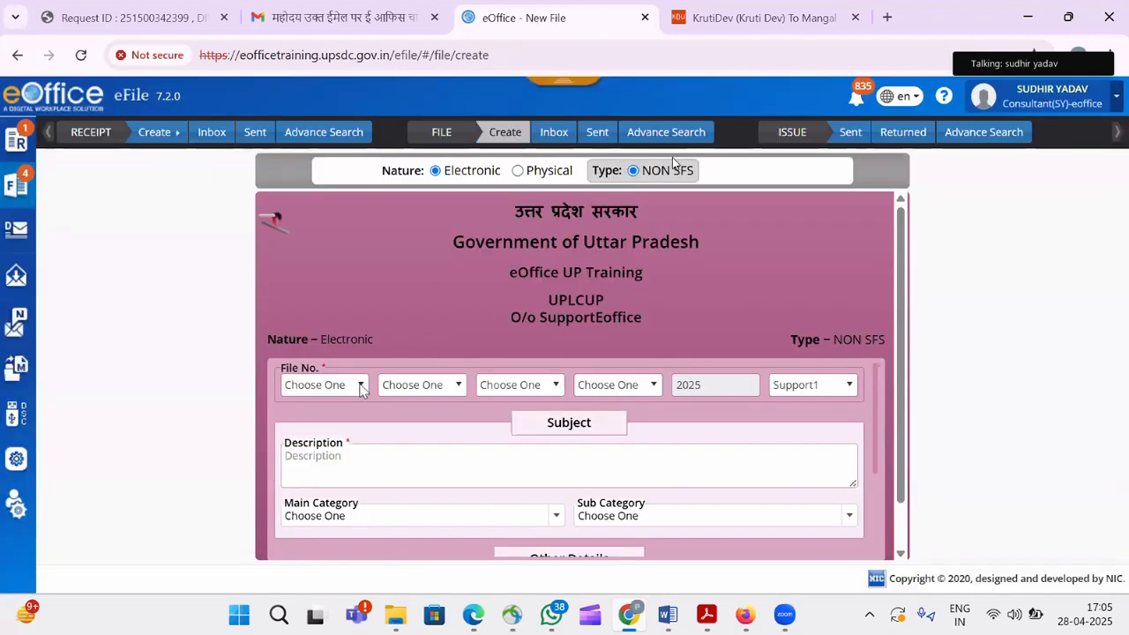
left_click(361, 389)
left_click(331, 429)
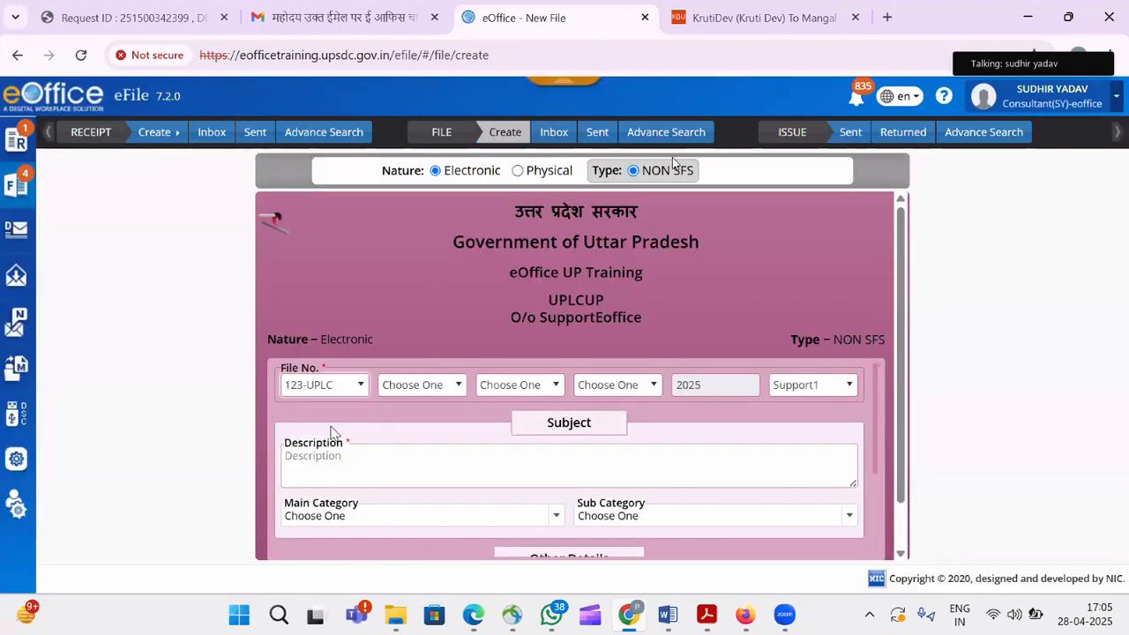
left_click(438, 386)
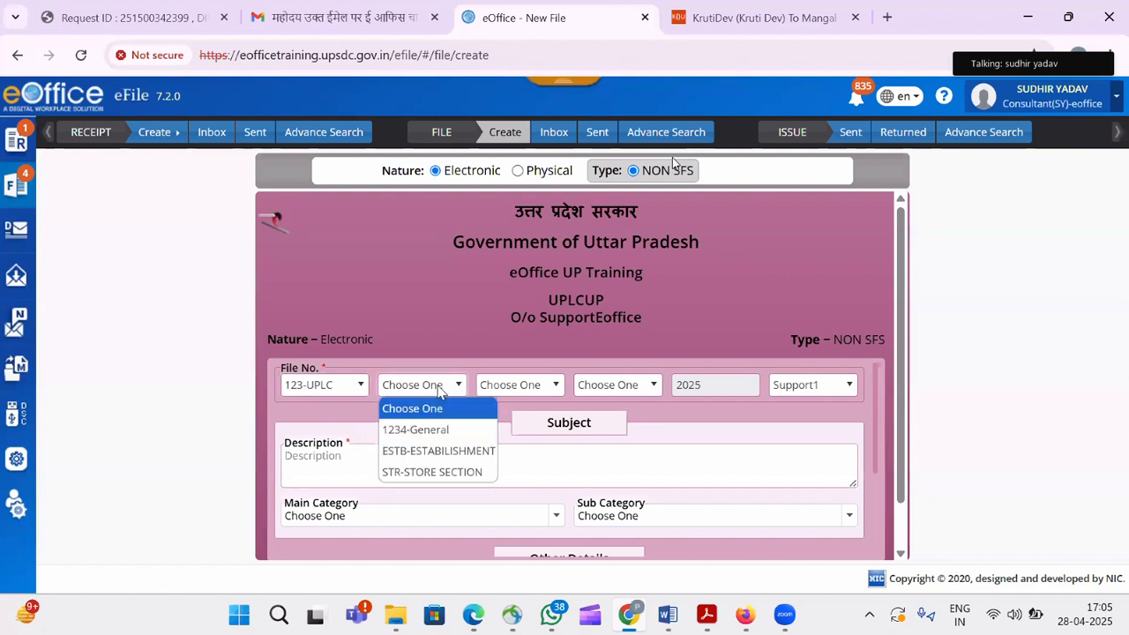
left_click(431, 451)
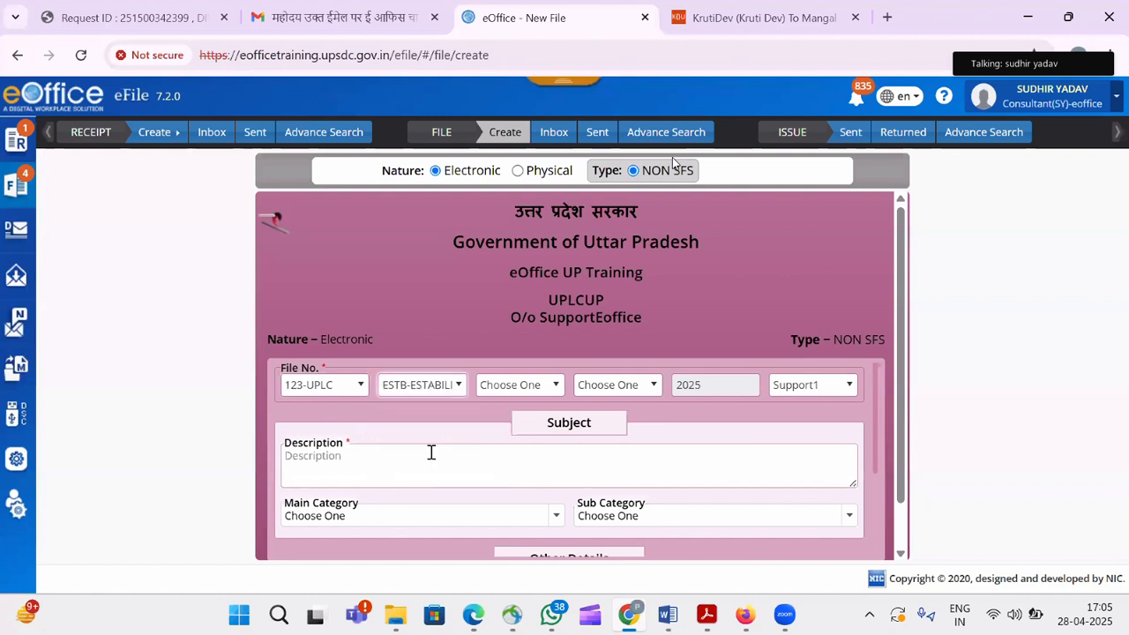
left_click(535, 387)
left_click(528, 431)
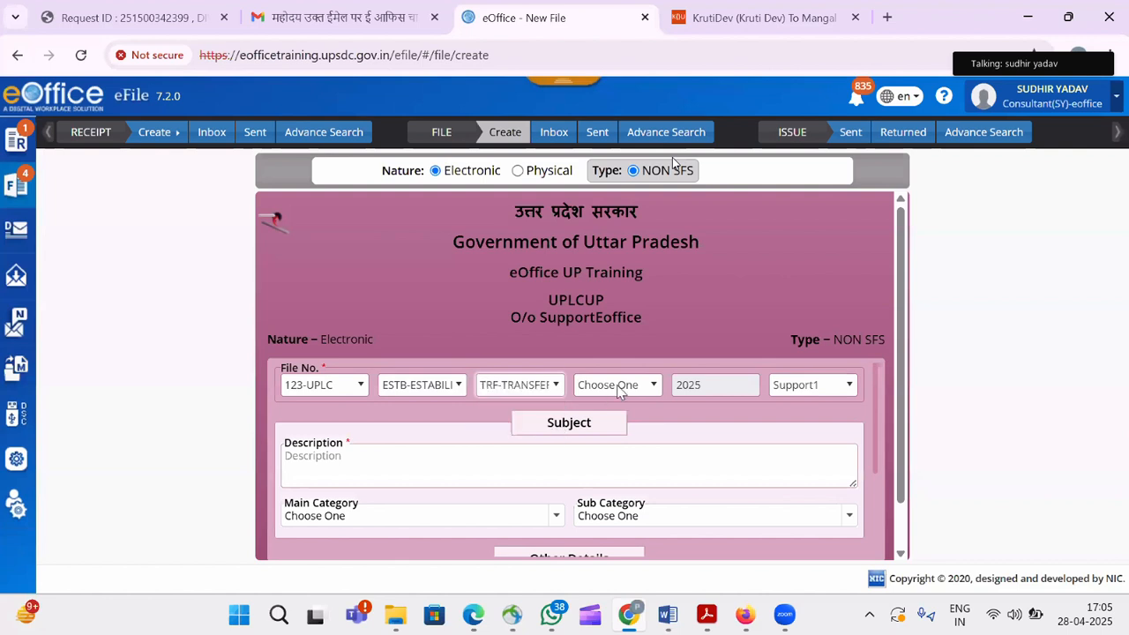
left_click(607, 385)
left_click(615, 439)
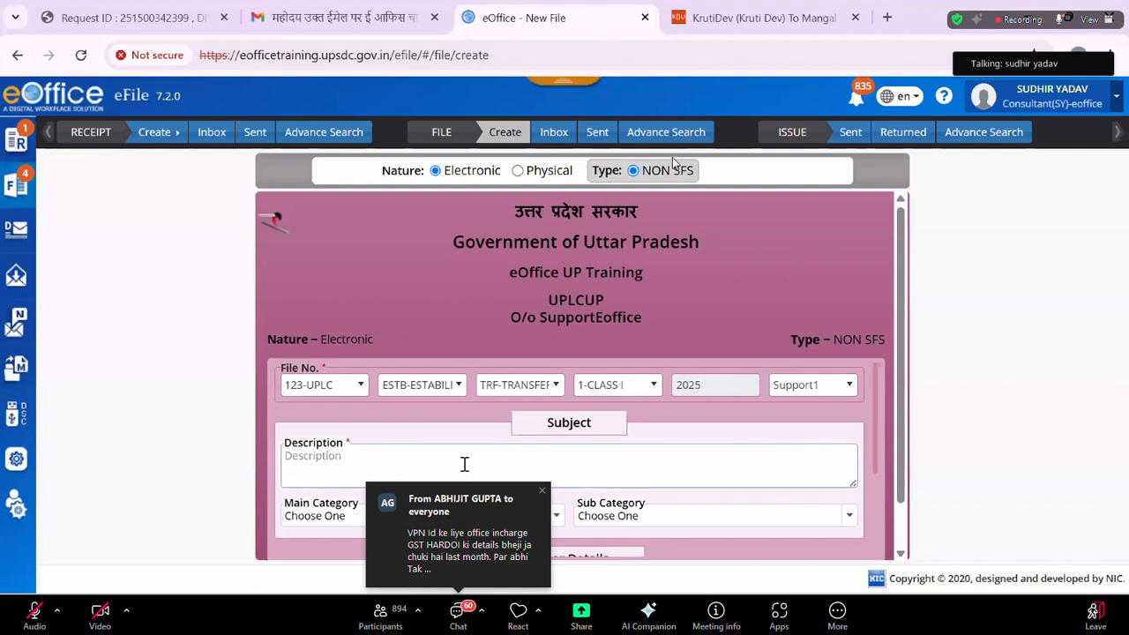
Give the file the description 'Transfer related' and generate its file number.
left_click(465, 464)
type("Transfer related")
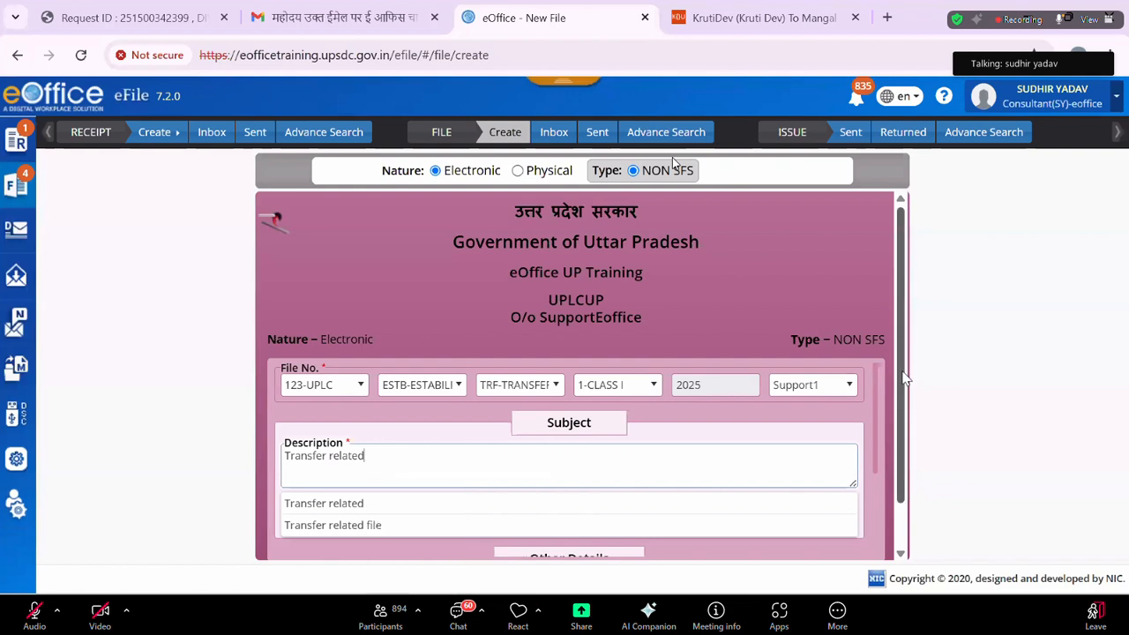
scroll(807, 450, "down", 1)
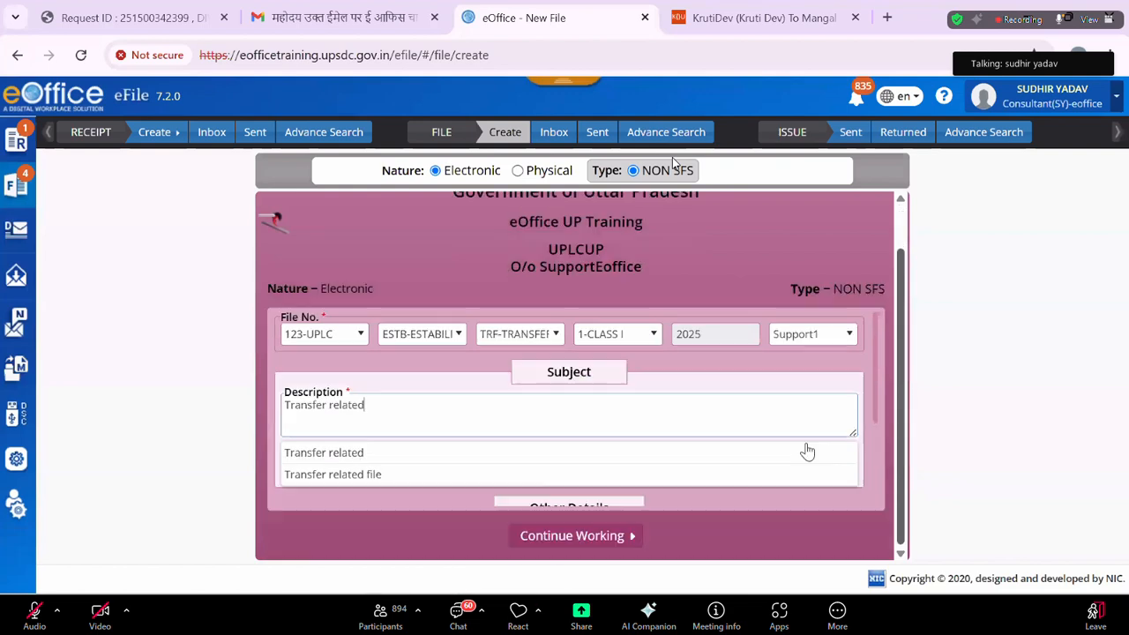
left_click(575, 537)
left_click(657, 220)
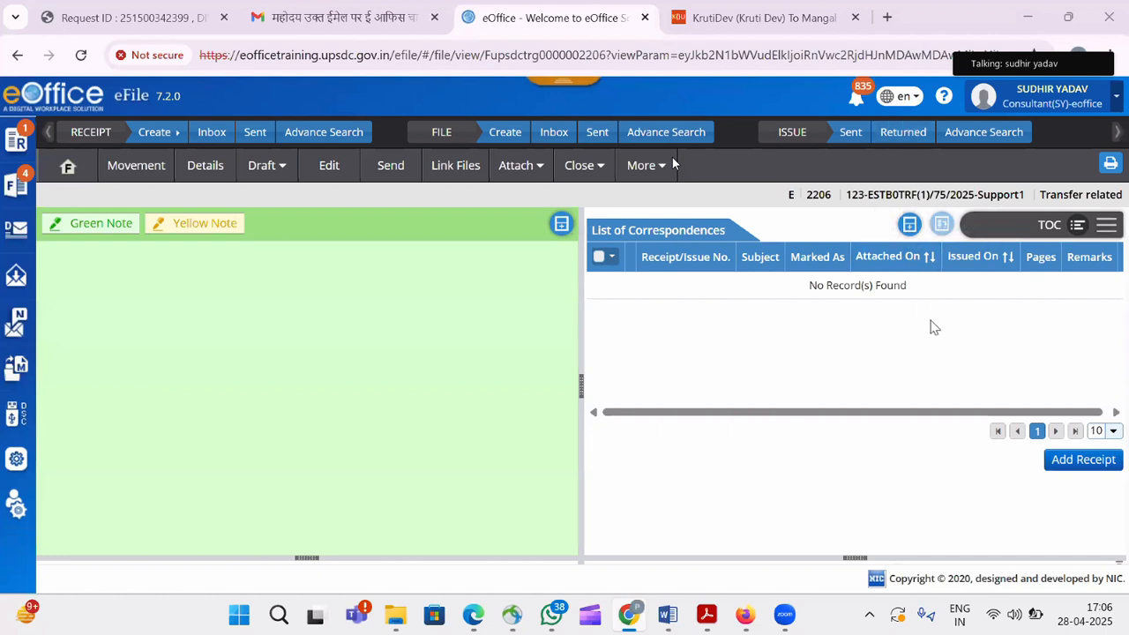
Enclose receipt 2659/2025/UPLCUP in file 123-ESTB0TRF(1)/75/2025-Support1 with the remark 'ok'.
left_click(1082, 462)
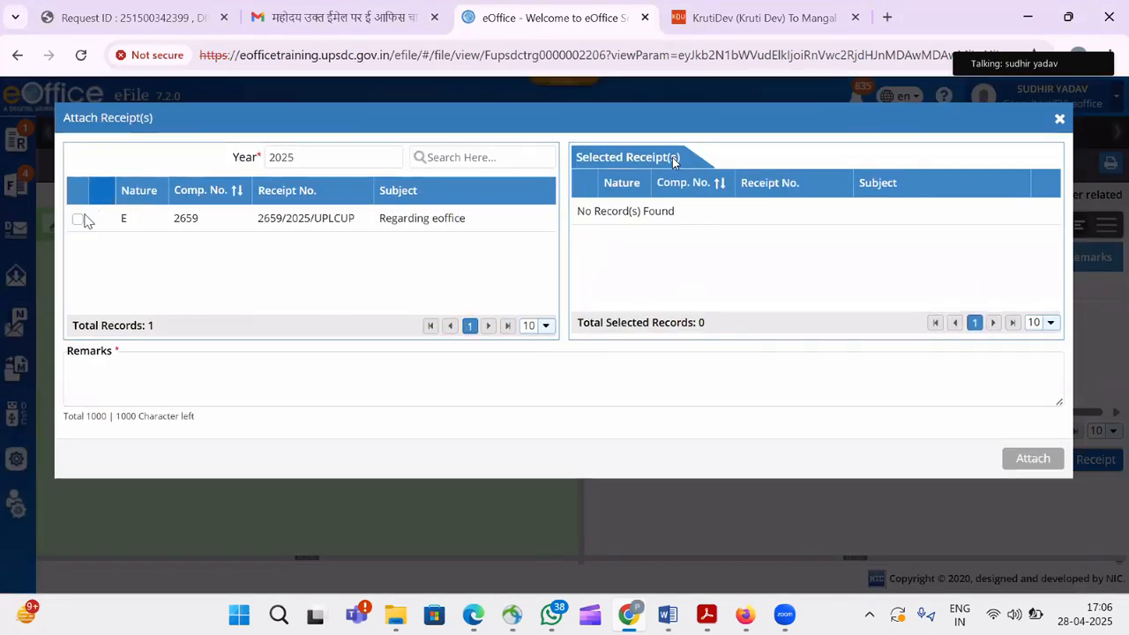
left_click(79, 220)
left_click(110, 380)
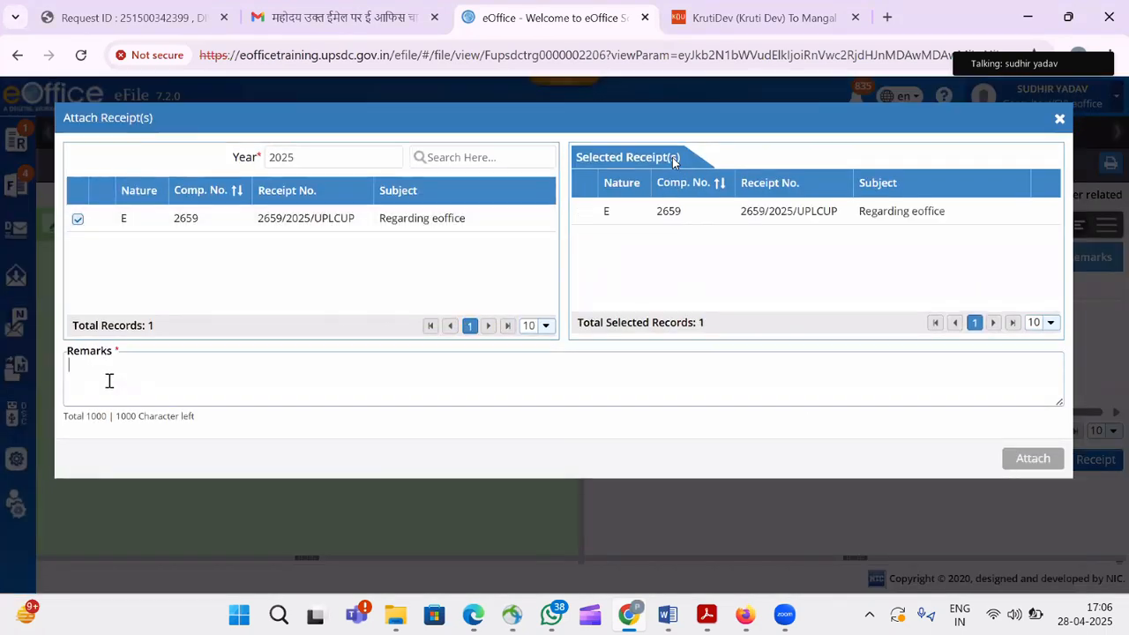
type("ok")
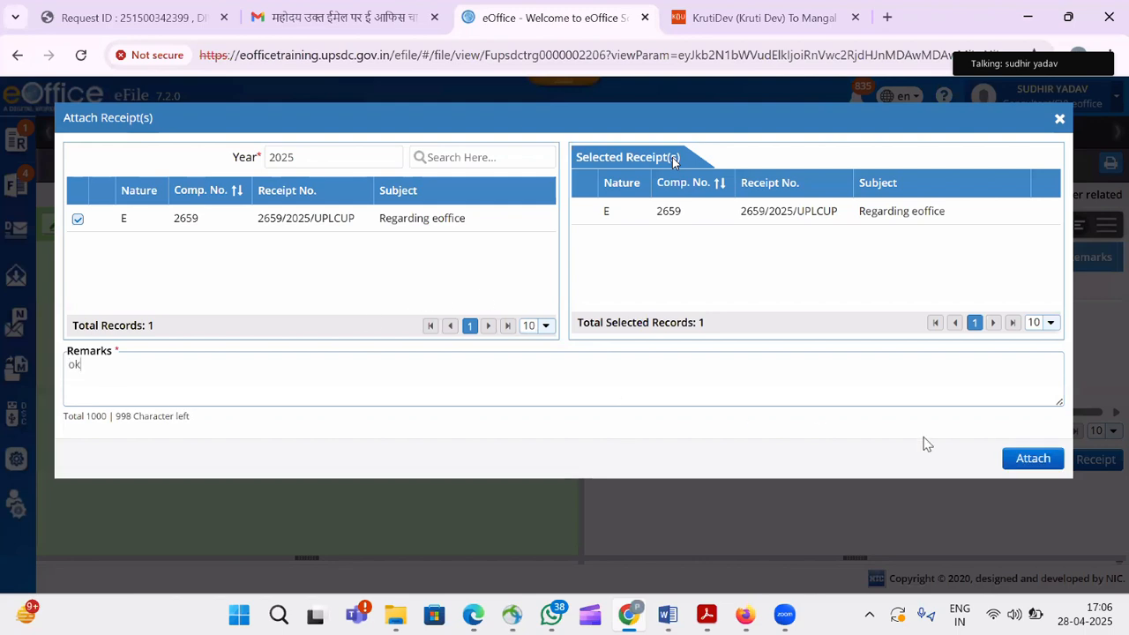
left_click(1032, 459)
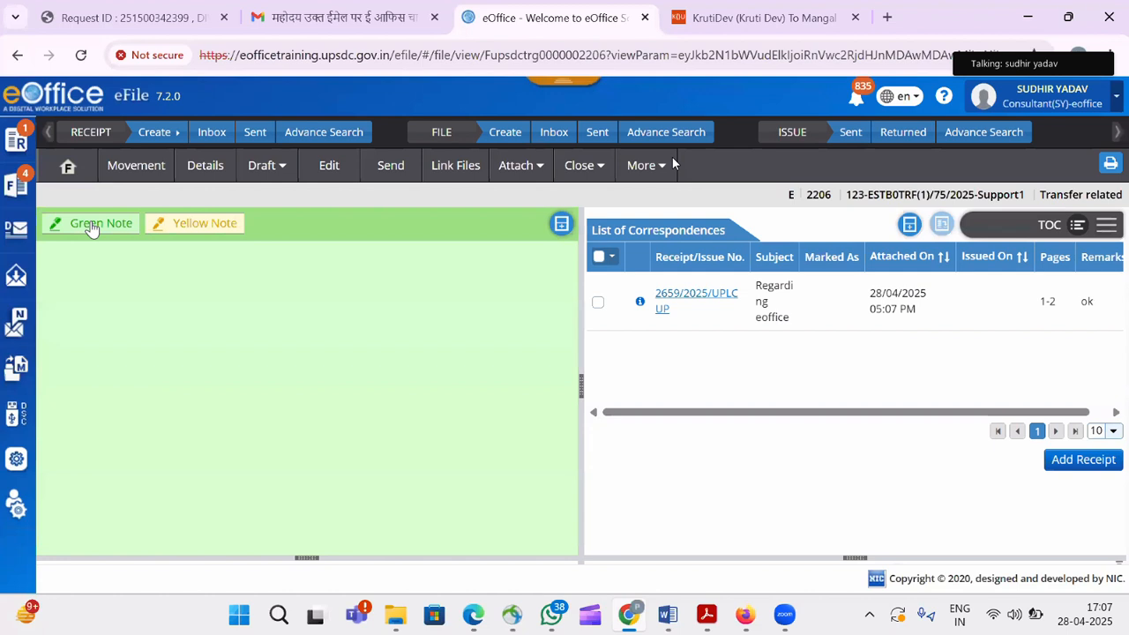
Add a yellow note with the Quick Noting Hindi phrase 'कृपया अनुमोदनार्थ प्रस्तुत।' and bring up the send form.
left_click(208, 226)
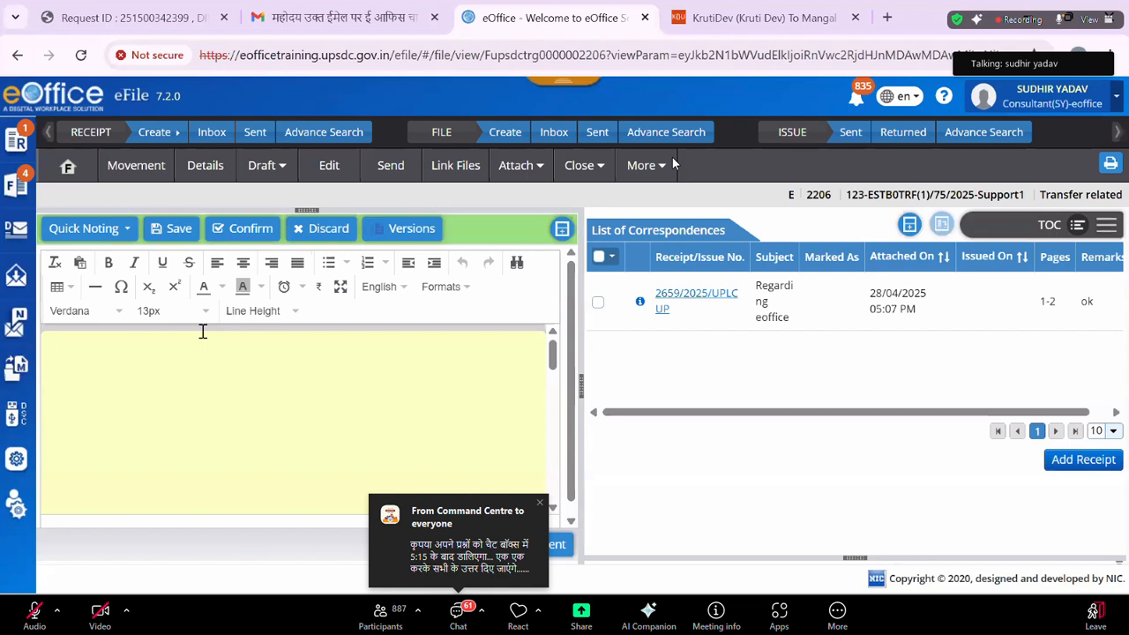
left_click(106, 379)
left_click(128, 229)
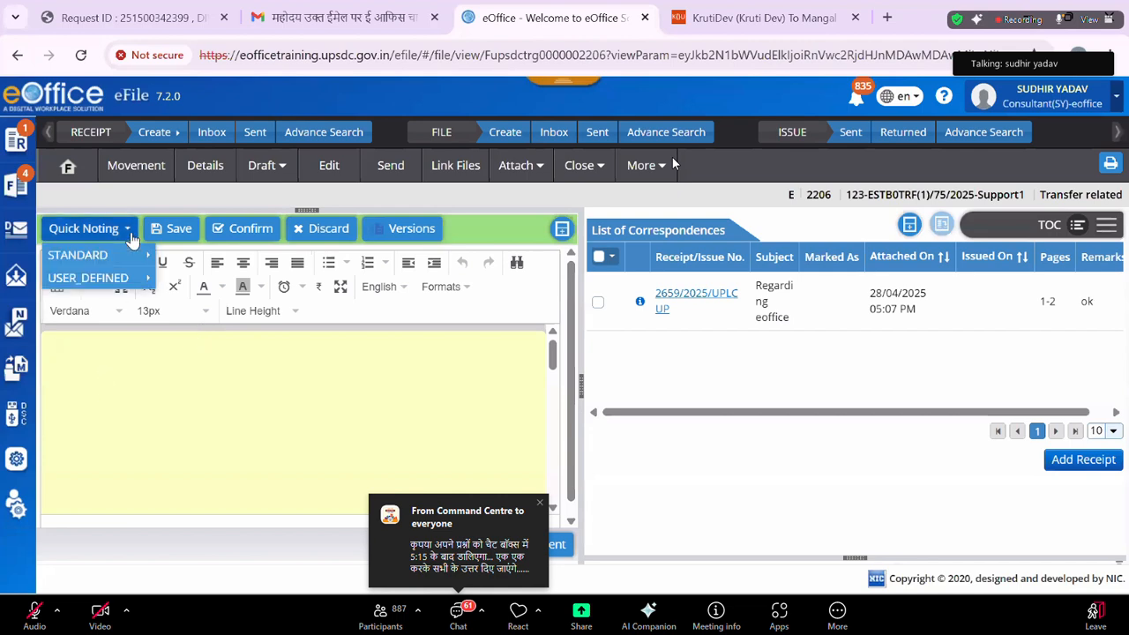
mouse_move(141, 255)
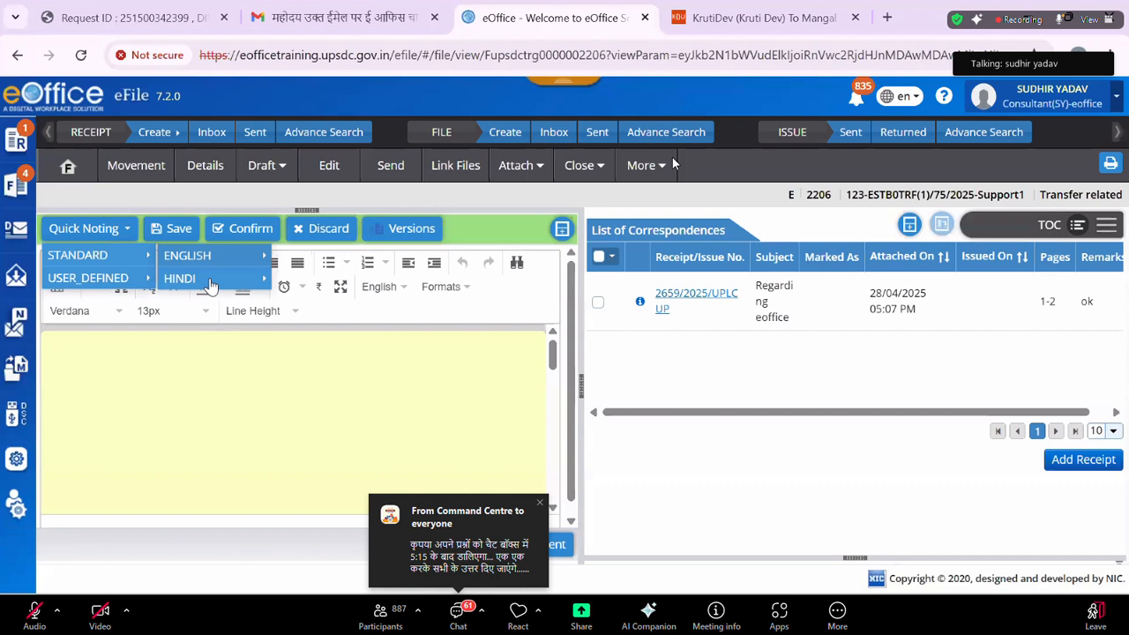
mouse_move(220, 280)
left_click(344, 280)
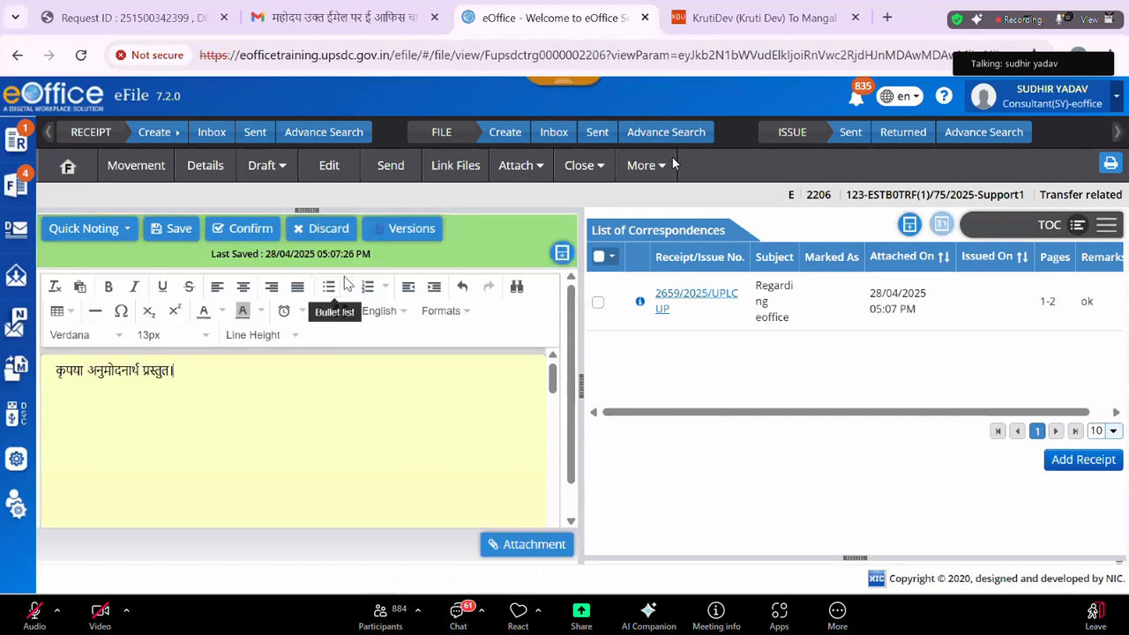
left_click(391, 165)
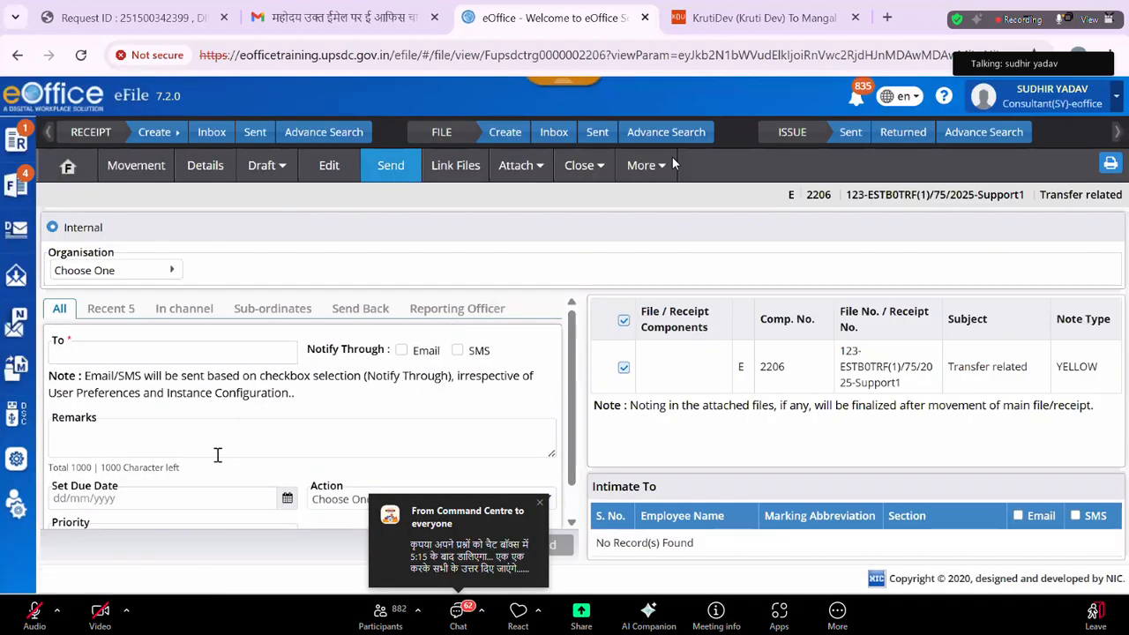
Address file 2206 to the Cons(SKY) post with the remark 'sir kindly check'.
left_click(202, 353)
type("s")
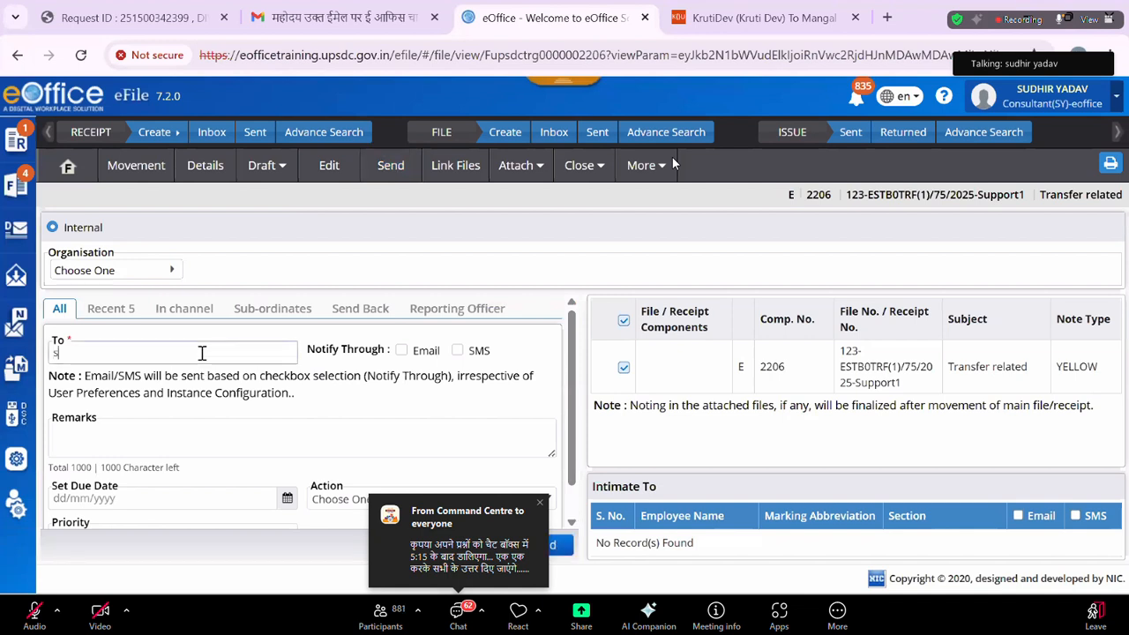
type("udhir")
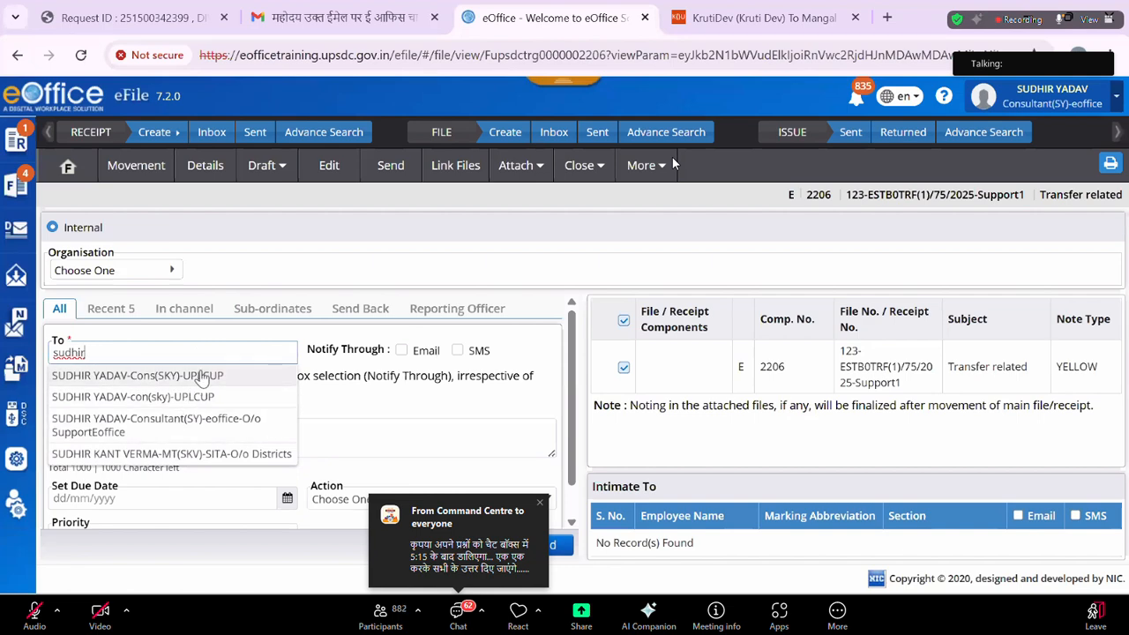
left_click(201, 377)
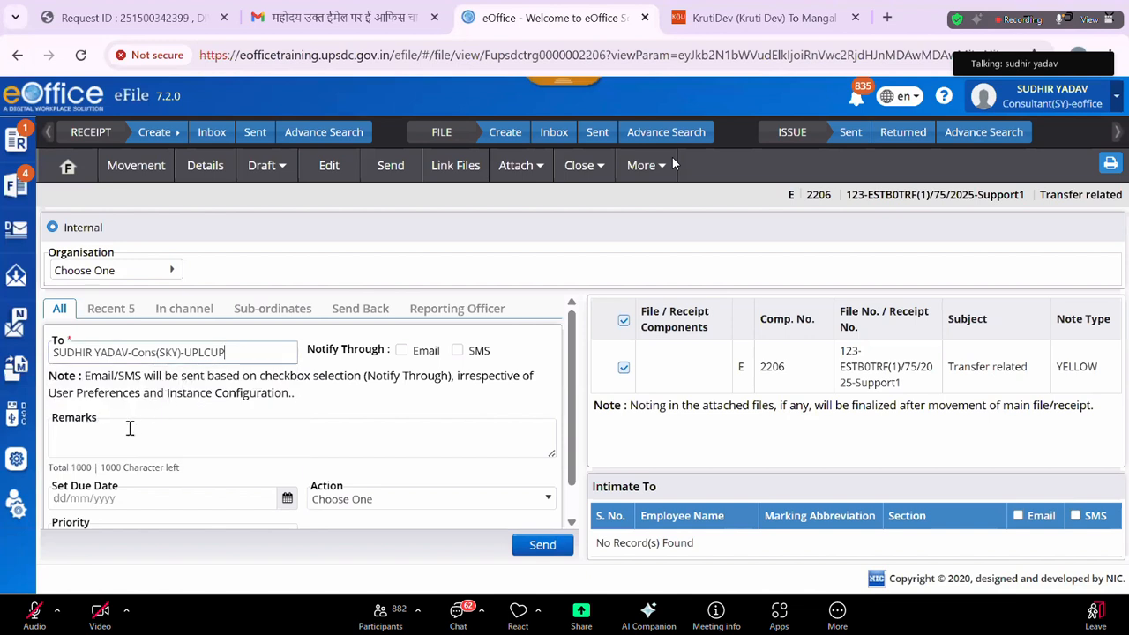
left_click(130, 428)
type("sir")
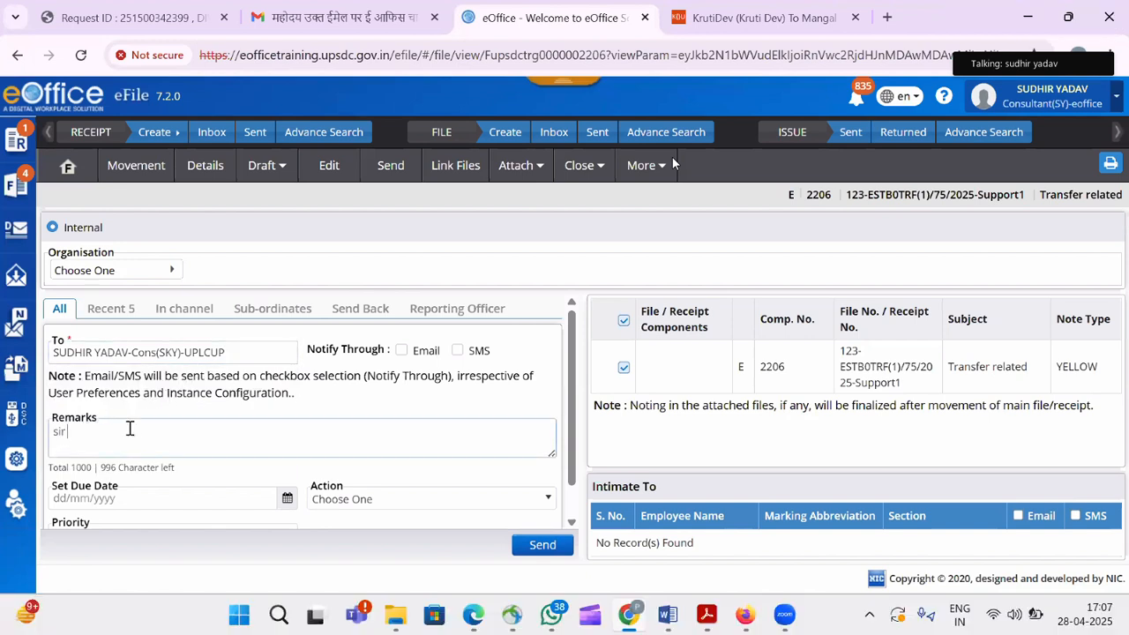
type(" kindly check")
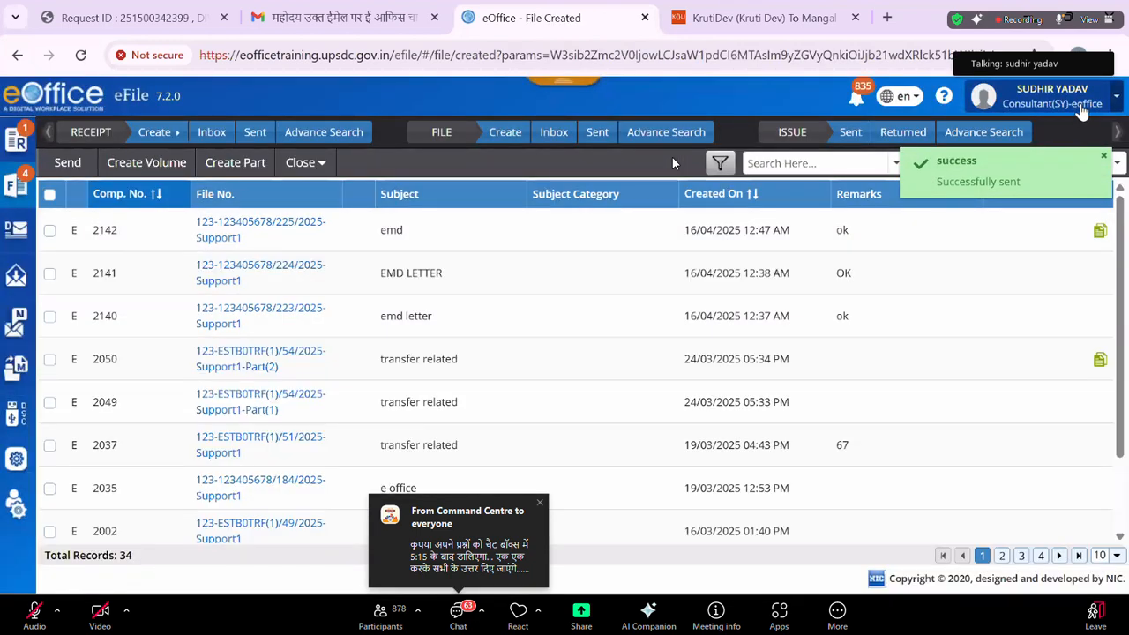
Switch to the Cons(SKY) post and open file 2206 from its inbox.
left_click(1083, 110)
left_click(997, 144)
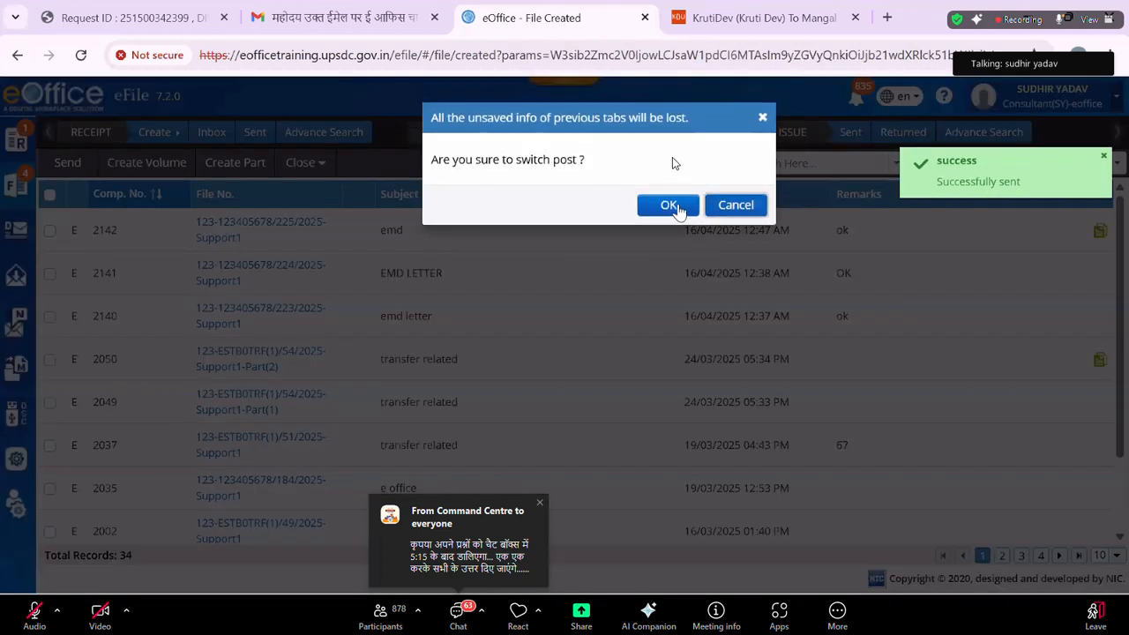
left_click(676, 207)
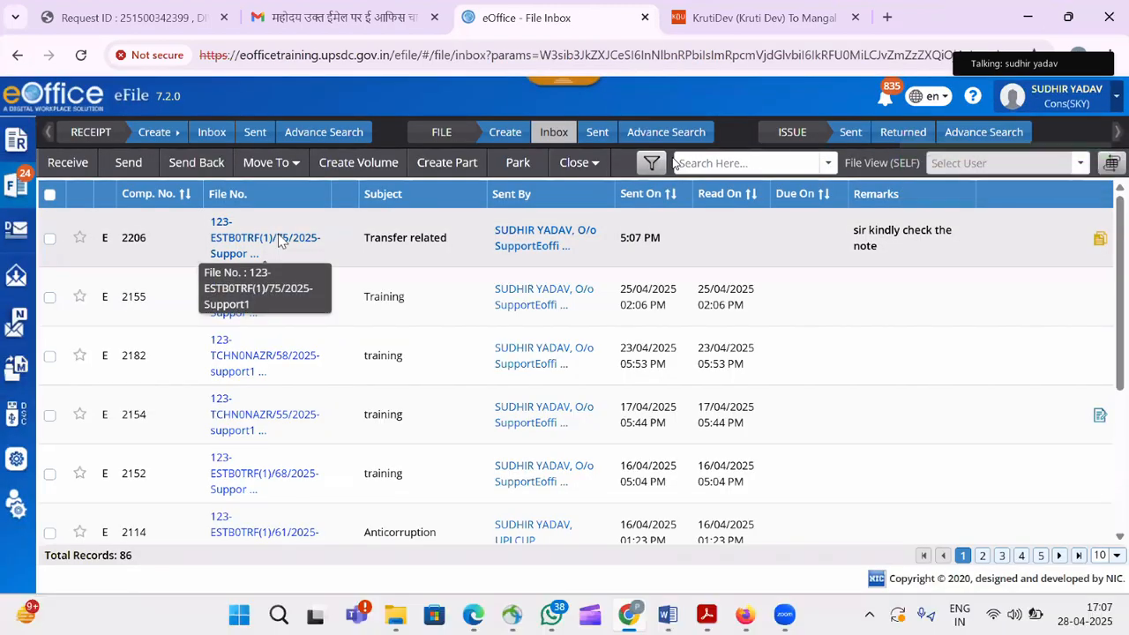
left_click(278, 240)
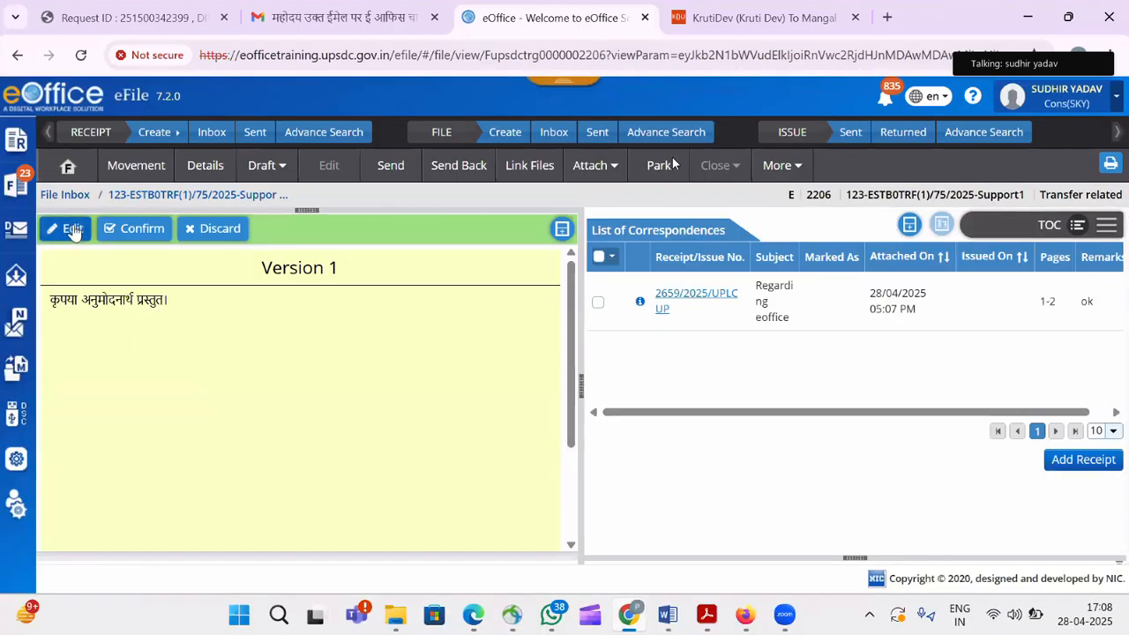
Send file 2206 back to the Consultant post with the remark 'ok now put in file'.
left_click(73, 229)
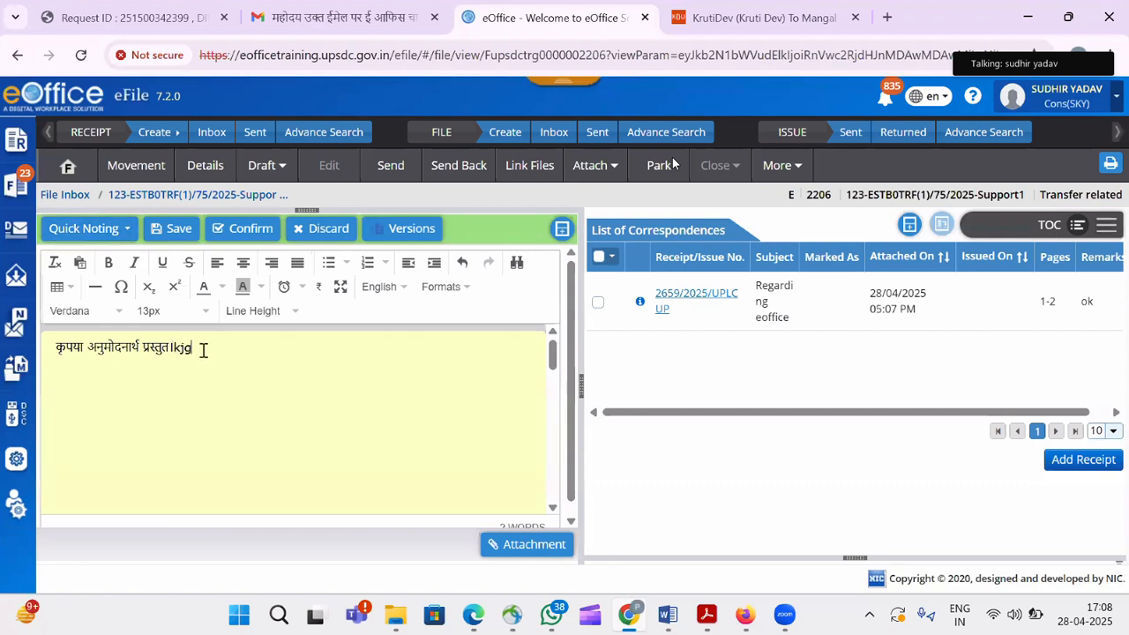
left_click(479, 178)
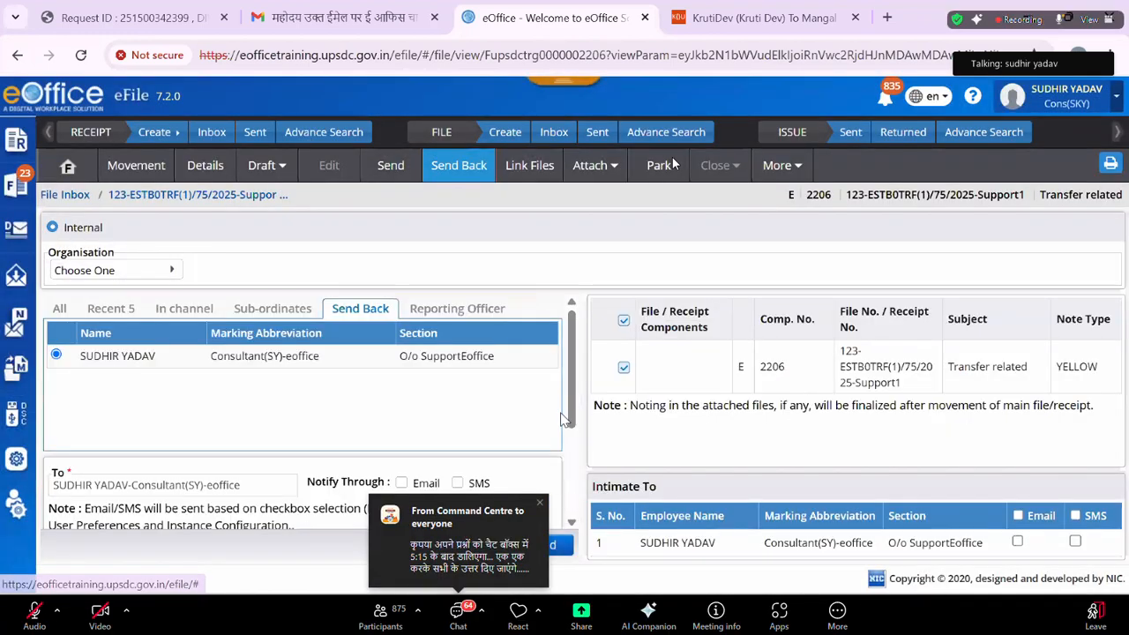
scroll(391, 408, "down", 2)
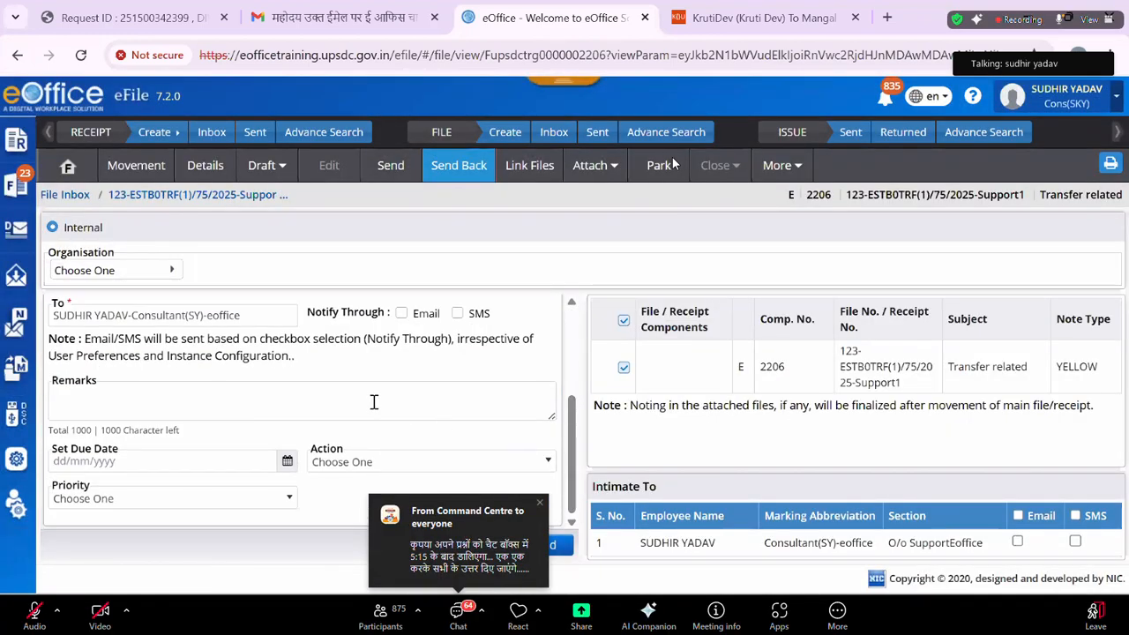
left_click(374, 401)
type("ok now p")
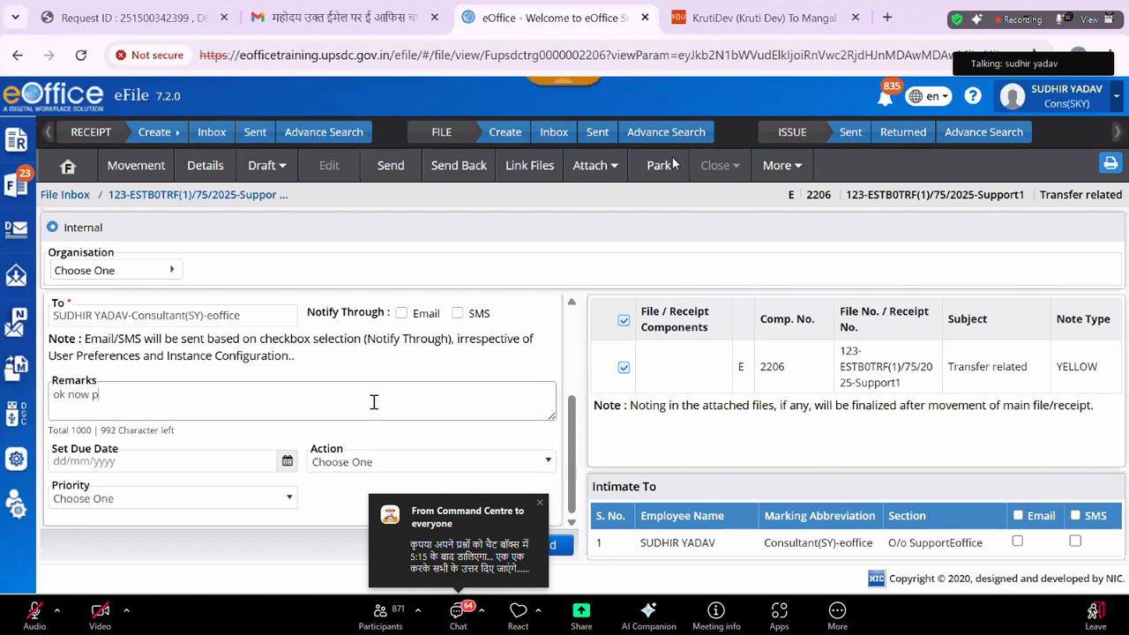
type("ut in fi")
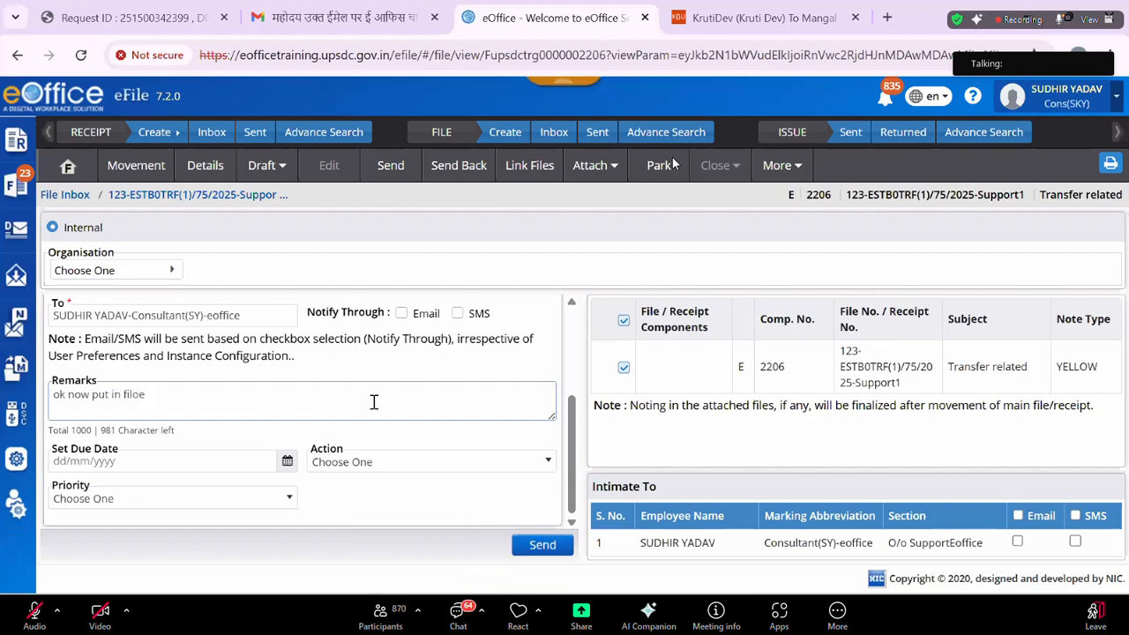
type("loe")
key("BackSpace")
key("BackSpace")
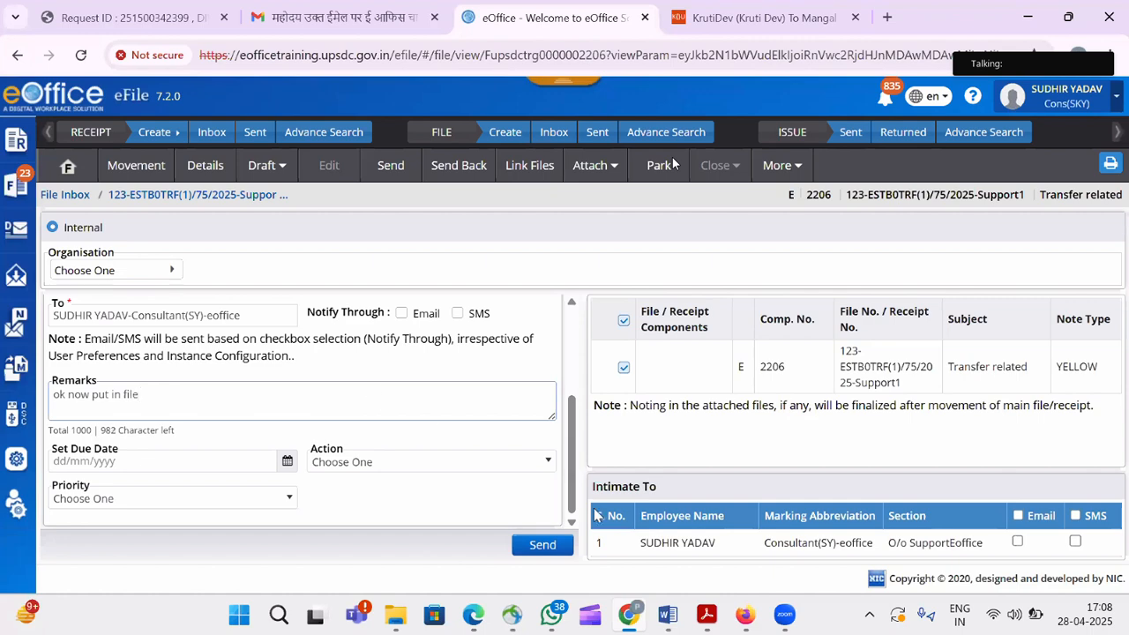
left_click(543, 547)
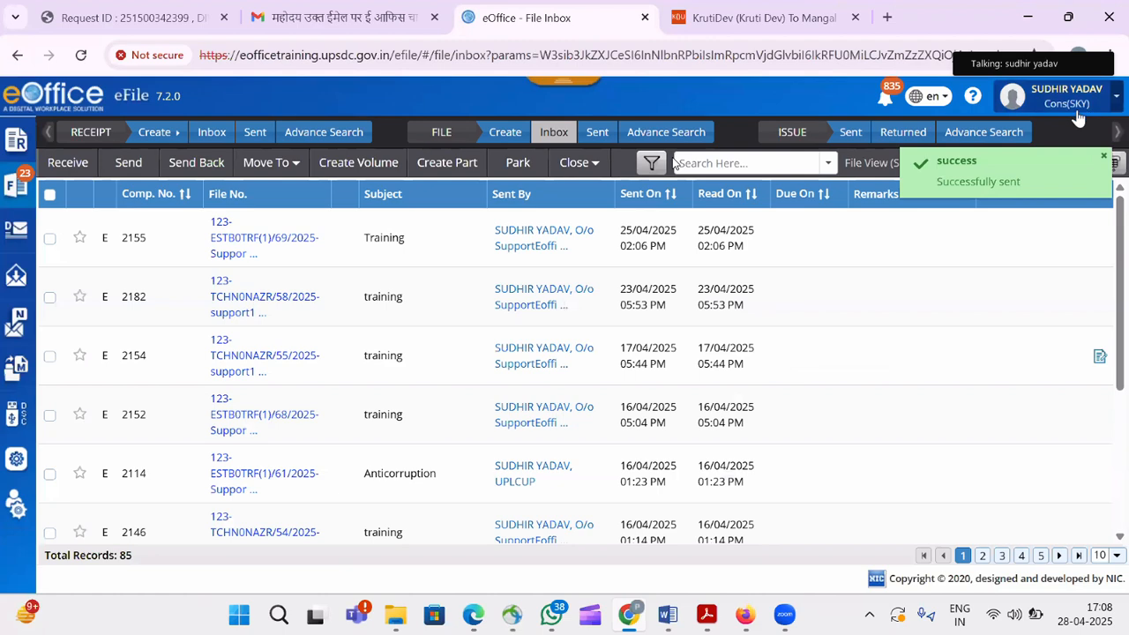
Return to the Consultant(SY)-eoffice post and open file 2206 from its inbox.
left_click(1078, 115)
left_click(862, 245)
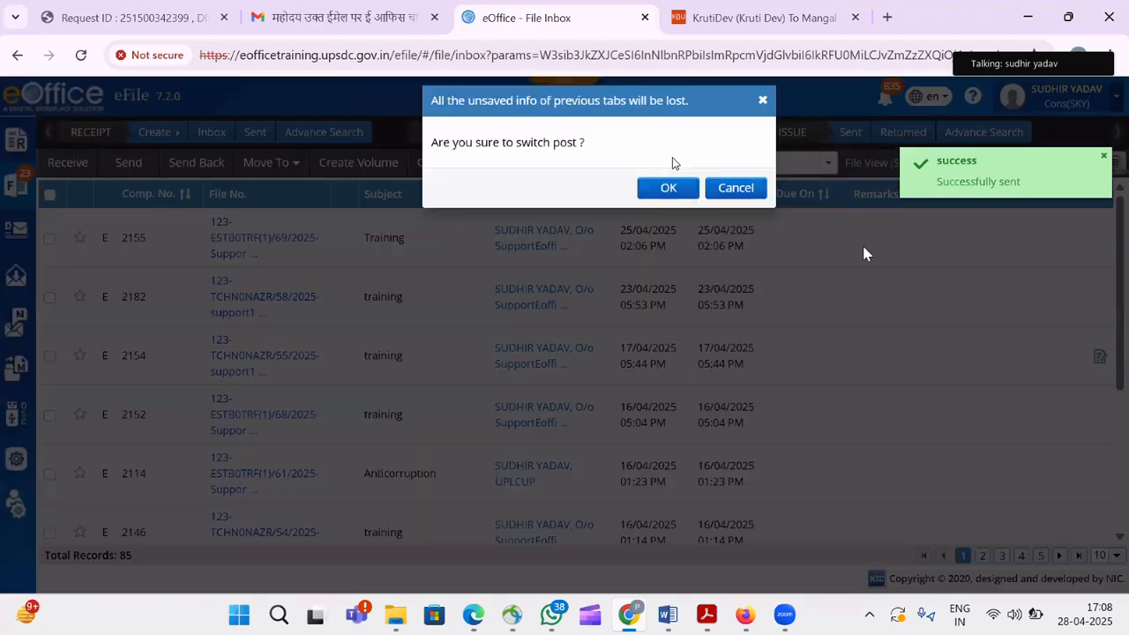
left_click(681, 206)
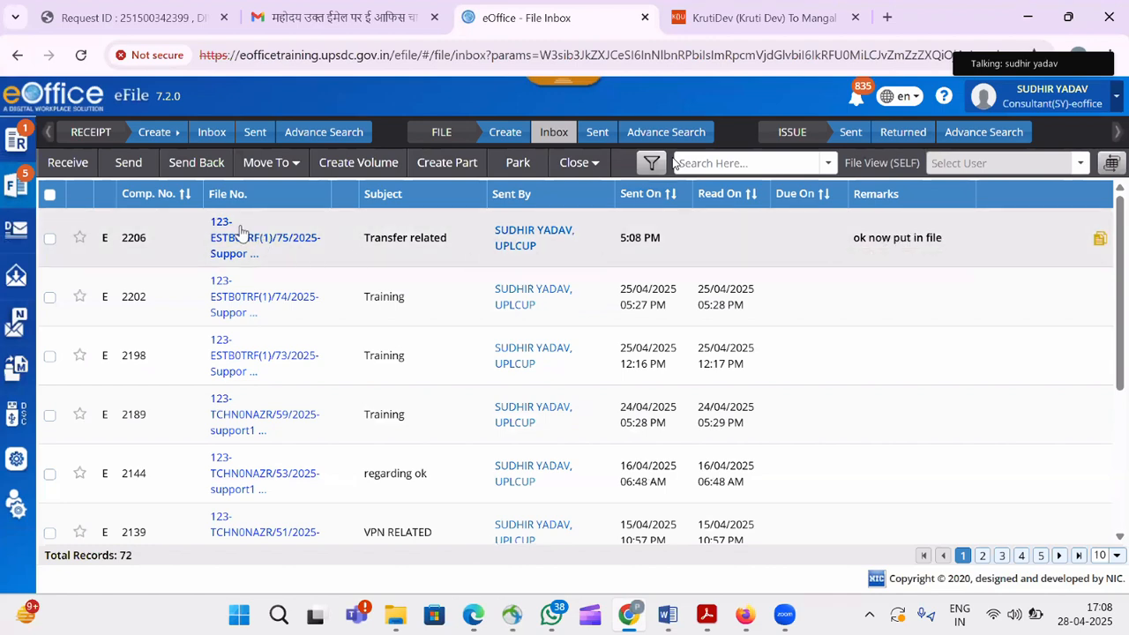
left_click(241, 231)
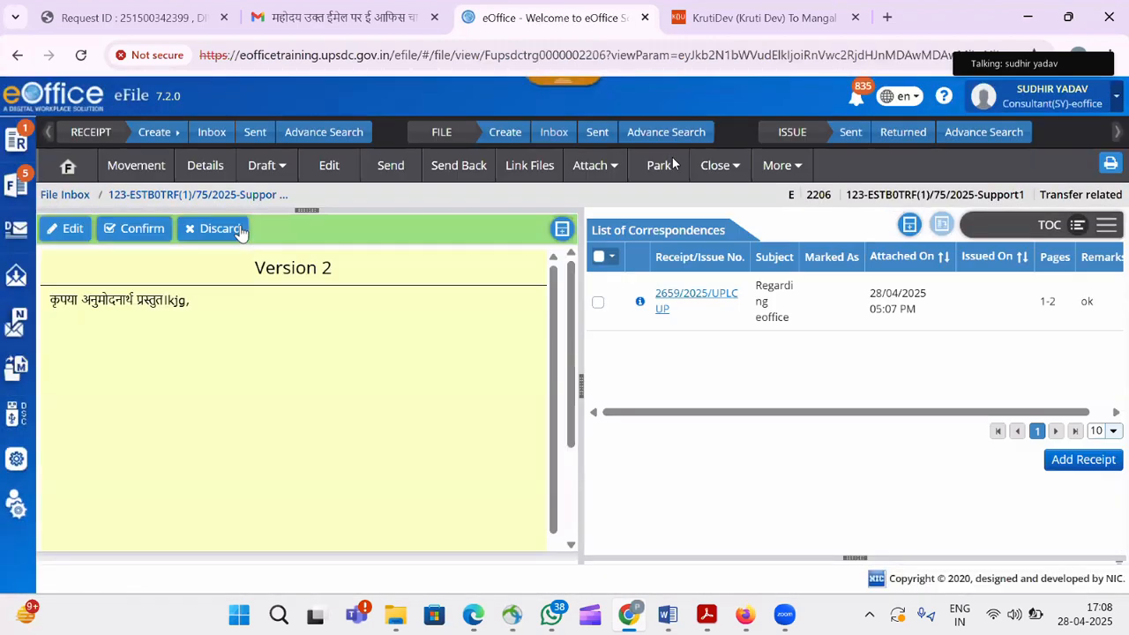
Confirm the yellow note on file 2206, delete the stray 'kj', and view receipt 2659/2025/UPLCUP.
left_click(142, 231)
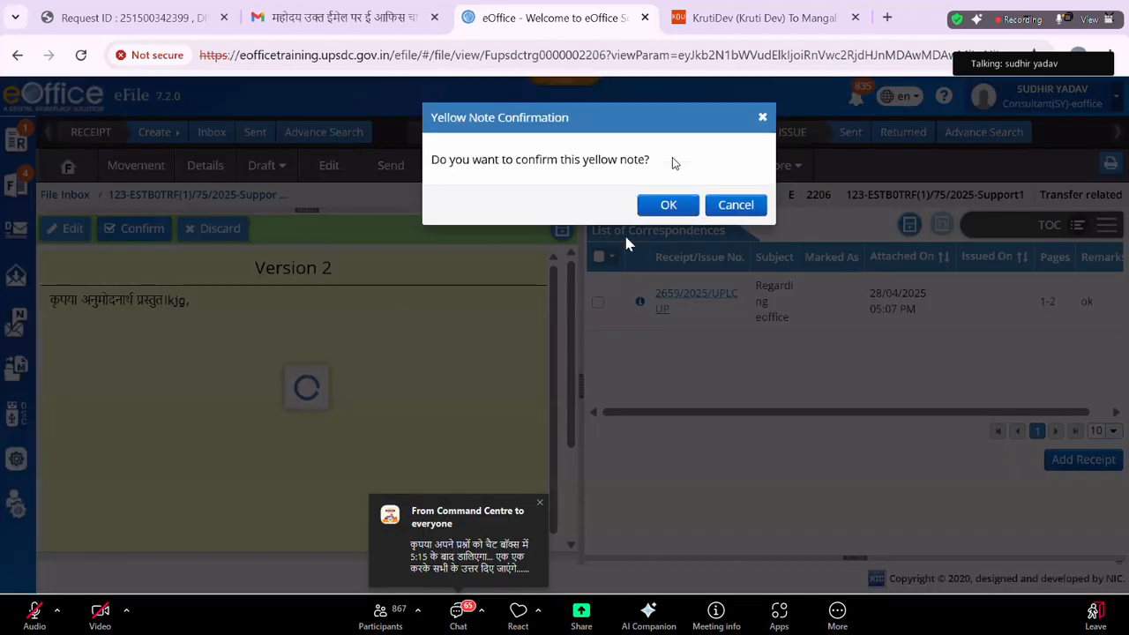
left_click(668, 206)
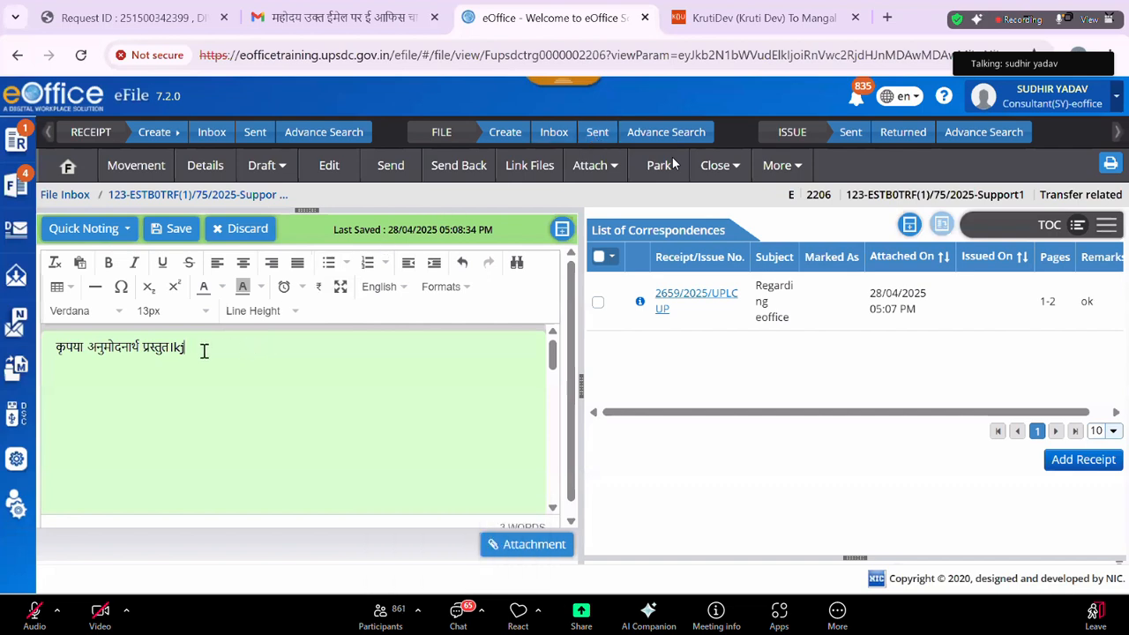
key("BackSpace")
key("BackSpace")
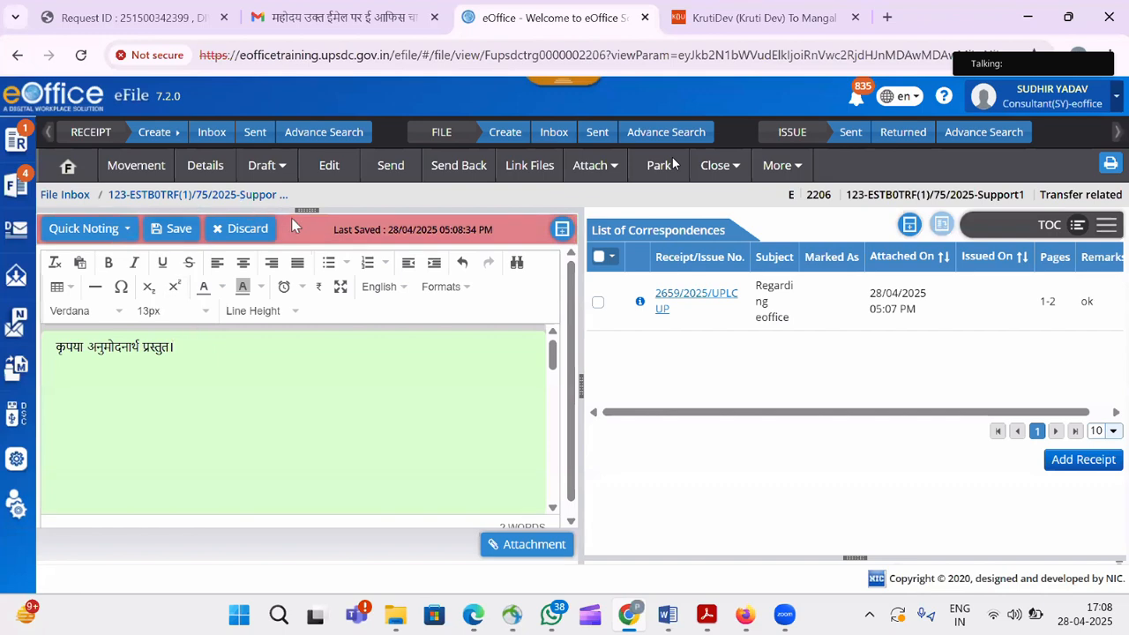
left_click(691, 304)
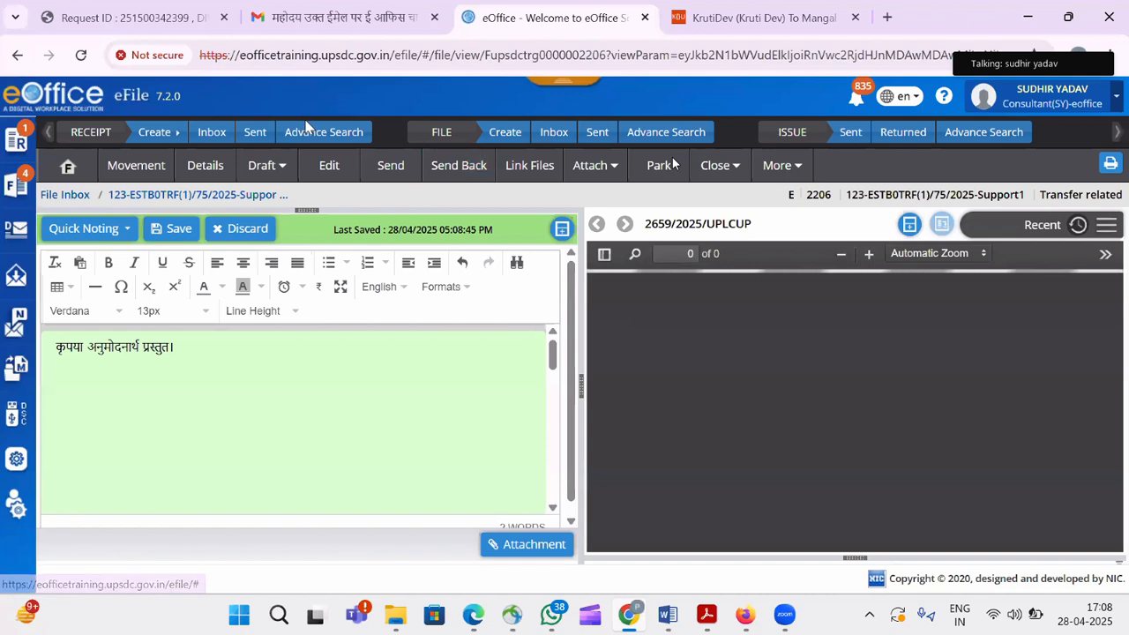
left_click(287, 168)
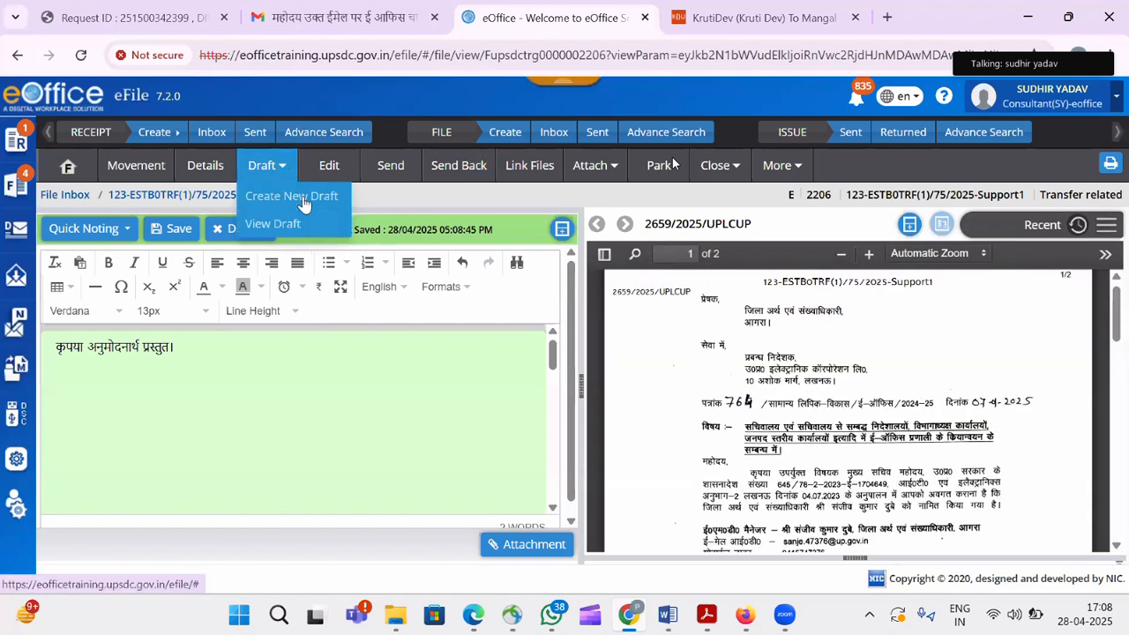
Save a new draft for file 2206 from the uploaded EMD Waqf Board vikas nigam limited PDF.
left_click(308, 203)
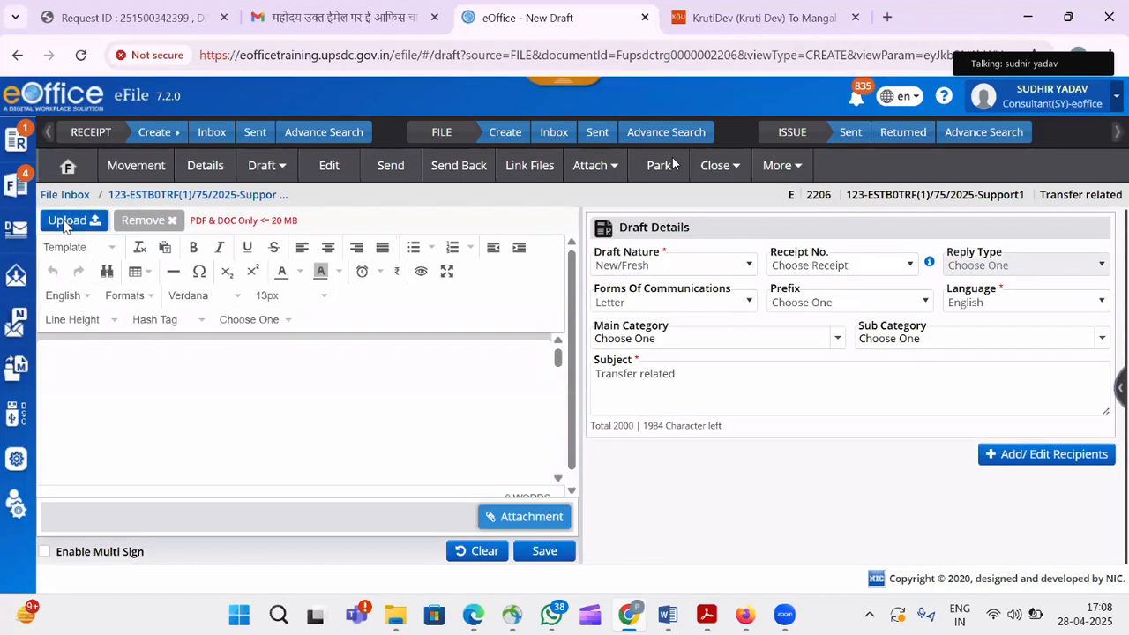
left_click(67, 222)
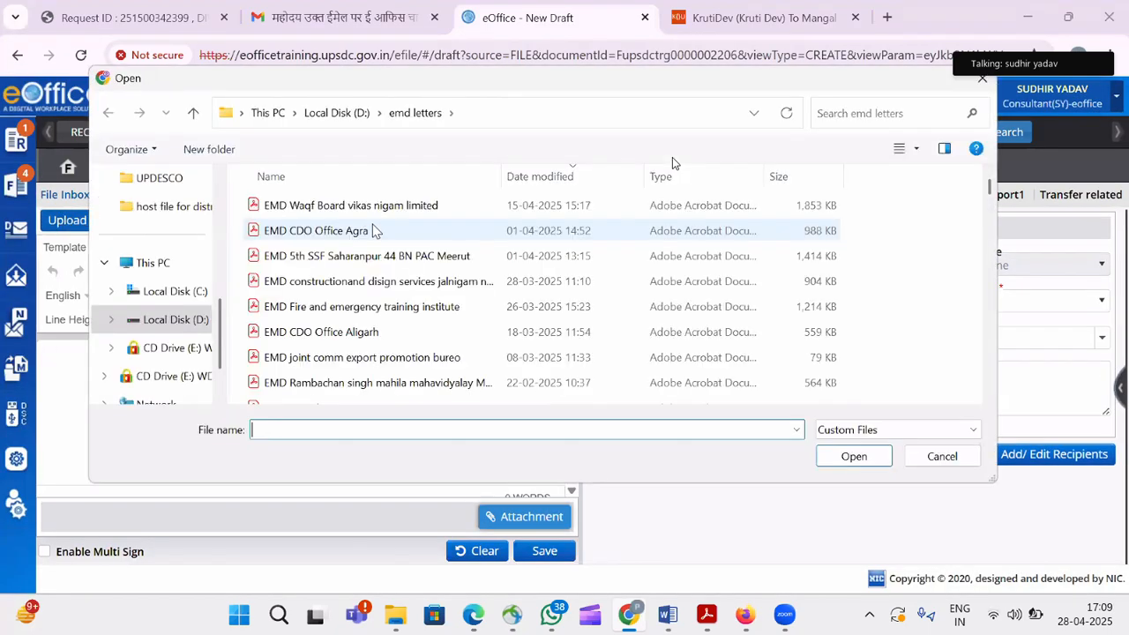
double_click(380, 209)
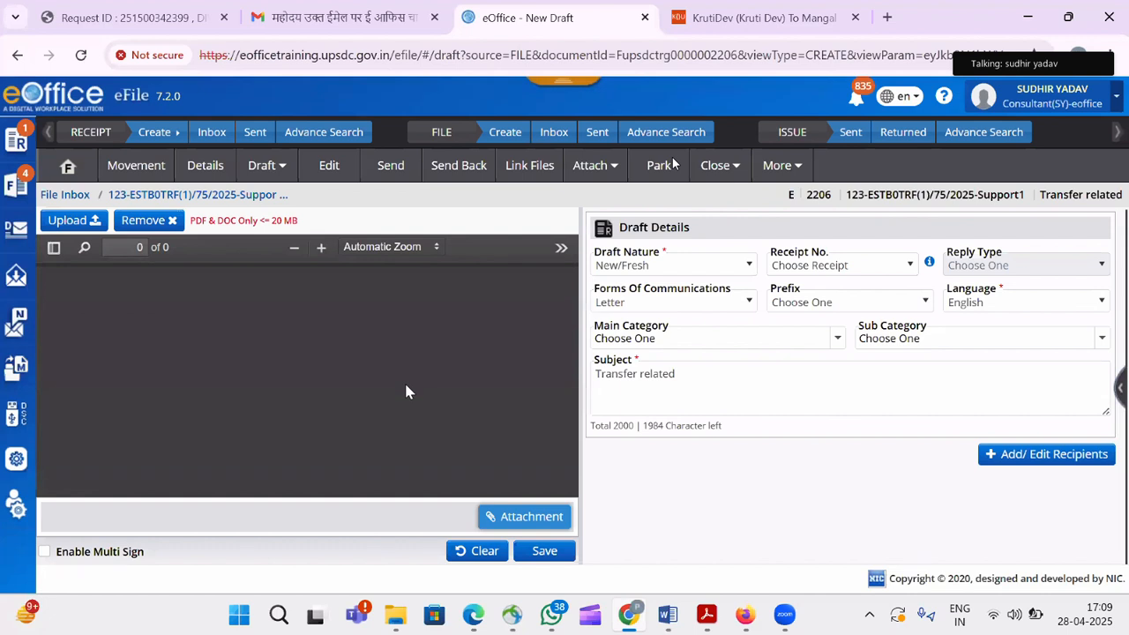
left_click(545, 553)
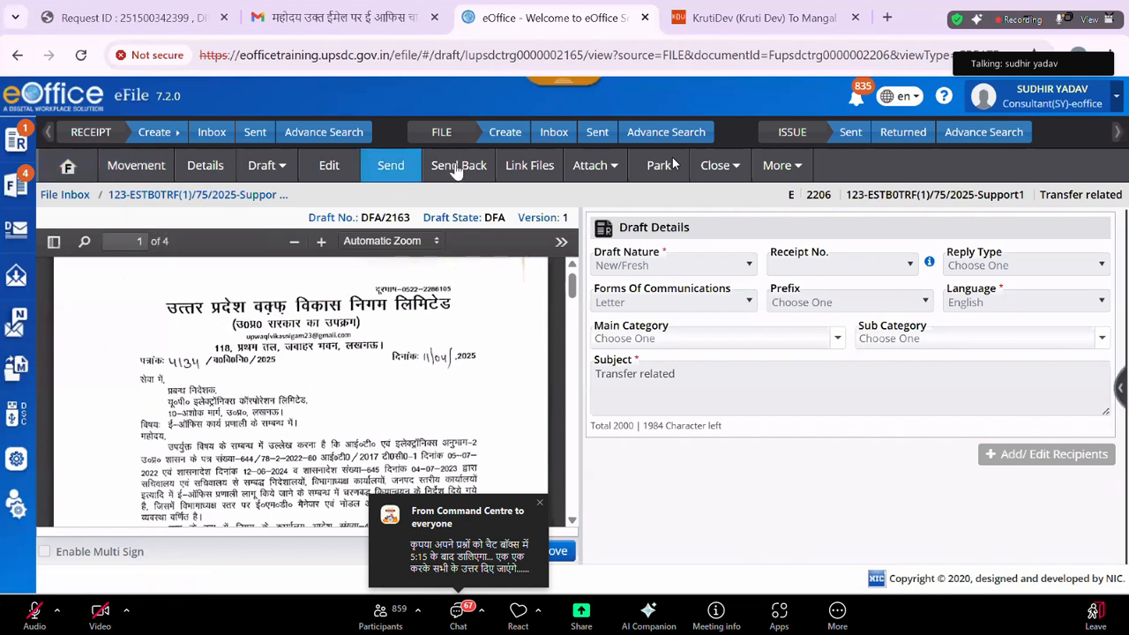
DSC-sign file 2206 with the signing PIN and send it to Cons(SKY).
left_click(459, 170)
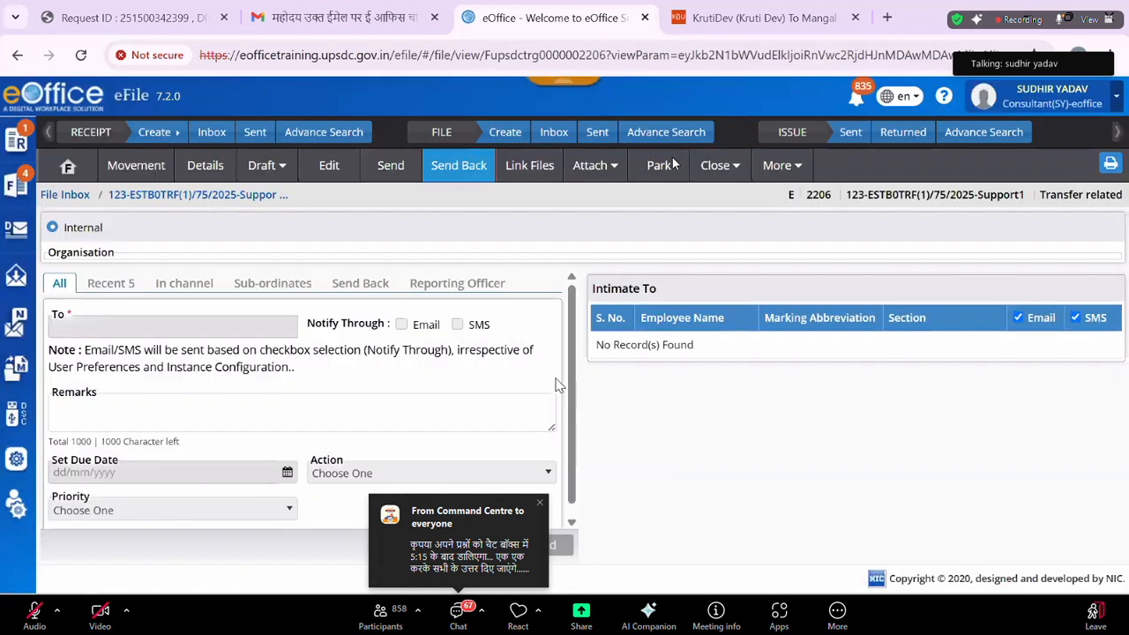
scroll(578, 406, "down", 2)
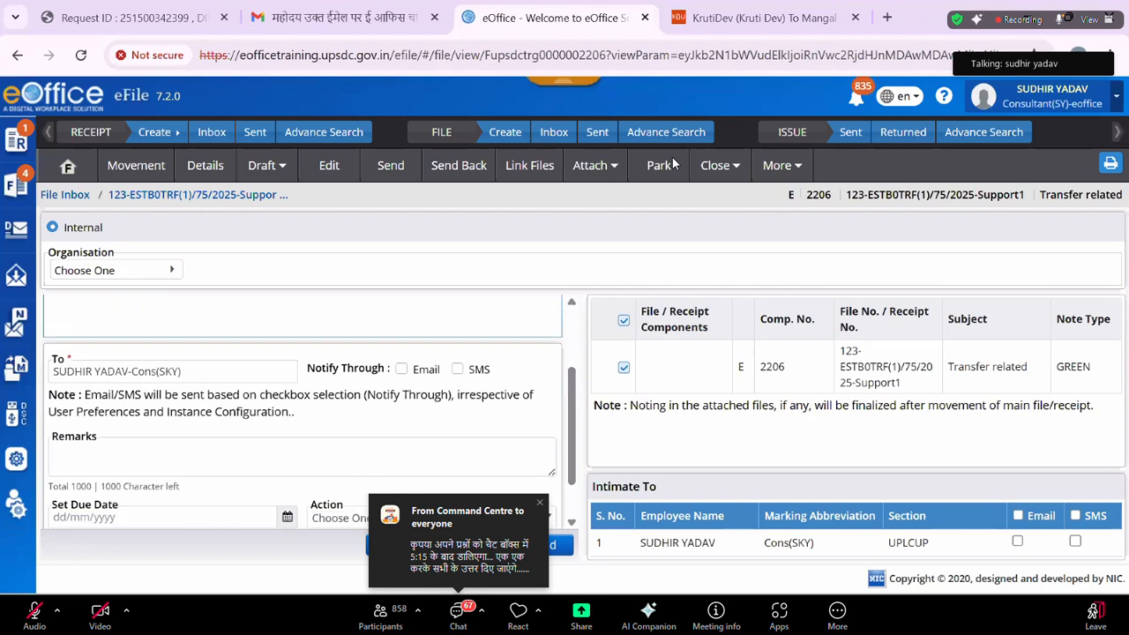
left_click(670, 165)
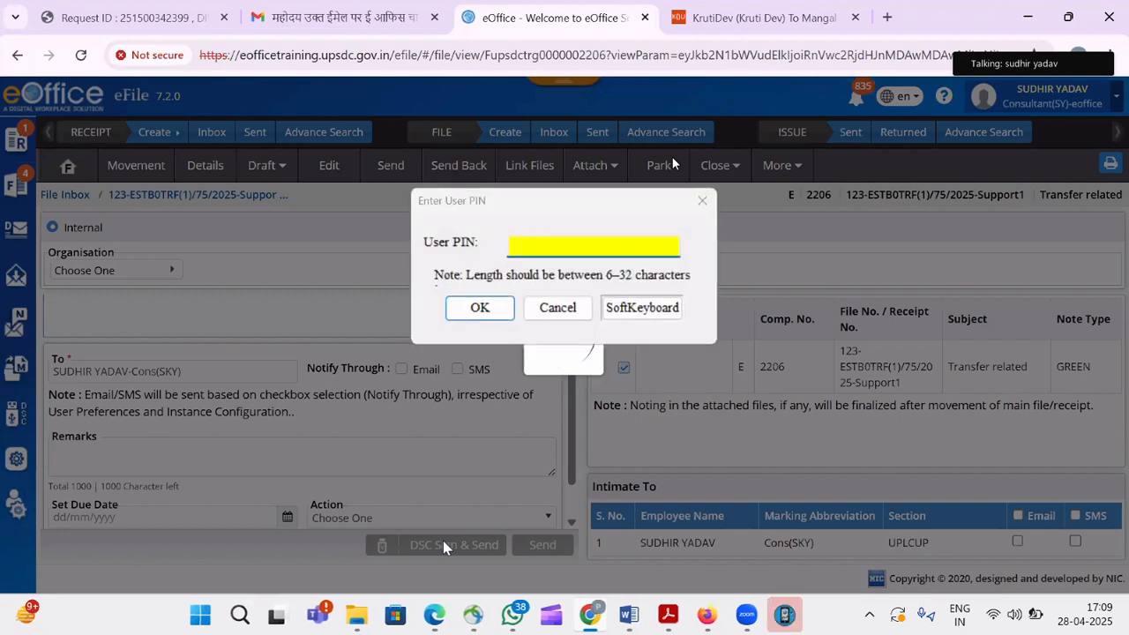
left_click(540, 247)
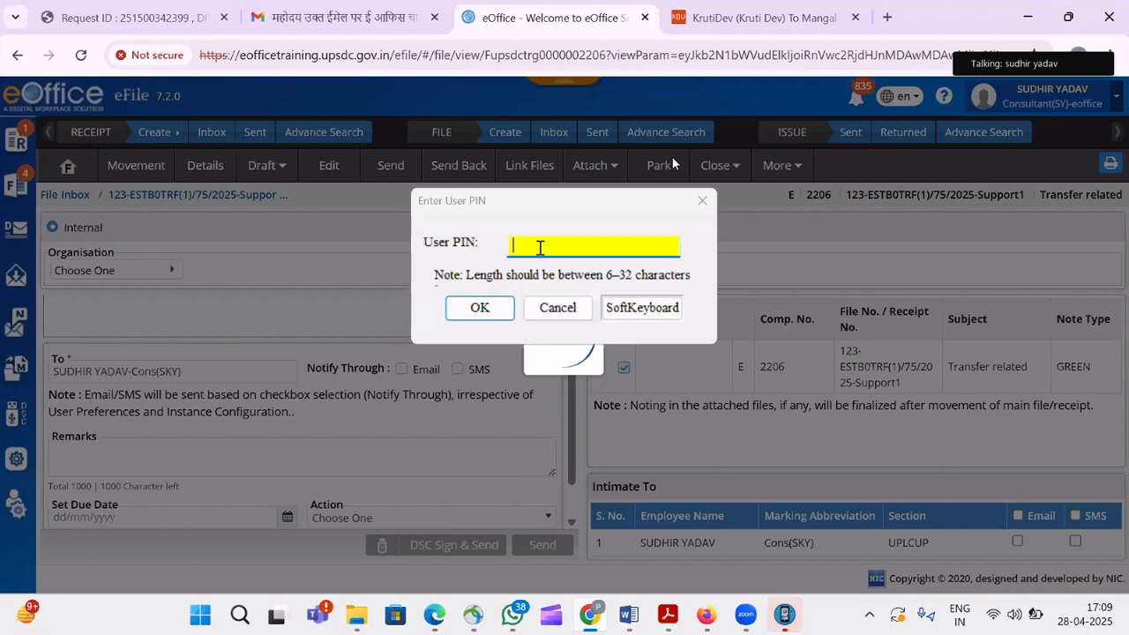
type("•")
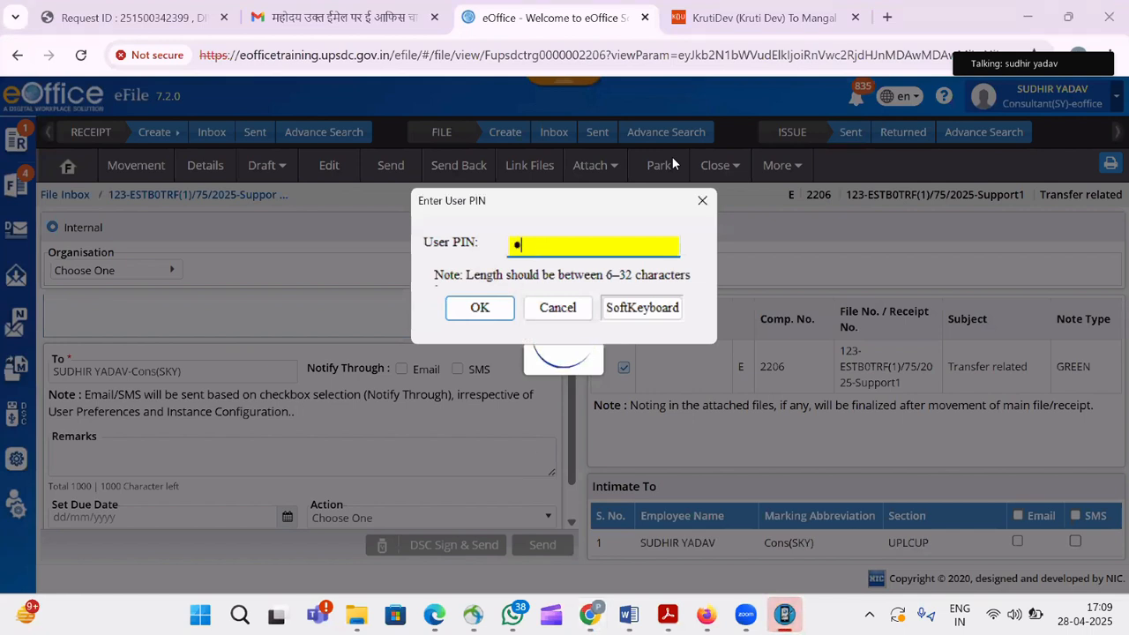
type("••••")
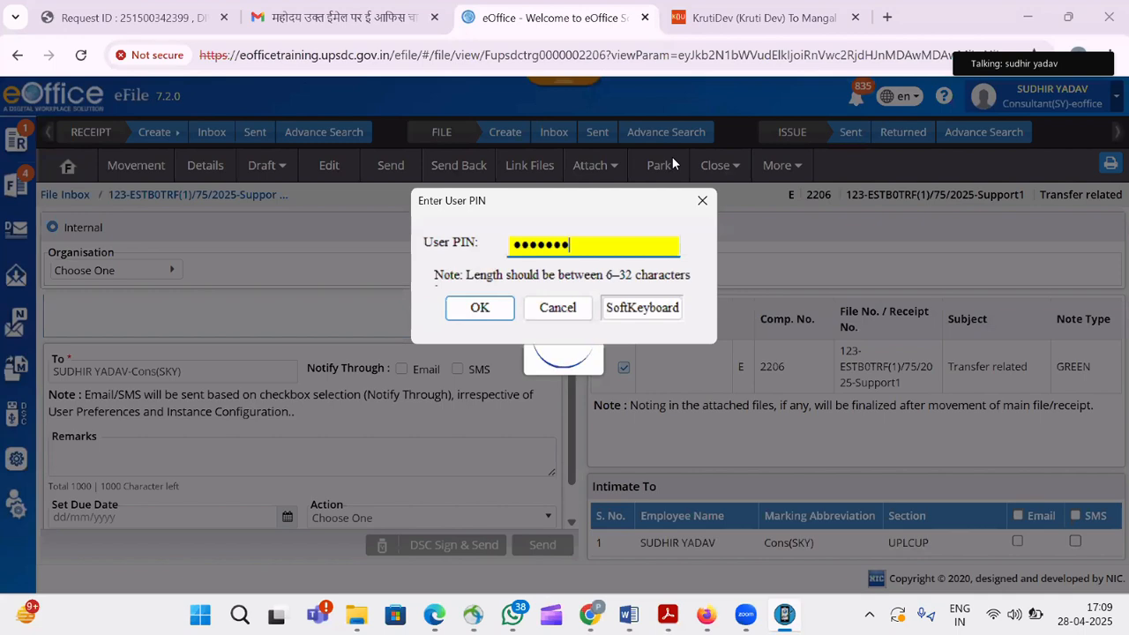
left_click(497, 312)
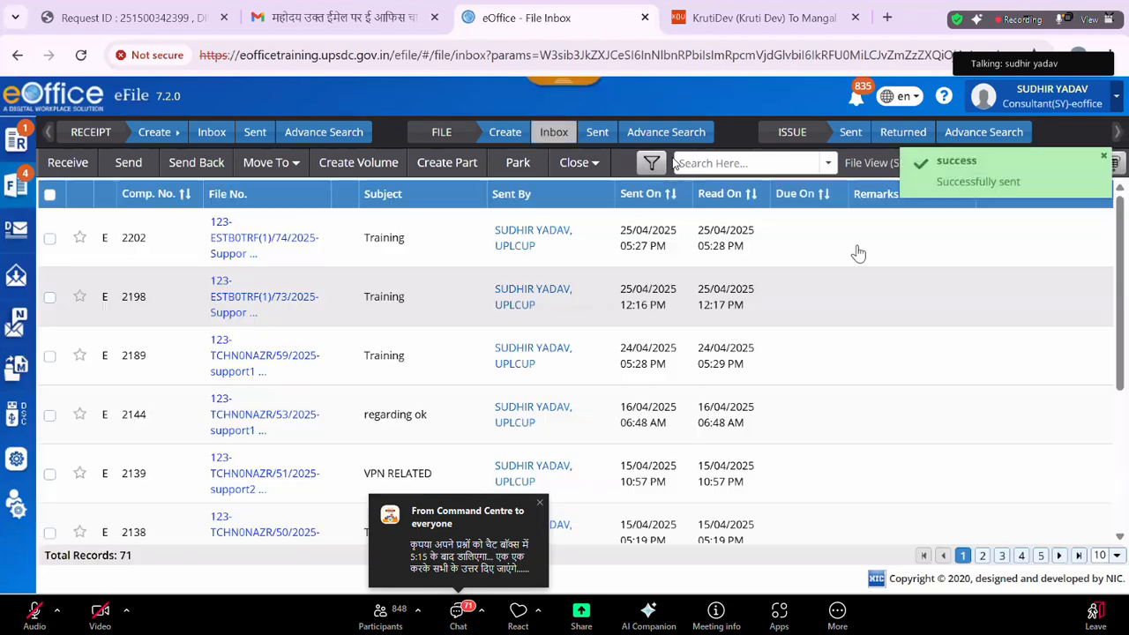
Switch to the con(sky) post and open file 2206, Transfer related.
left_click(1033, 99)
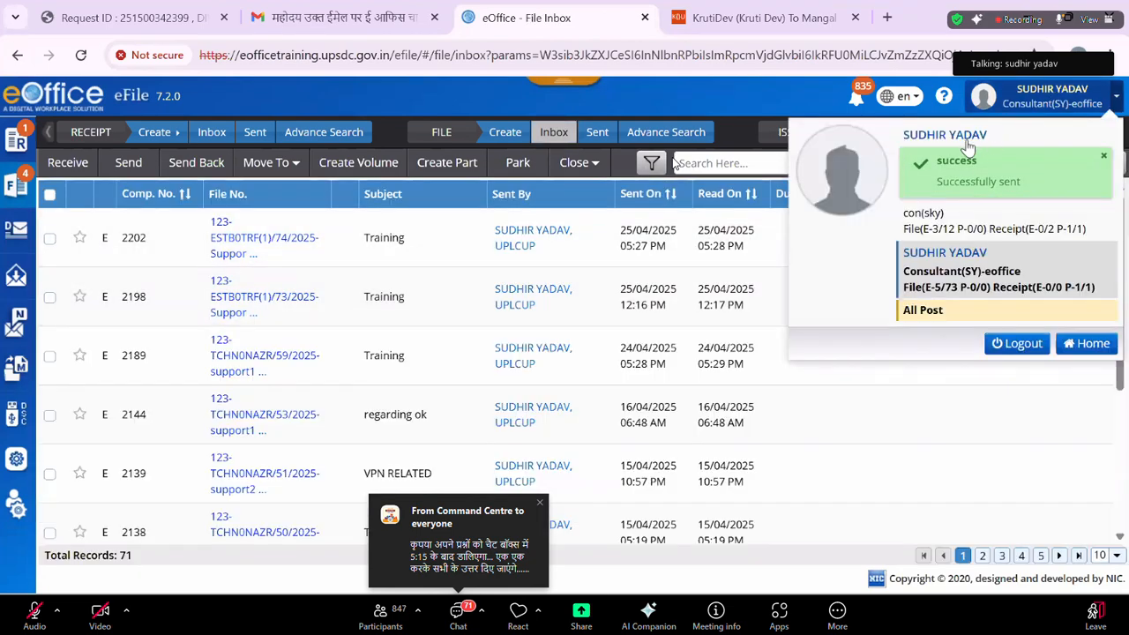
left_click(923, 139)
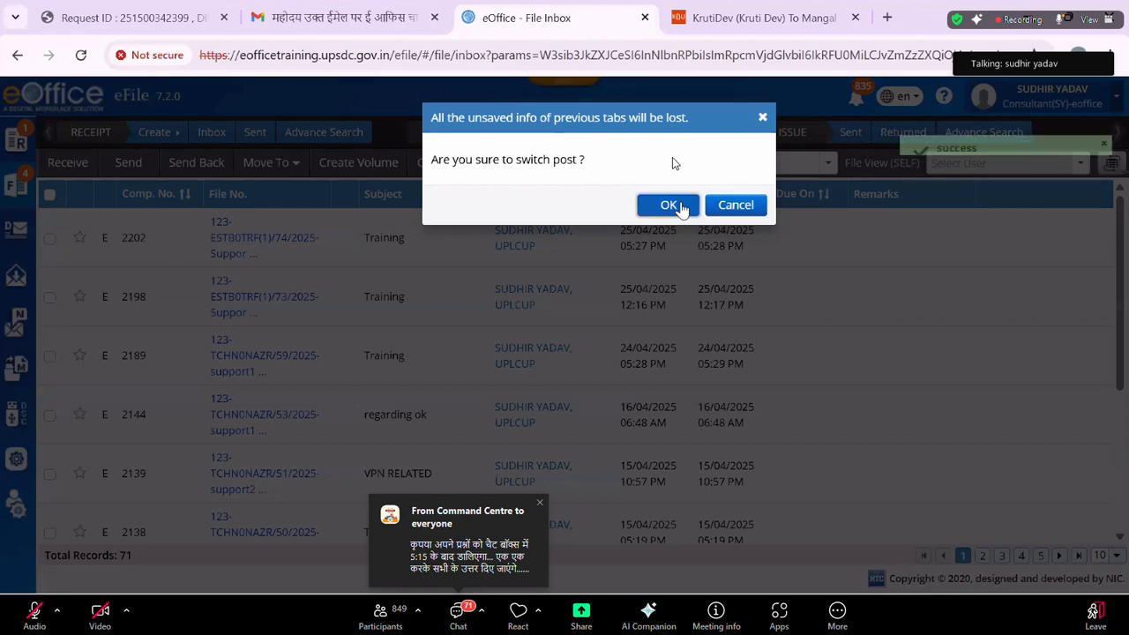
left_click(678, 204)
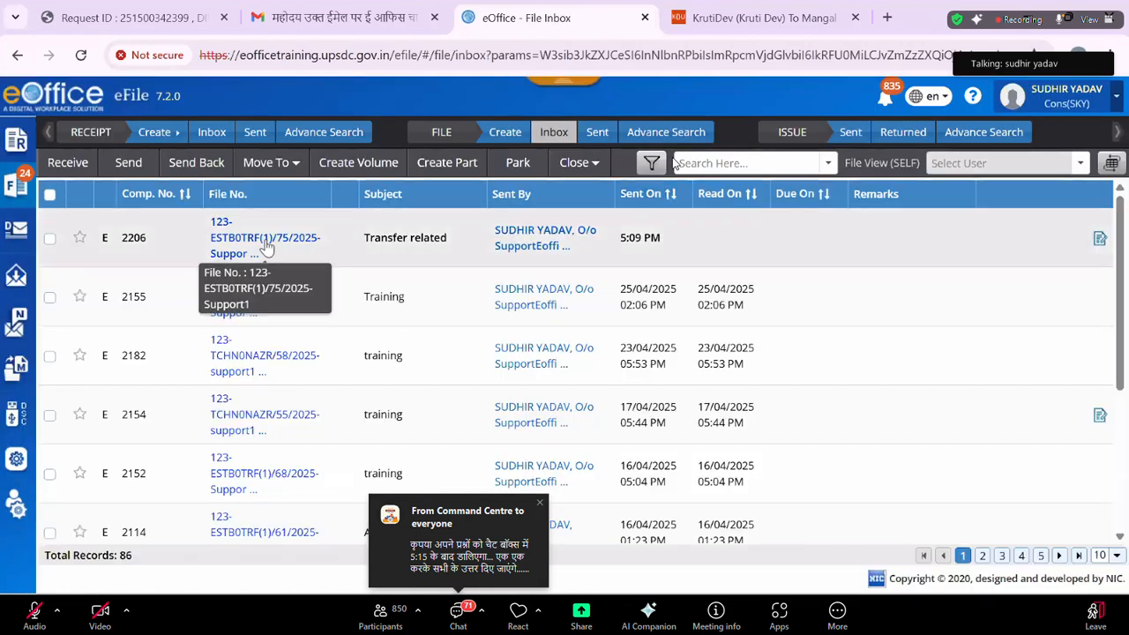
left_click(267, 243)
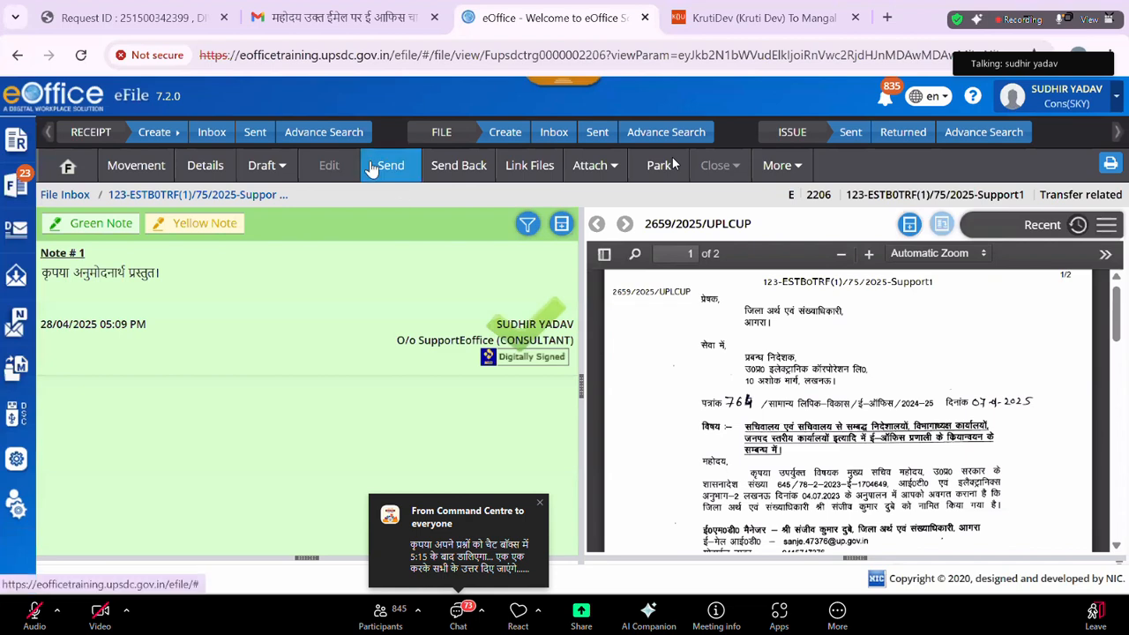
Send file 2206 onward to the Consultant(SY) post despite the blank note.
left_click(372, 160)
left_click(664, 206)
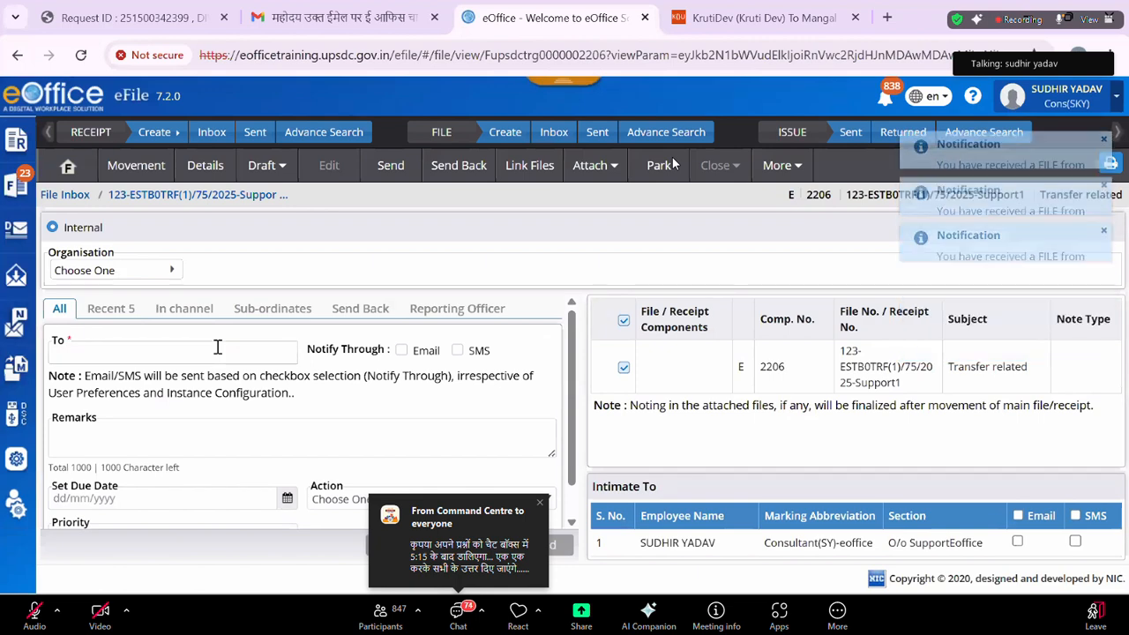
left_click(218, 346)
type("sudh")
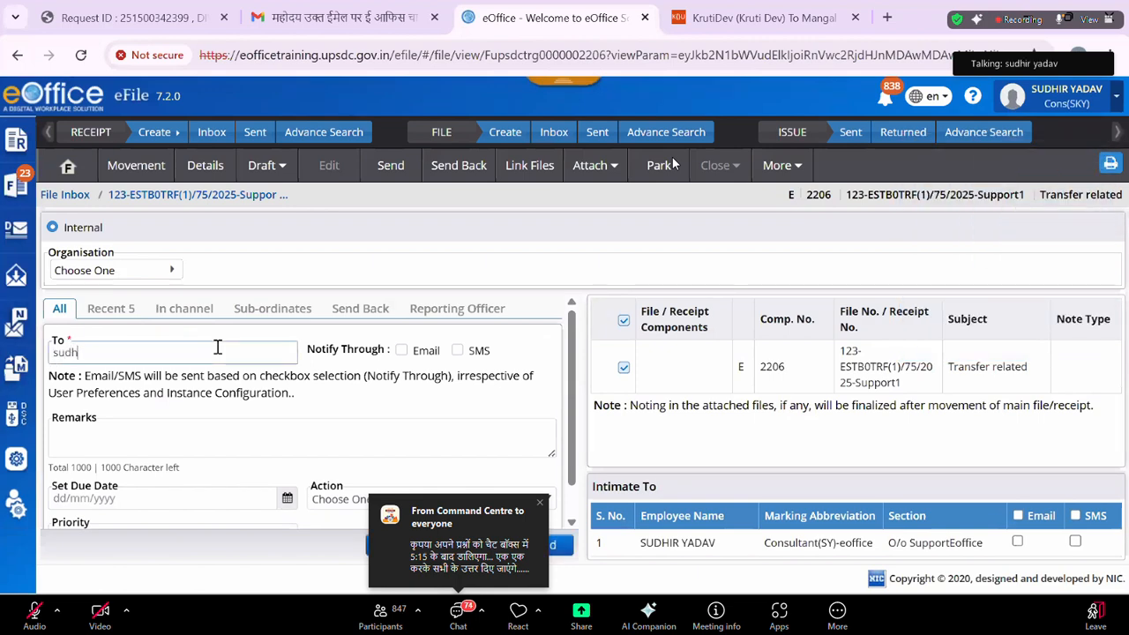
type("ir")
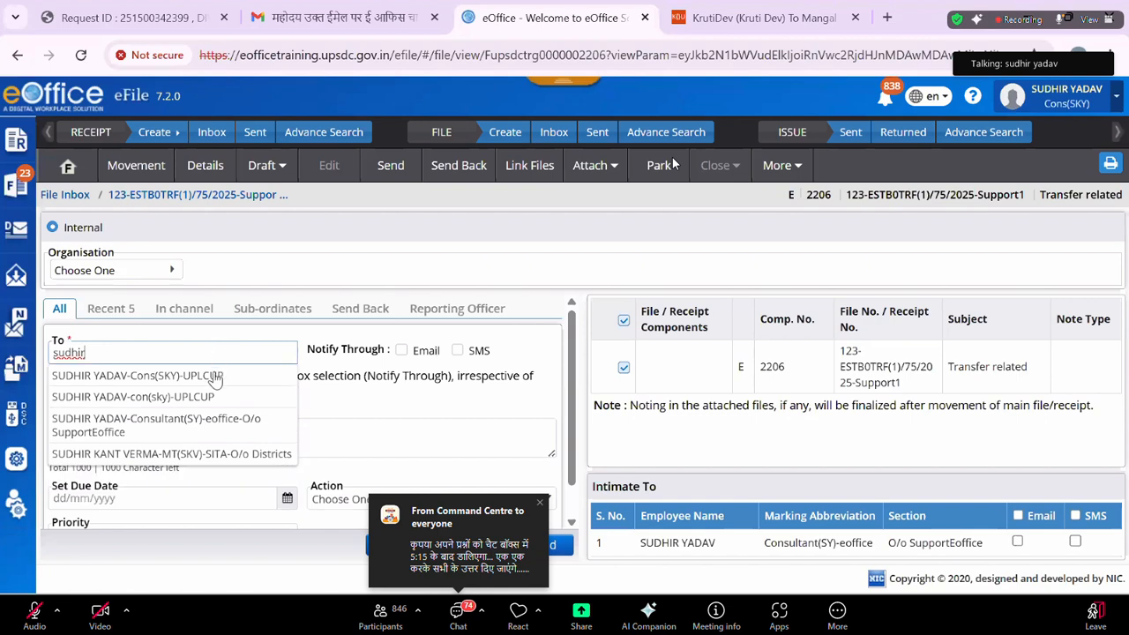
left_click(217, 425)
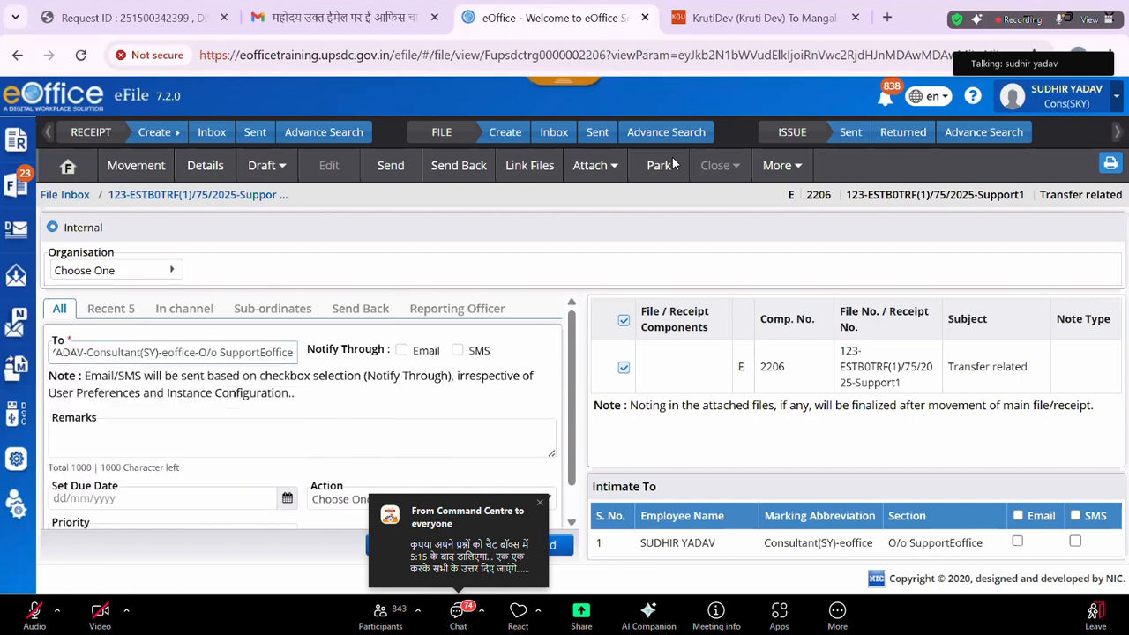
left_click(662, 165)
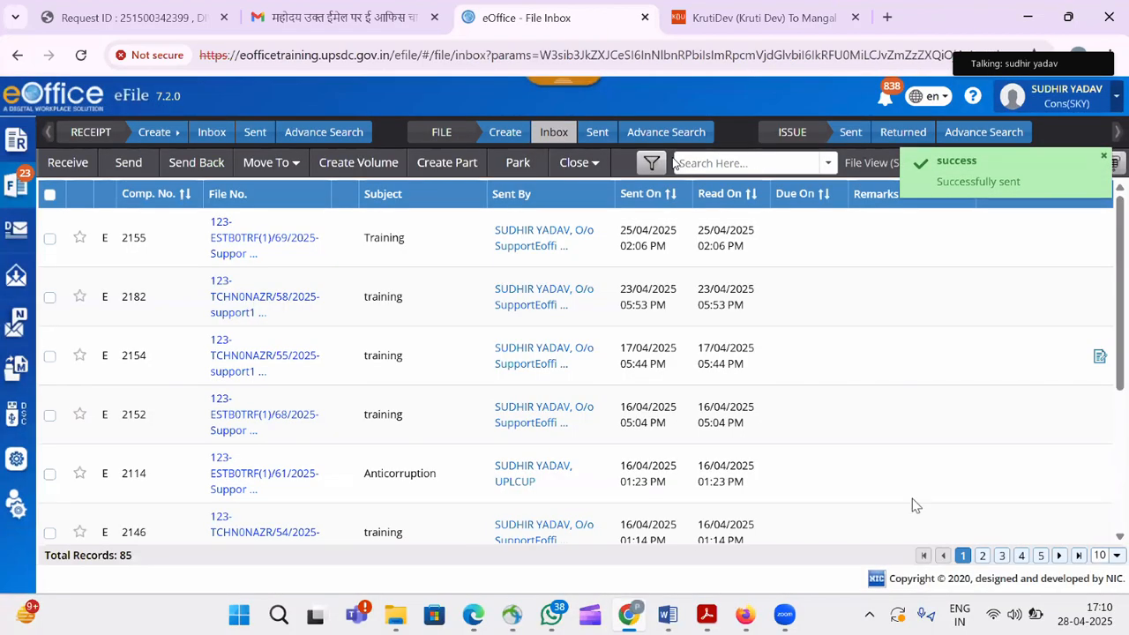
left_click(1092, 95)
Switch back to the Consultant(SY) post and open received file 2206.
left_click(978, 260)
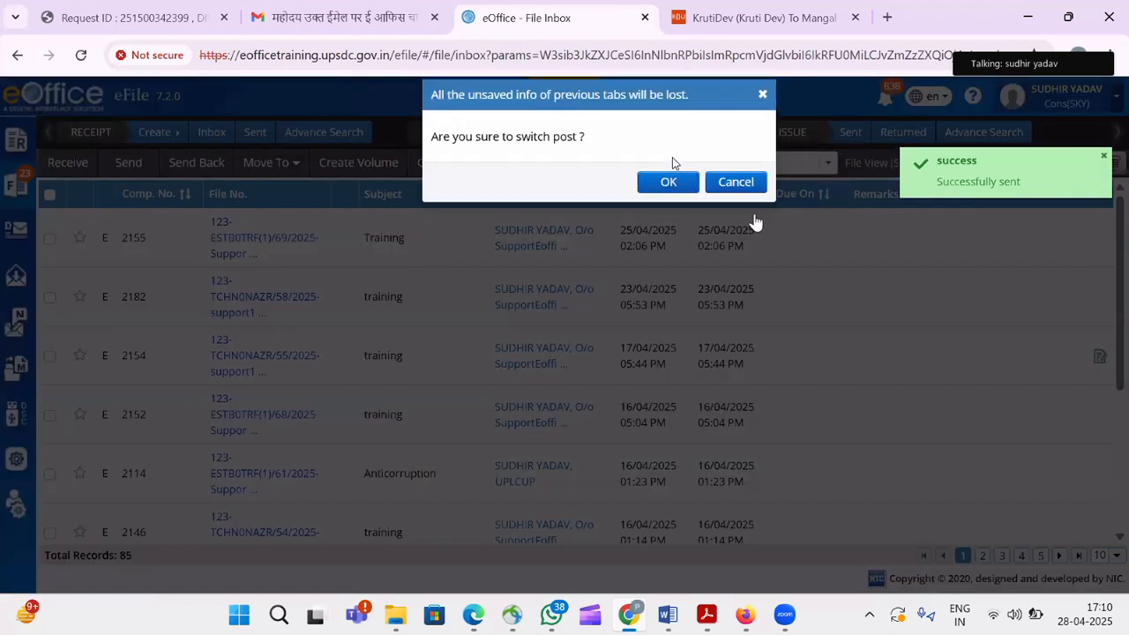
left_click(658, 207)
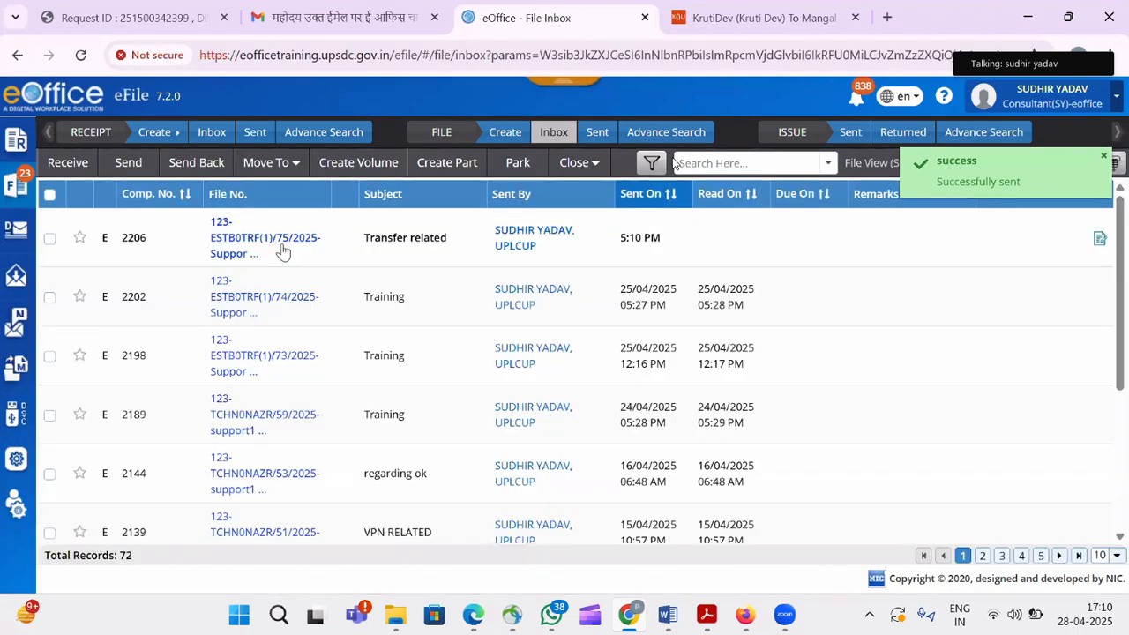
left_click(265, 243)
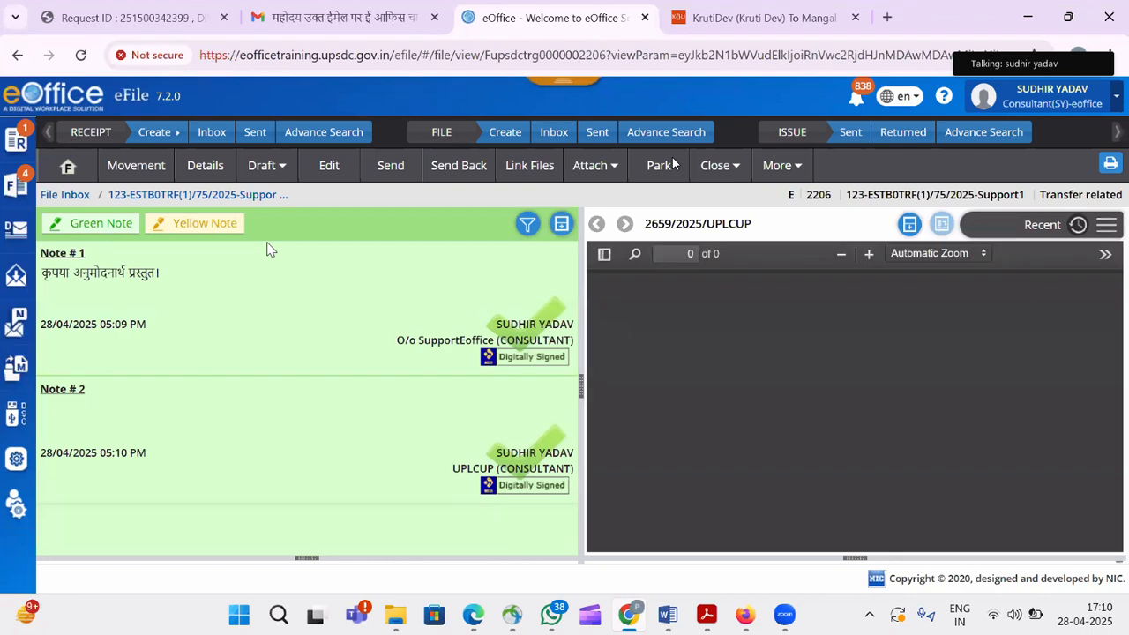
Approve draft DFA/2163 from the file's draft list, giving it Issue No. I/1156/2025.
left_click(287, 175)
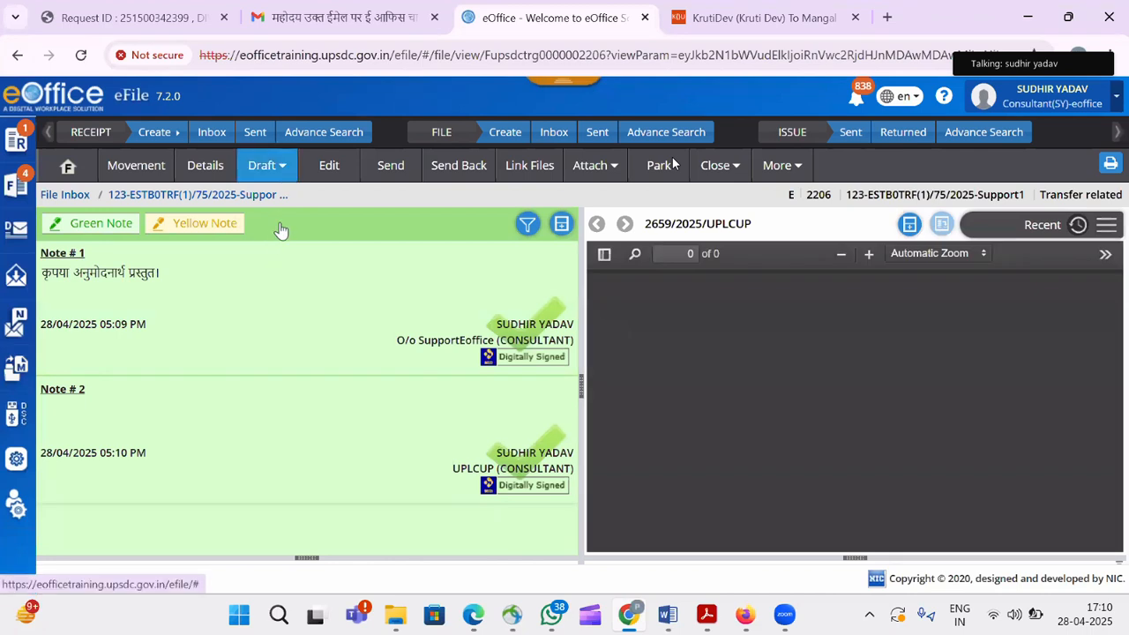
left_click(272, 222)
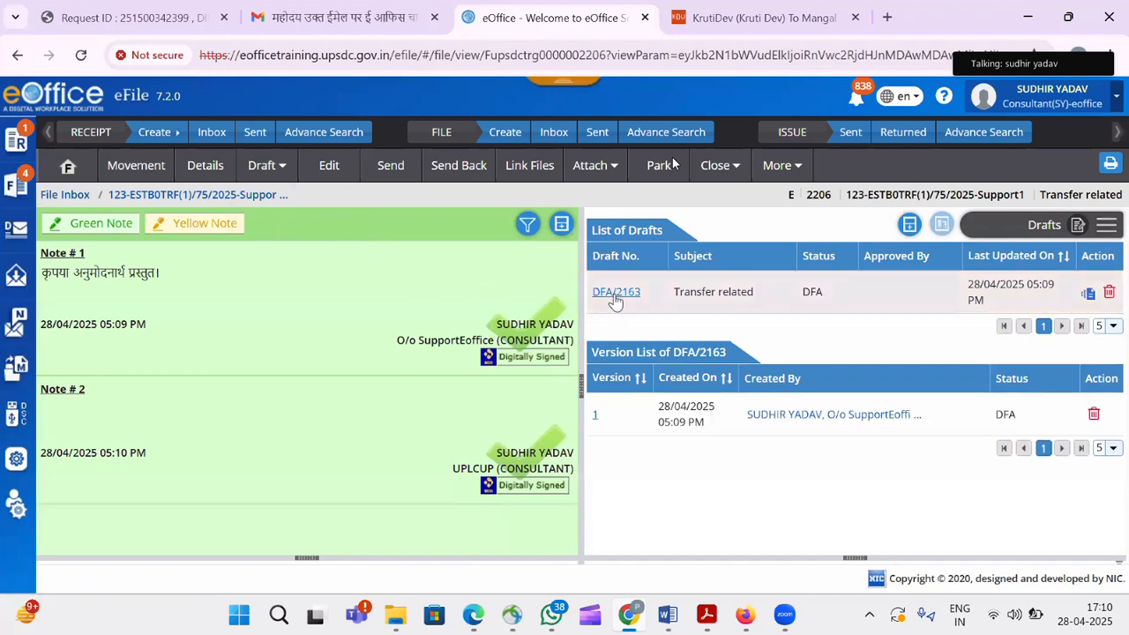
left_click(617, 292)
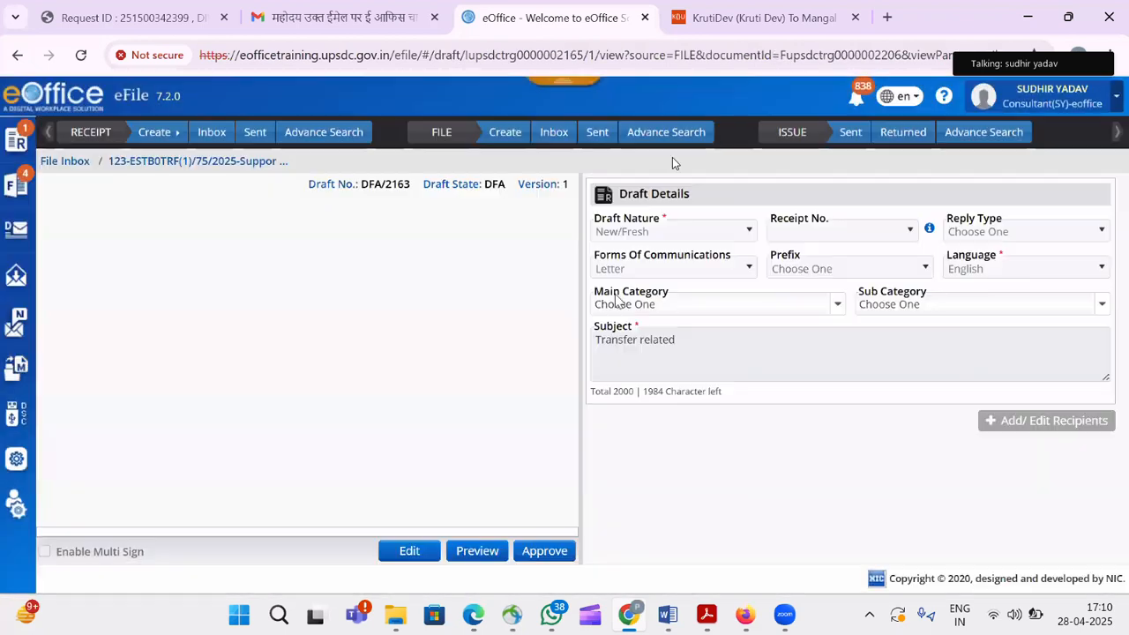
left_click(453, 560)
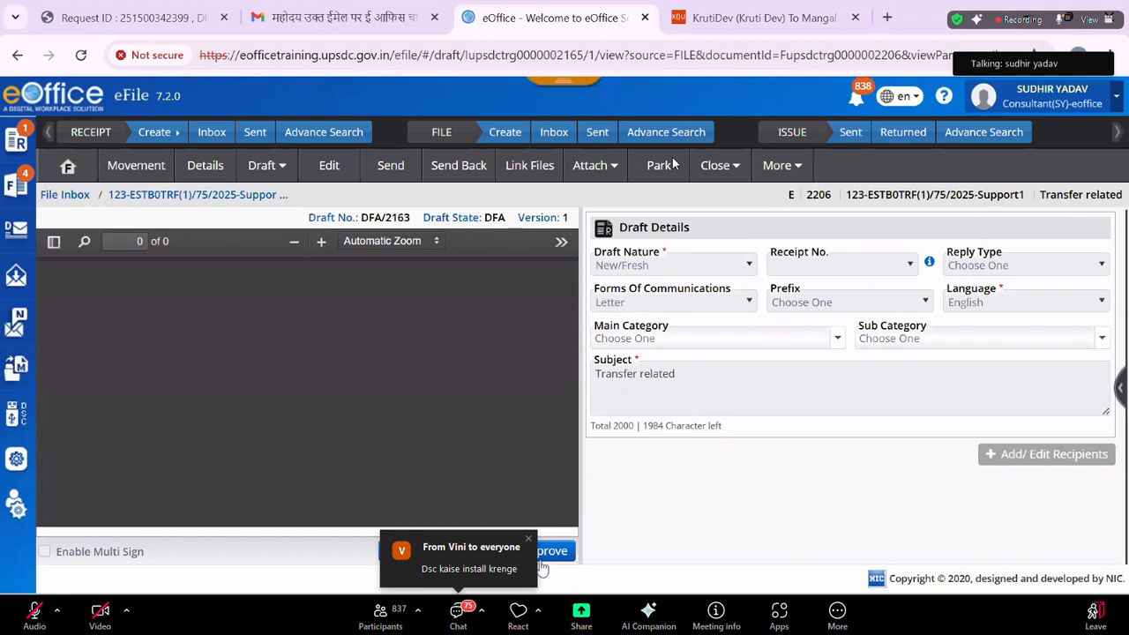
left_click(546, 556)
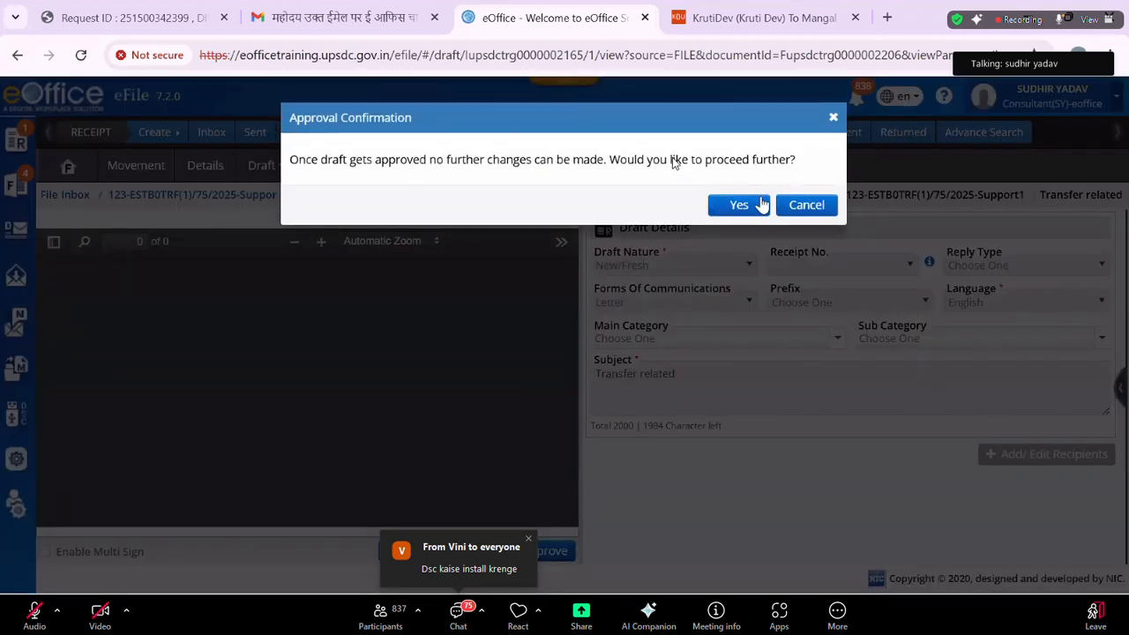
left_click(748, 208)
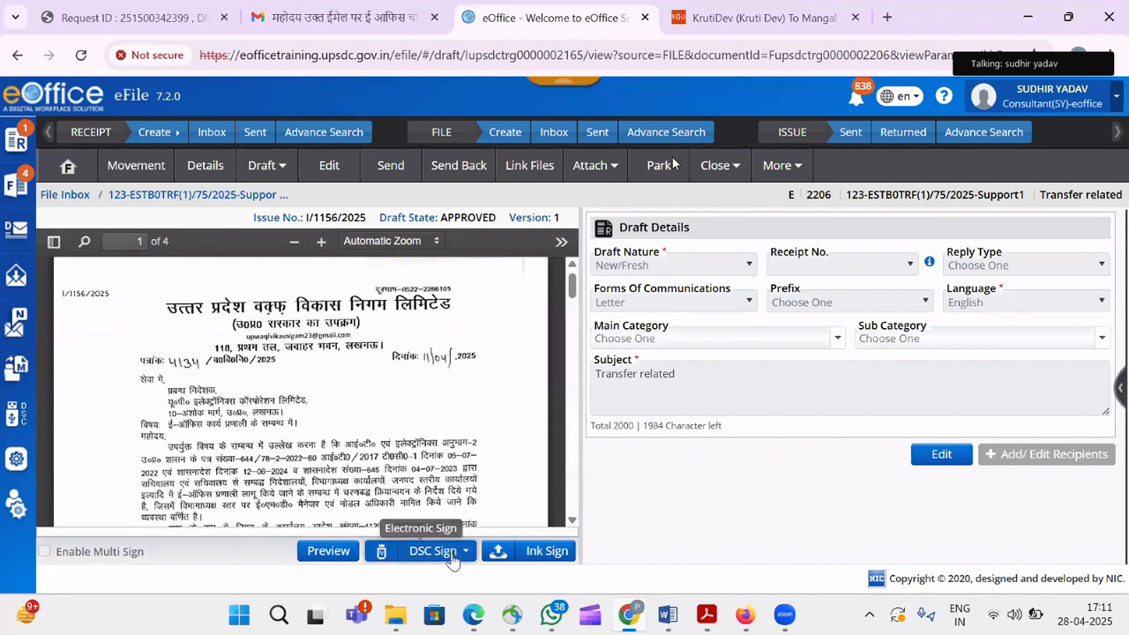
left_click(453, 557)
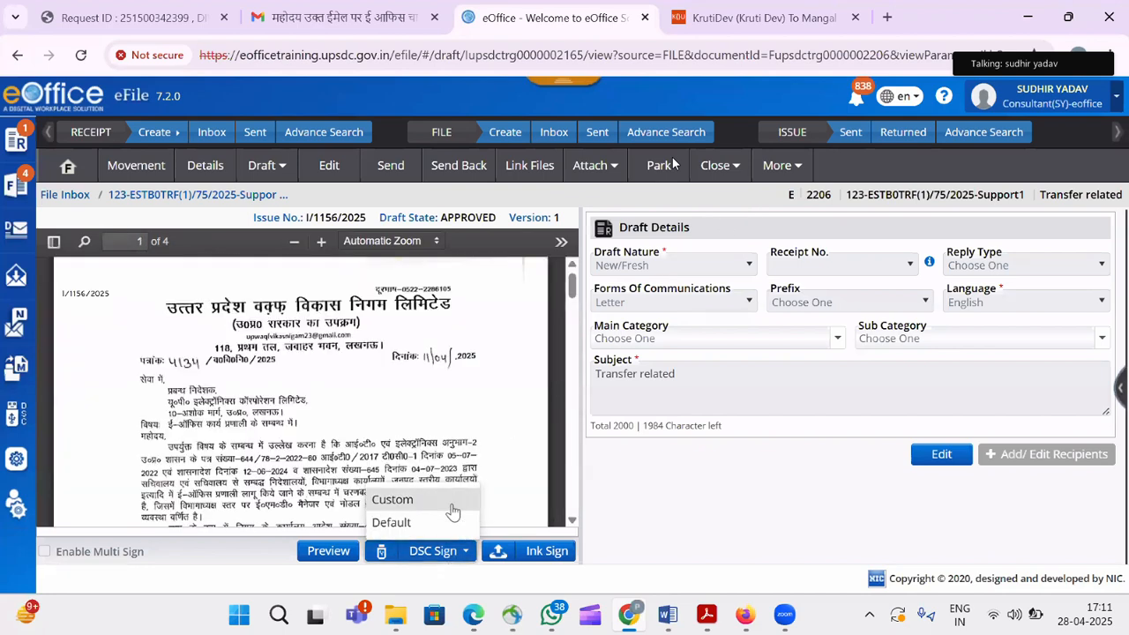
DSC-sign draft I/1156/2025 using a custom signature box drawn below page 4's last signature.
left_click(454, 511)
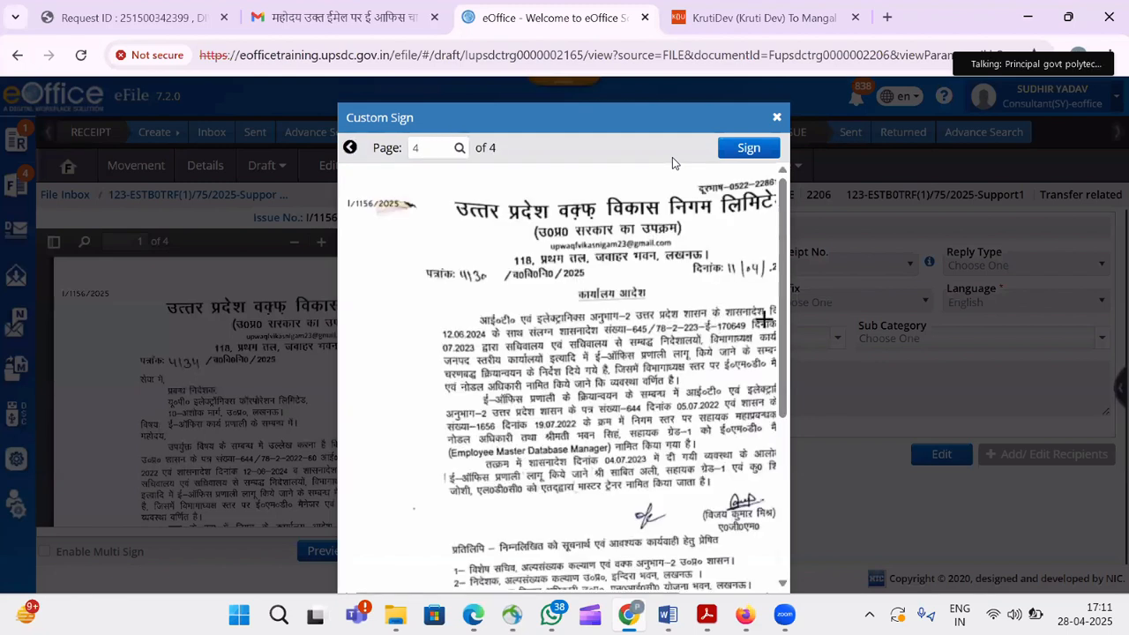
left_click_drag(780, 304, 779, 491)
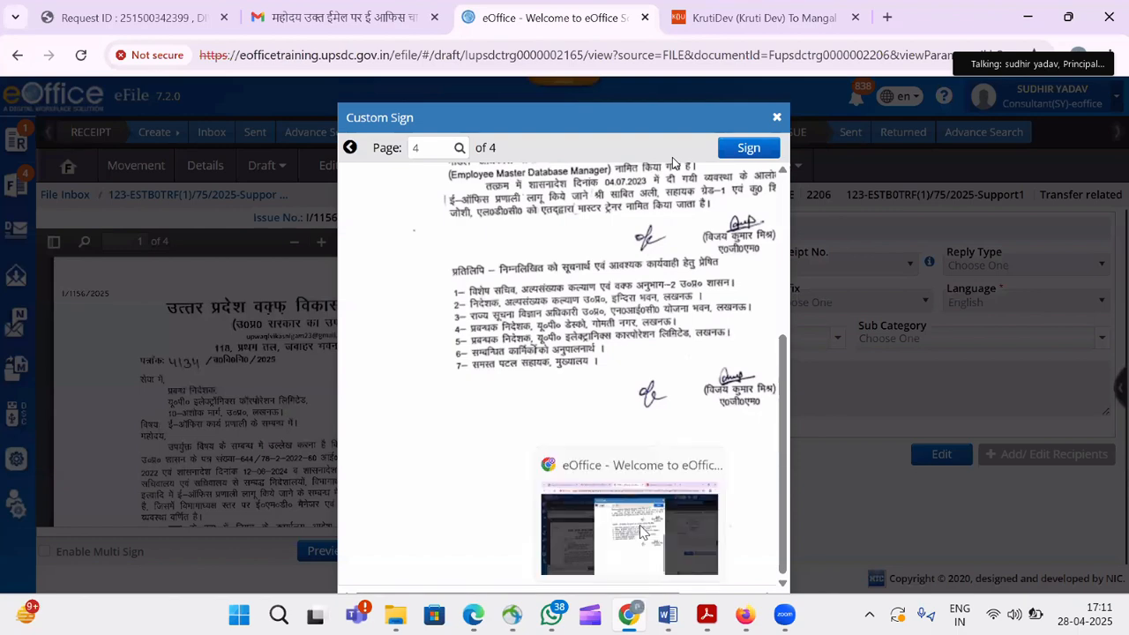
left_click_drag(610, 121, 520, 90)
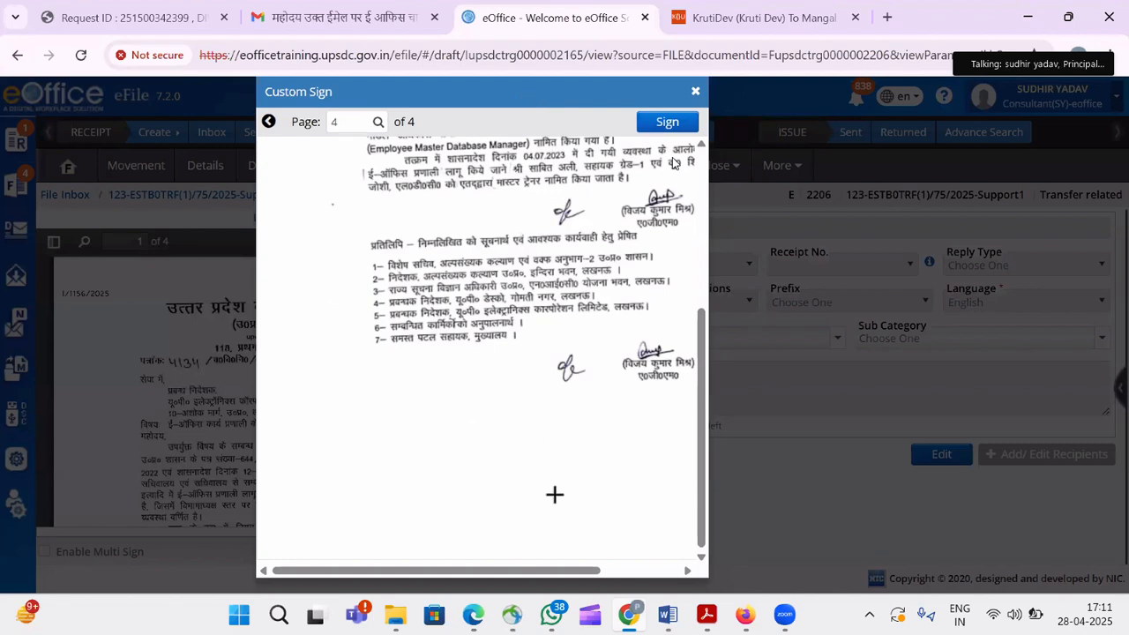
left_click_drag(524, 578, 605, 578)
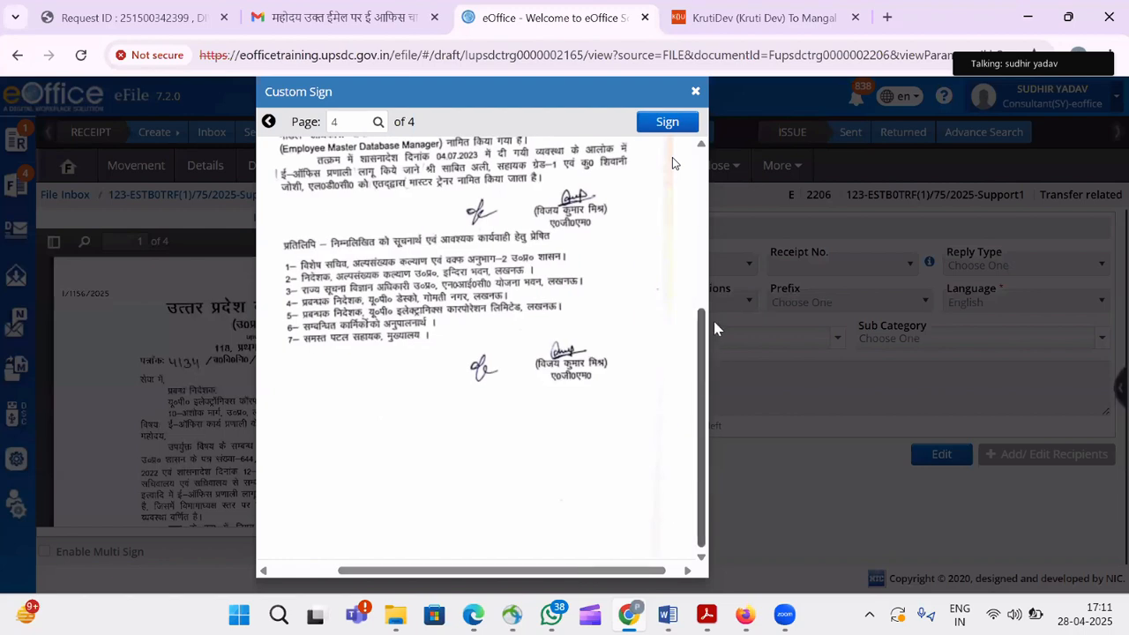
left_click_drag(714, 322, 711, 320)
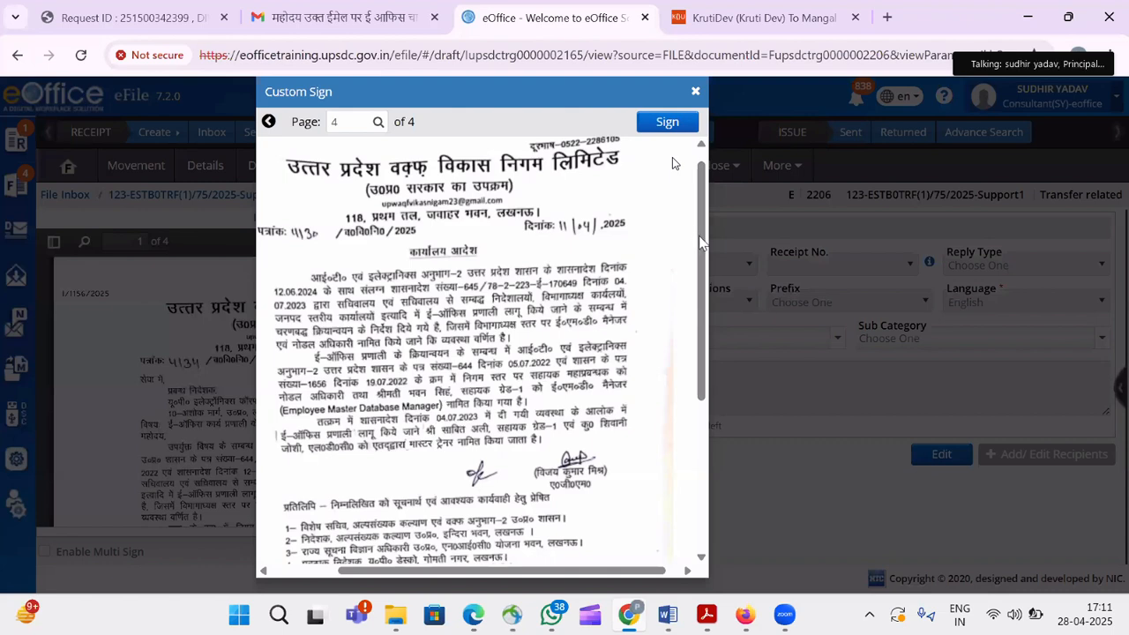
left_click_drag(704, 333, 704, 346)
scroll(597, 368, "down", 2)
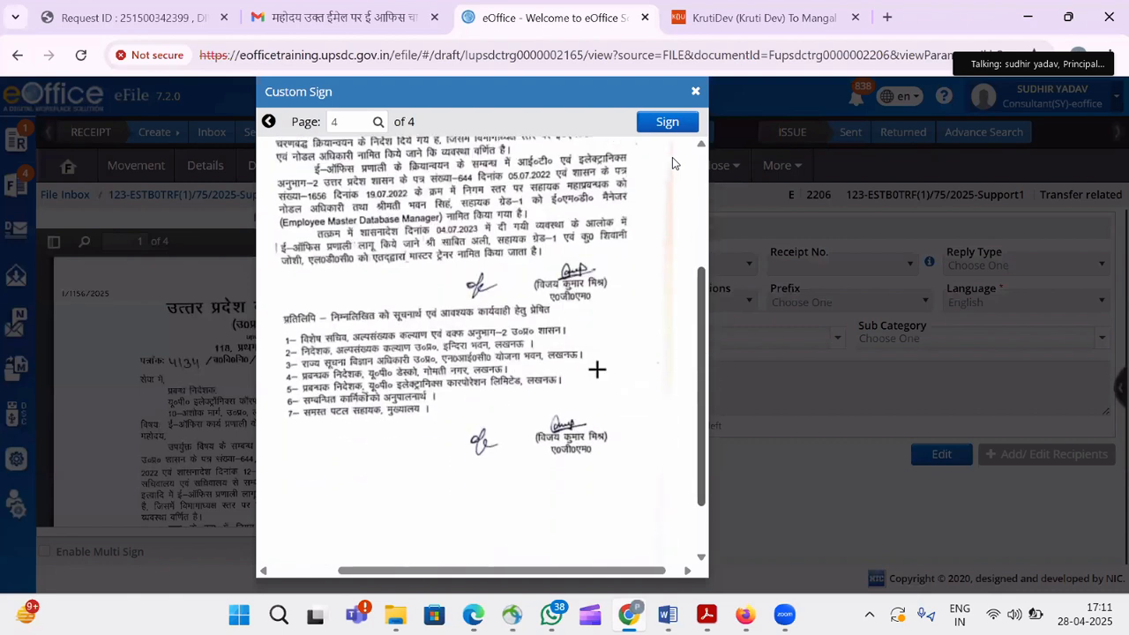
left_click(295, 433)
left_click_drag(423, 495, 430, 494)
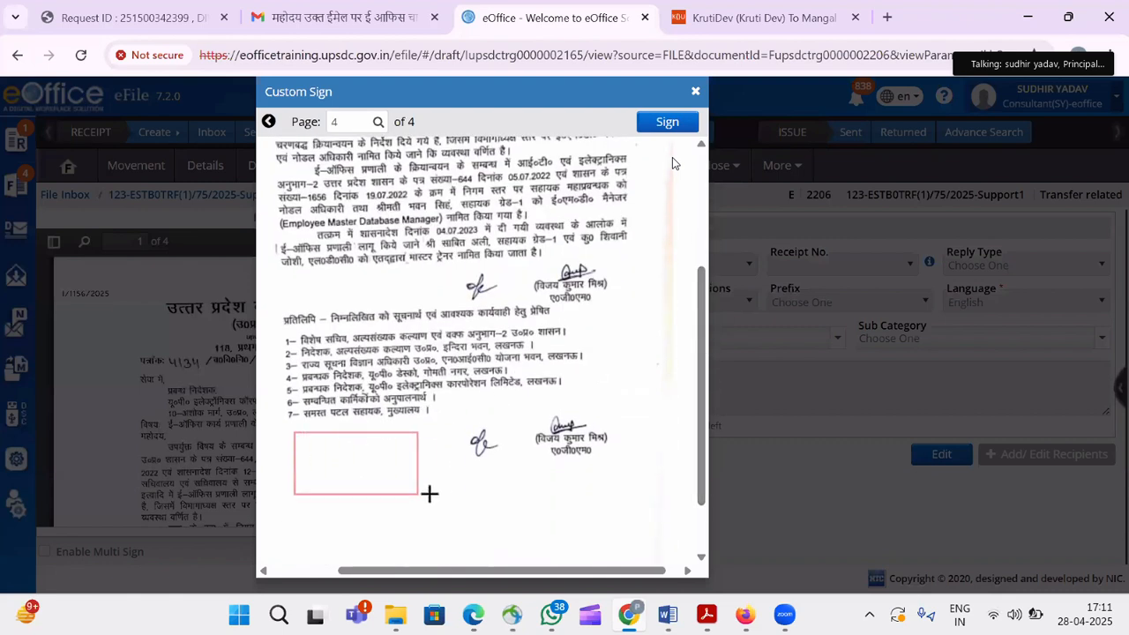
left_click(665, 123)
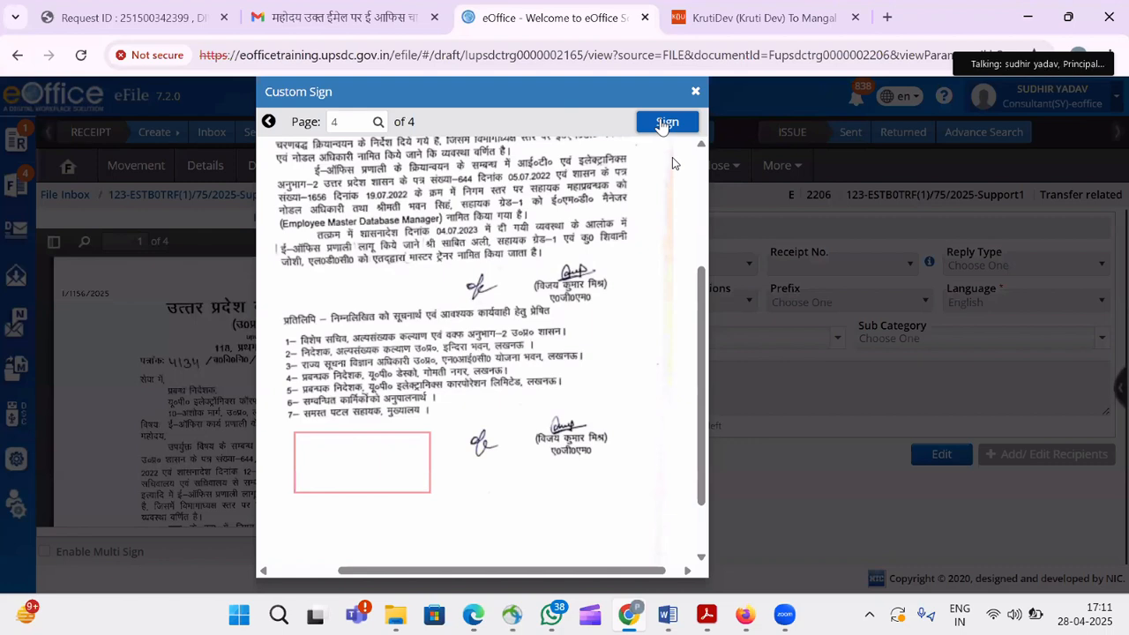
left_click(665, 123)
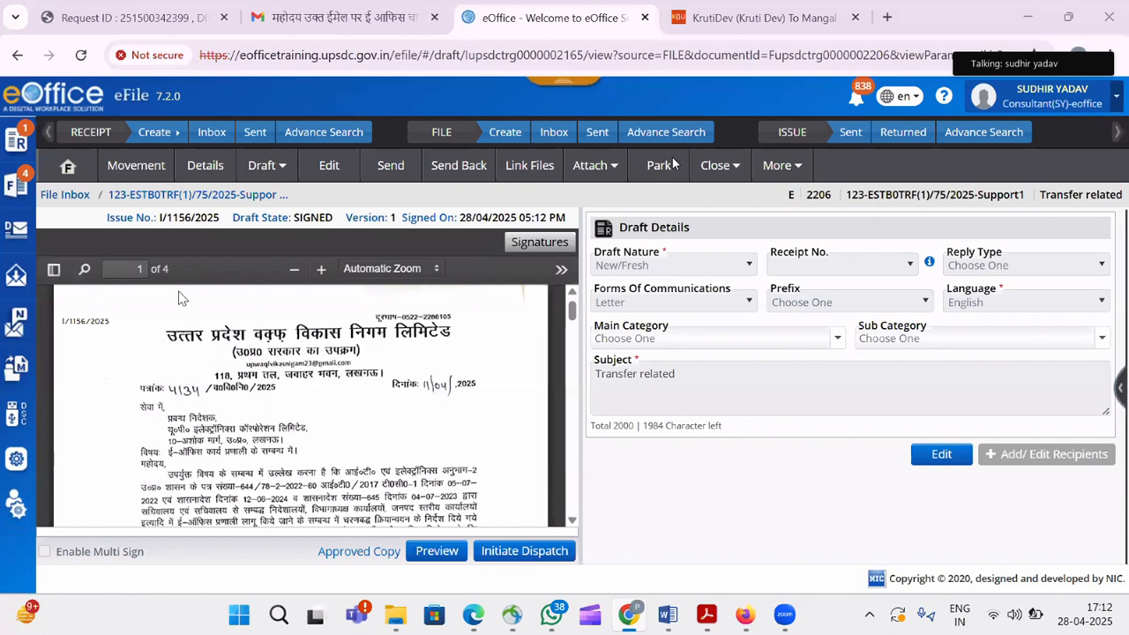
Start a new blank draft for file 2206 and bring up the Word letter to UPDESCO.
left_click(284, 177)
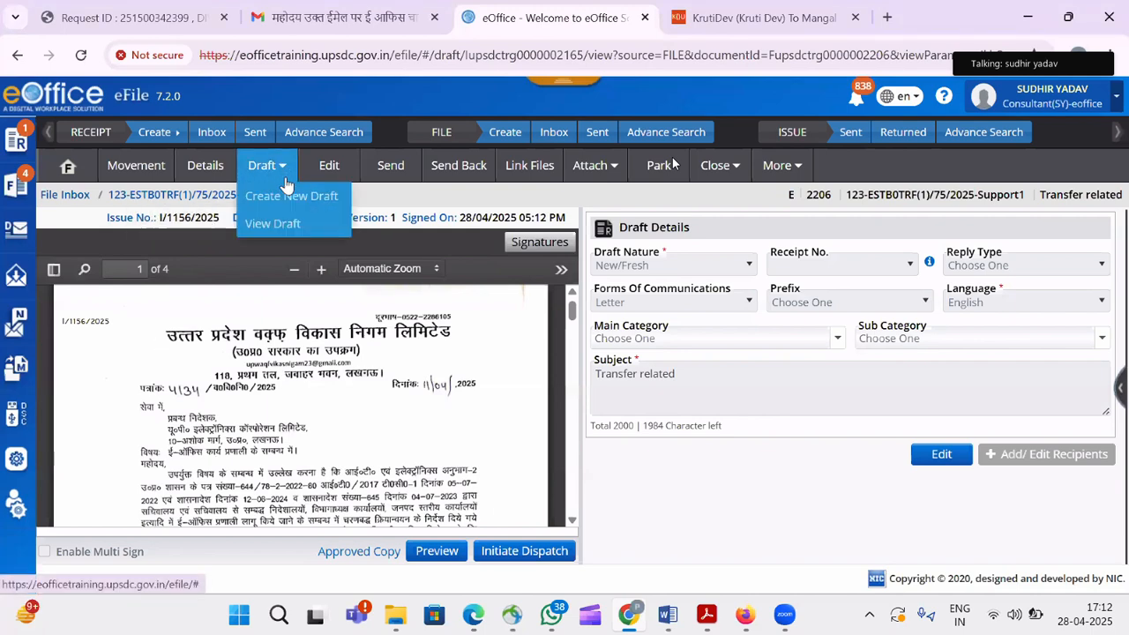
left_click(294, 194)
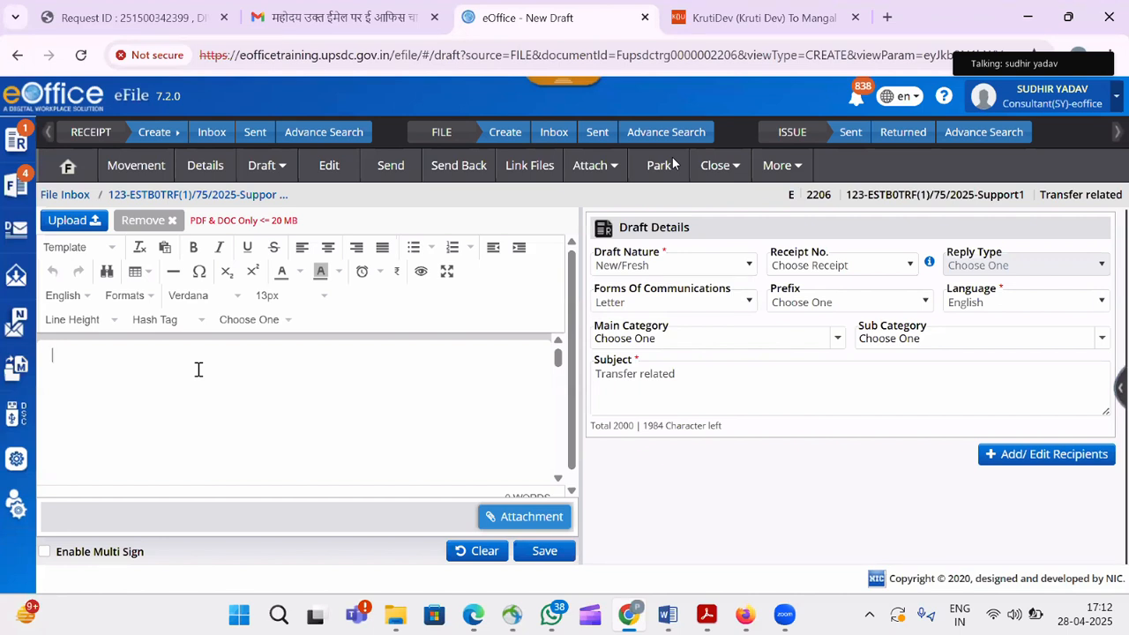
left_click(198, 369)
mouse_move(668, 615)
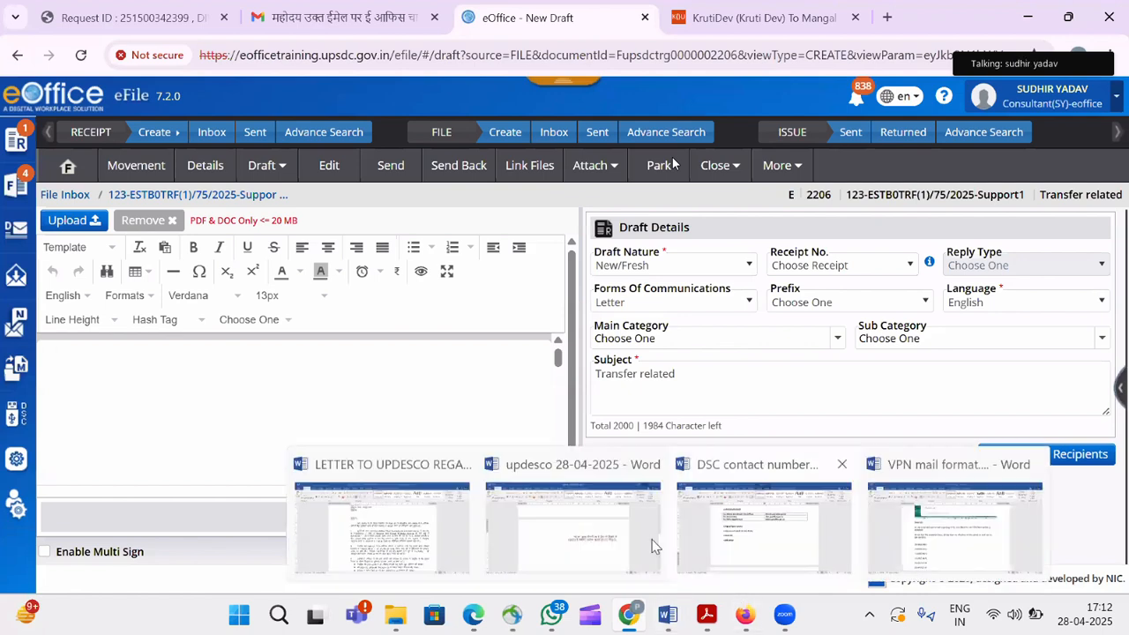
key("alt+Tab")
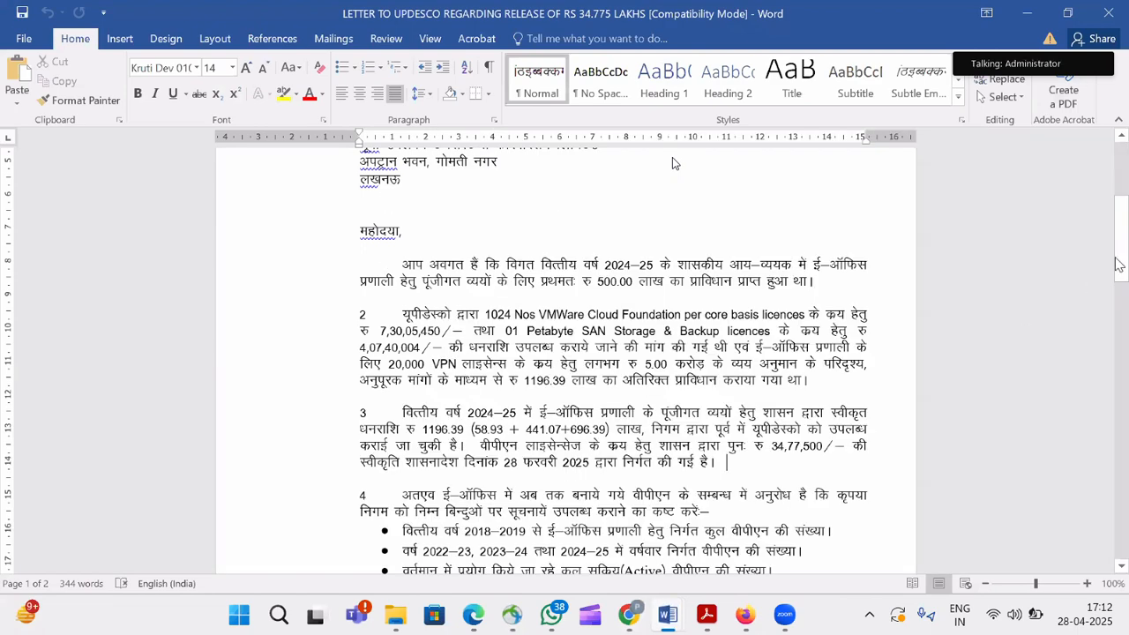
Copy the Word letter from the प्रबन्ध निदेशक addressee through paragraph 2, then return to eOffice.
left_click_drag(1120, 263, 1124, 225)
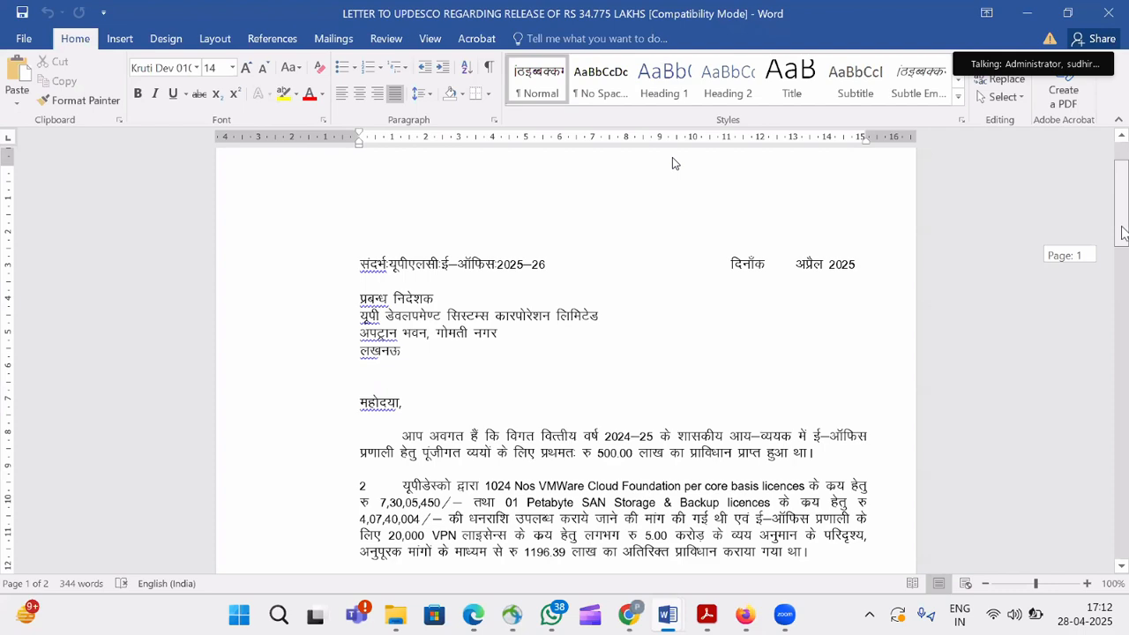
scroll(565, 353, "down", 2)
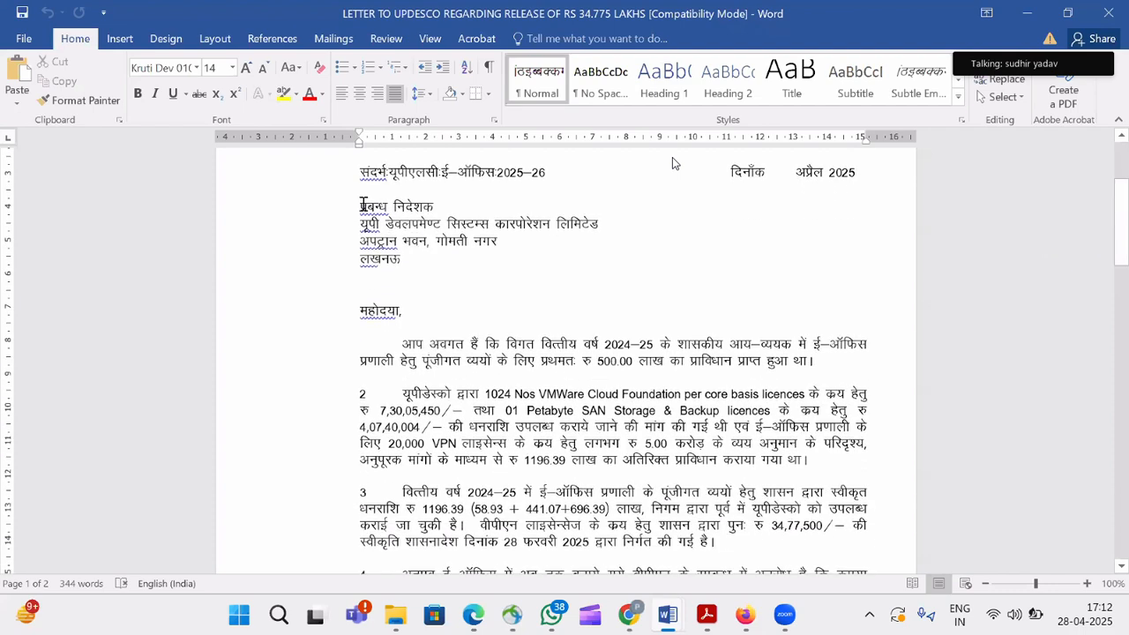
left_click_drag(362, 205, 775, 528)
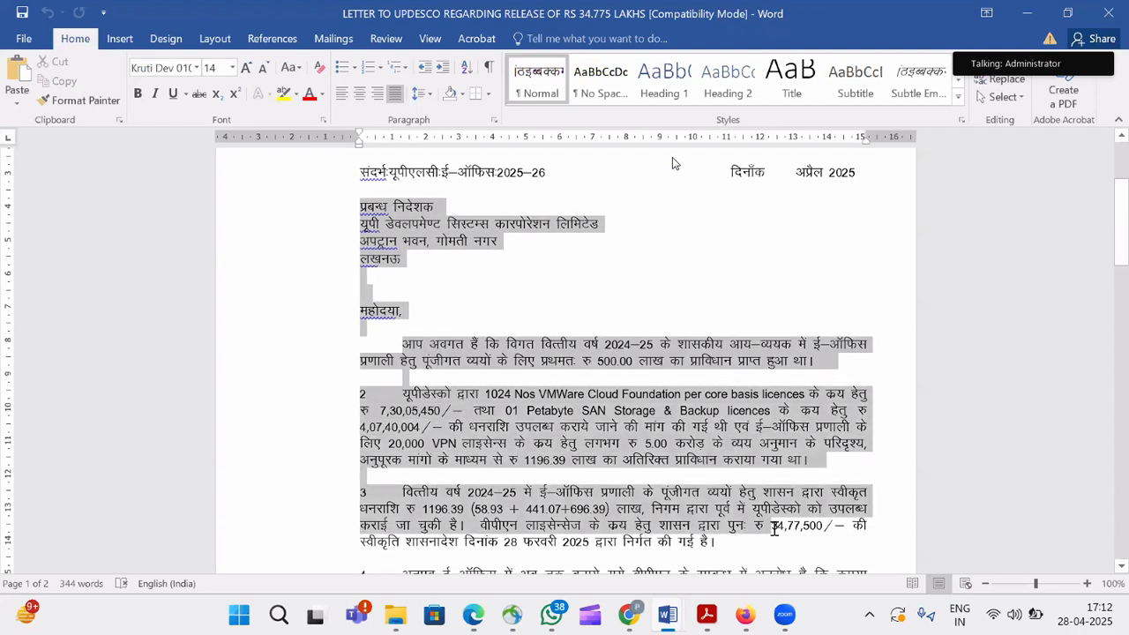
left_click_drag(830, 469, 812, 459)
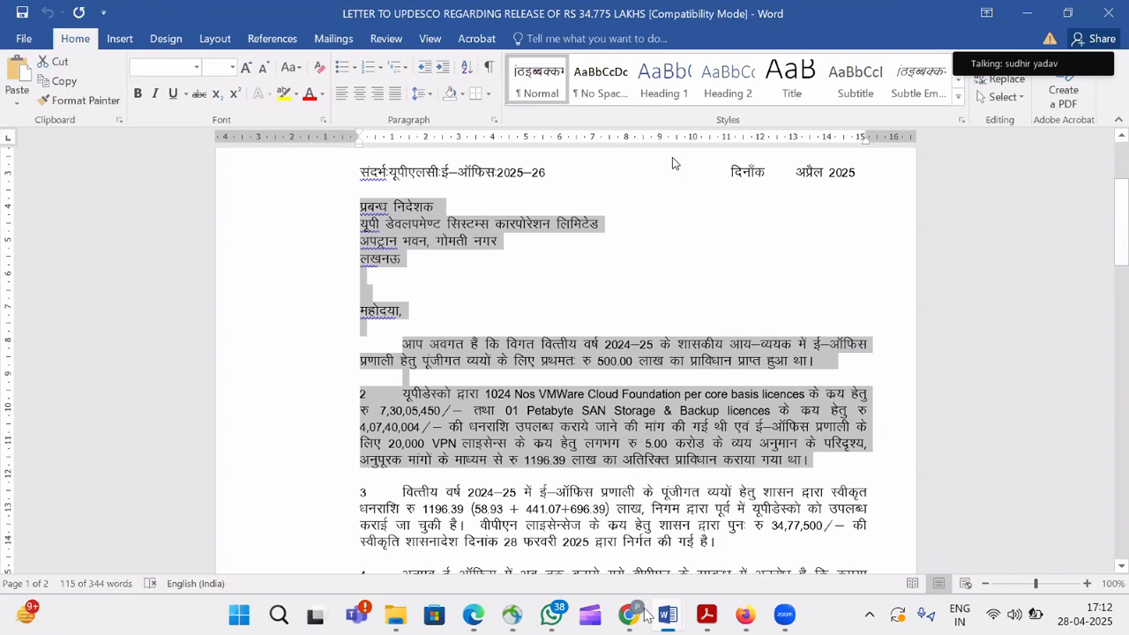
mouse_move(636, 616)
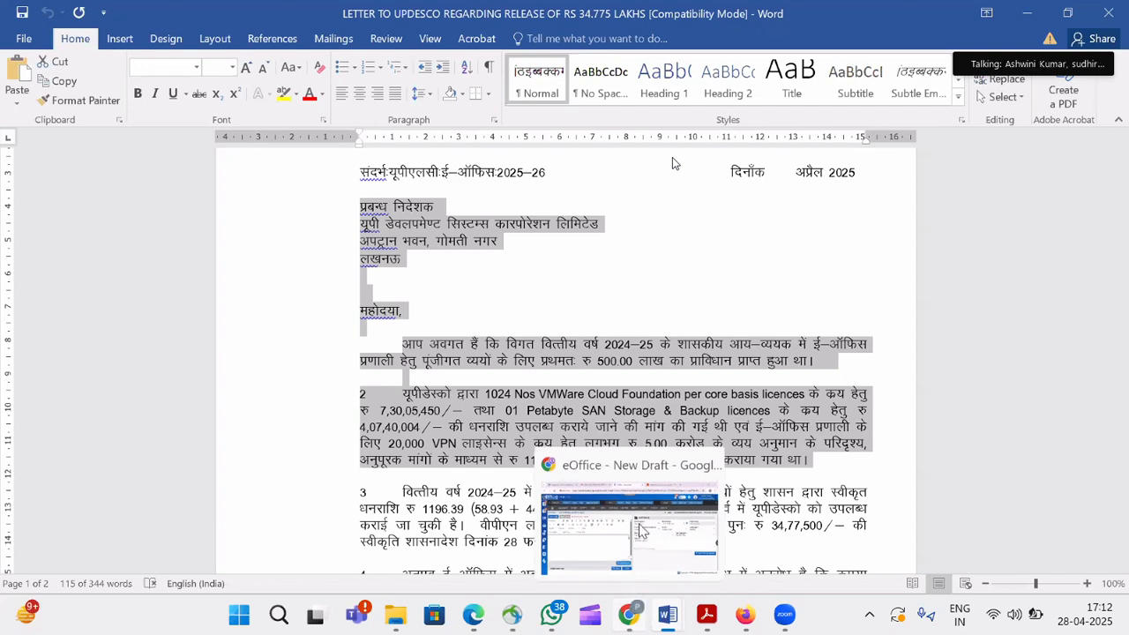
left_click(565, 476)
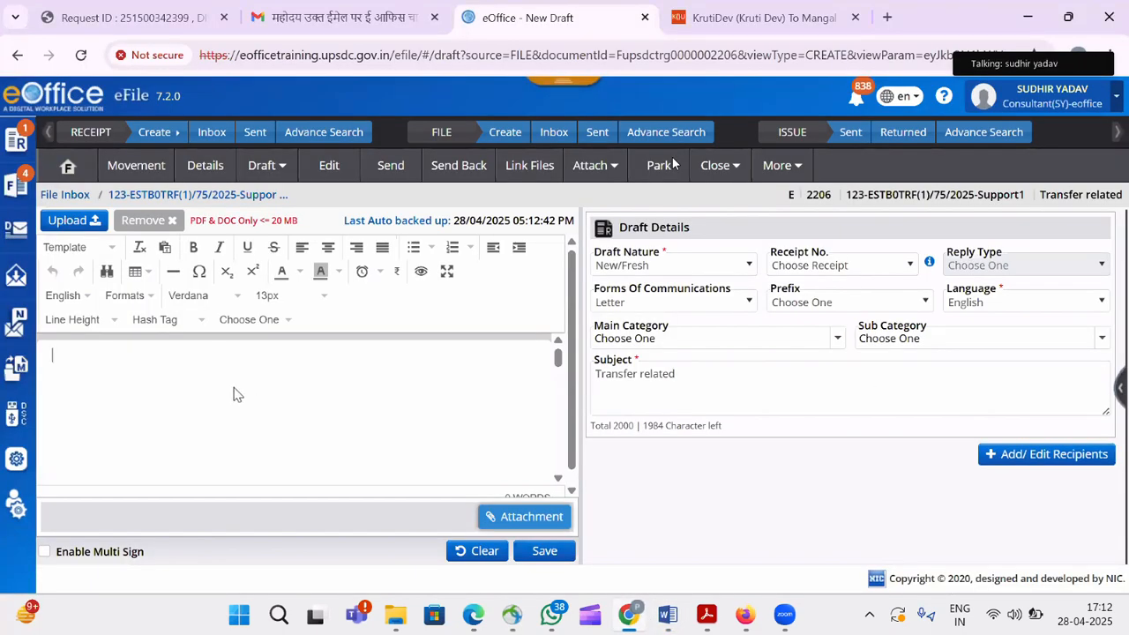
Paste the Hindi letter into the draft body and delete the blank lines above महोदया.
key("ctrl+v")
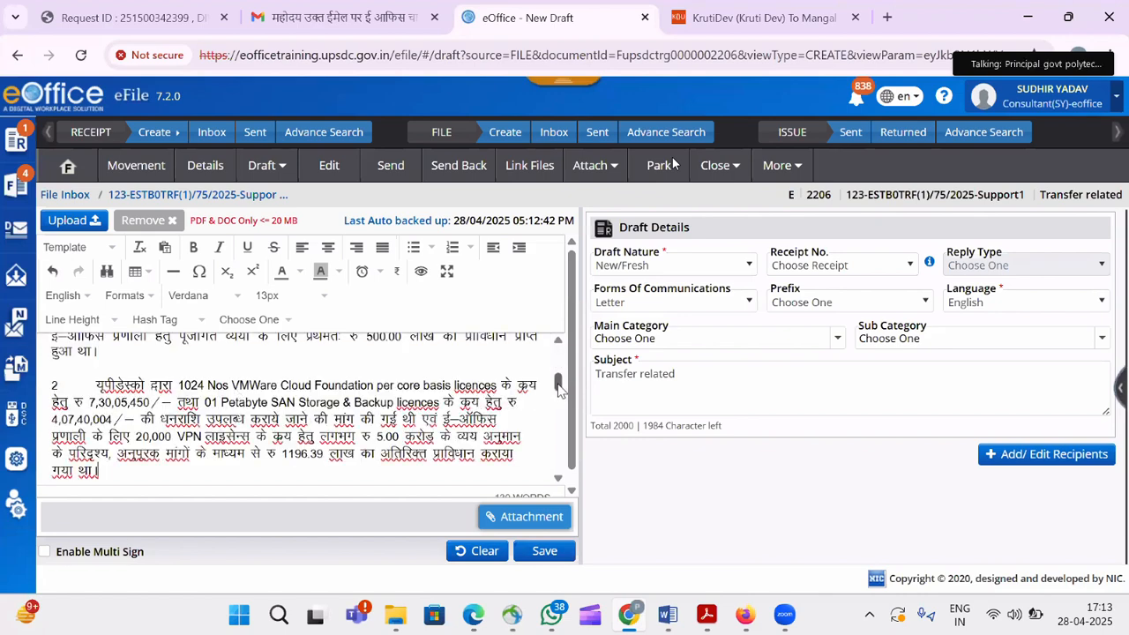
mouse_move(560, 387)
left_mouse_down()
mouse_move(563, 357)
mouse_move(558, 367)
left_mouse_up()
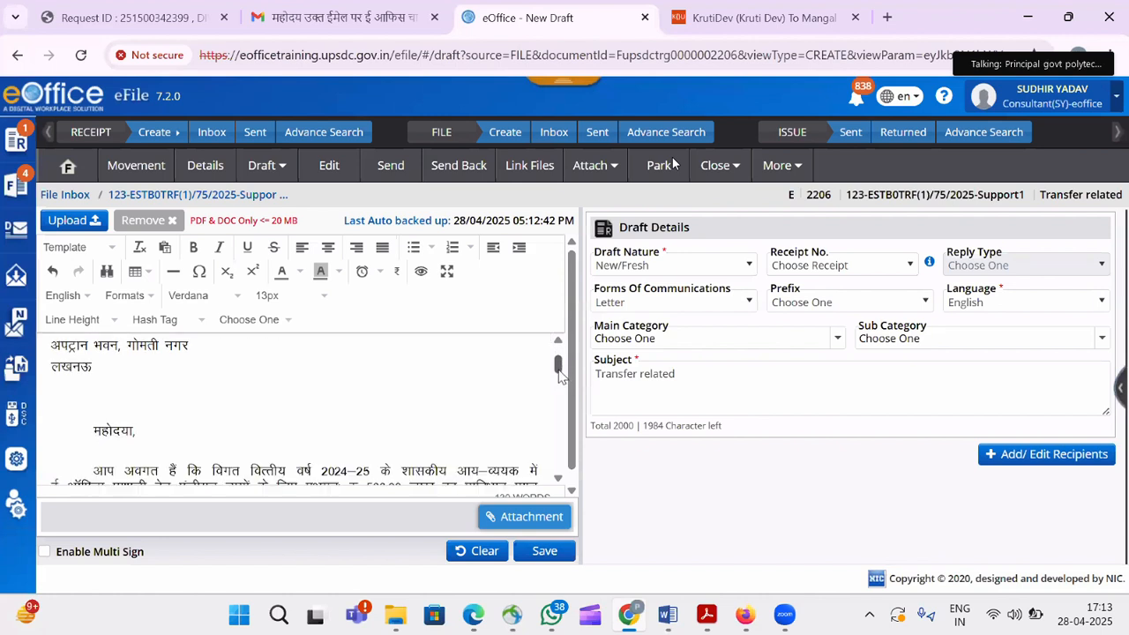
left_click(104, 389)
key("BackSpace")
key("BackSpace")
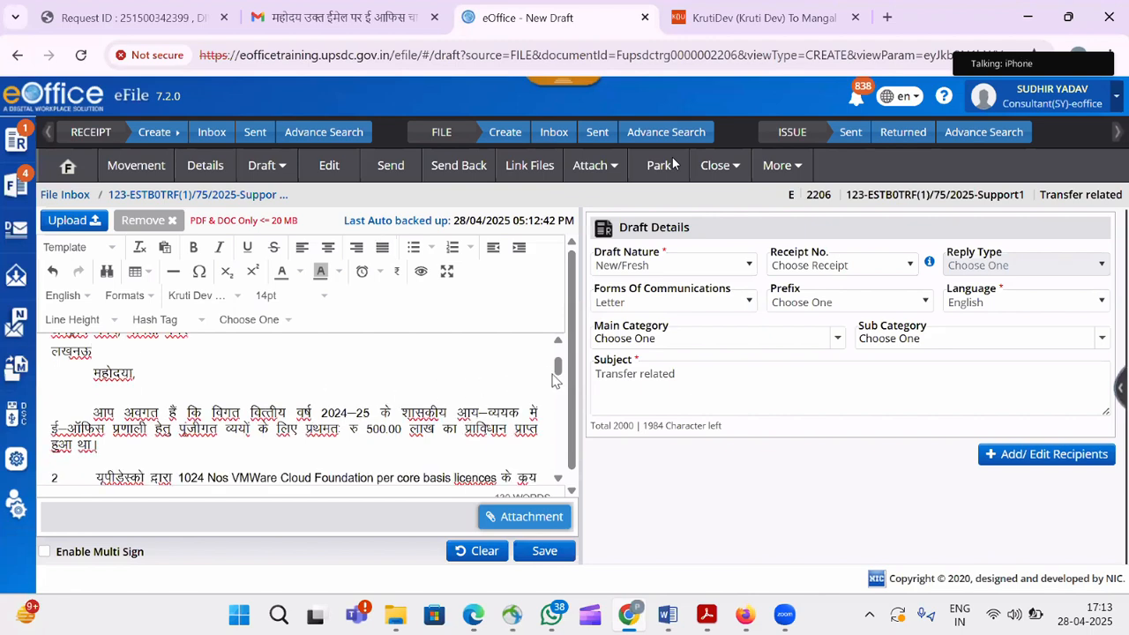
mouse_move(558, 374)
left_mouse_down()
mouse_move(560, 433)
mouse_move(562, 358)
left_mouse_up()
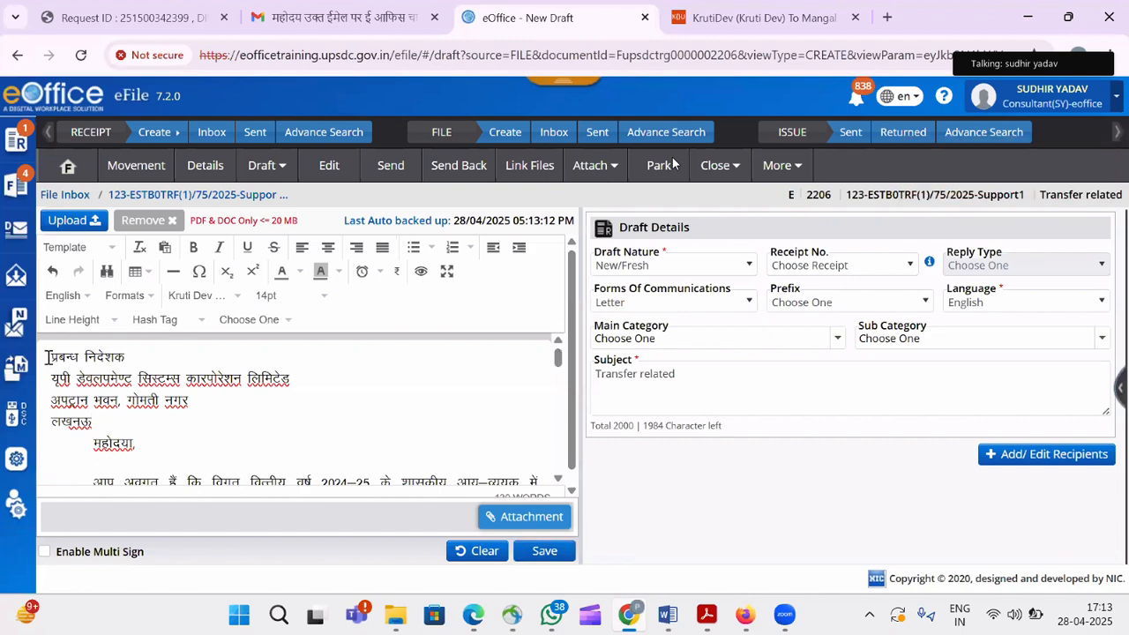
left_click_drag(45, 356, 494, 454)
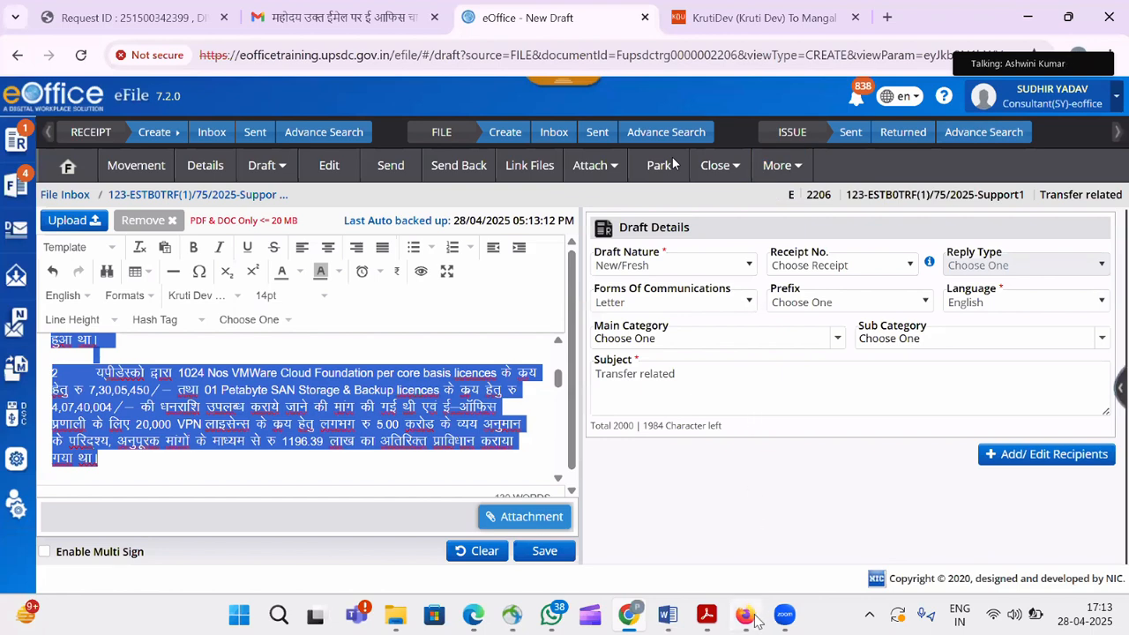
mouse_move(754, 622)
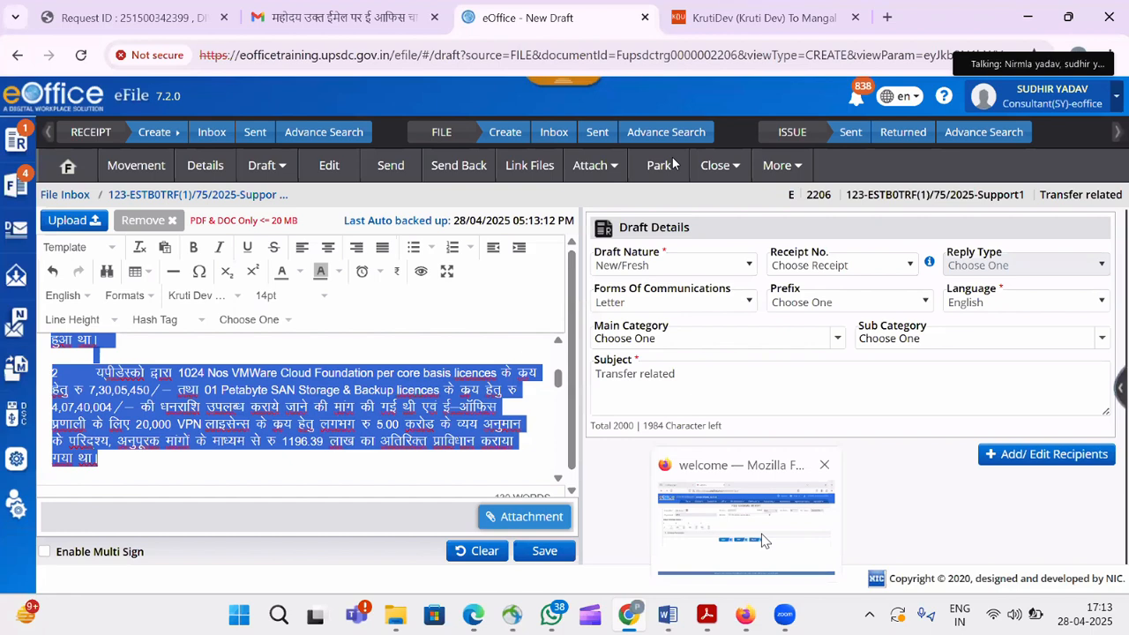
left_click(313, 406)
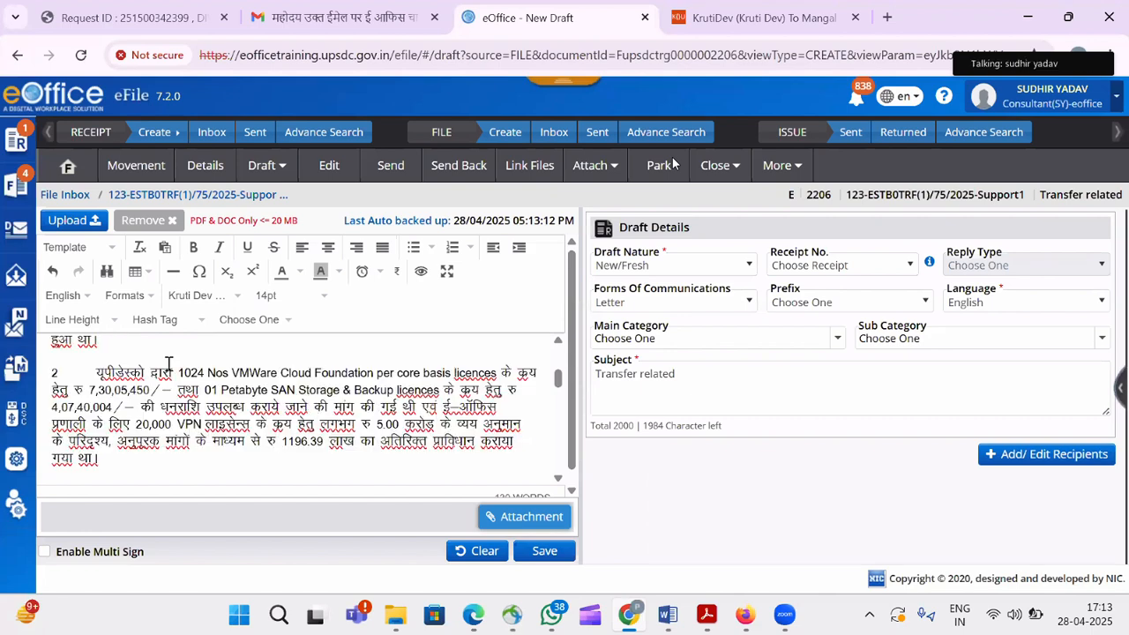
Attempt to save the draft, then select the E-OFFICE INSTANCES content in the DSC contact number document.
left_click(544, 553)
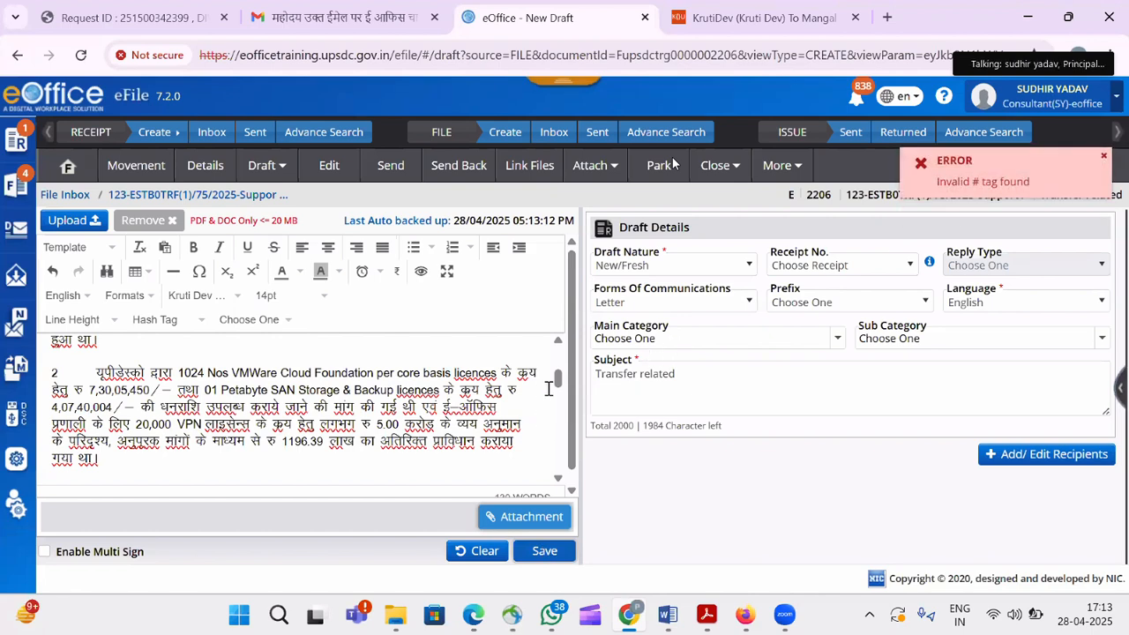
left_click_drag(558, 381, 559, 358)
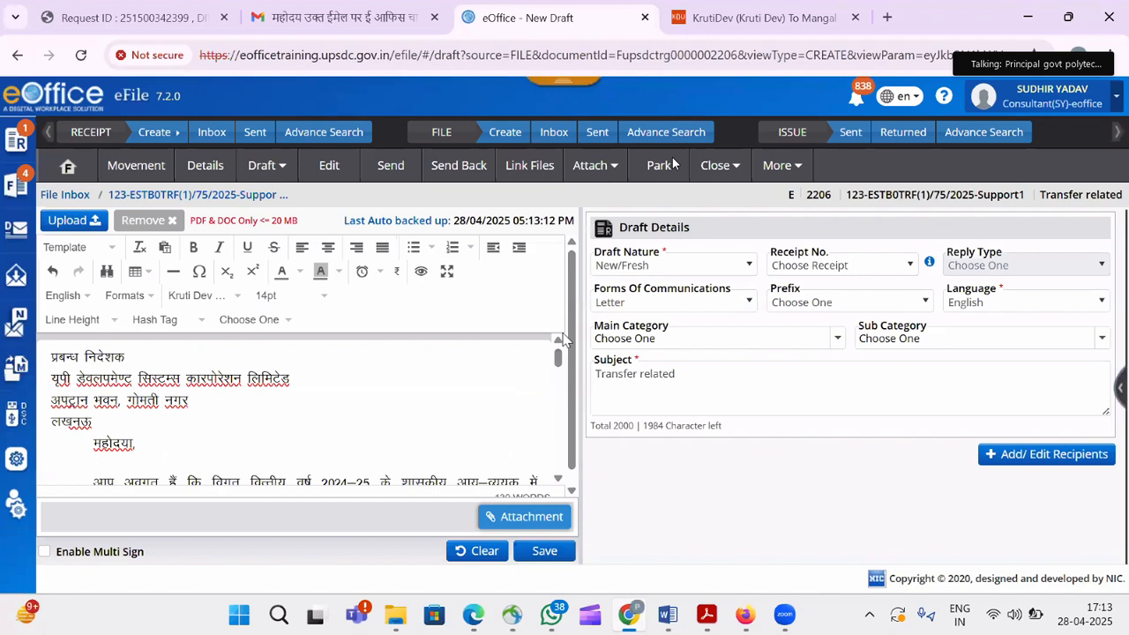
mouse_move(668, 615)
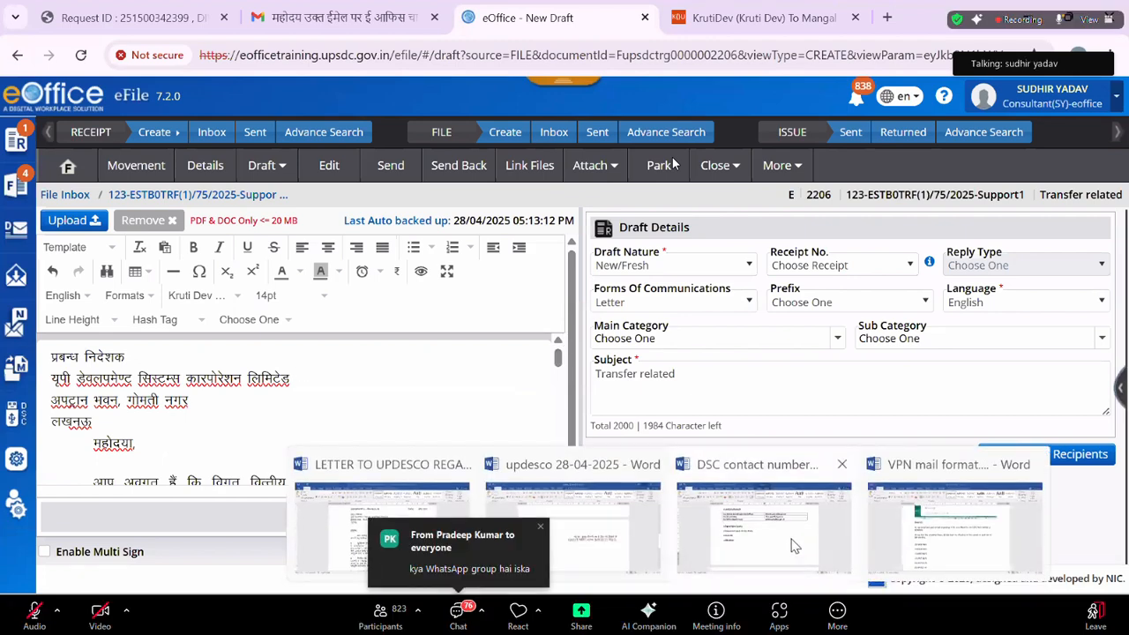
left_click(802, 549)
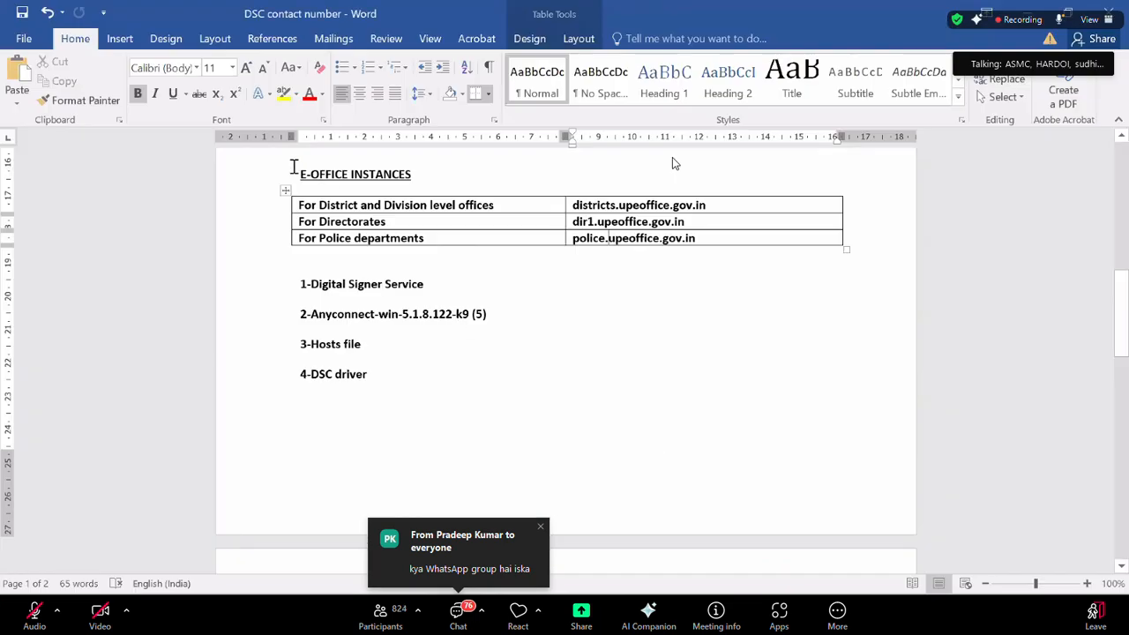
left_click_drag(297, 167, 432, 386)
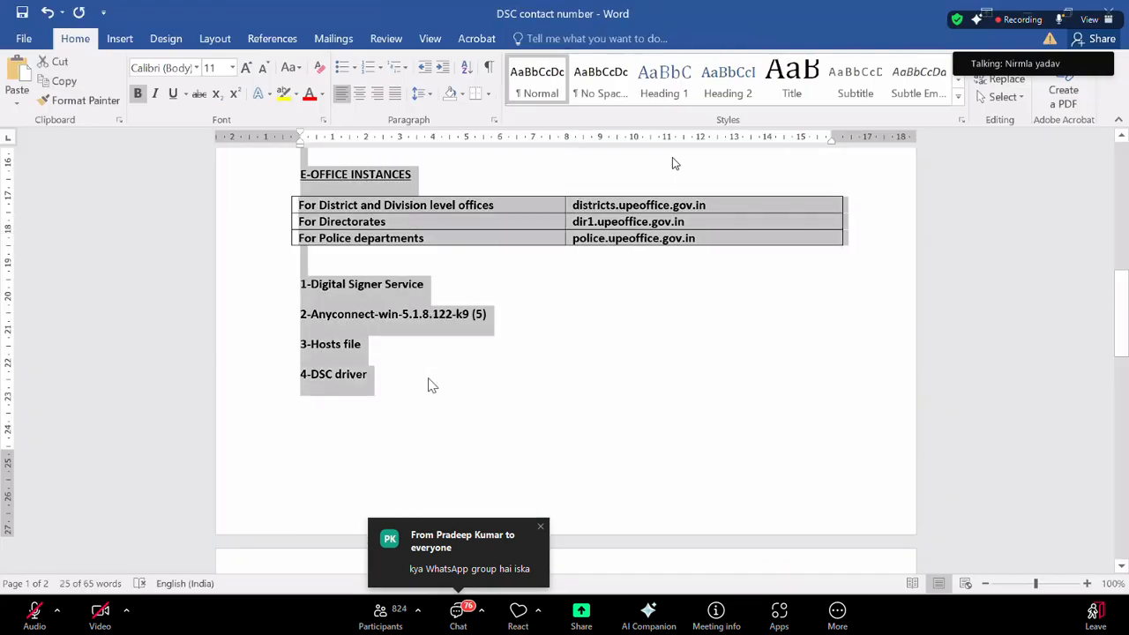
key("alt+Tab")
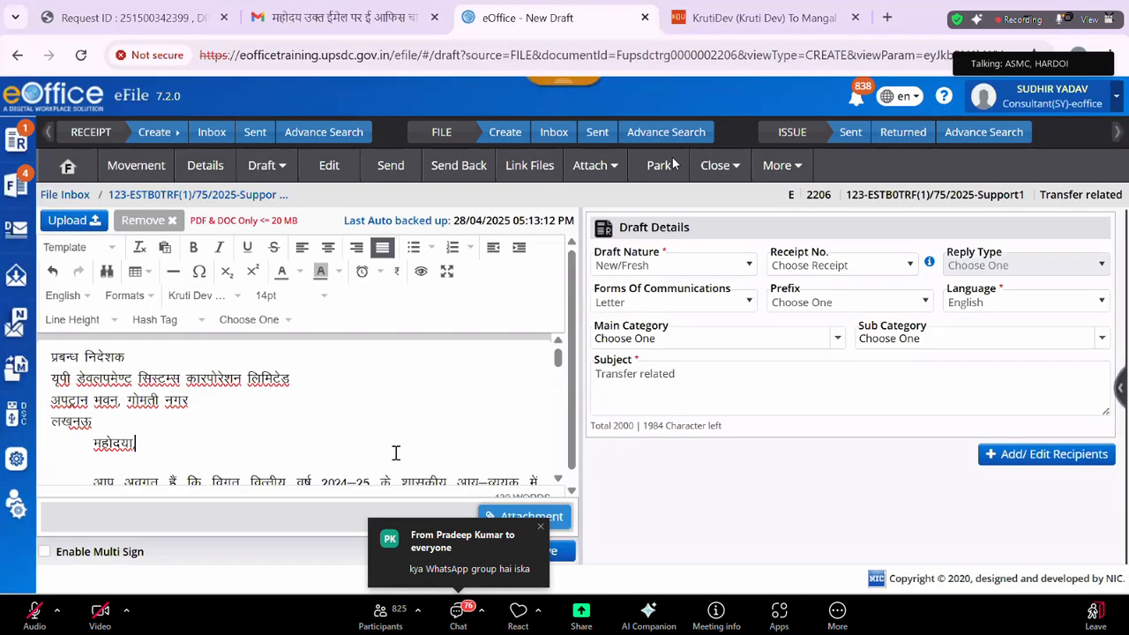
Replace the body with the E-OFFICE INSTANCES content, save as DFA/2164, and approve it as I/1157/2025.
key("ctrl+a")
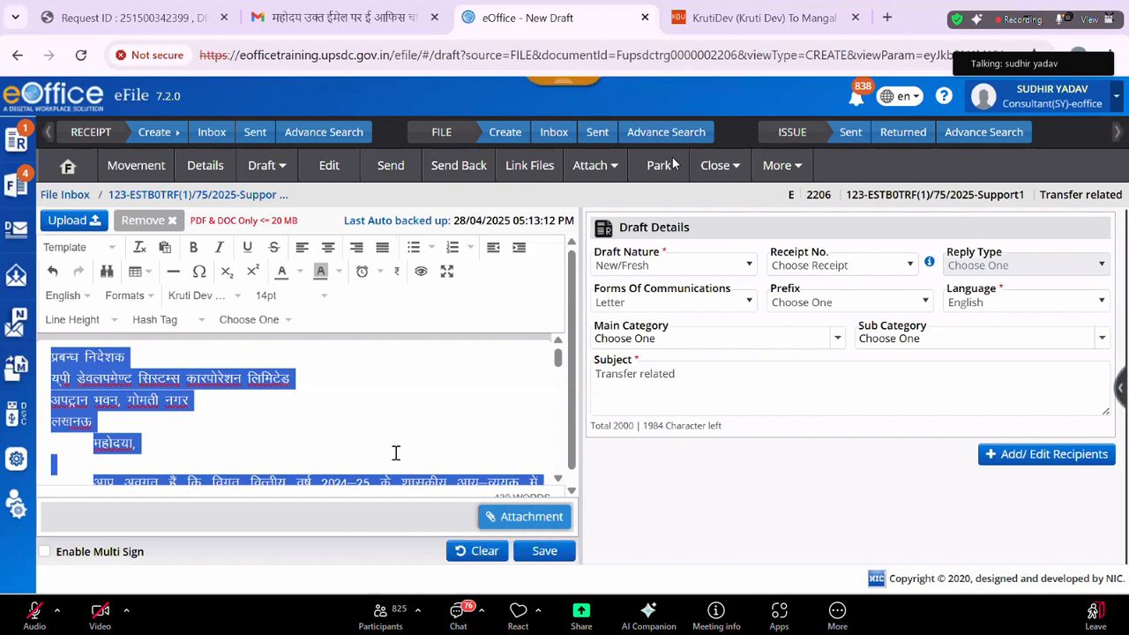
key("ctrl+v")
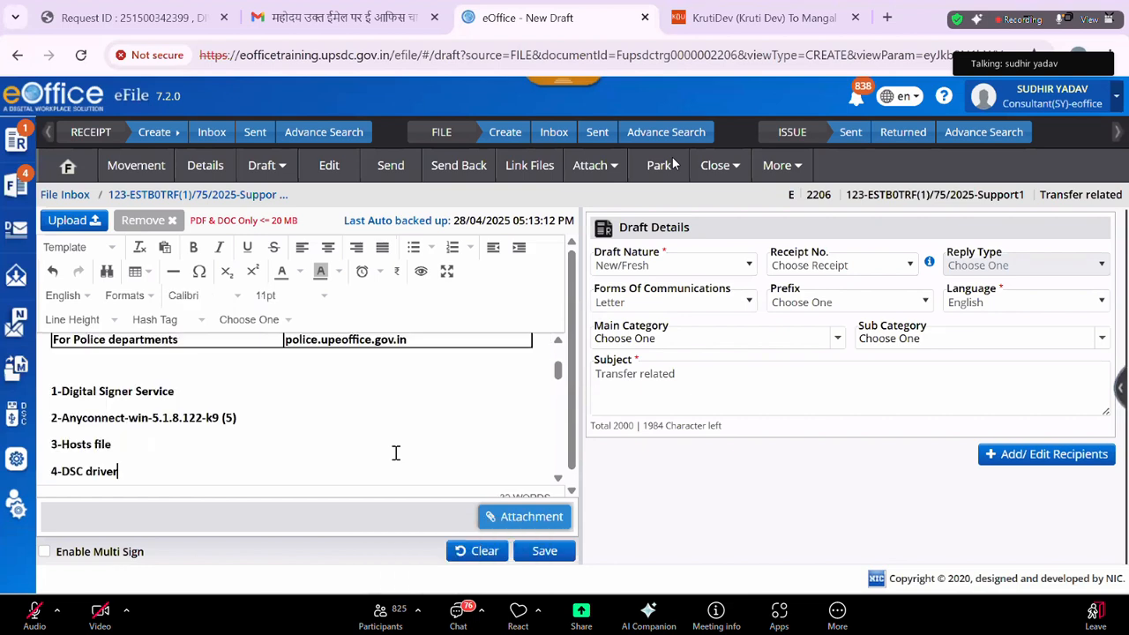
left_click(544, 551)
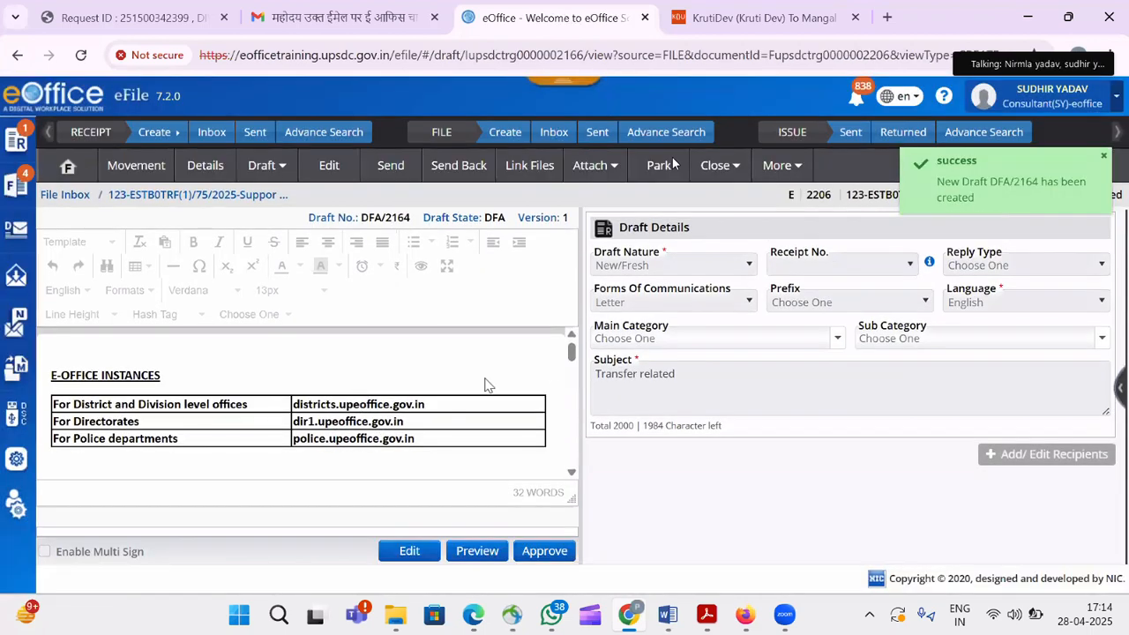
scroll(566, 412, "down", 5)
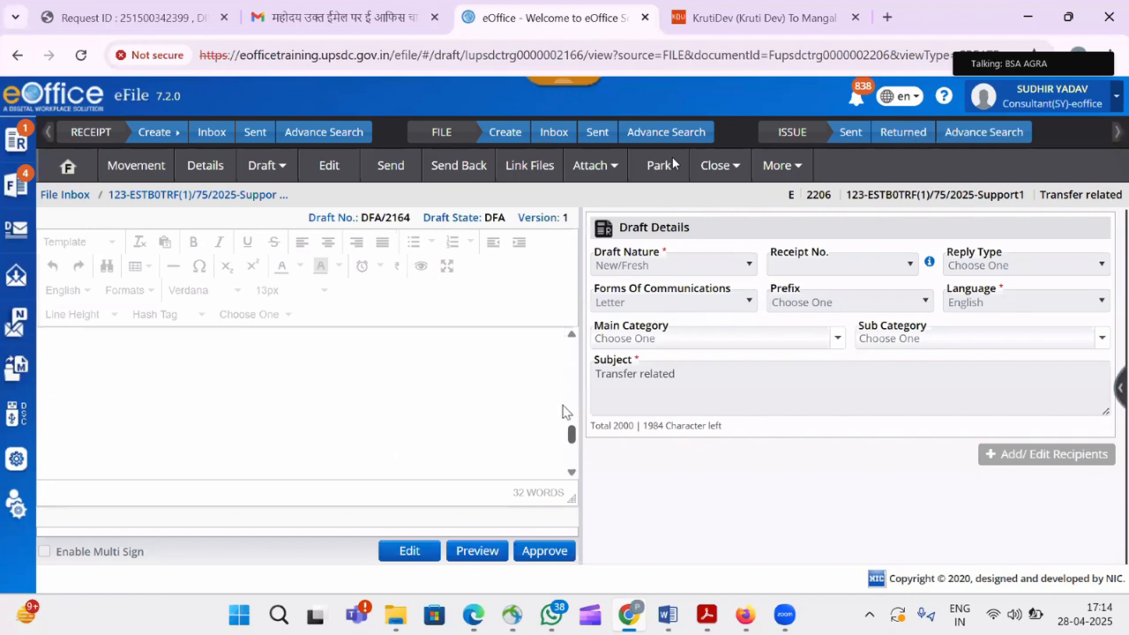
scroll(566, 412, "up", 5)
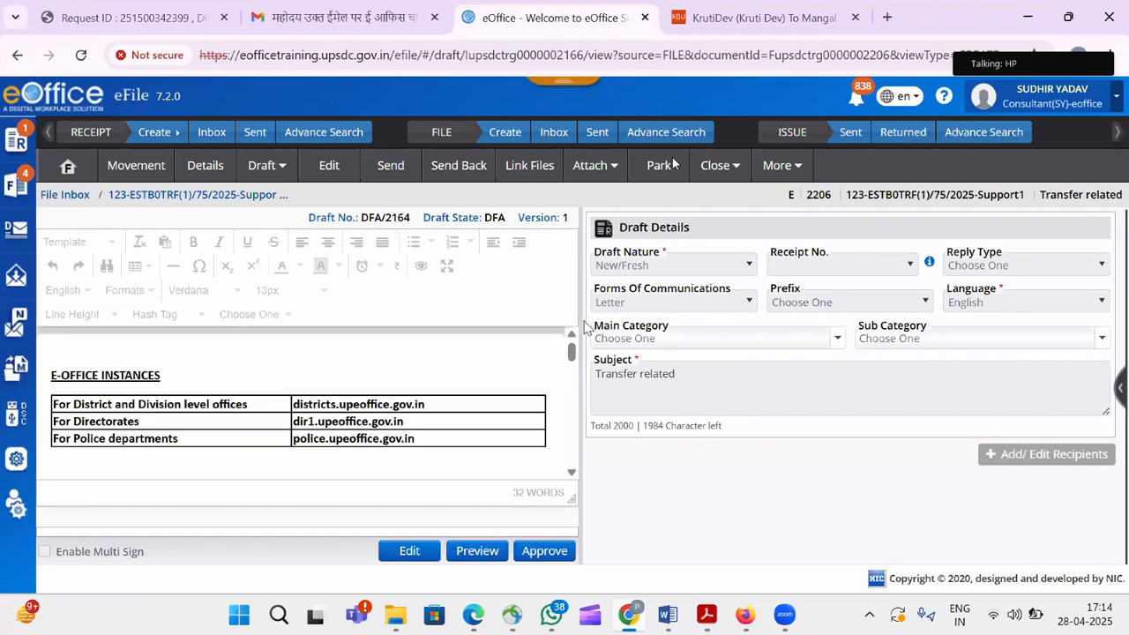
left_click(534, 552)
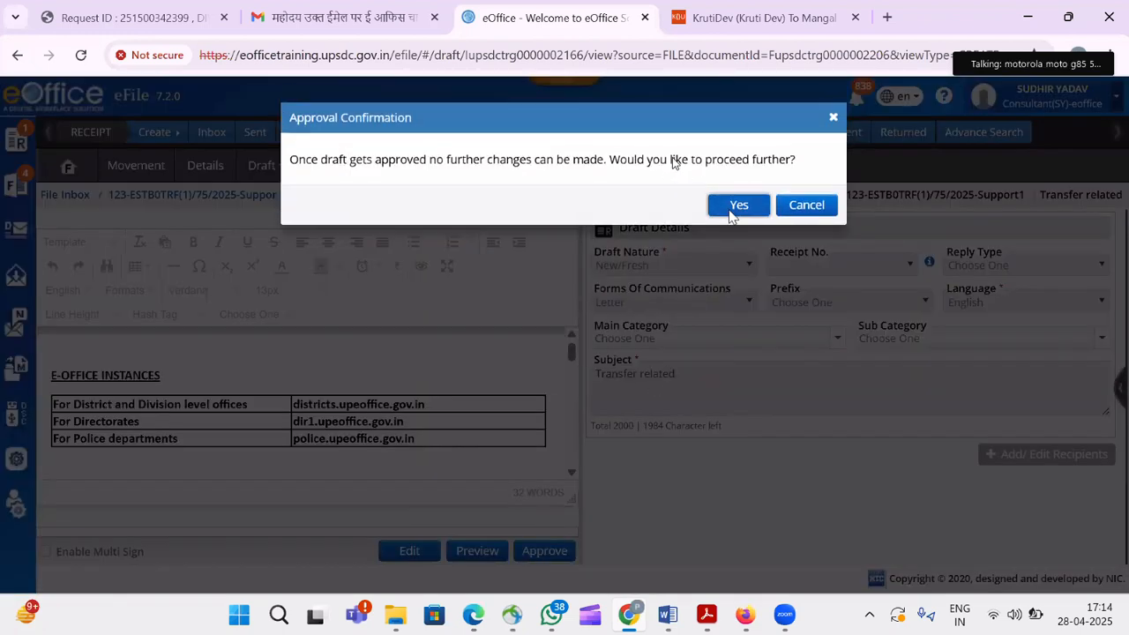
left_click(732, 212)
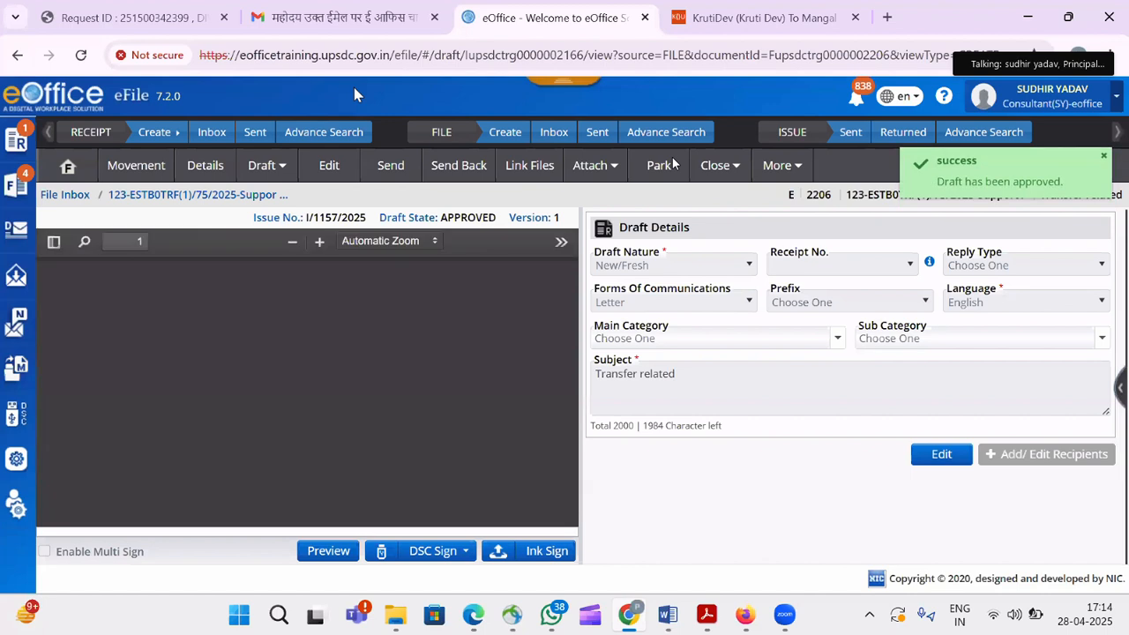
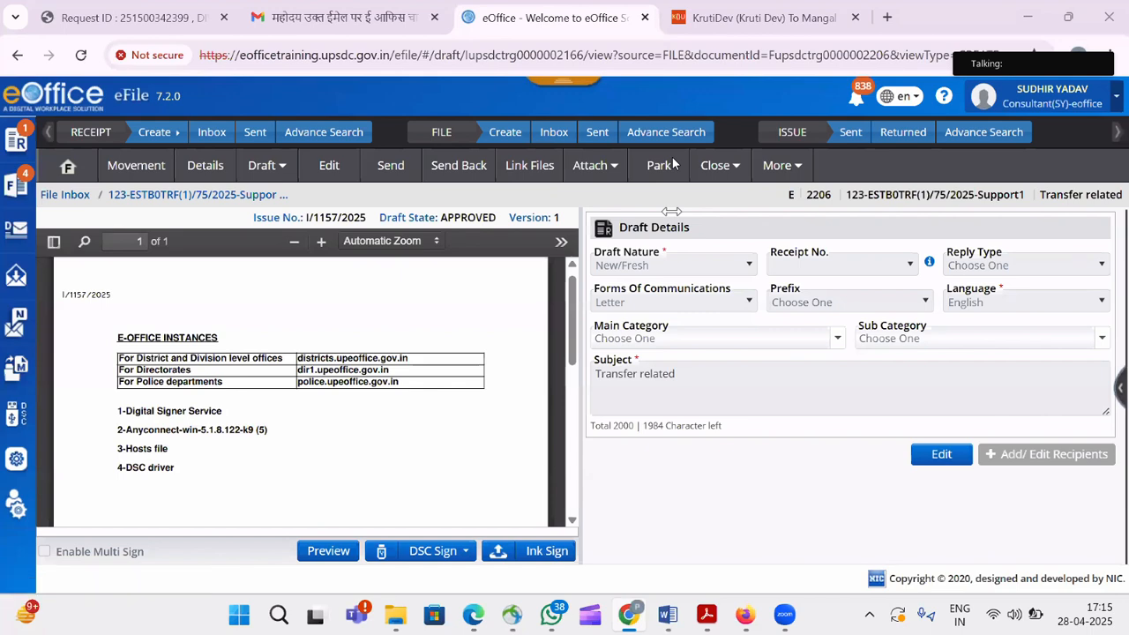
Check the returned issues, then open Transfer related file 123-ESTB0TRF(1)/75/2025-Support1 from the file inbox.
left_click(903, 132)
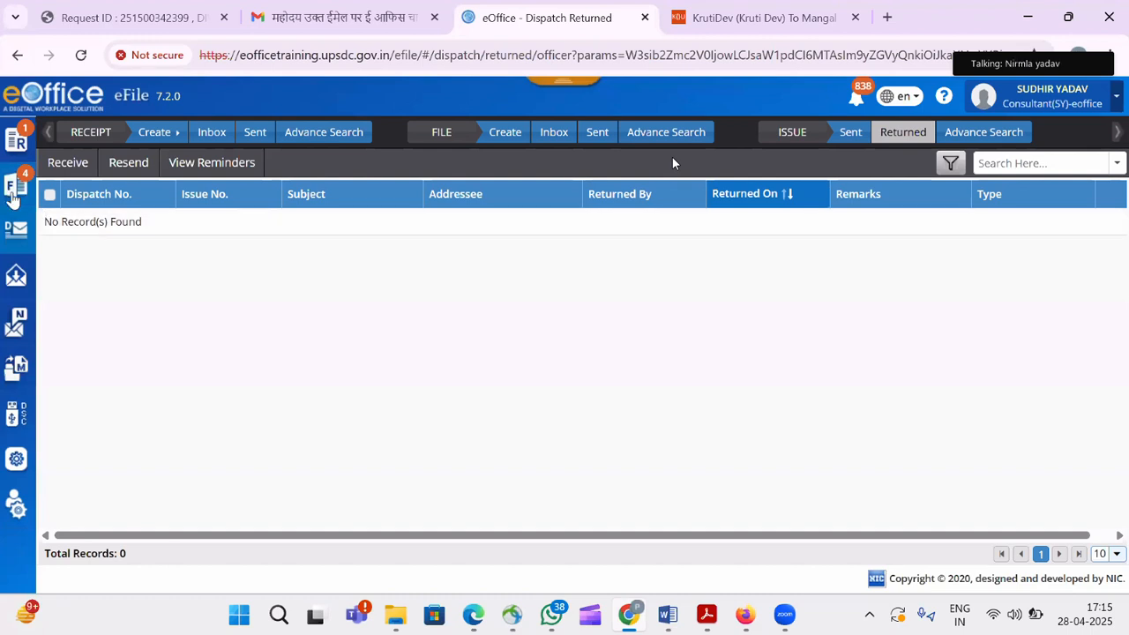
mouse_move(16, 190)
left_click(105, 330)
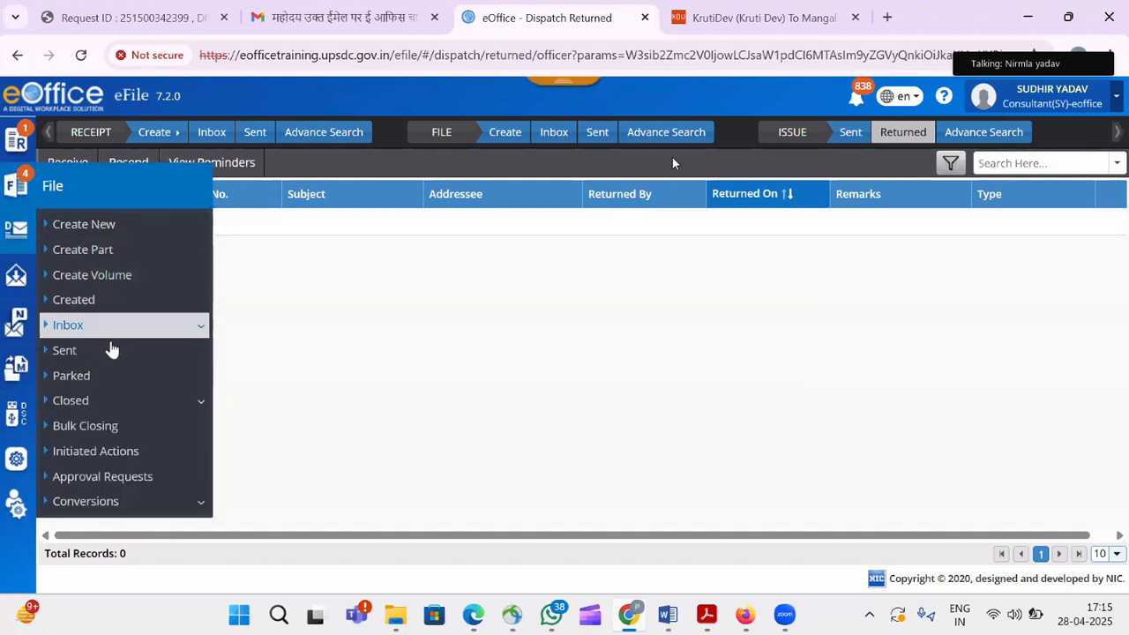
left_click(109, 352)
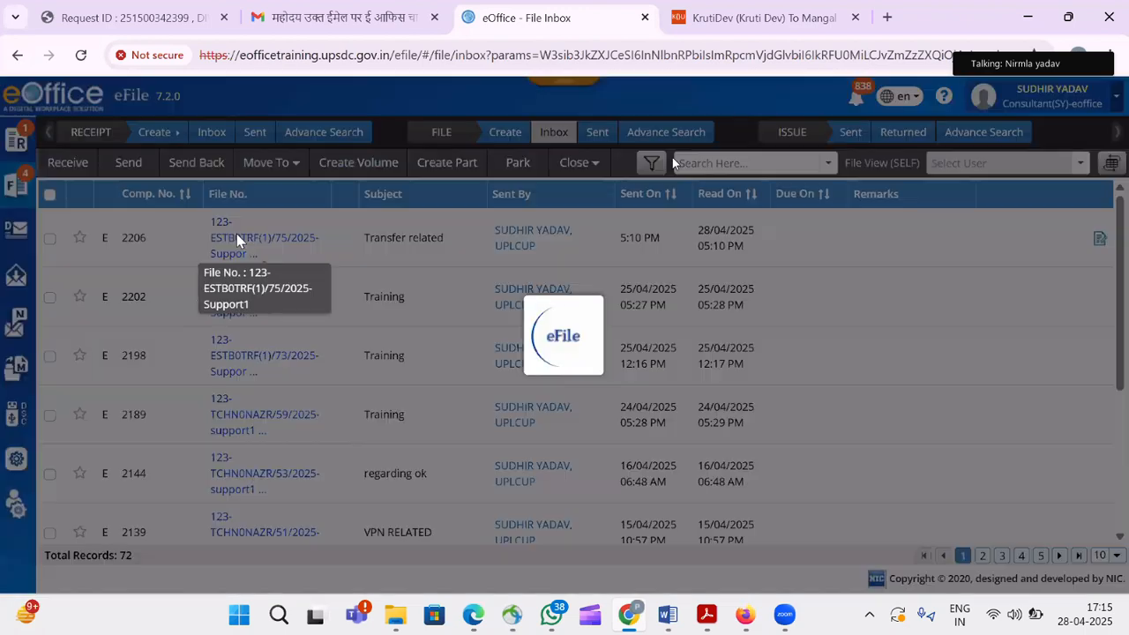
left_click(236, 234)
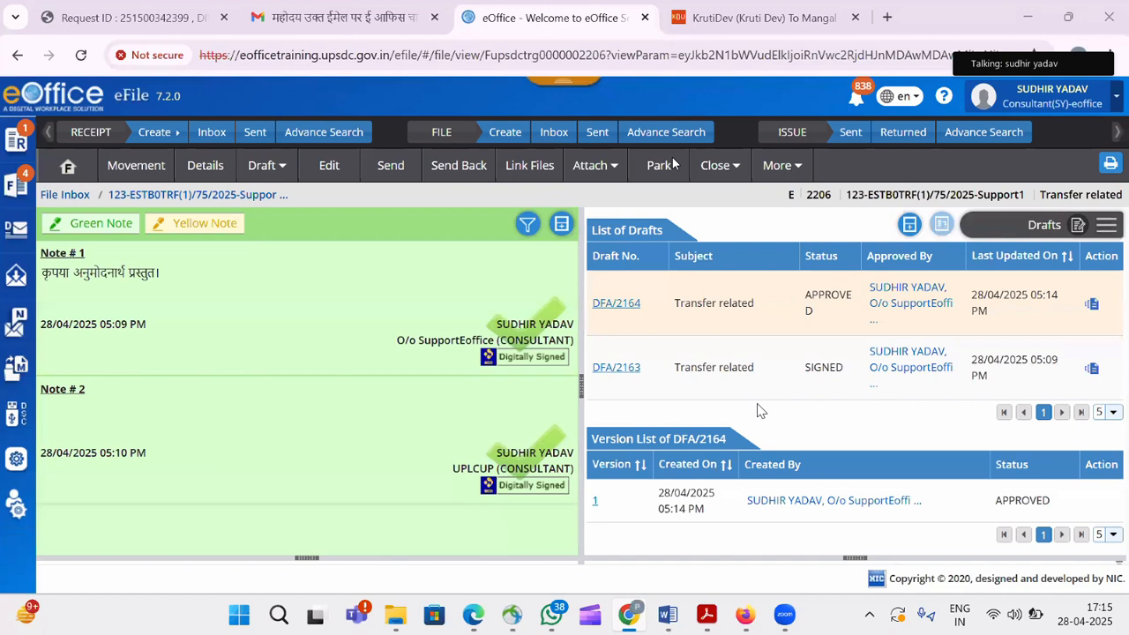
Sign approved draft DFA/2164 with a Custom digital signature.
left_click(617, 303)
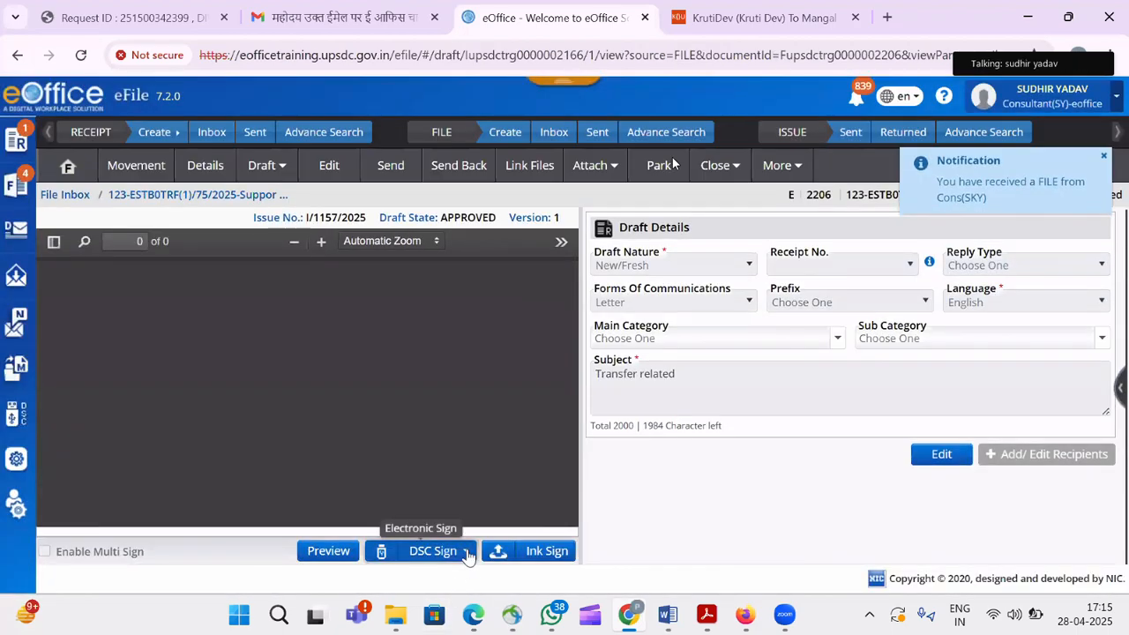
left_click(465, 551)
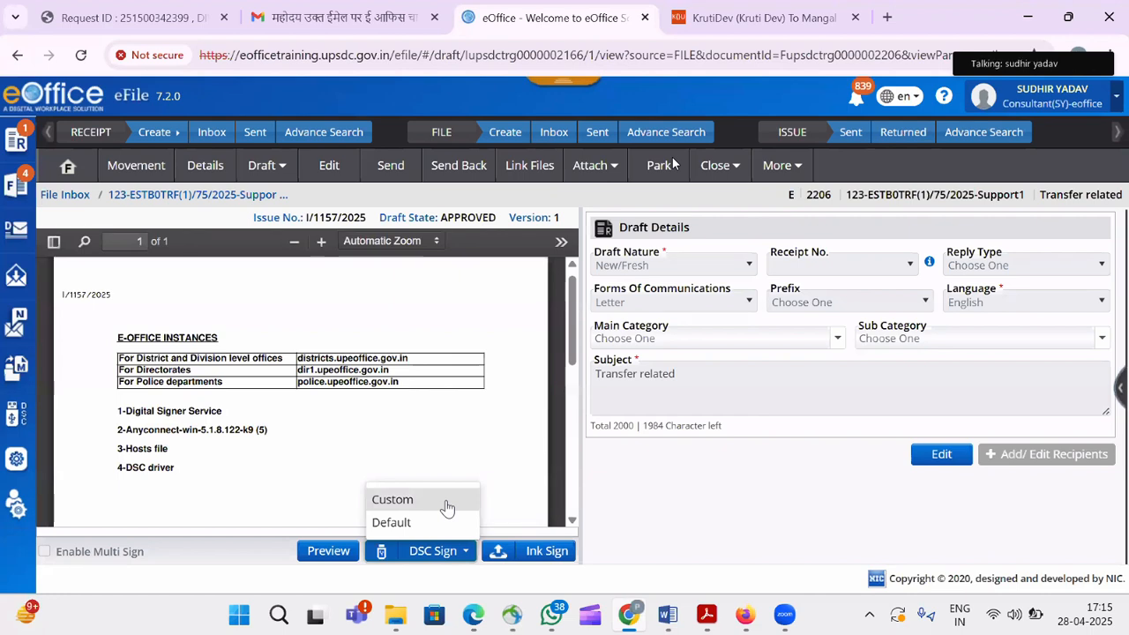
left_click(448, 505)
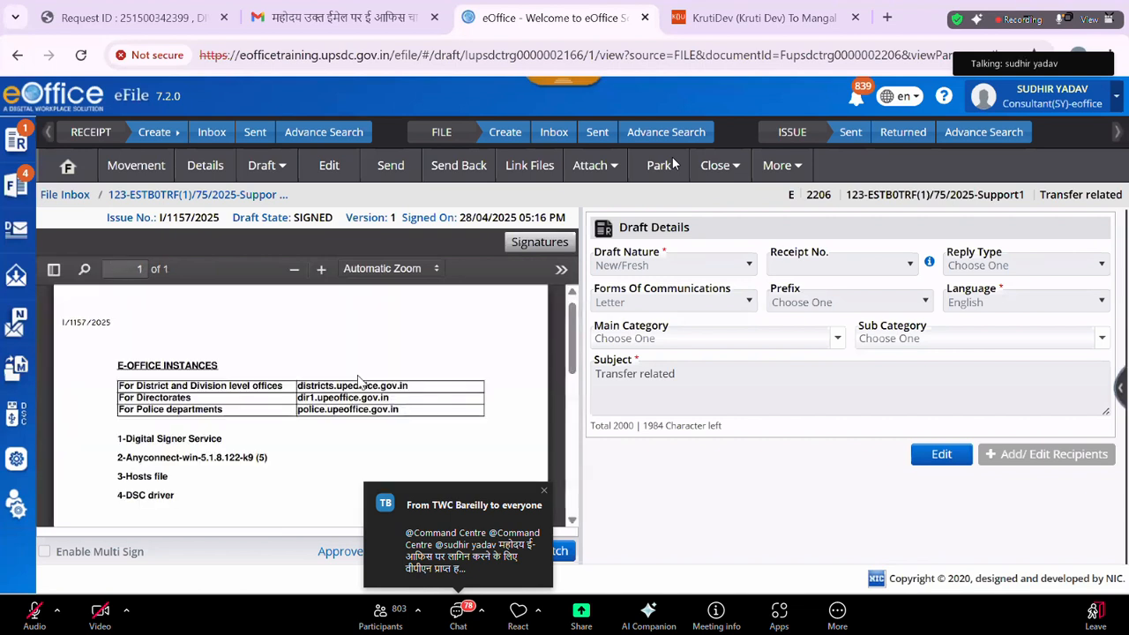
Start dispatching I/1157/2025 with Intra eOffice recipients filtered to the UPLCUP department.
left_click(526, 551)
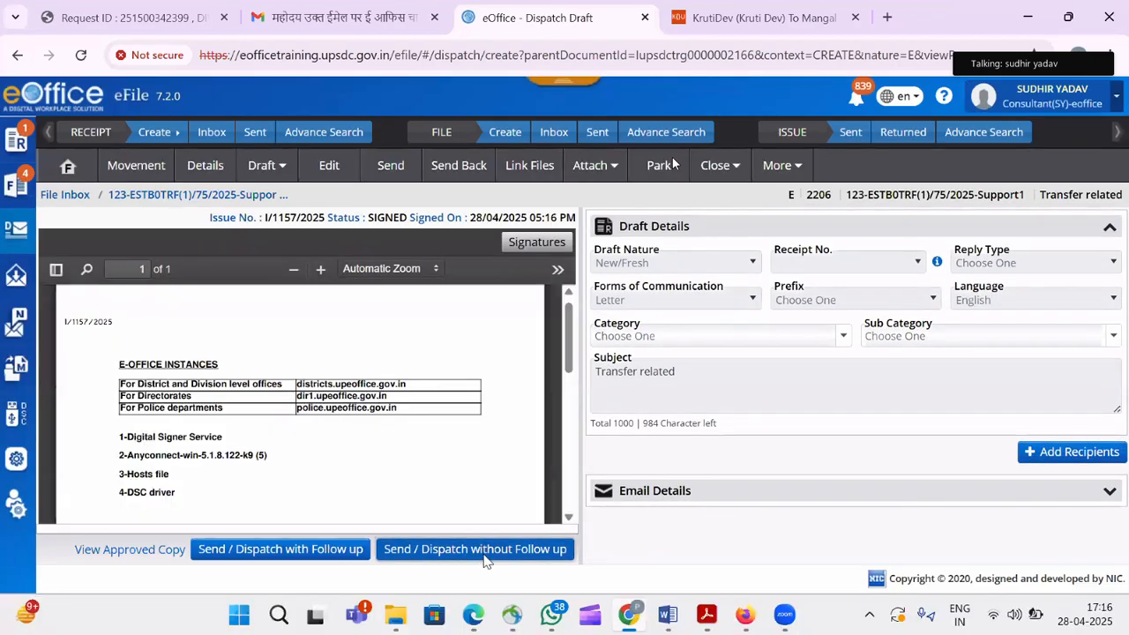
left_click(1050, 457)
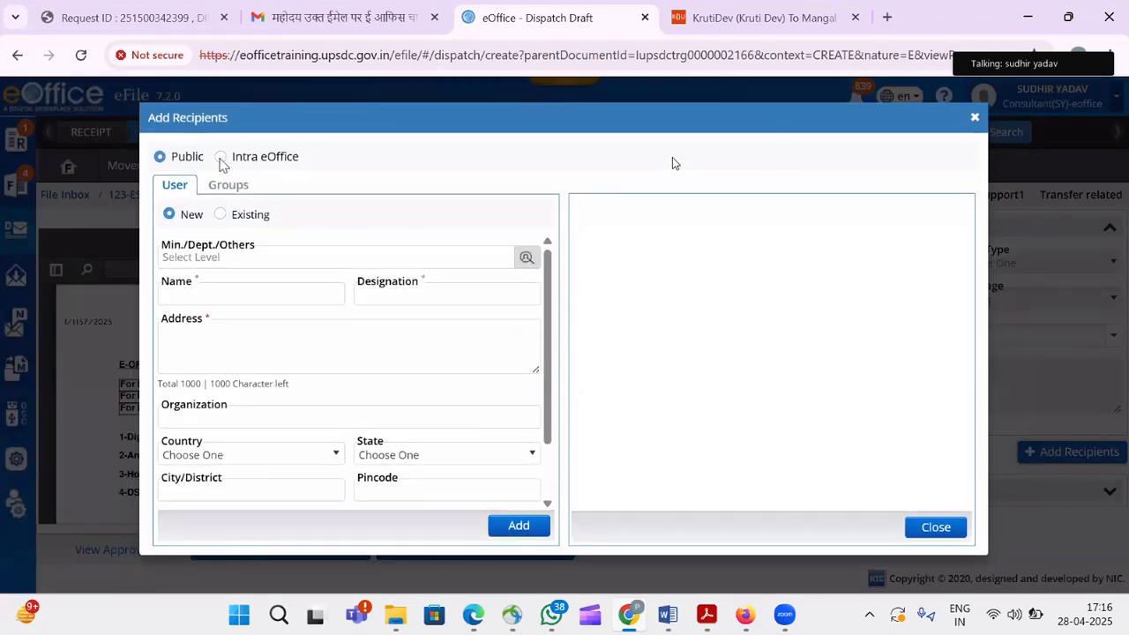
left_click(221, 158)
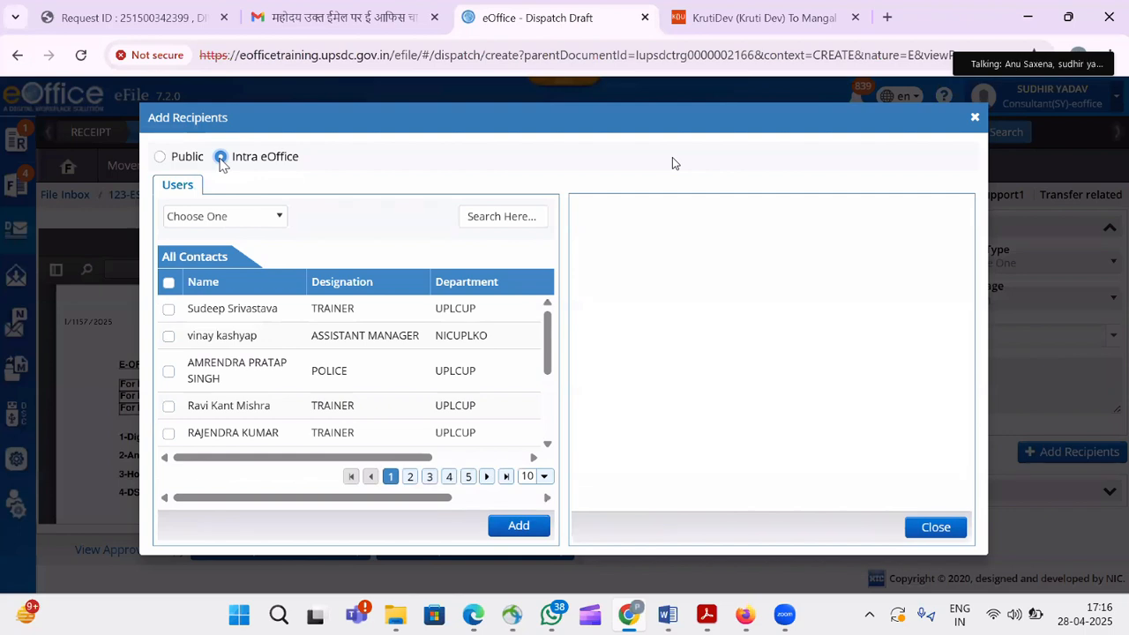
left_click(275, 228)
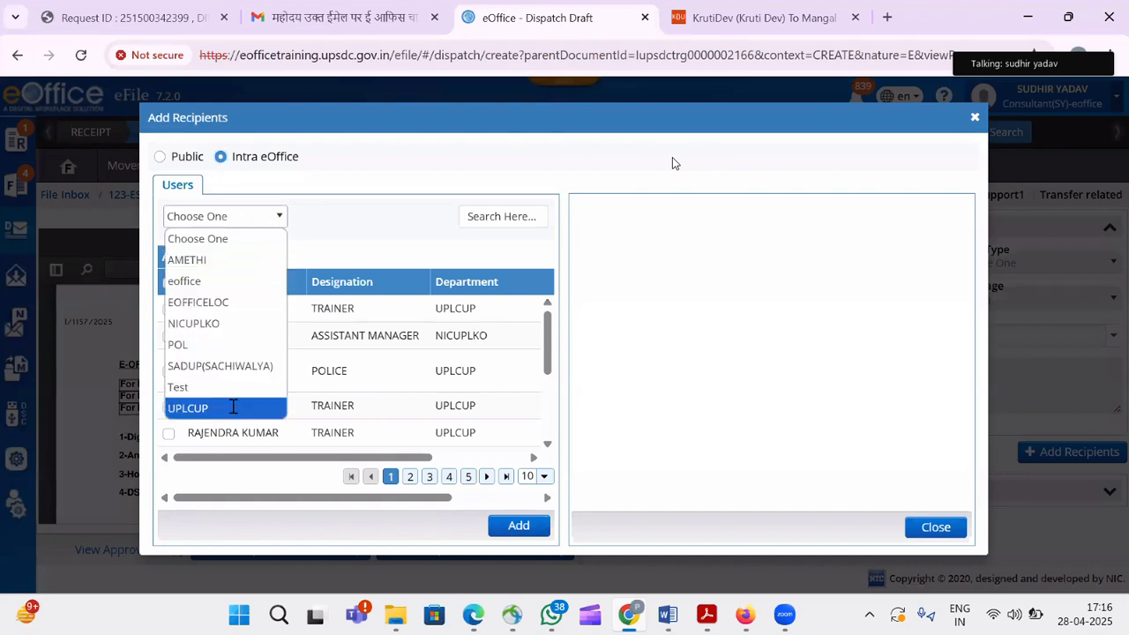
left_click(234, 407)
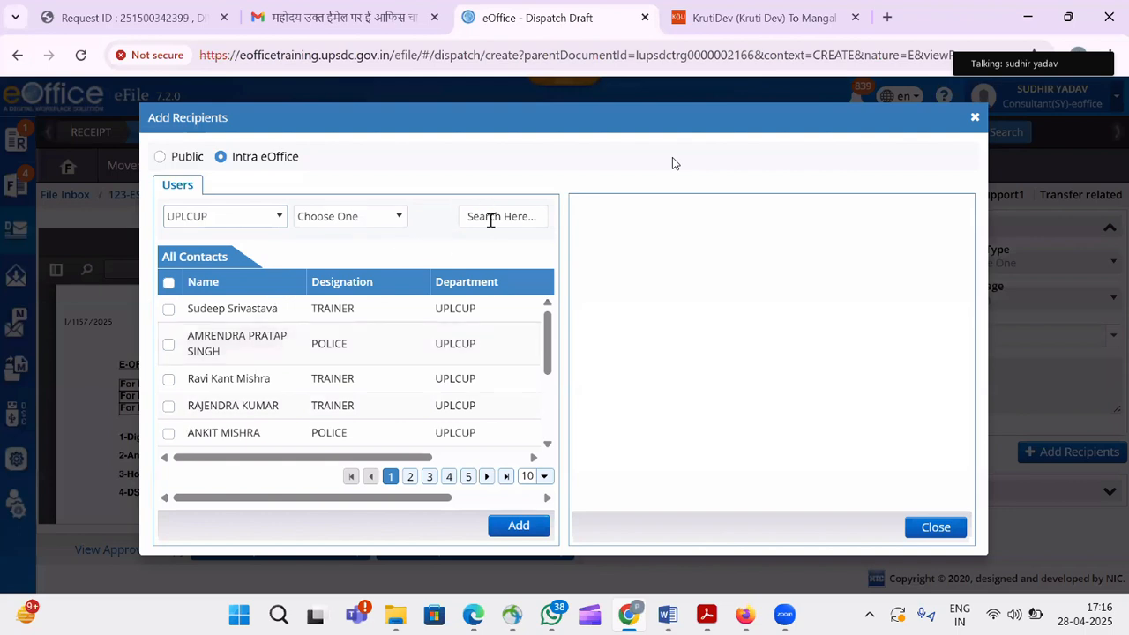
Search the consultant by name, add two matching contacts as recipients, and dispatch without follow-up.
left_click(491, 217)
type("sudhir")
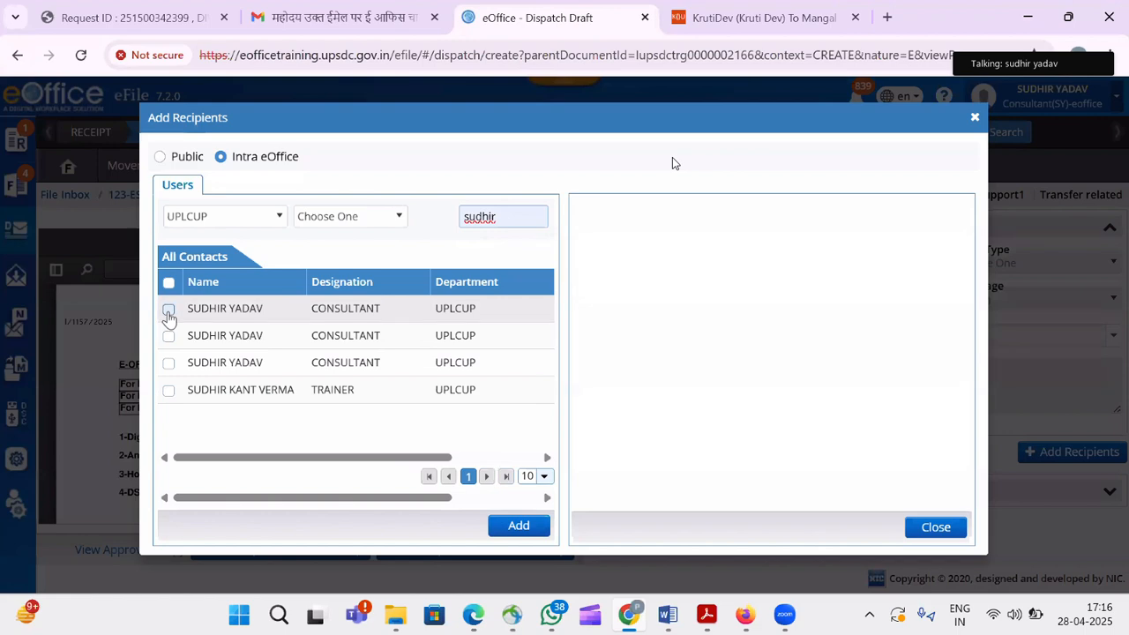
left_click(168, 310)
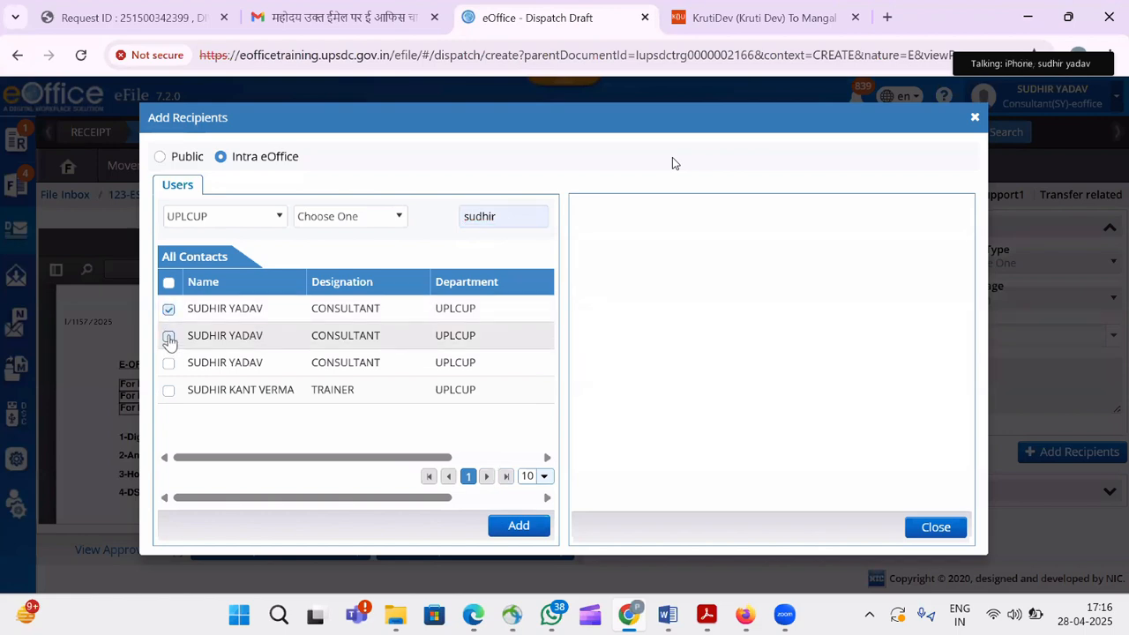
left_click(169, 336)
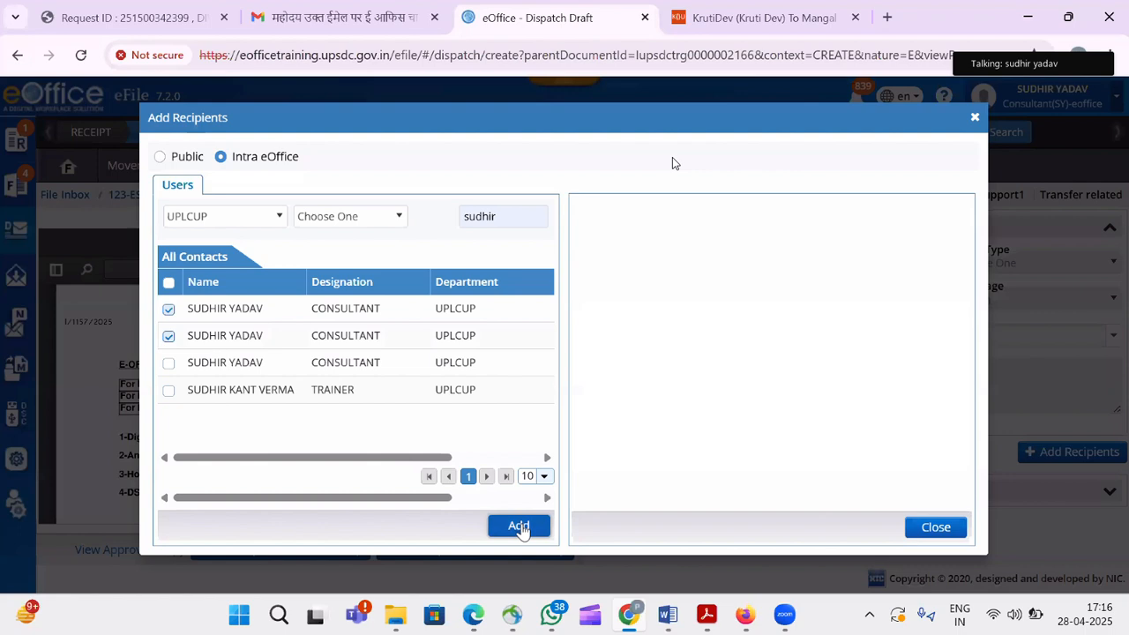
left_click(519, 527)
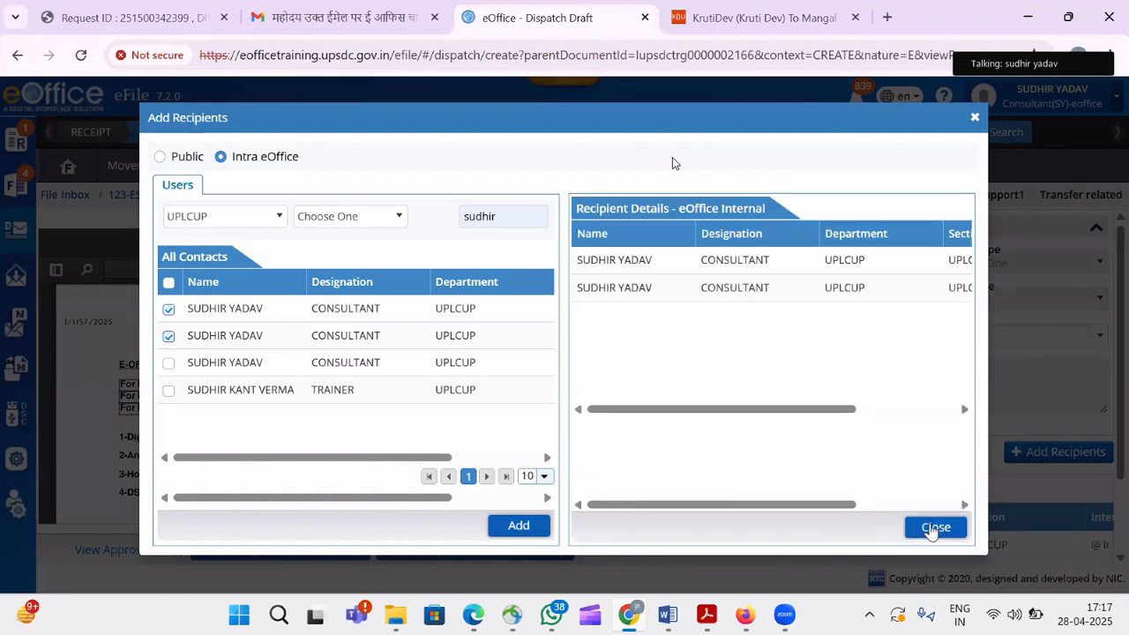
left_click(934, 528)
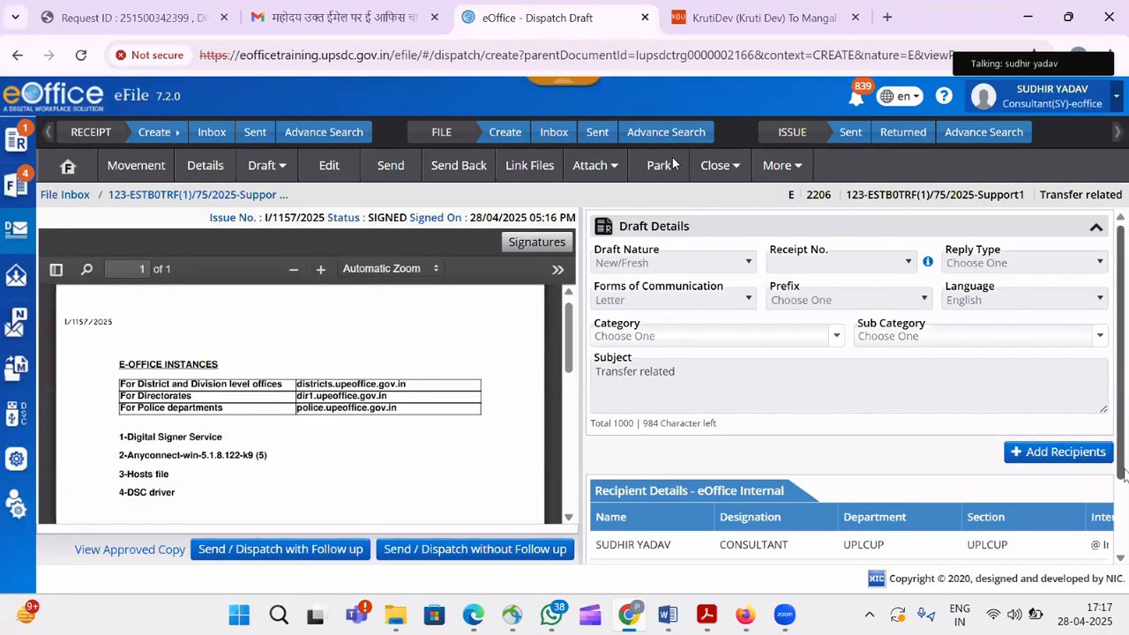
scroll(1124, 475, "down", 1)
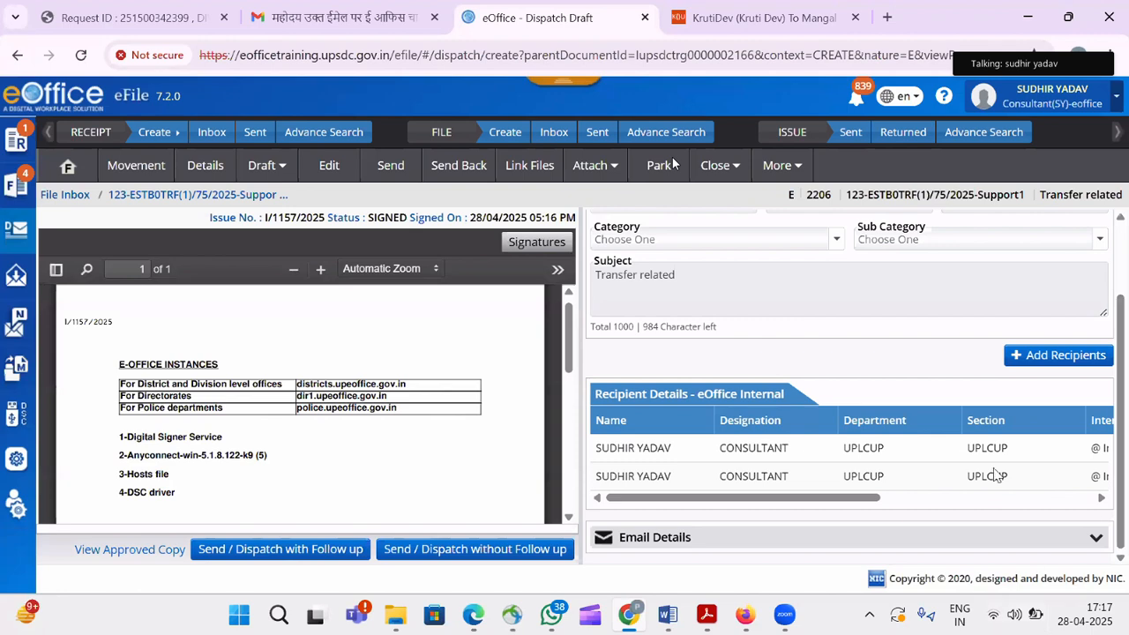
left_click(484, 556)
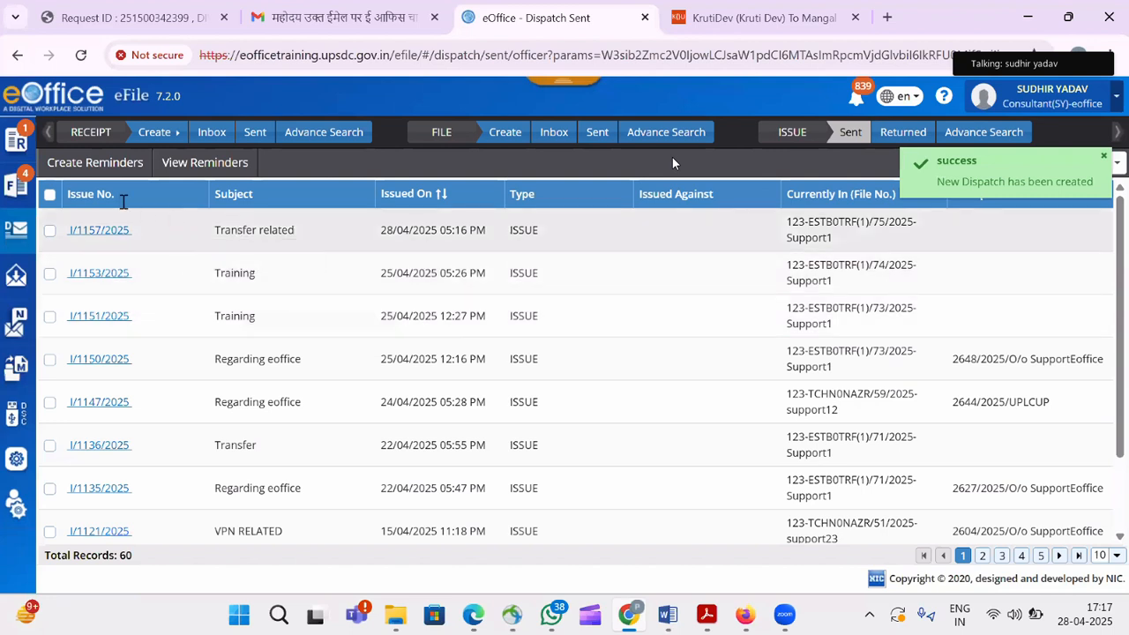
Reopen the Transfer related file and view issued letter I/1157/2025 from its correspondence table.
left_click(22, 190)
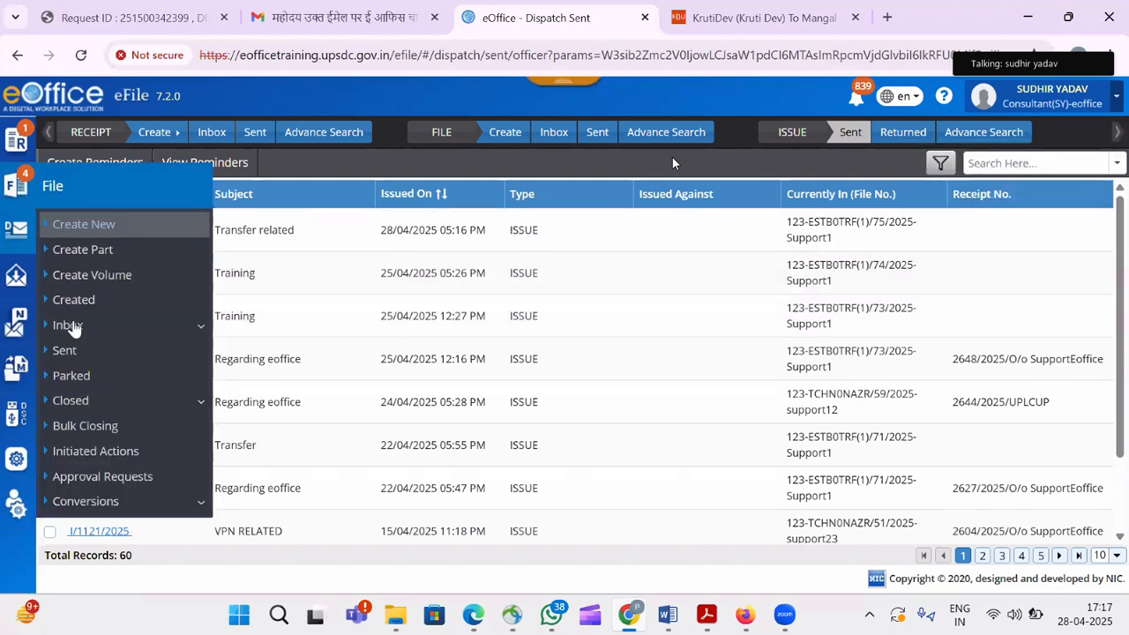
left_click(67, 325)
left_click(78, 349)
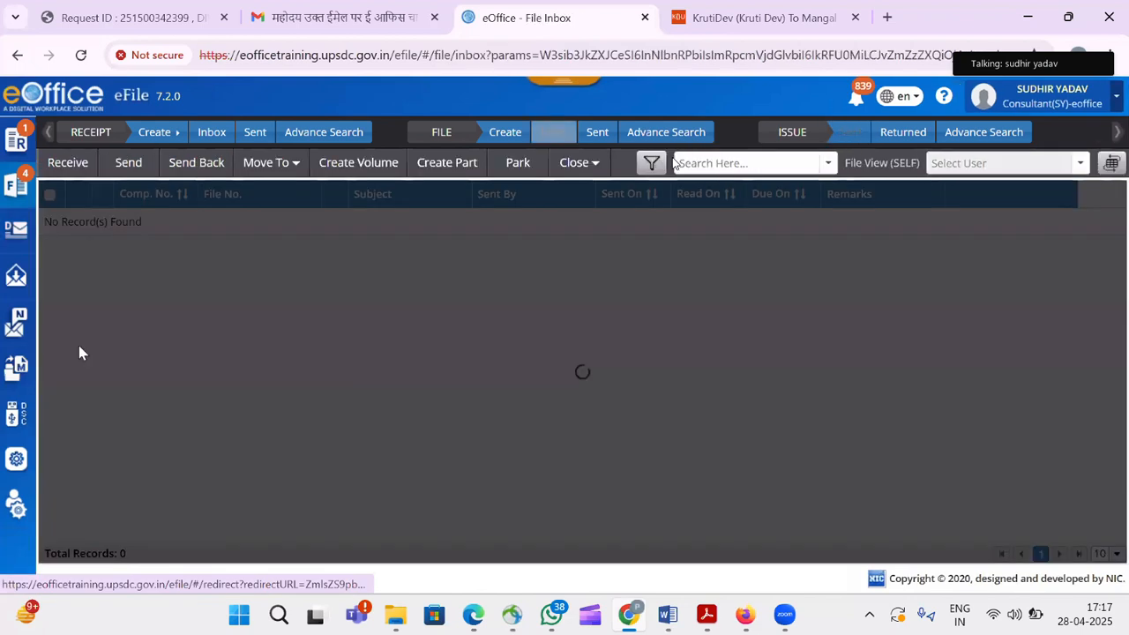
left_click(251, 247)
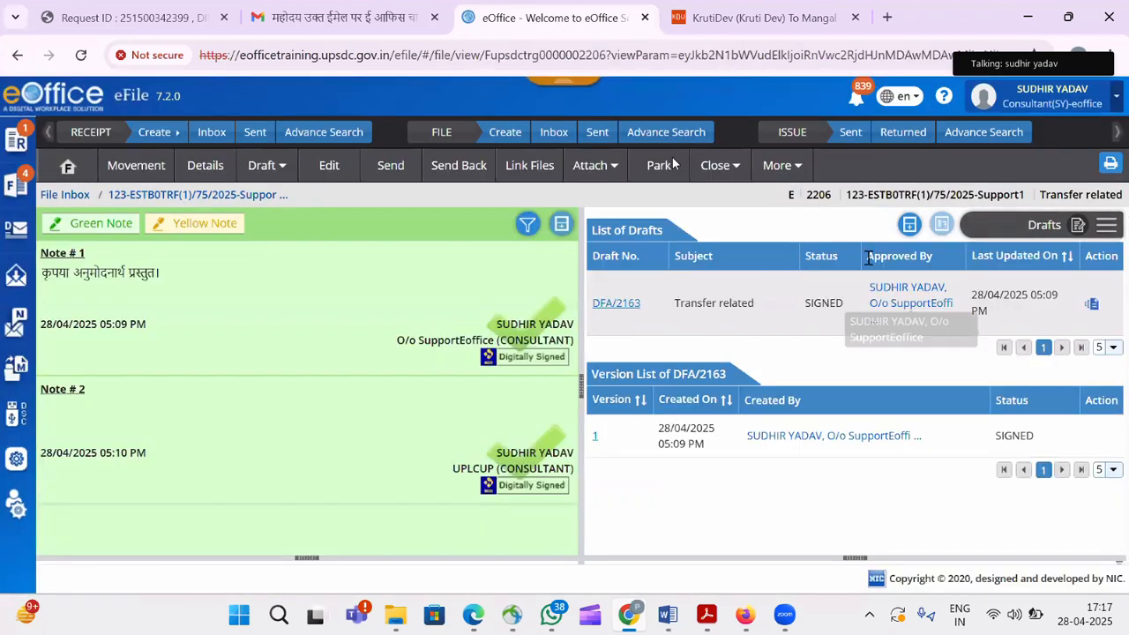
left_click(1105, 225)
left_click(1081, 256)
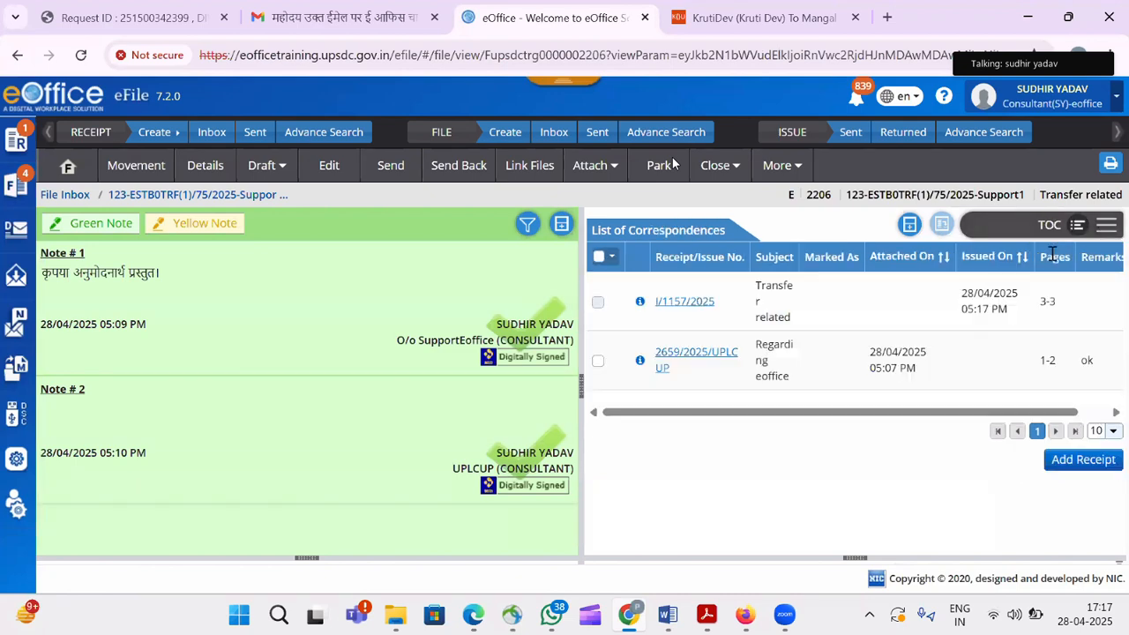
left_click(683, 304)
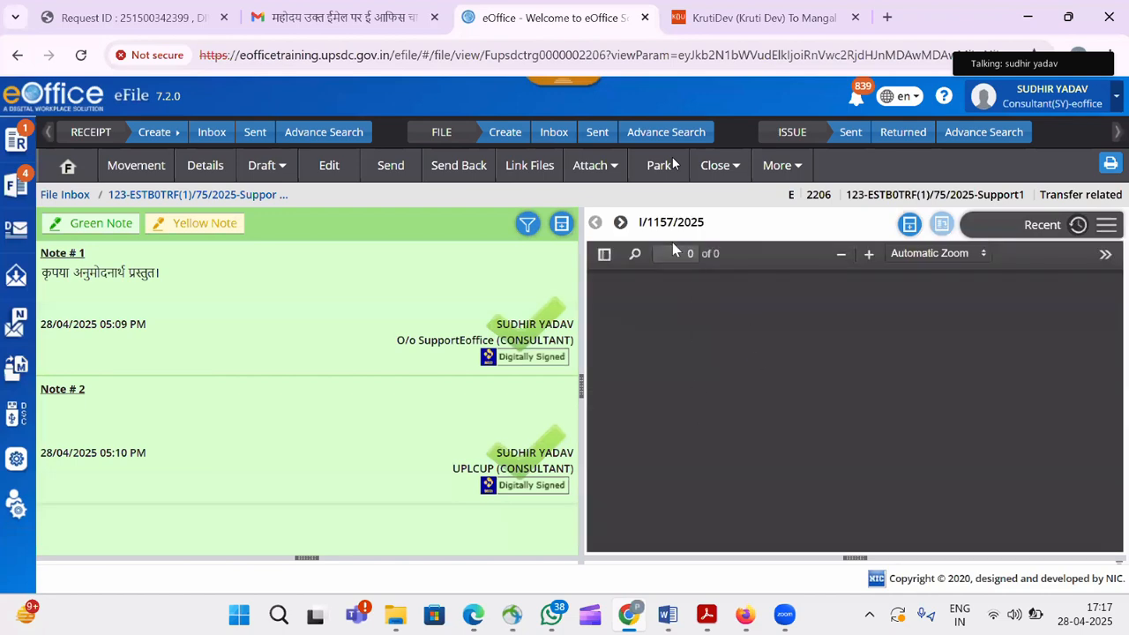
left_click_drag(637, 223, 722, 222)
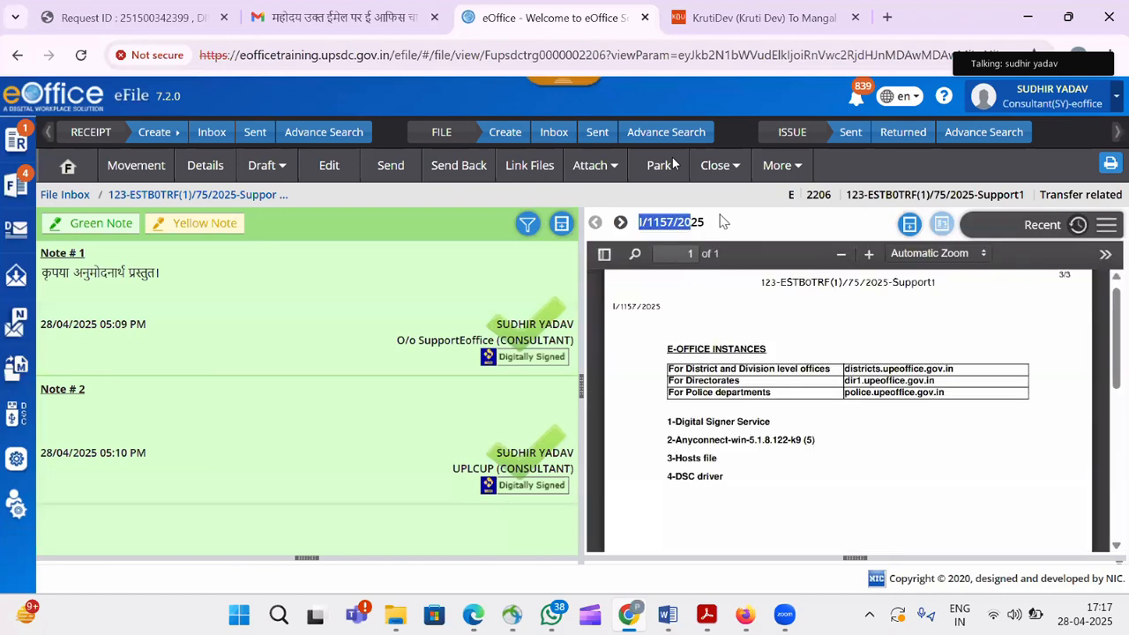
left_click(763, 415)
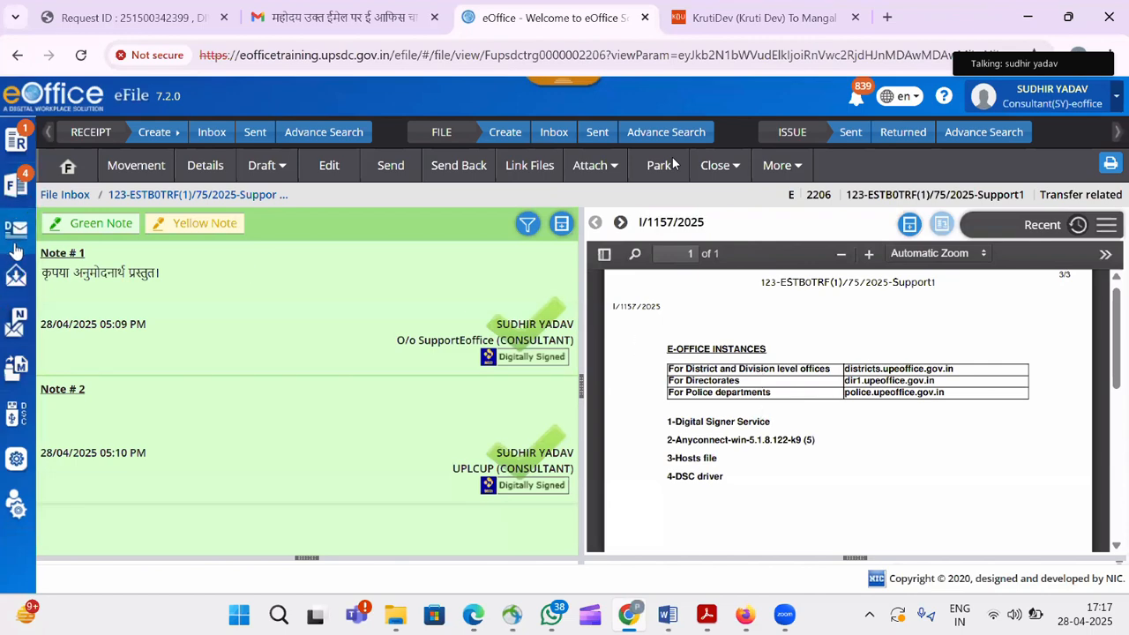
Open the details of issue I/1157/2025 from the Sent/Dispatched issues list.
mouse_move(15, 245)
left_click(77, 296)
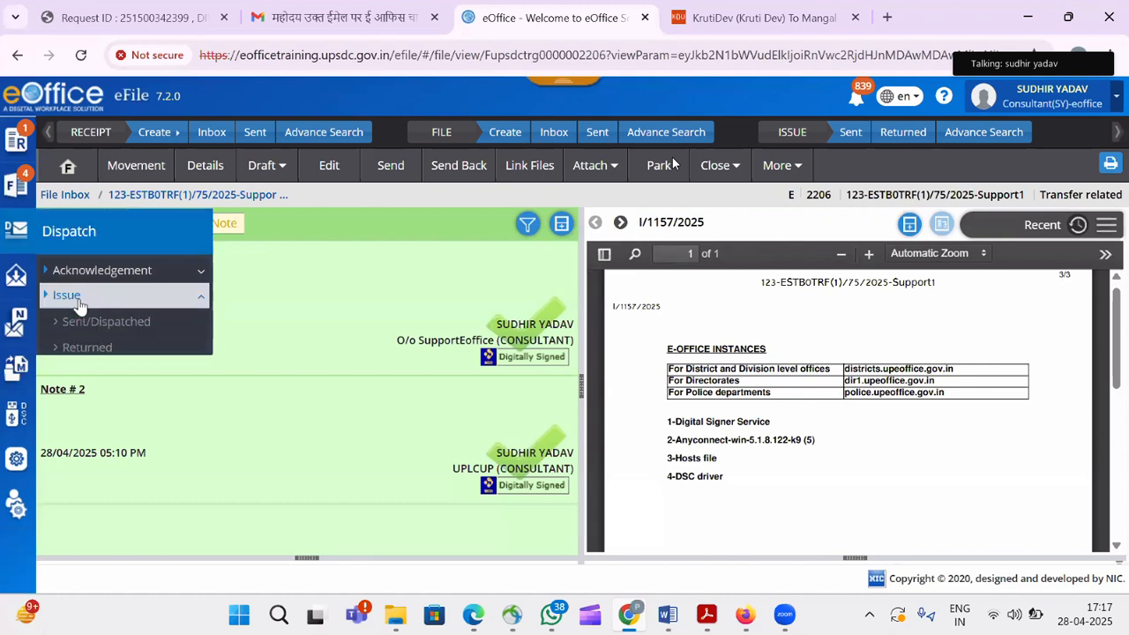
left_click(74, 322)
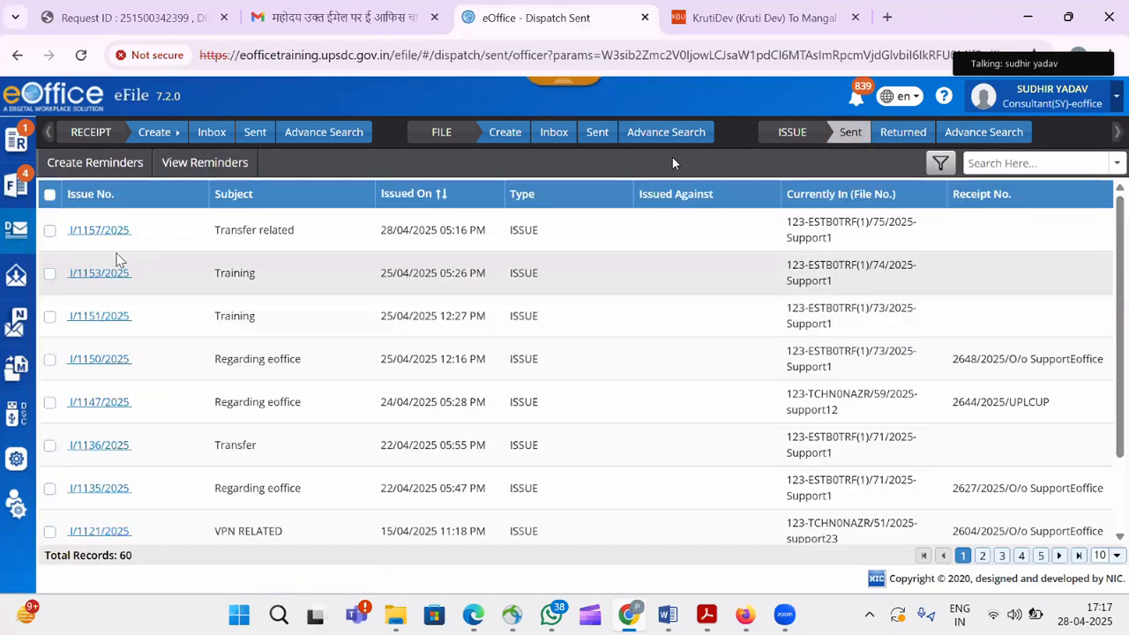
left_click(88, 233)
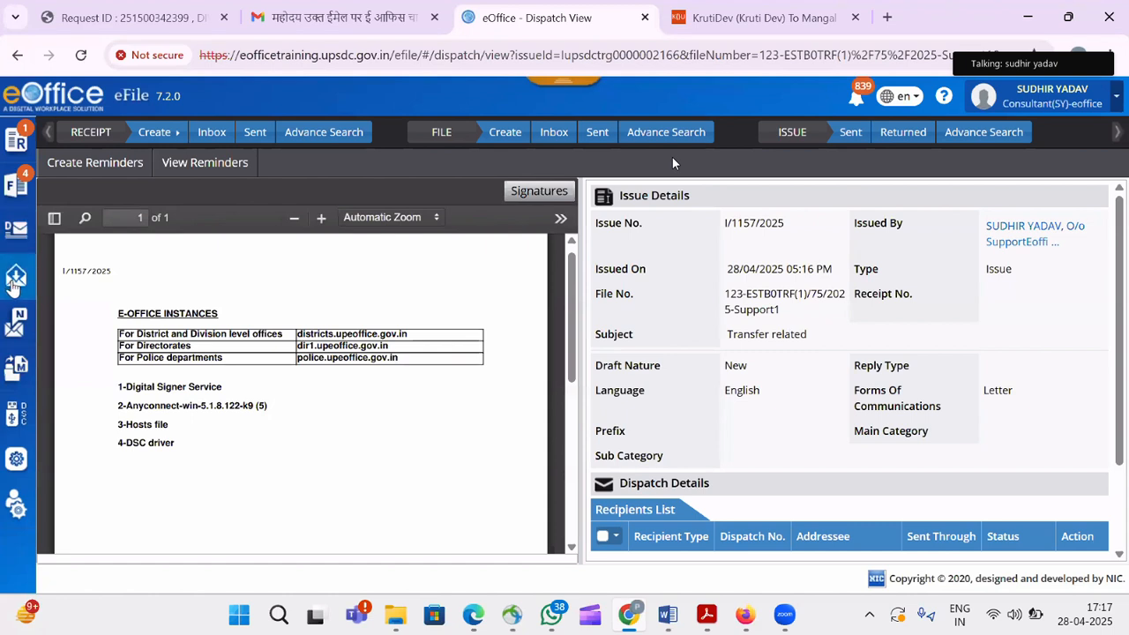
Preview letter DIS/3048/2025 from the Intra eOffice received letters, then close the preview.
left_click(14, 282)
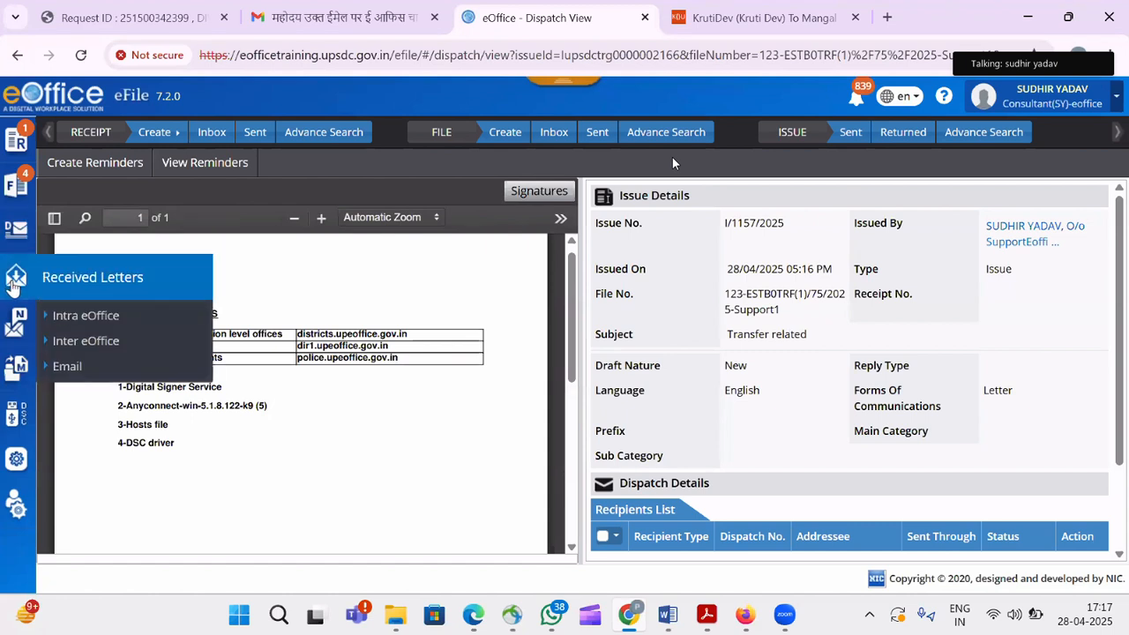
left_click(133, 323)
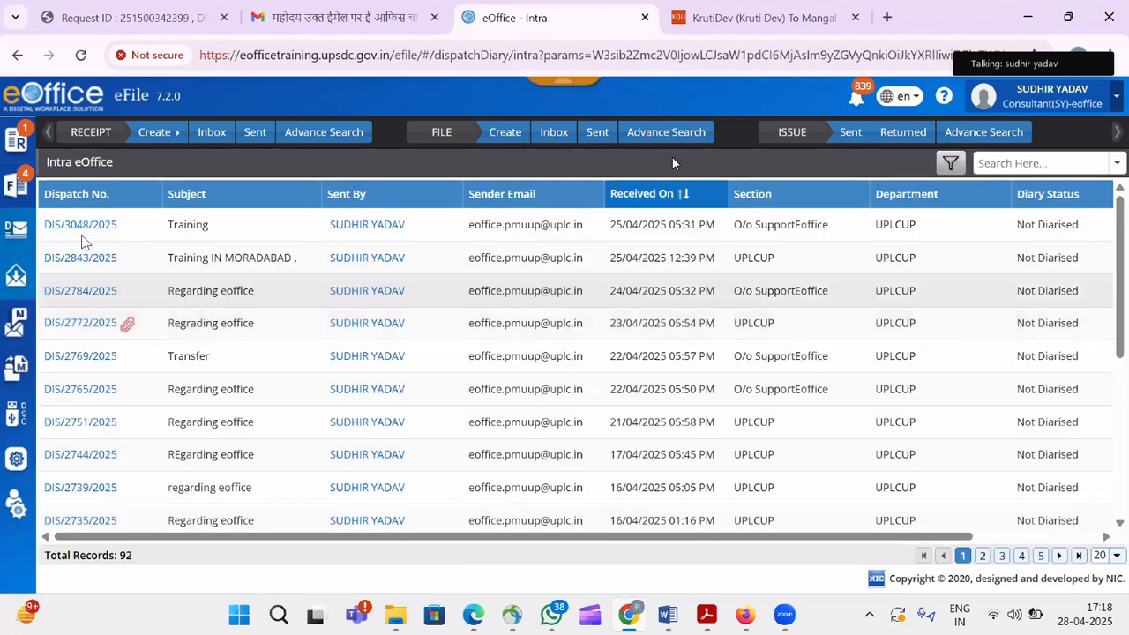
left_click(79, 226)
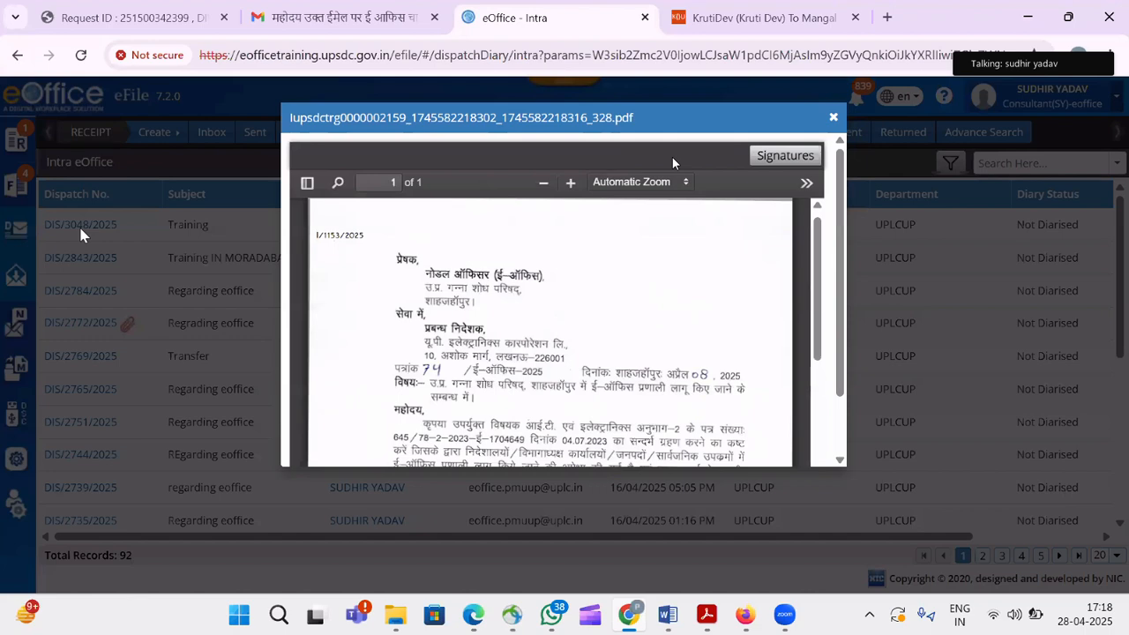
left_click(835, 118)
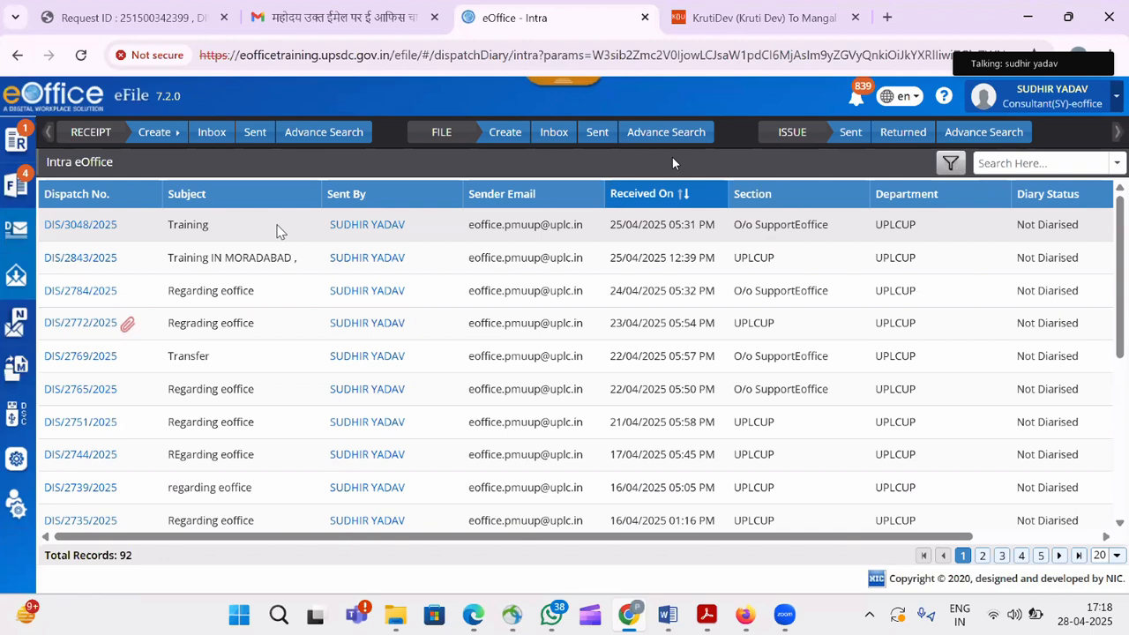
Open file 2202, Training file 123-ESTB0TRF(1)/74/2025-Support1, from the file inbox.
left_click(18, 203)
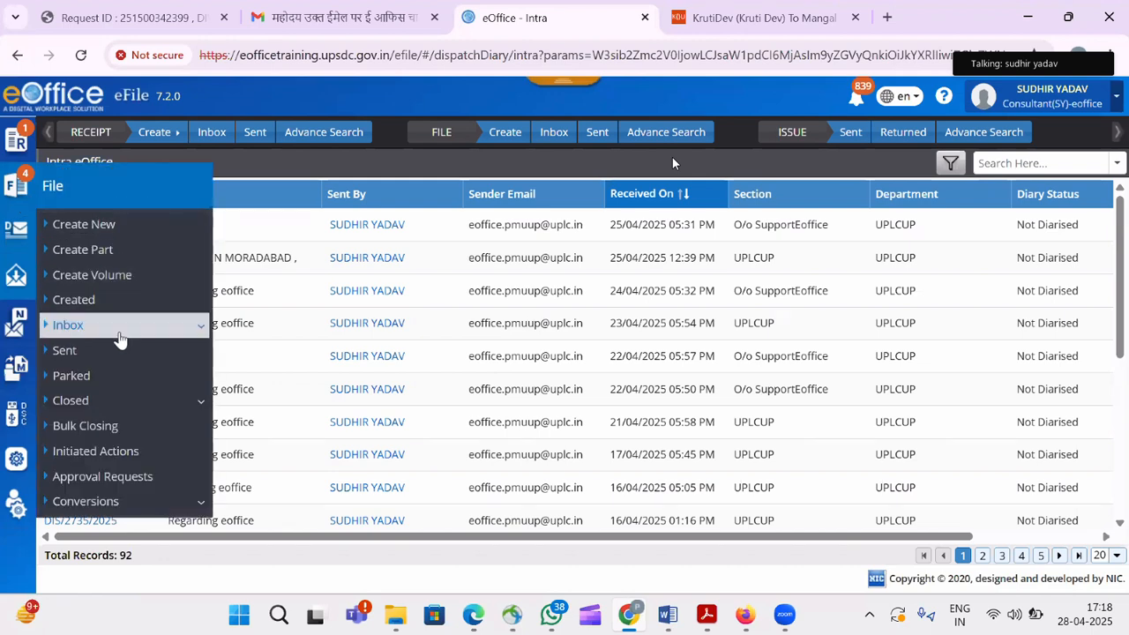
left_click(118, 334)
left_click(108, 354)
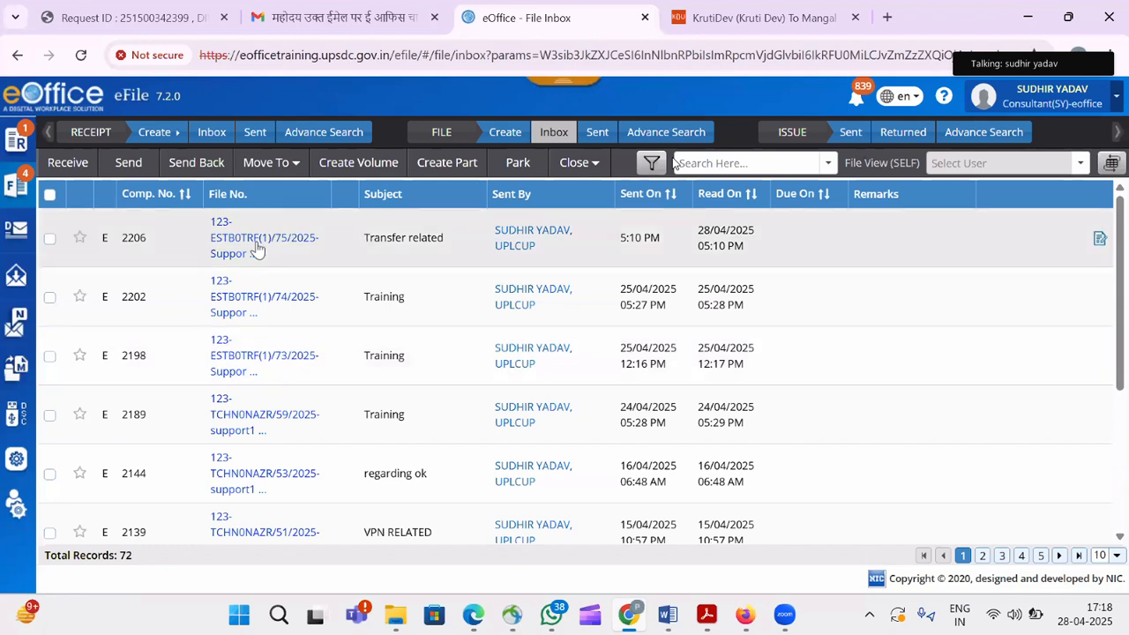
left_click(228, 314)
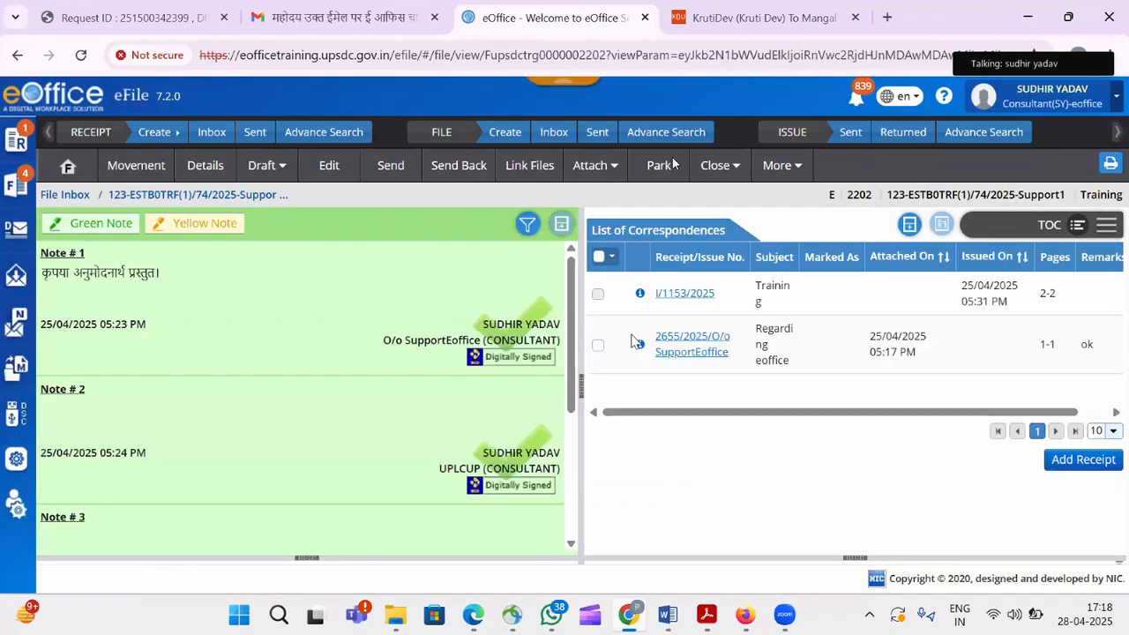
Display All correspondence of file 2202 together and open a blank Green Note editor.
left_click(1106, 227)
left_click(1091, 307)
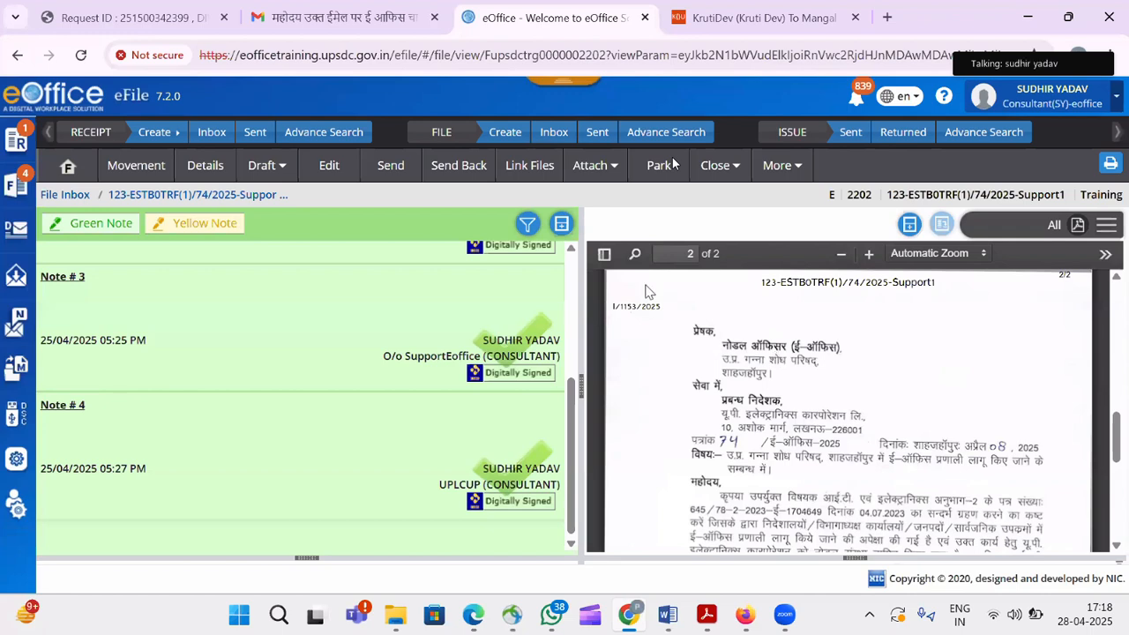
left_click(72, 225)
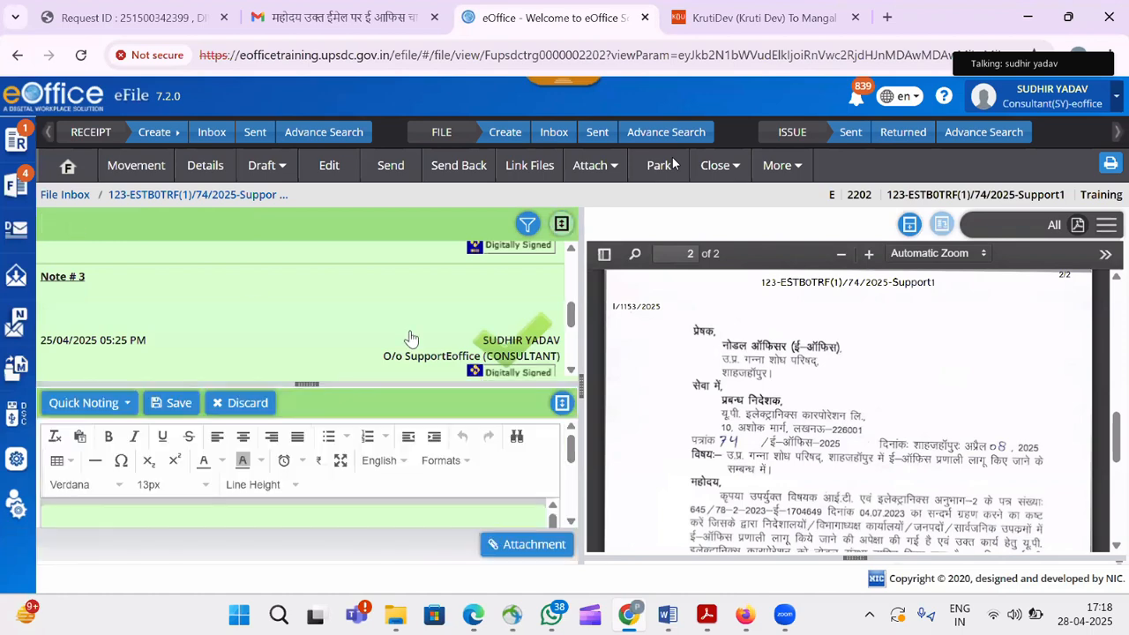
Write 'यथा प्रस्तावित। letter no.675' in the note and select the letter reference.
left_click(564, 406)
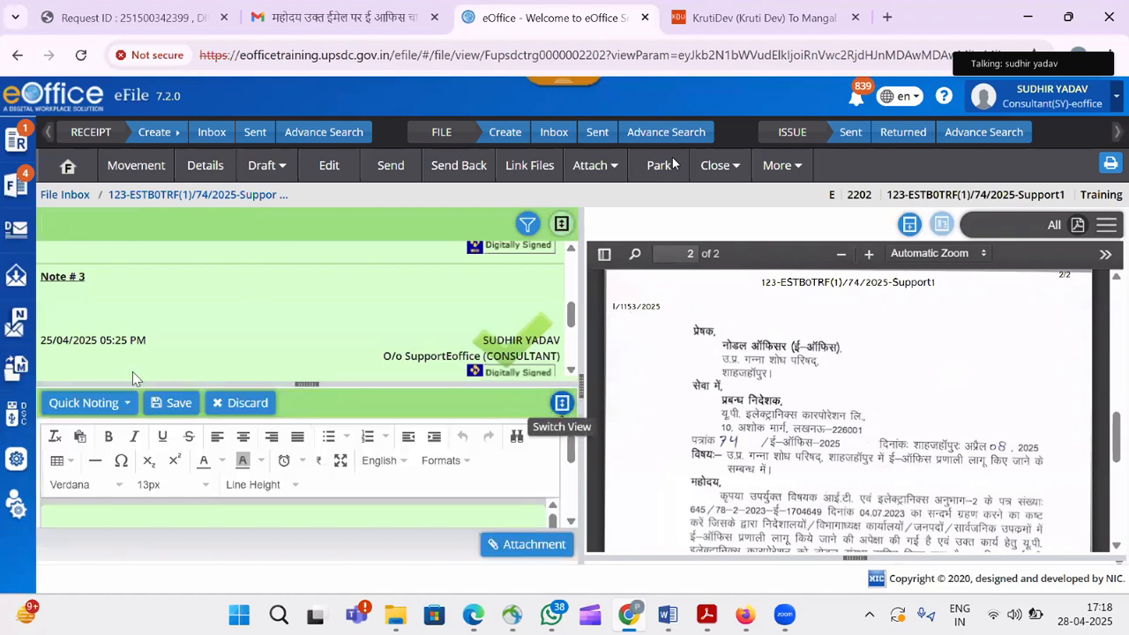
left_click(128, 232)
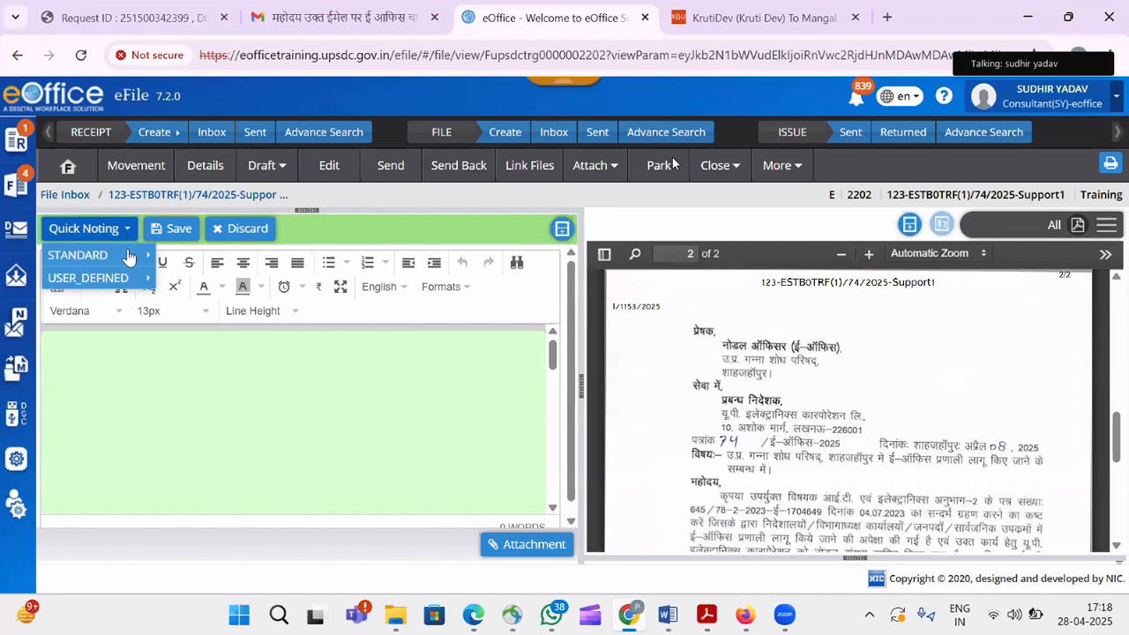
mouse_move(128, 256)
mouse_move(264, 281)
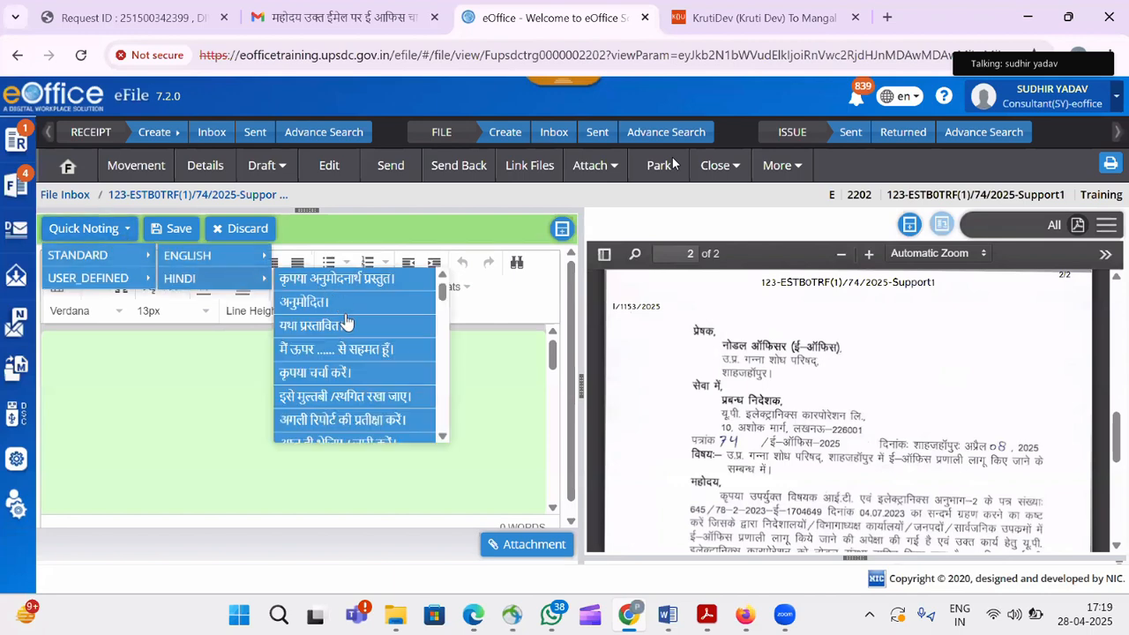
left_click(346, 324)
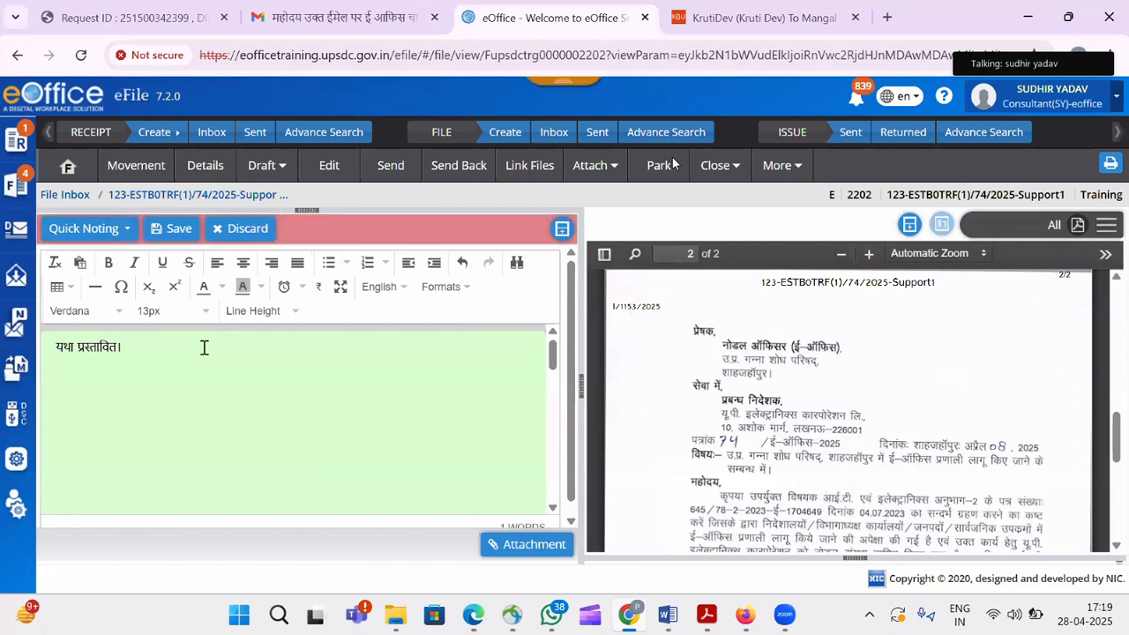
type("let")
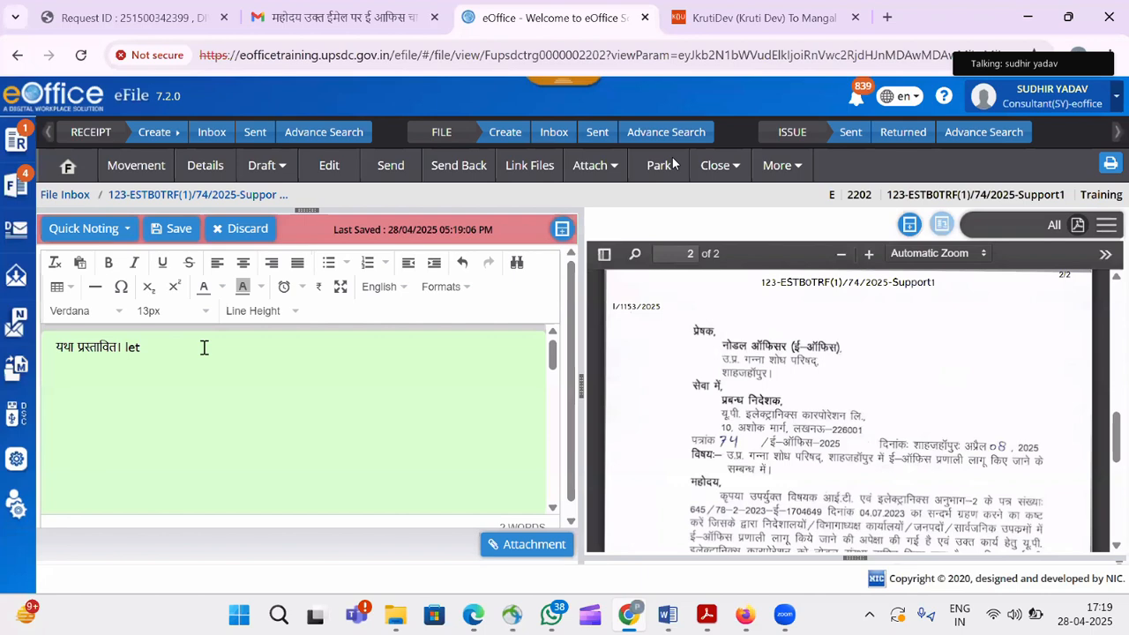
type("ter no.")
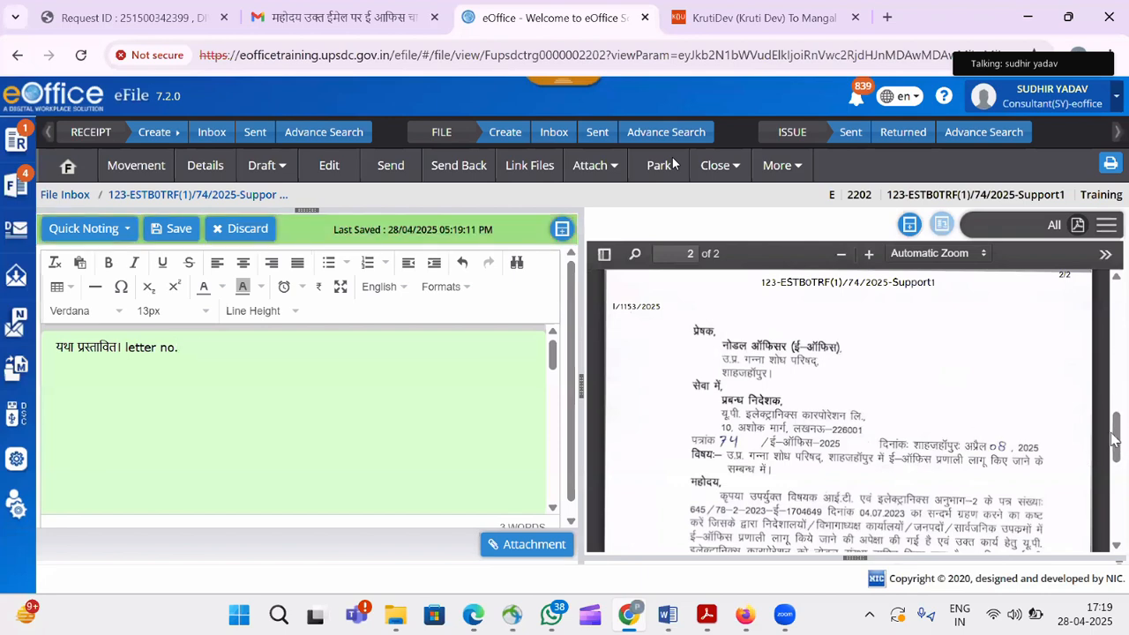
scroll(1119, 397, "up", 3)
scroll(1125, 339, "up", 5)
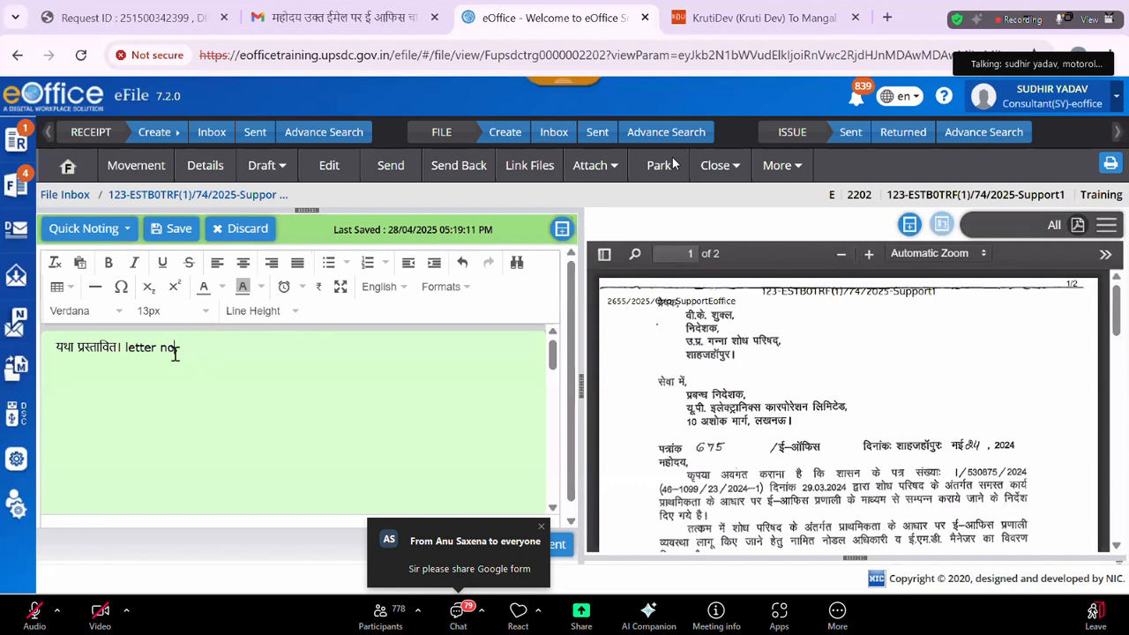
type("675")
key("shift+Left")
key("shift+Left")
key("shift+Left")
key("shift+Left")
key("shift+Left")
key("shift+Left")
key("shift+Left")
key("shift+Left")
key("shift+Left")
key("shift+Left")
key("shift+Left")
key("shift+Left")
key("shift+Left")
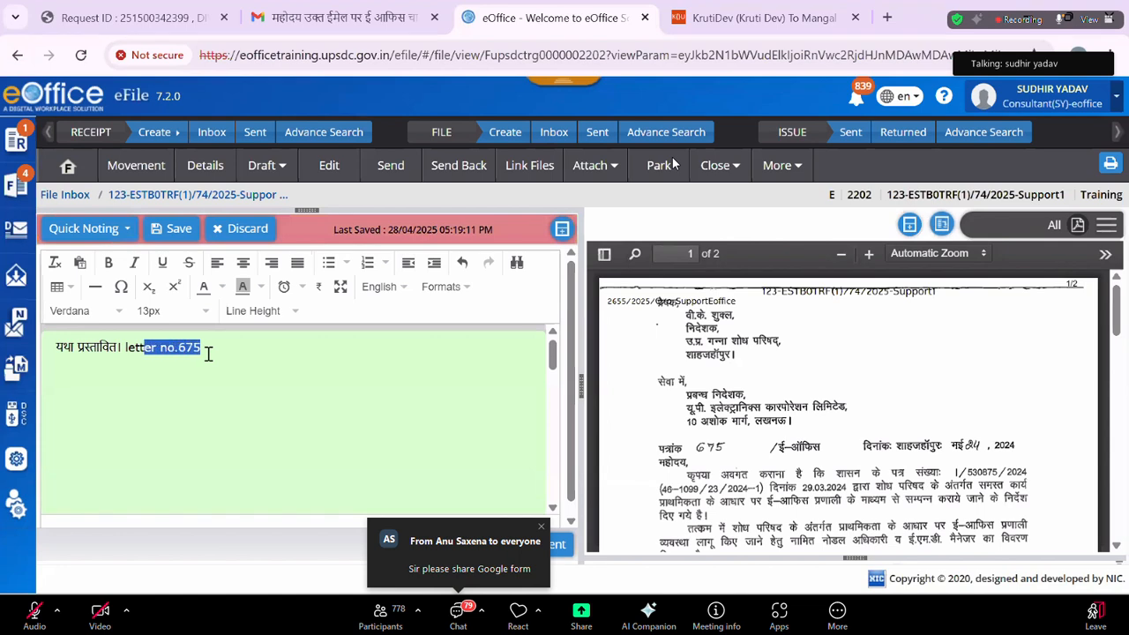
Link 'letter no.675' to correspondence page 1 and start a new note line.
left_click(941, 226)
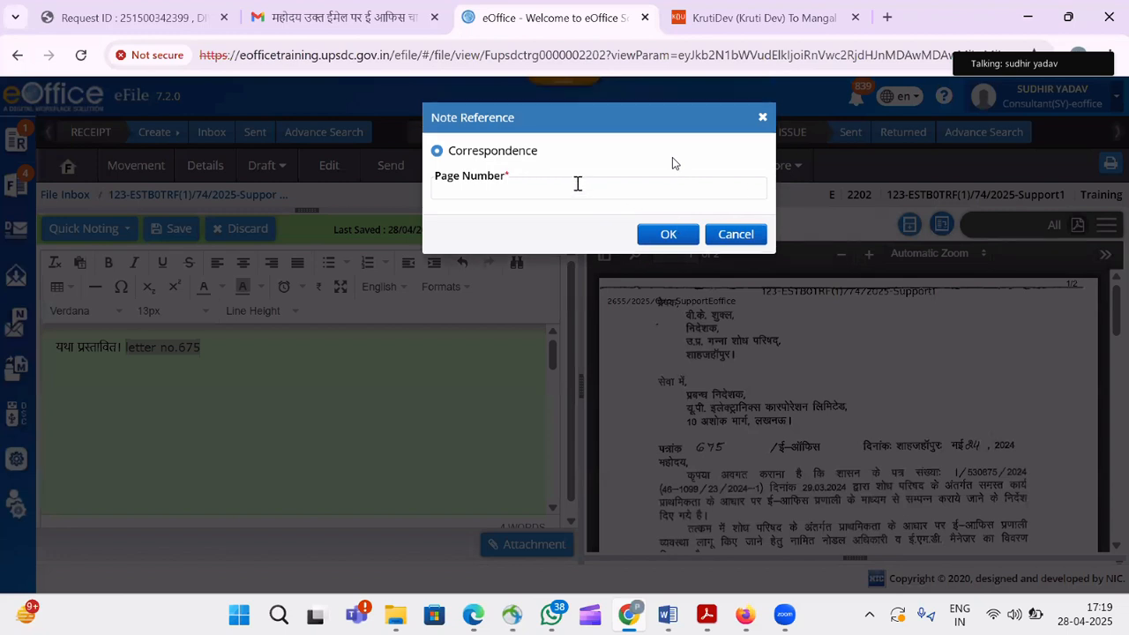
type("1")
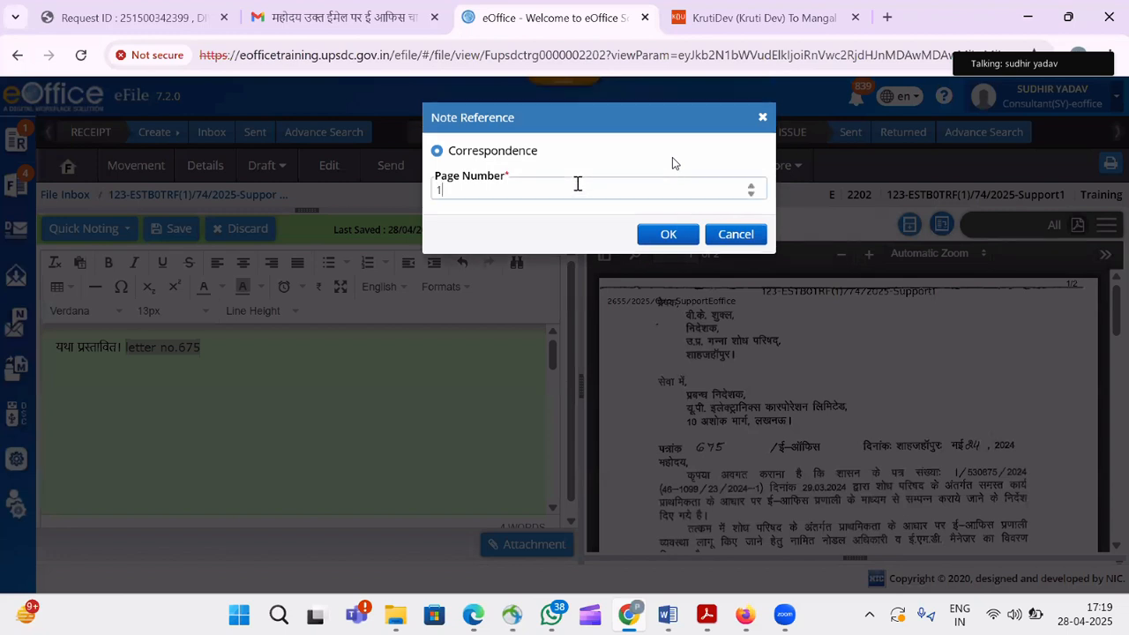
left_click(660, 237)
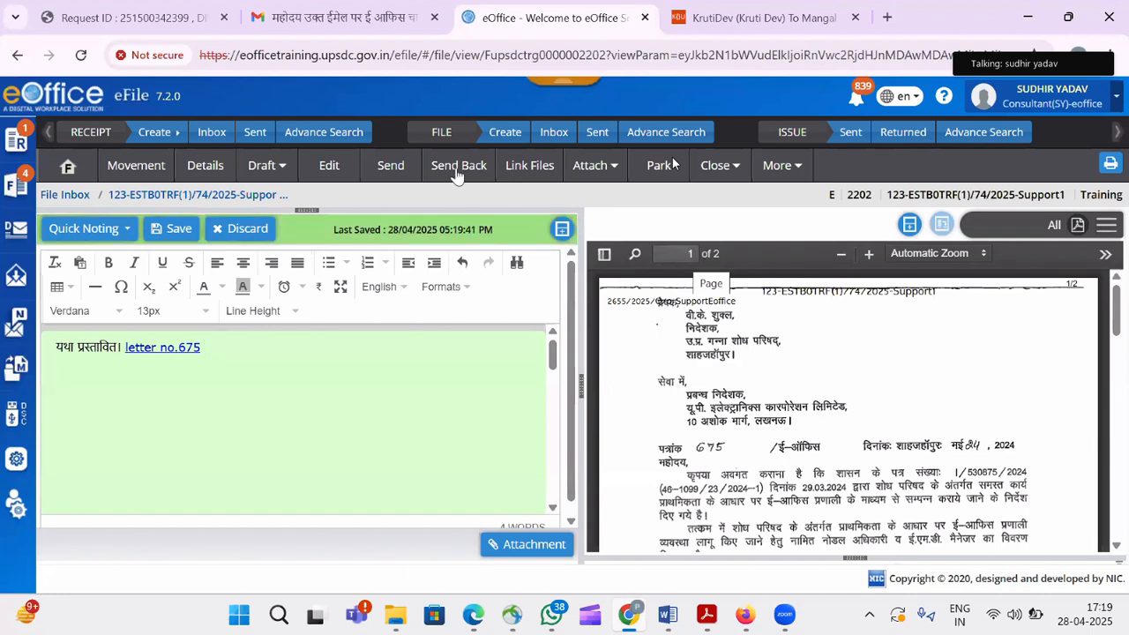
left_click(225, 372)
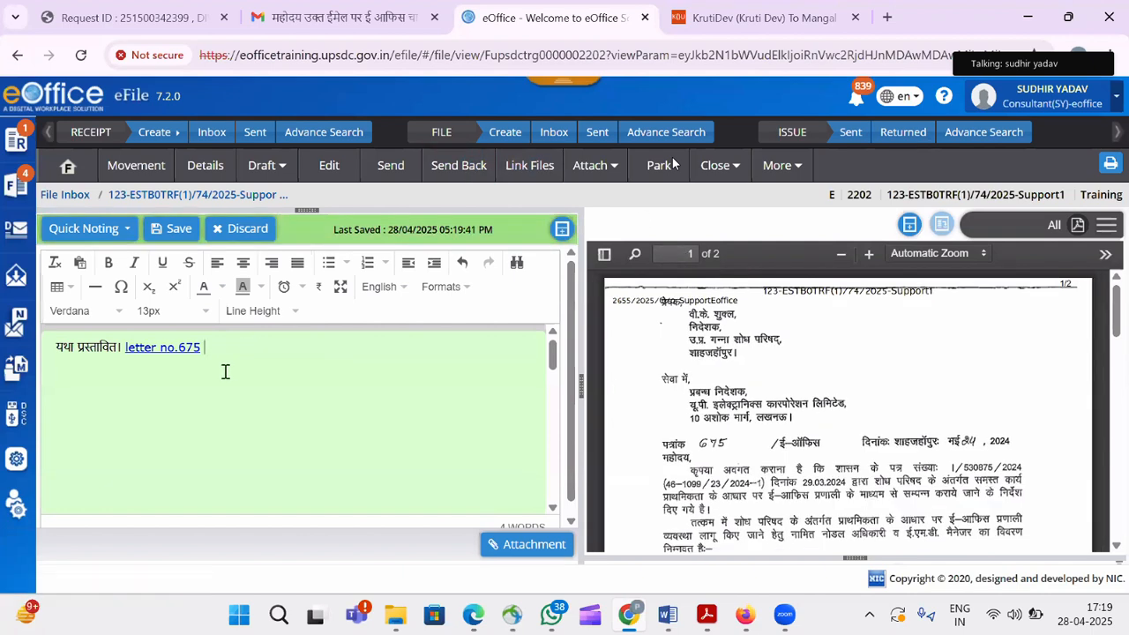
key("Return")
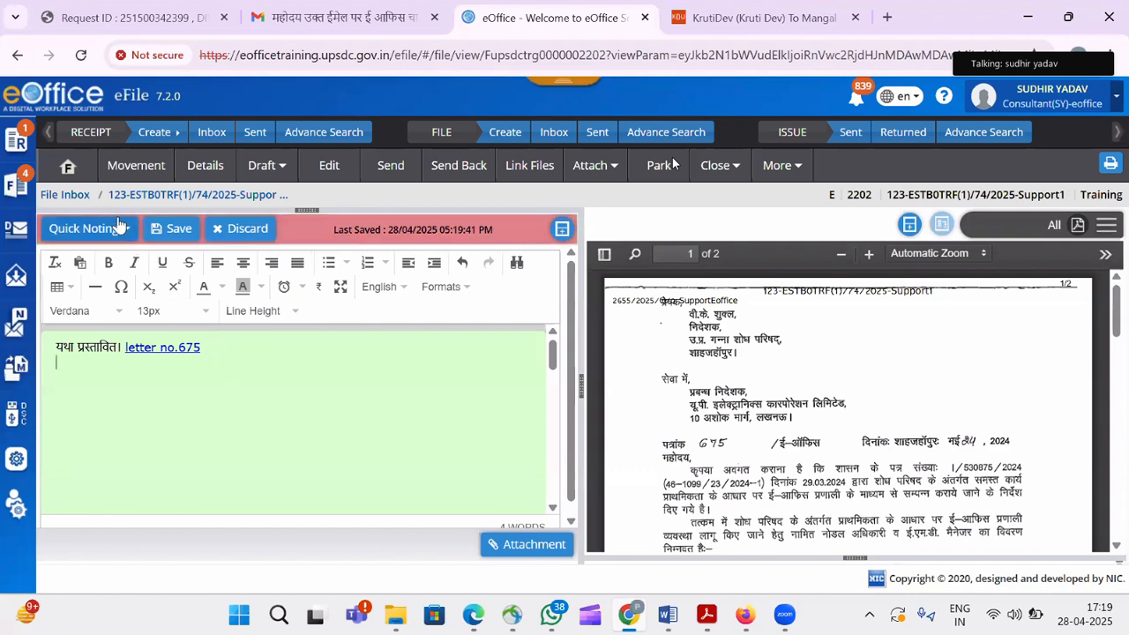
Add the line 'अनुमोदित। note.2' from the Hindi standard phrases.
left_click(132, 236)
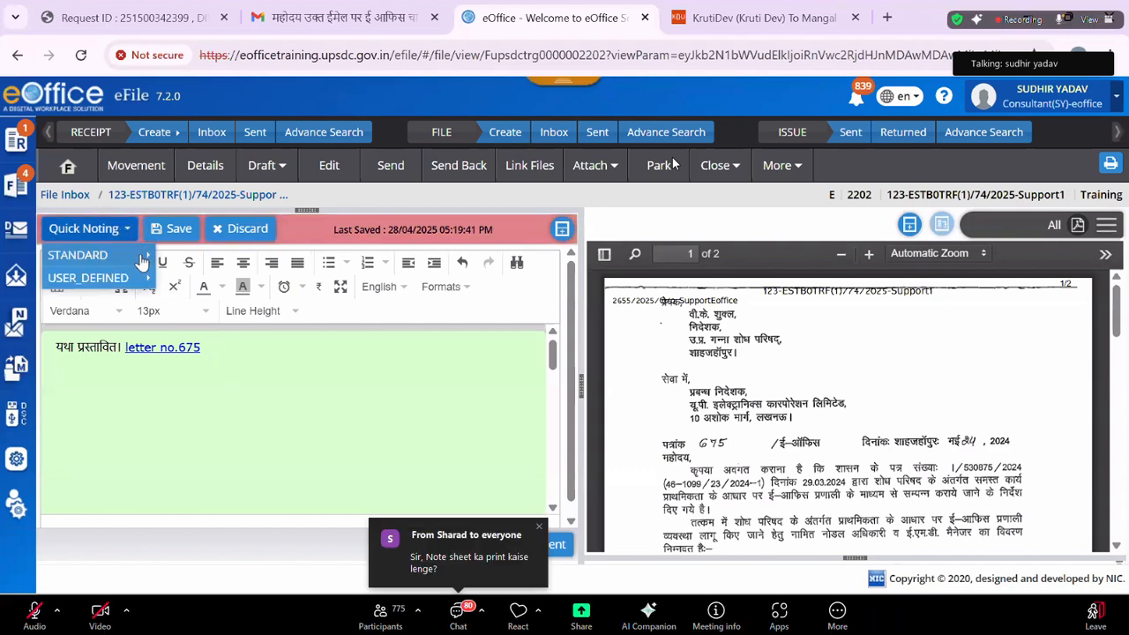
mouse_move(142, 255)
mouse_move(217, 279)
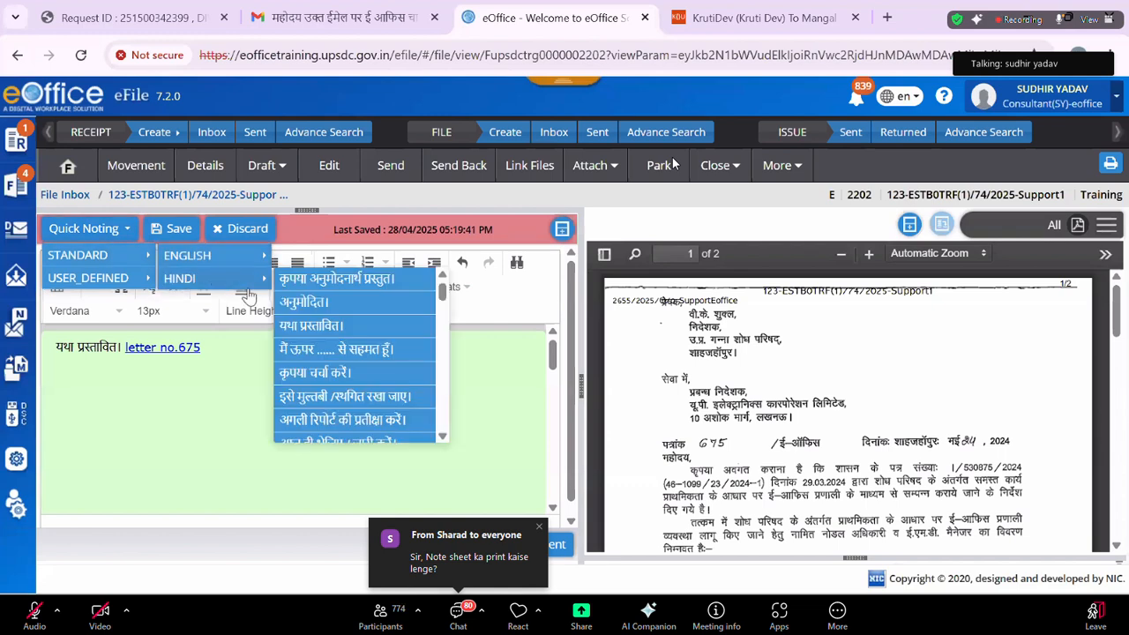
left_click(340, 306)
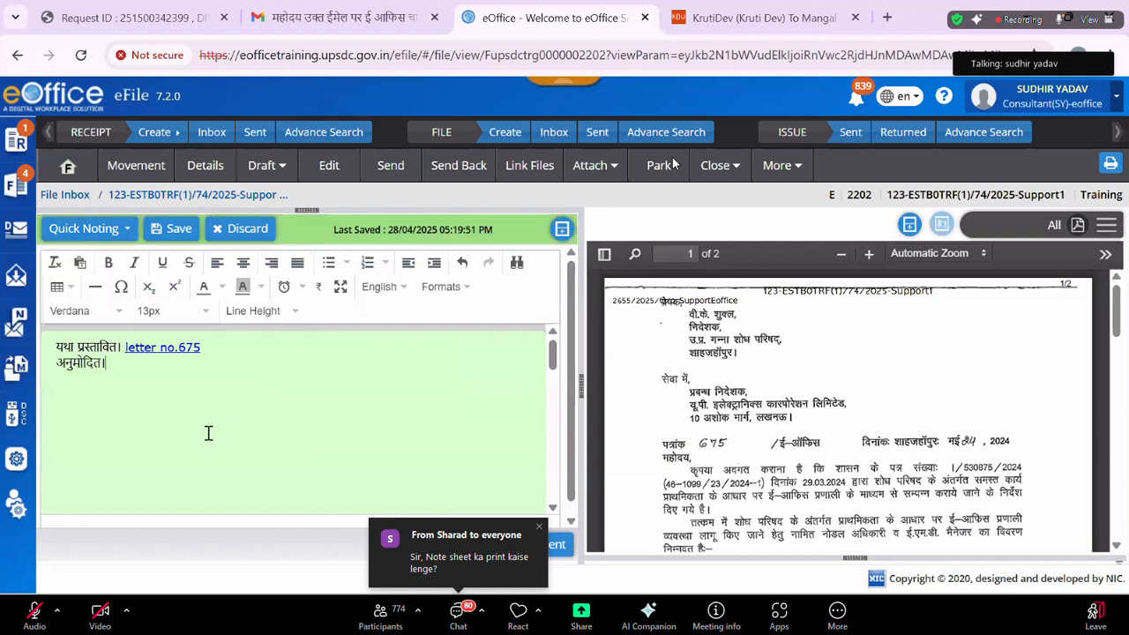
type("no")
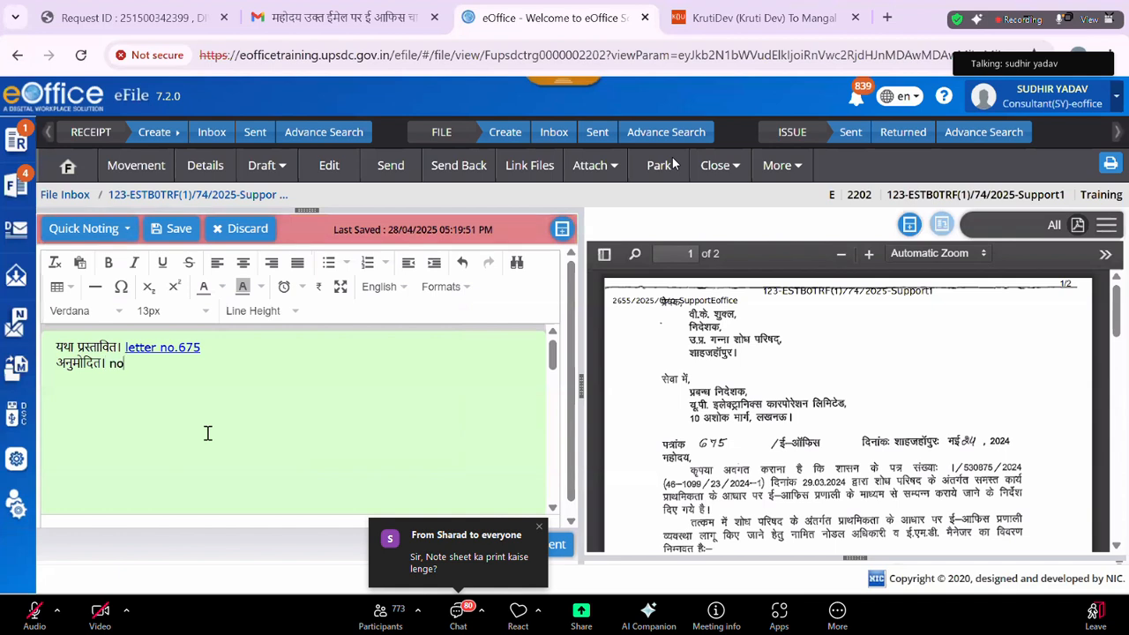
type("te.")
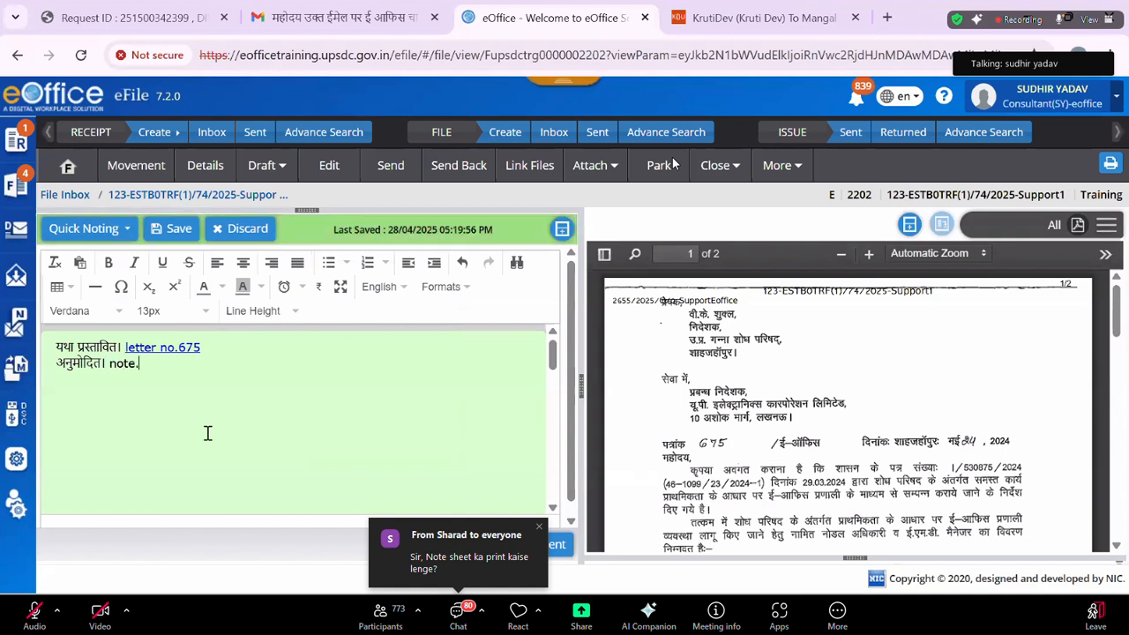
type("2")
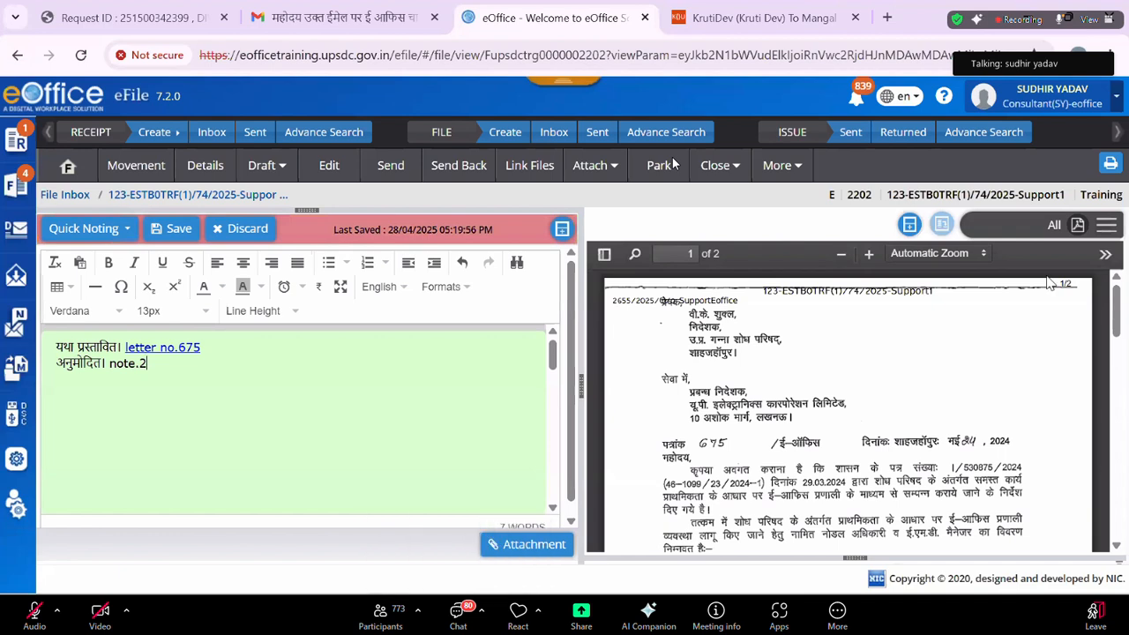
Show the file's Previous Notes beside the draft and select 'note.2'.
left_click(1105, 231)
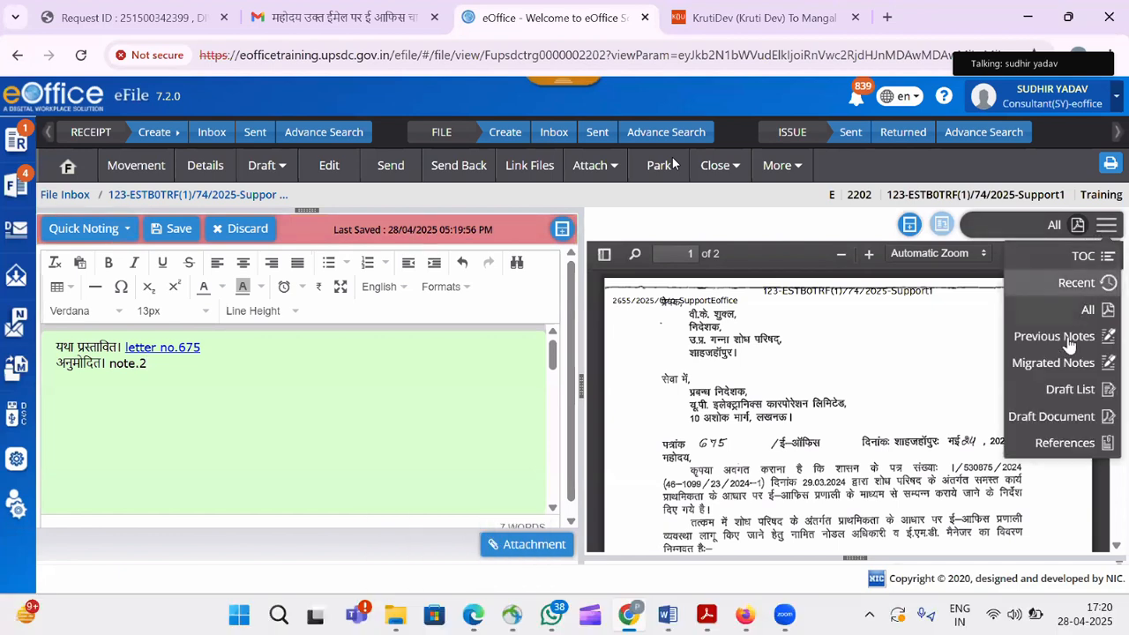
left_click(1069, 339)
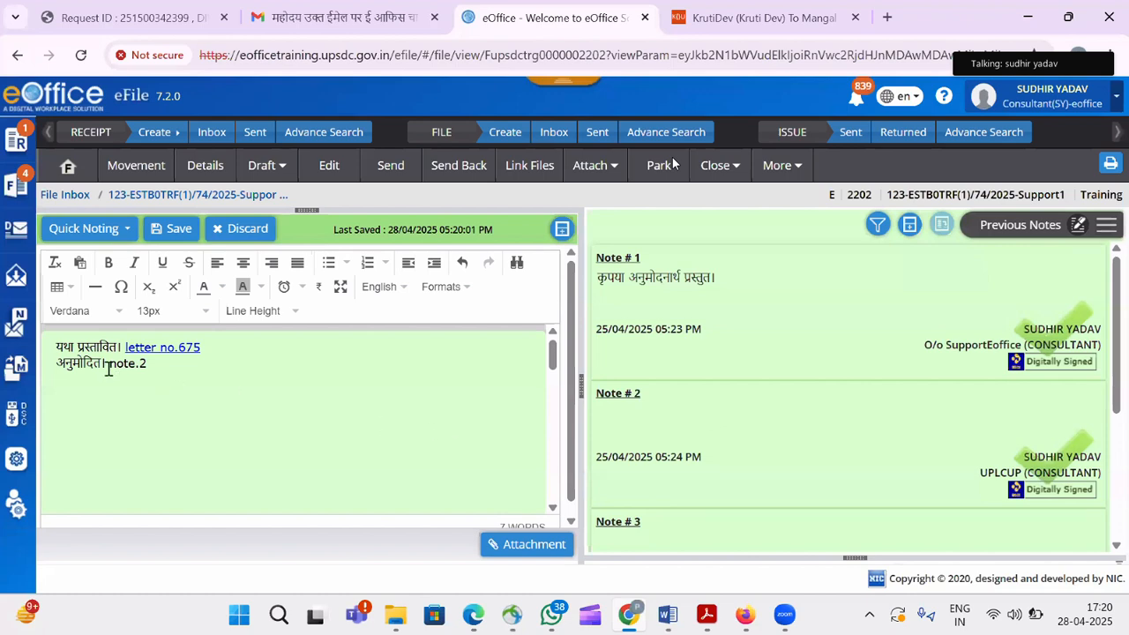
left_click_drag(108, 369, 171, 368)
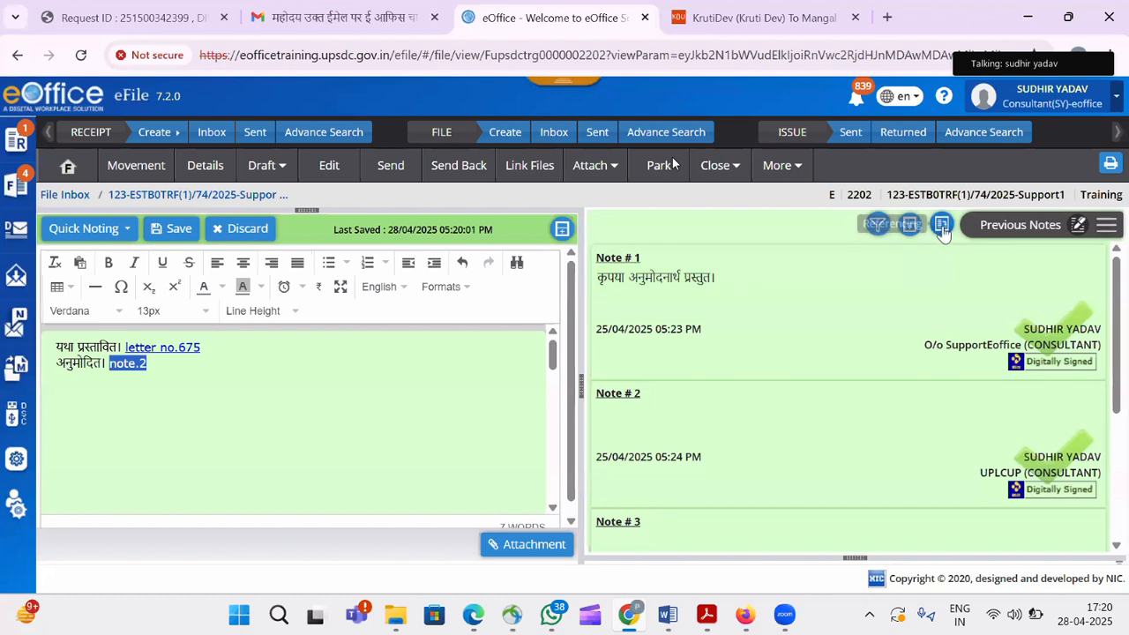
Link 'note.2' to Note # 2 and switch the viewer panel to the TOC correspondence list.
left_click(943, 227)
left_click(649, 189)
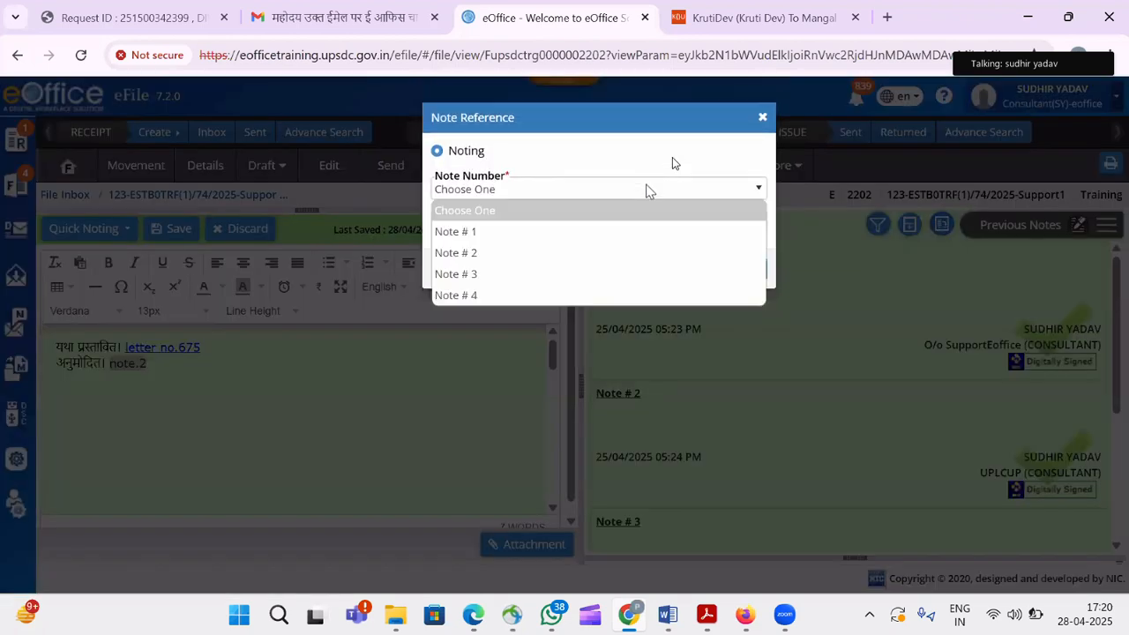
left_click(585, 253)
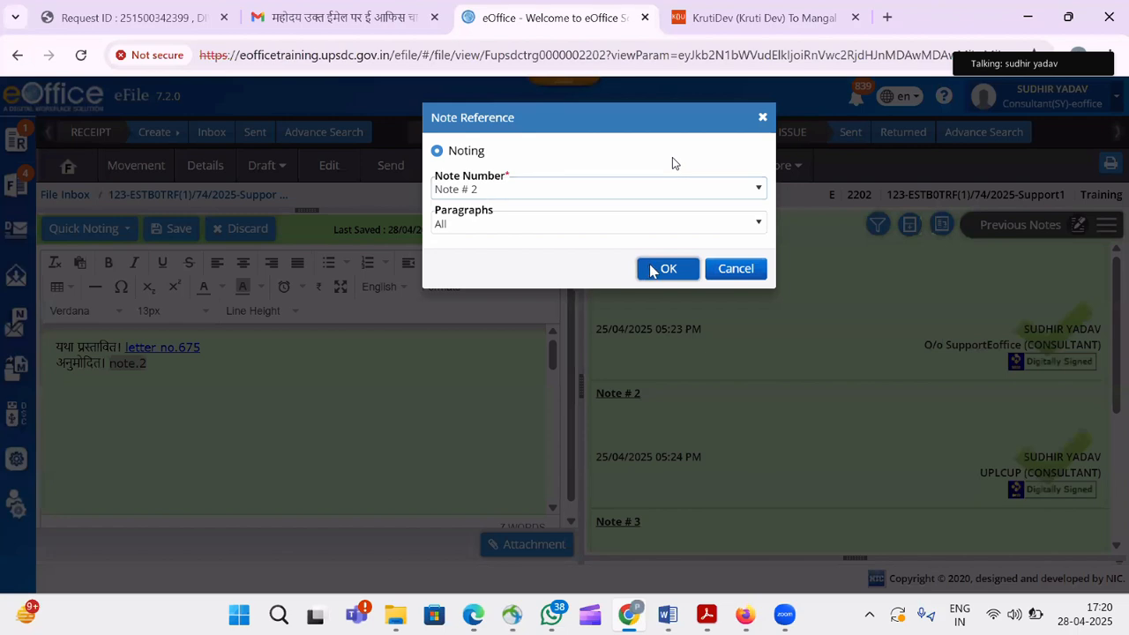
left_click(653, 269)
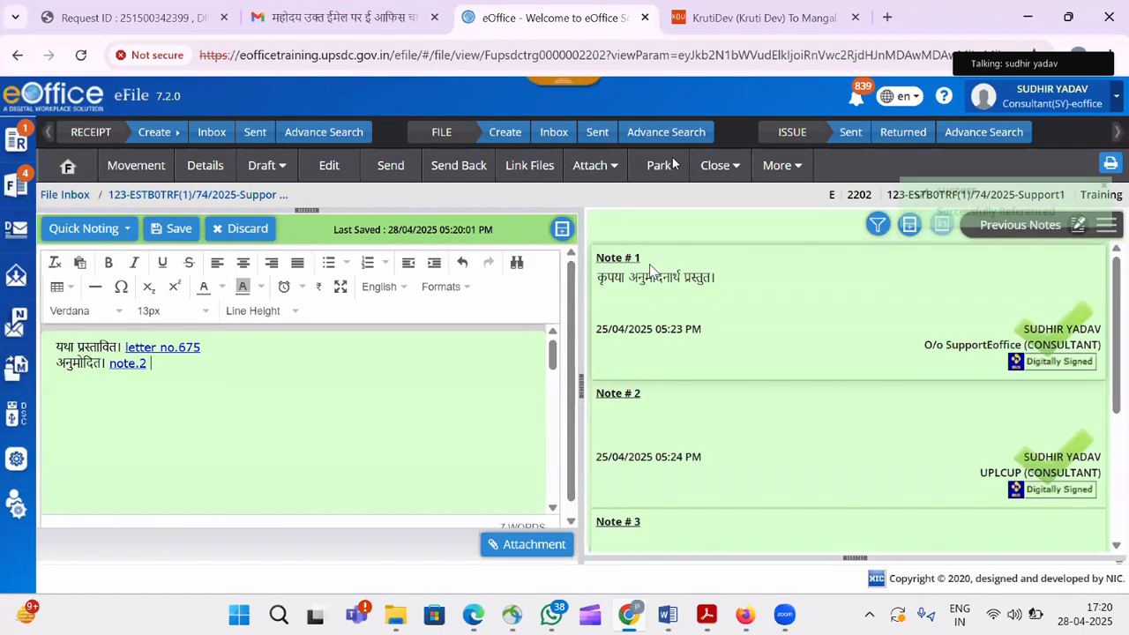
left_click(1106, 225)
left_click(1086, 257)
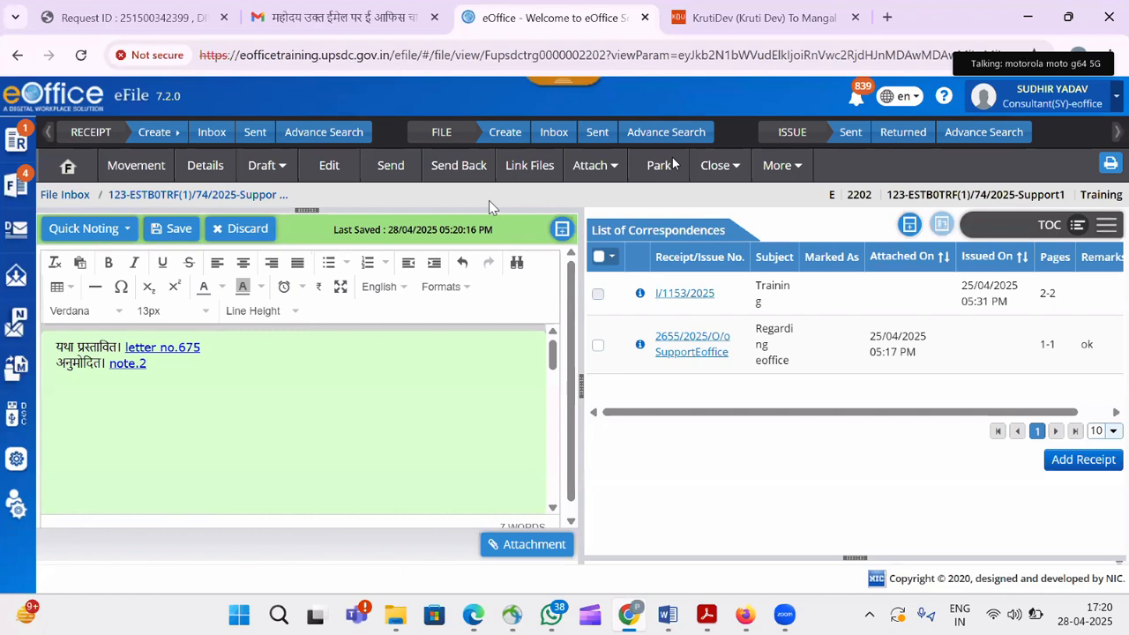
DSC-sign the note and send Training file 2202 back to its sender.
left_click(459, 177)
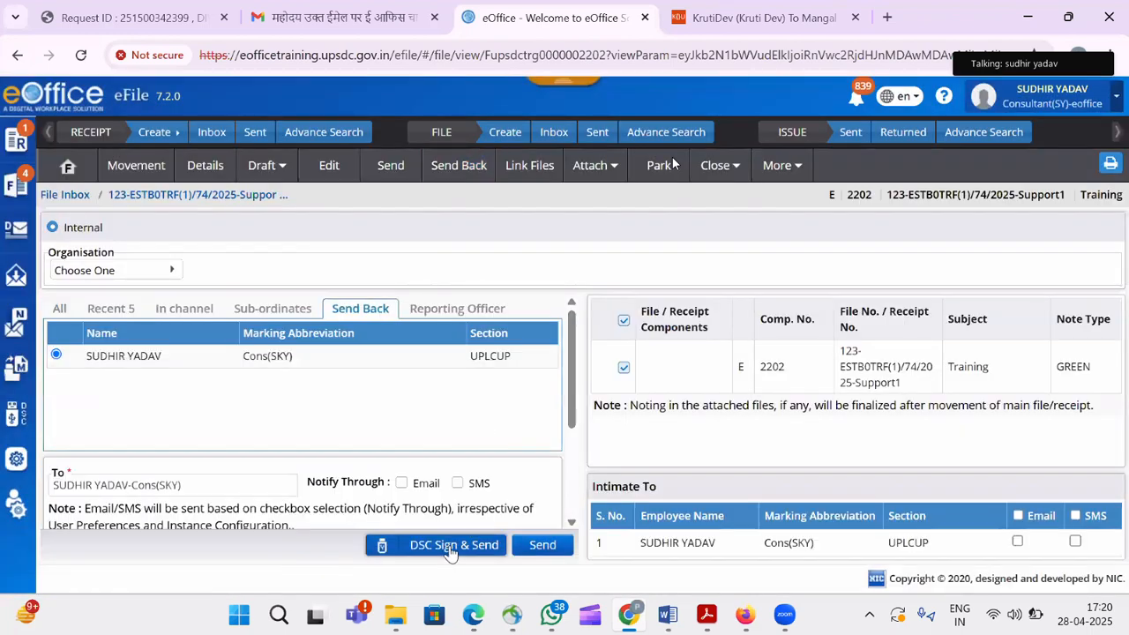
left_click(449, 545)
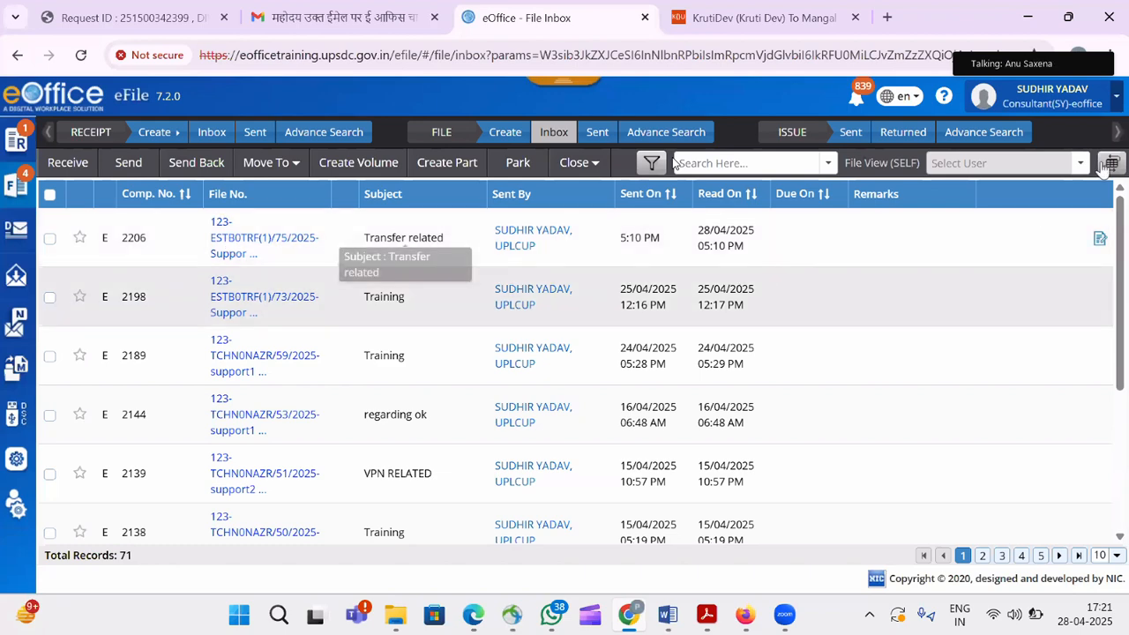
Switch to the Cons(SKY) post and open returned file 2202 from its inbox.
left_click(1072, 108)
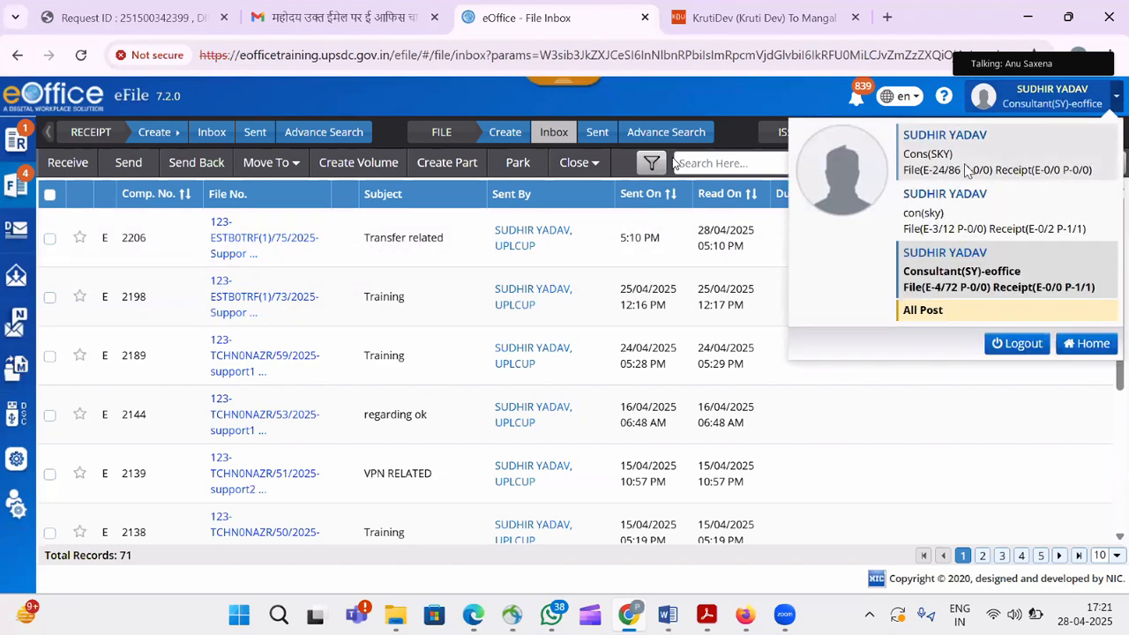
left_click(970, 170)
key("Return")
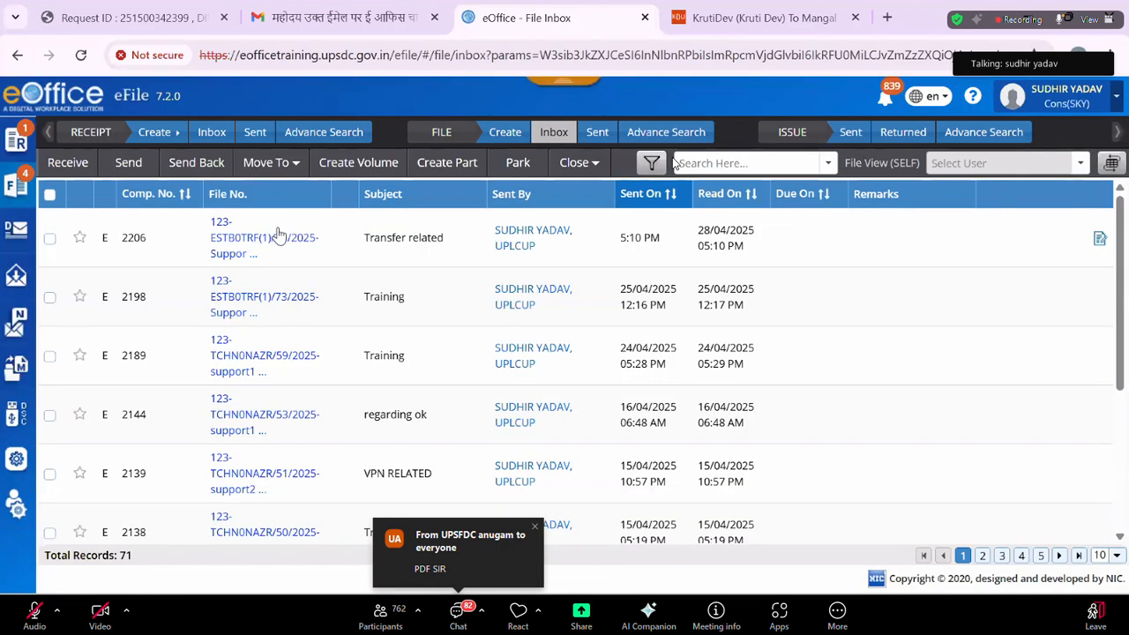
left_click(236, 240)
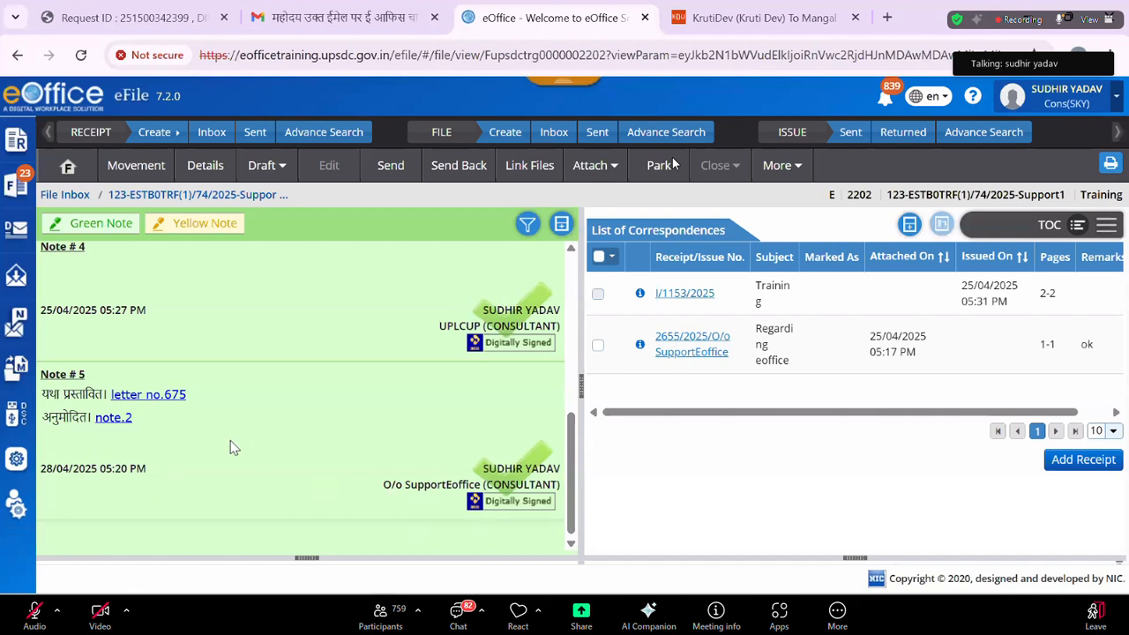
left_click(152, 399)
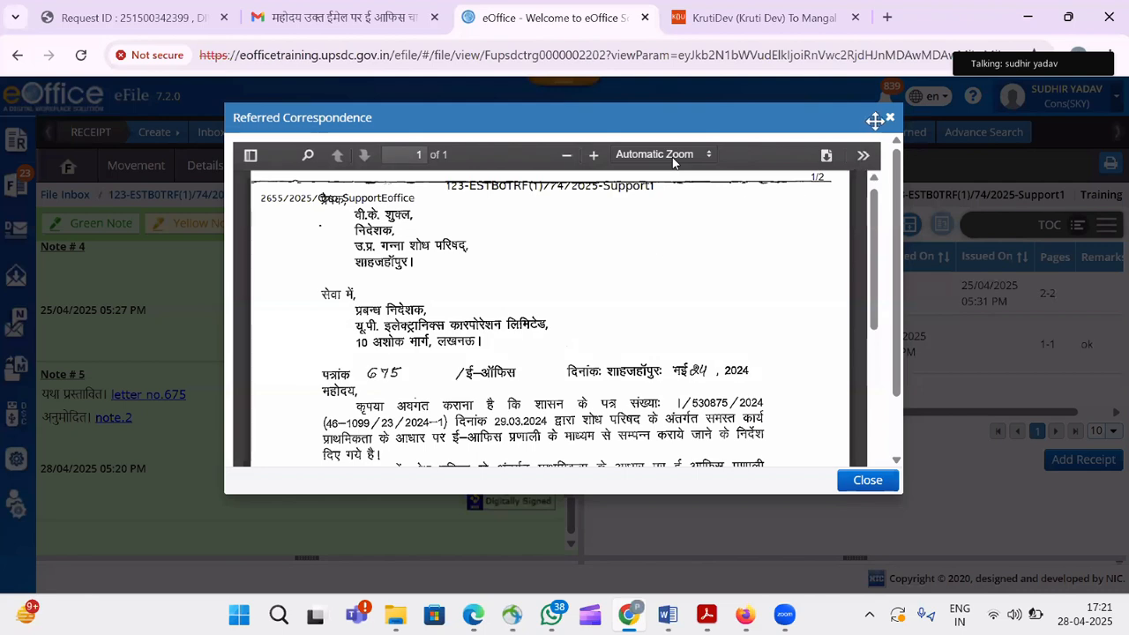
left_click(889, 120)
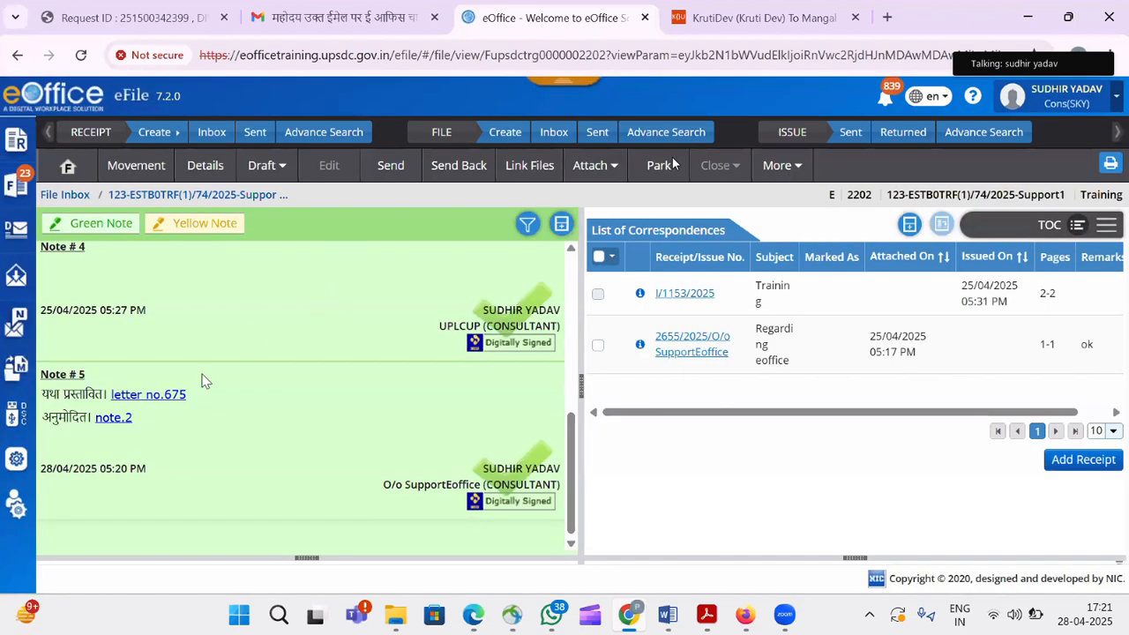
left_click(114, 418)
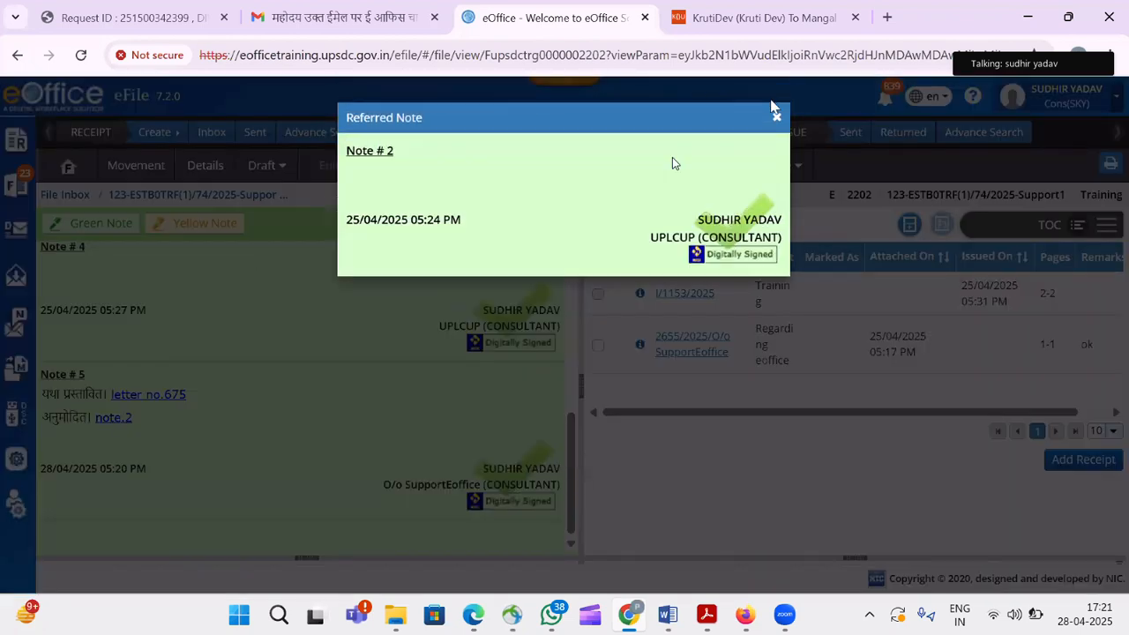
left_click(776, 116)
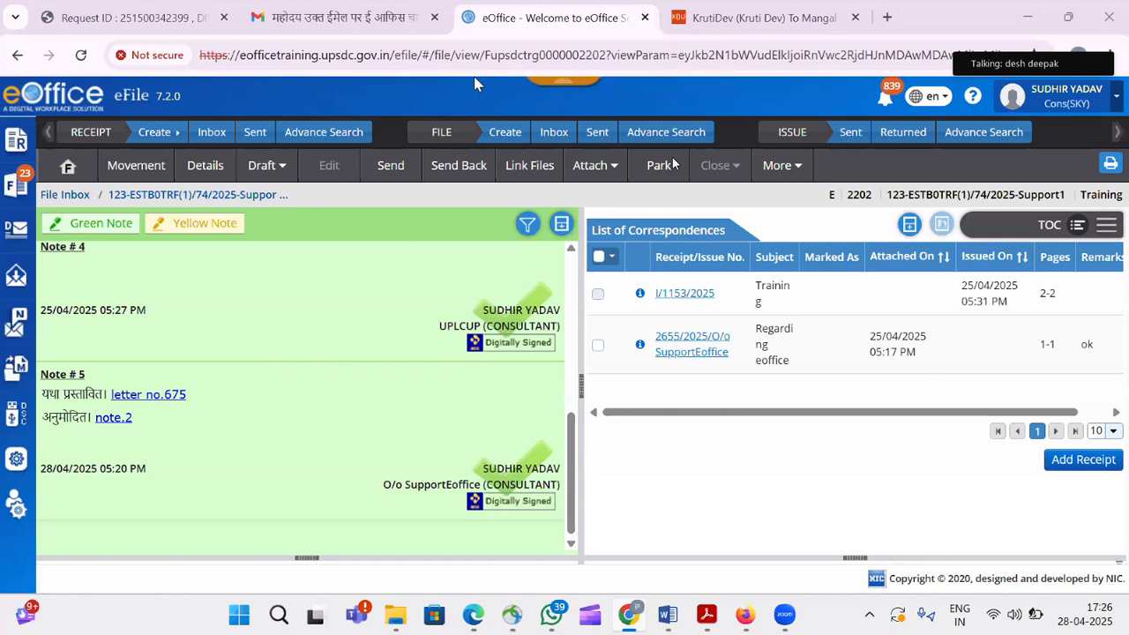
Open the Quick Noting editor for a new green note on file 2202.
left_click(106, 226)
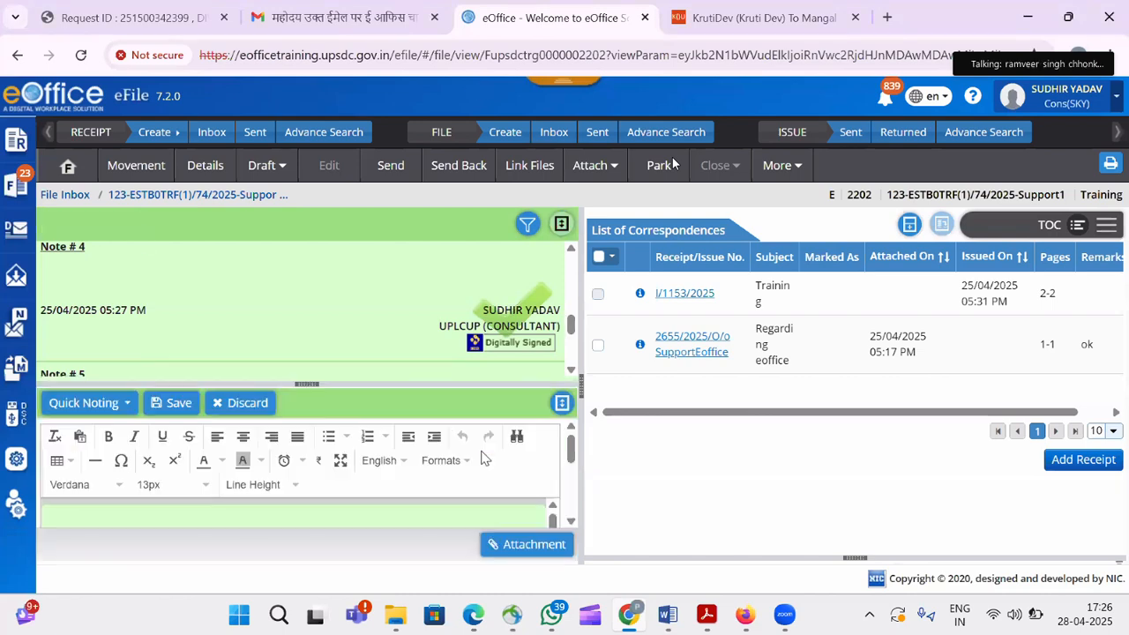
Maximise the Quick Noting editor and type '/lf/wk' as the note text.
left_click(562, 403)
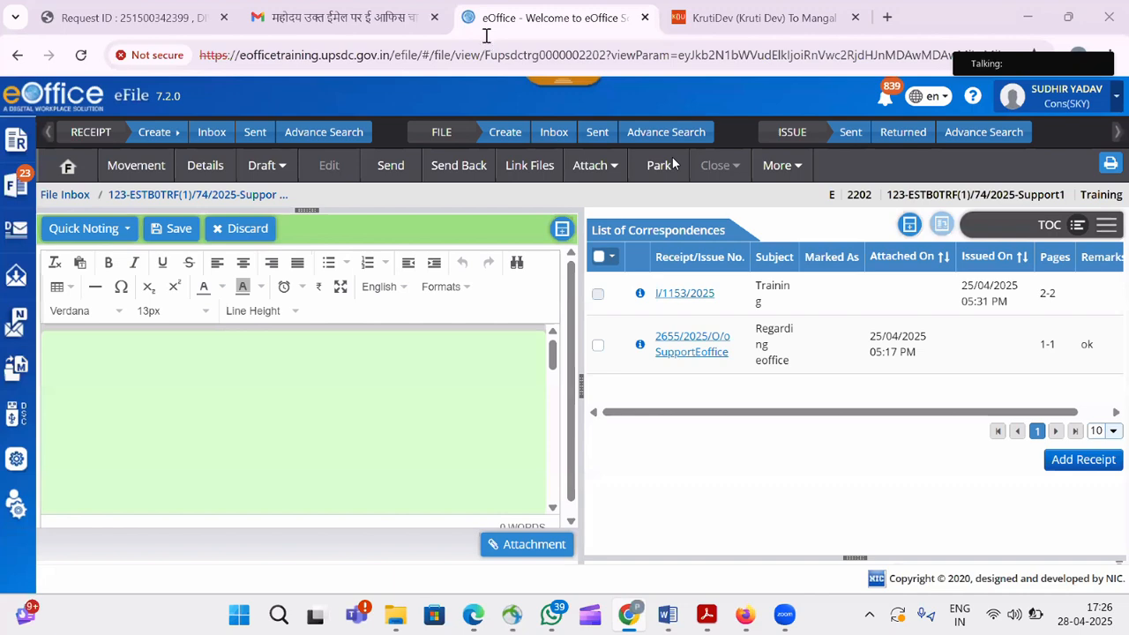
left_click(183, 364)
type("/lf/wk")
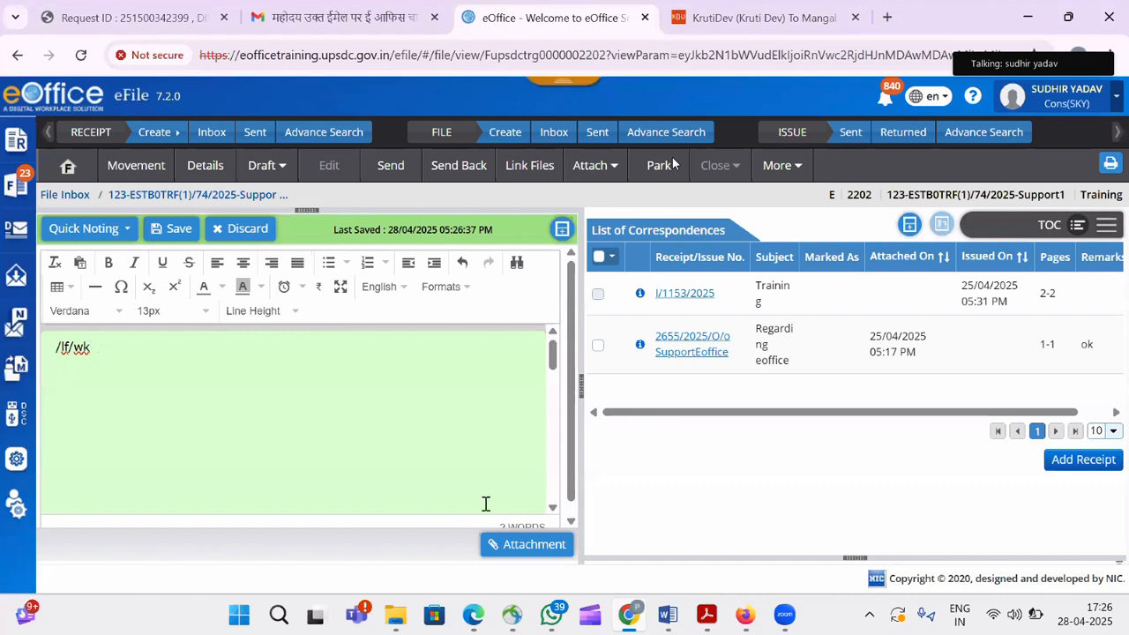
Cancel the attachment file chooser and open the DSC certificate Registration page.
left_click(512, 547)
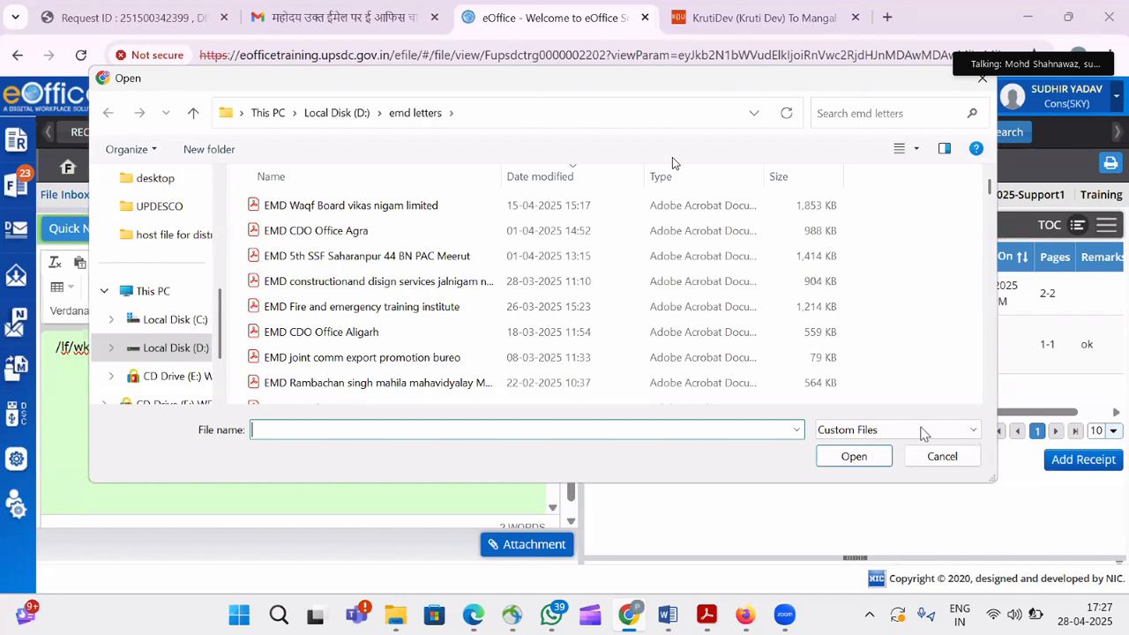
left_click(943, 456)
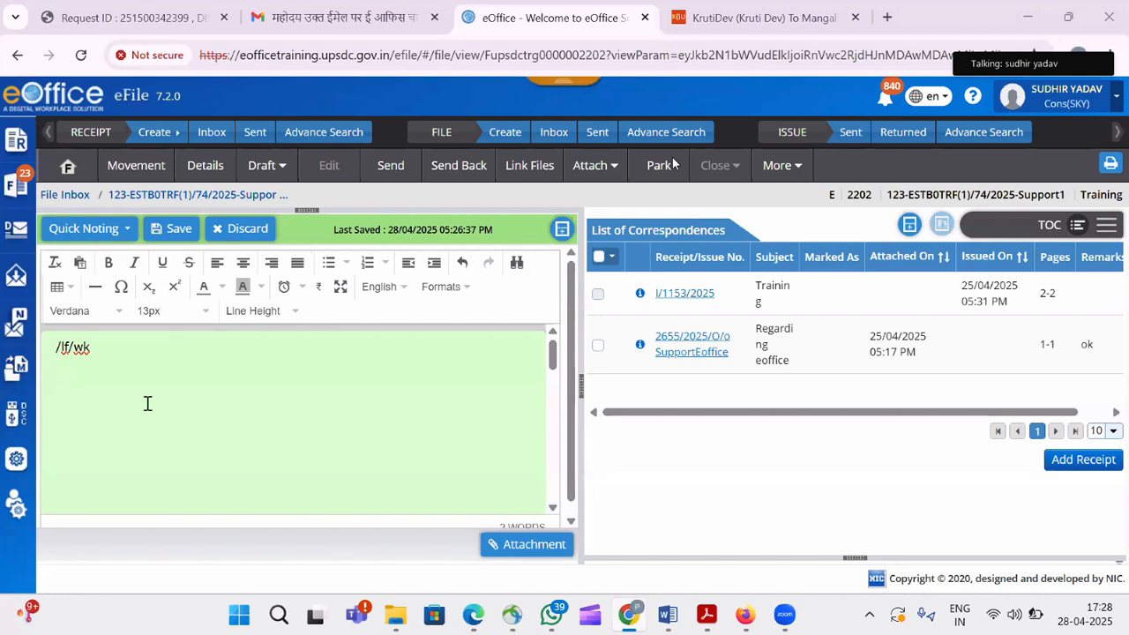
mouse_move(11, 420)
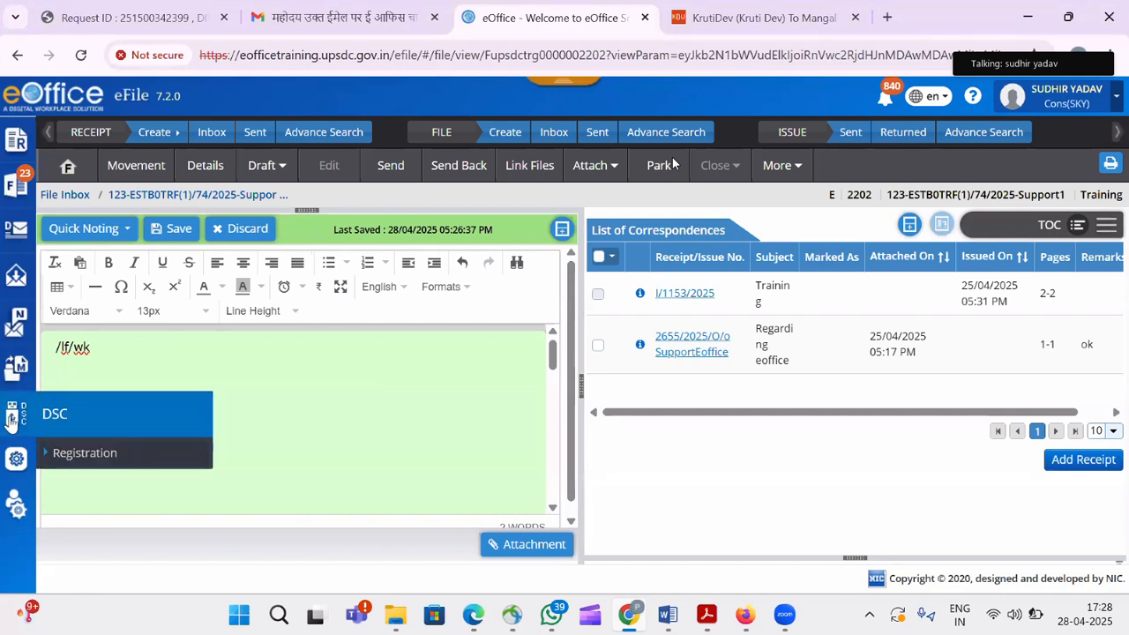
left_click(98, 454)
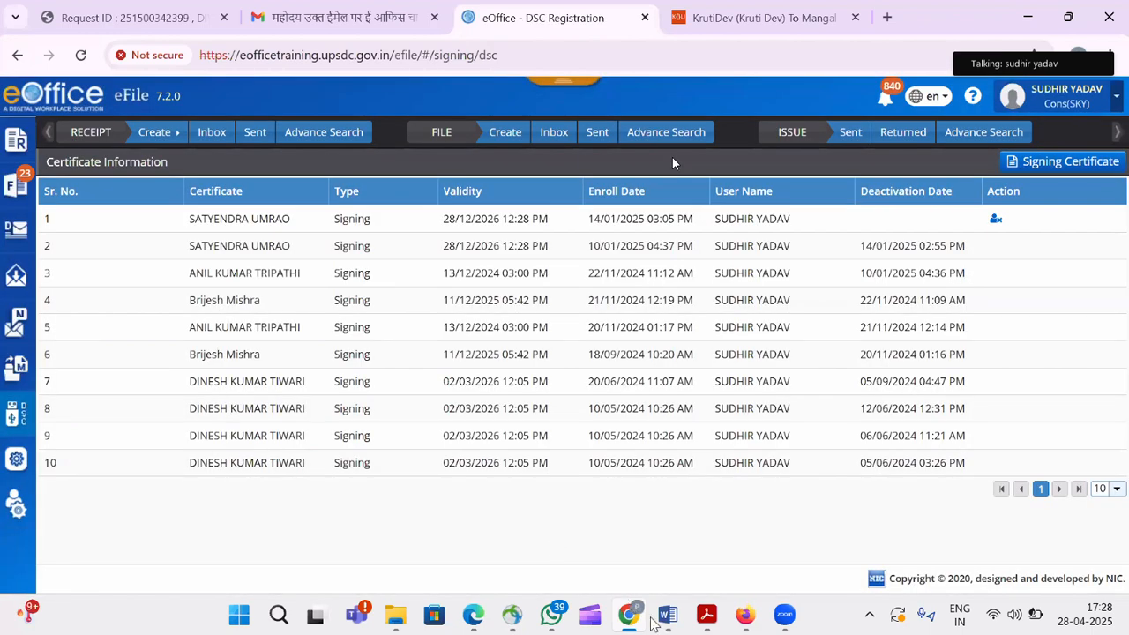
Bring up the 'DSC contact number' Word document and select its '4-DSC driver' line.
mouse_move(662, 625)
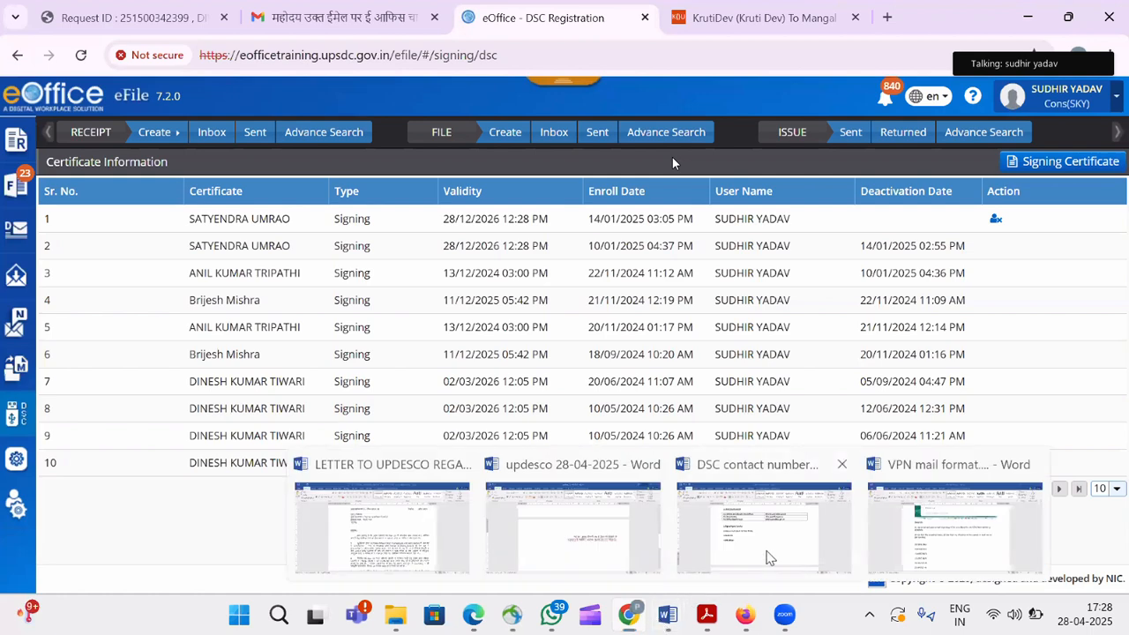
left_click(770, 559)
left_click(396, 379)
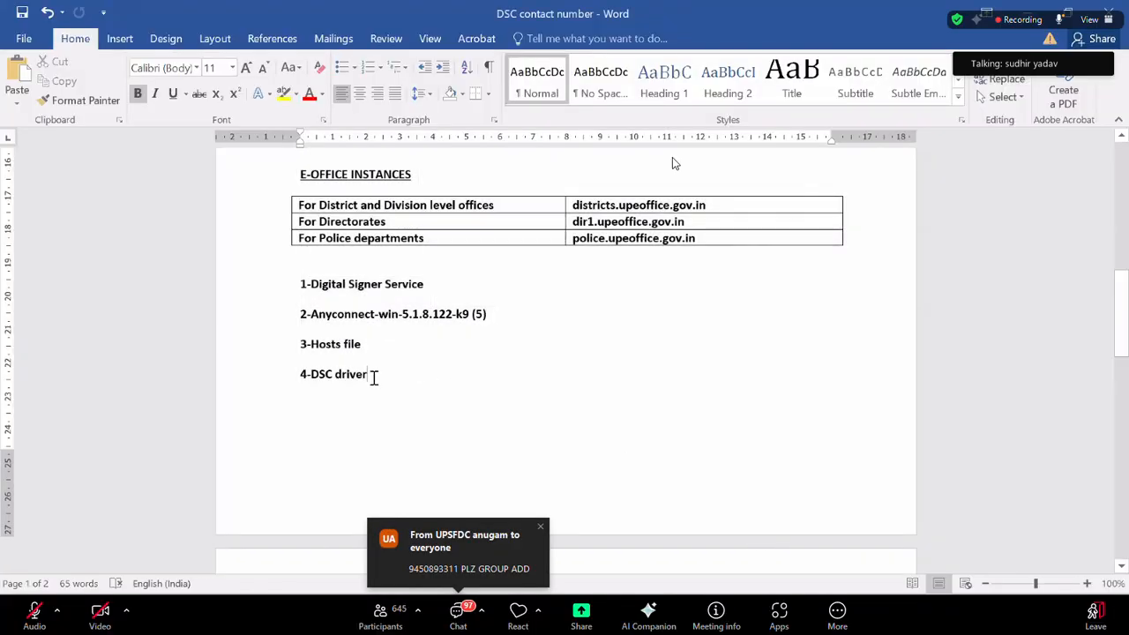
left_click(113, 375)
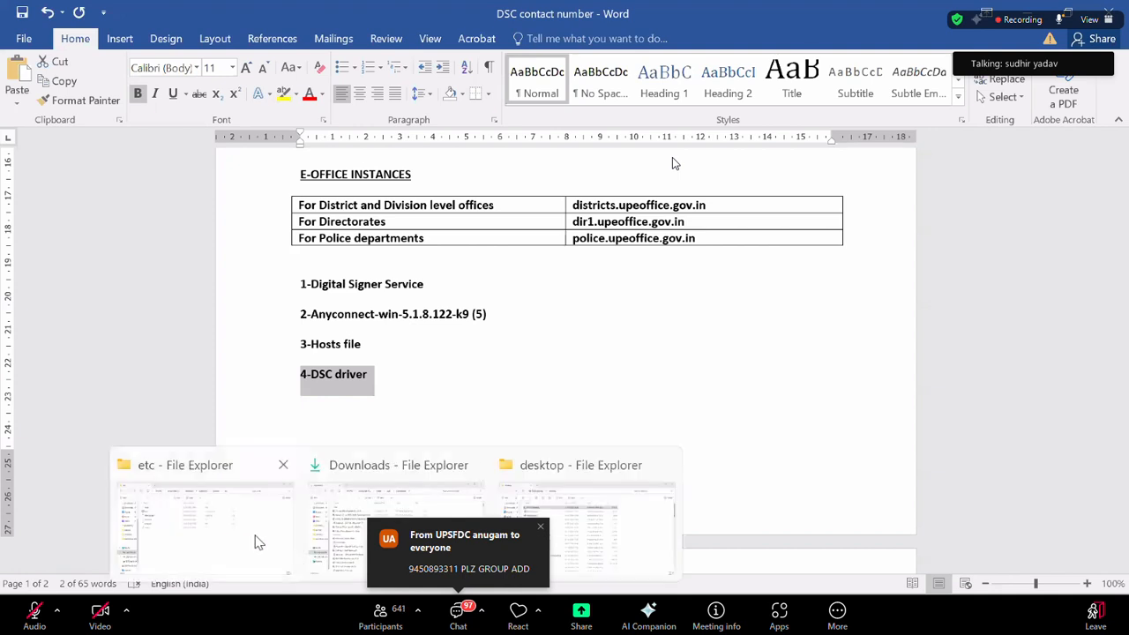
Browse CD Drive (E:) WD PROXKey in File Explorer, then return to eOffice DSC Registration.
left_click(255, 538)
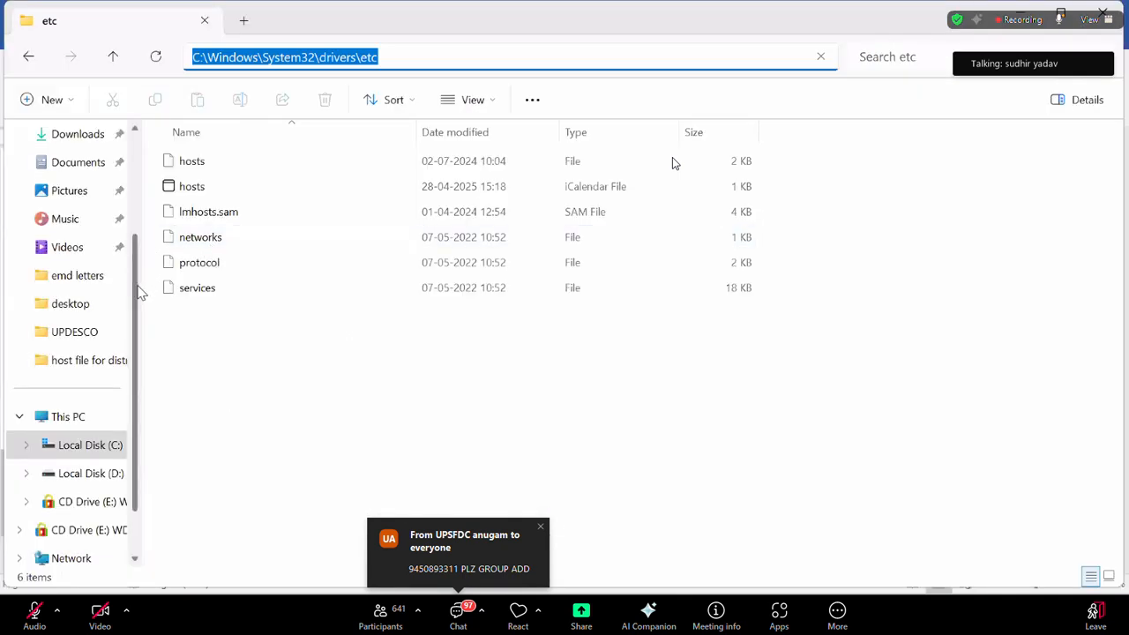
scroll(144, 256, "up", 1)
scroll(144, 239, "up", 1)
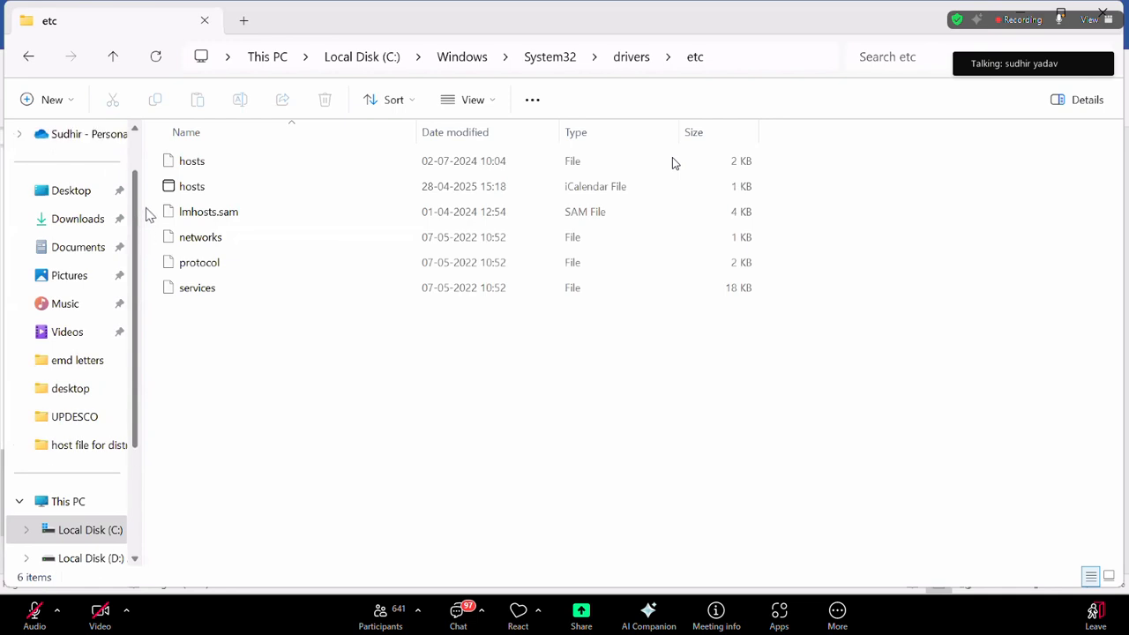
scroll(139, 300, "down", 3)
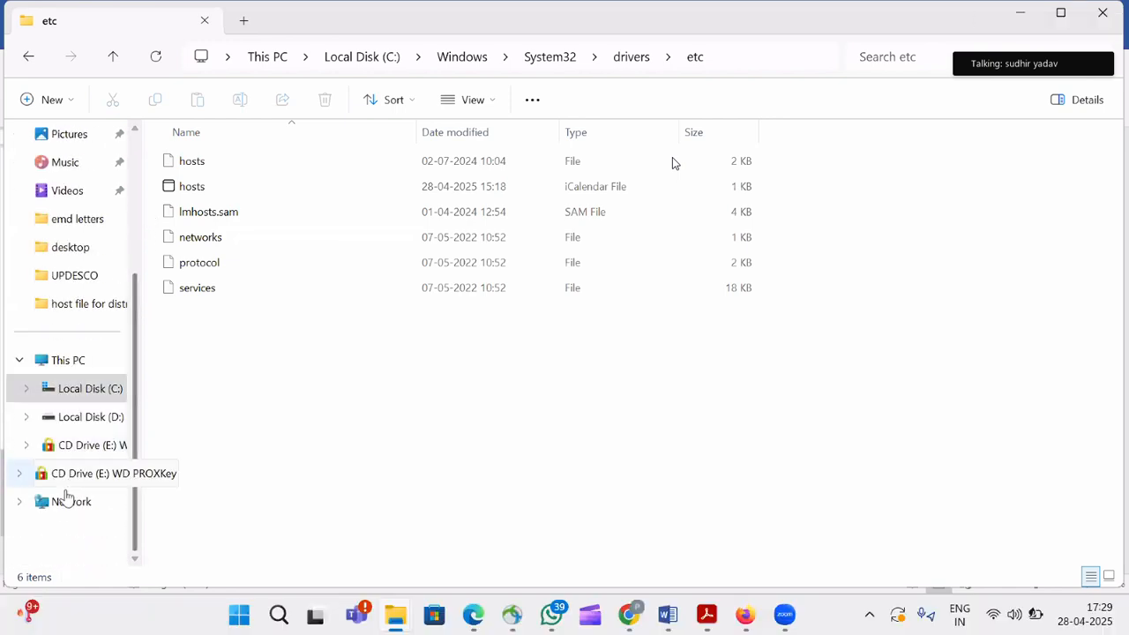
left_click(76, 474)
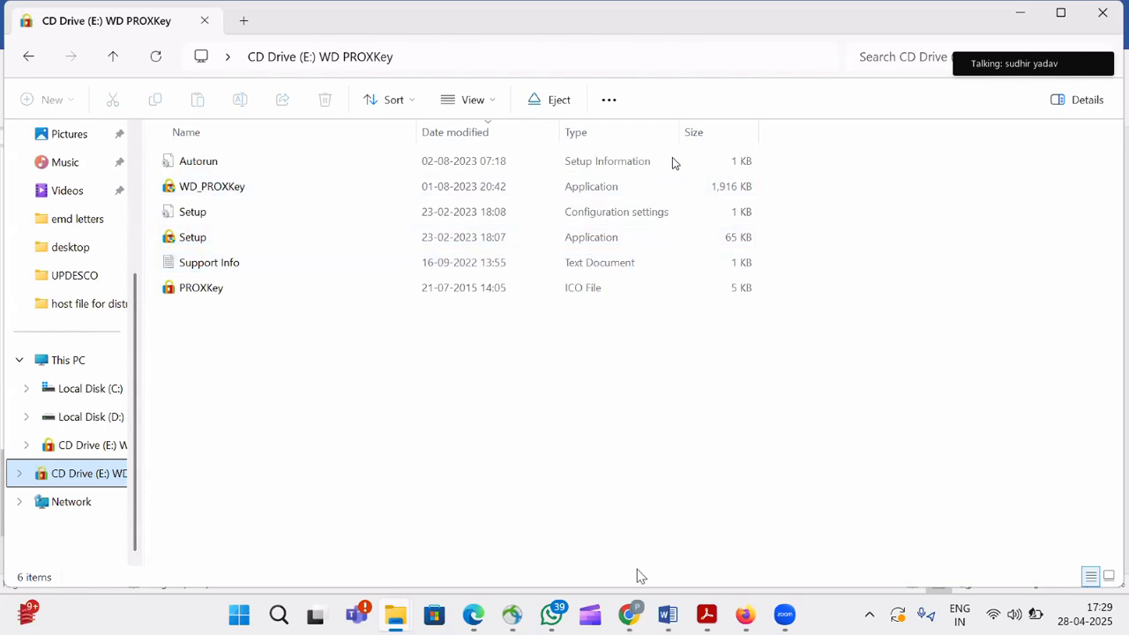
mouse_move(628, 614)
left_click(618, 521)
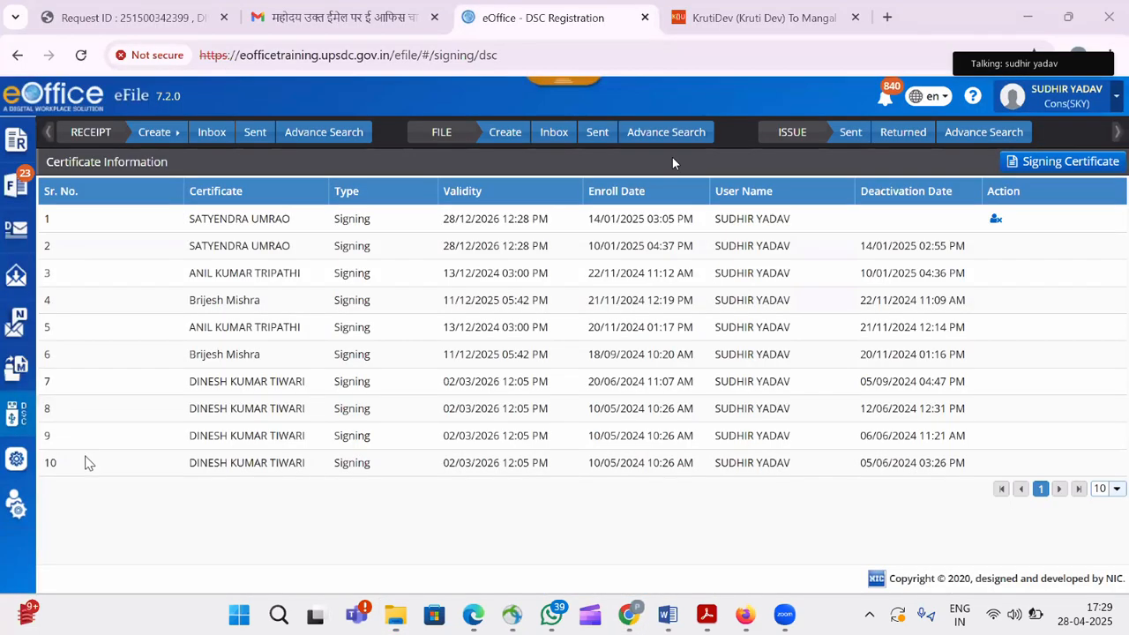
left_click(1106, 168)
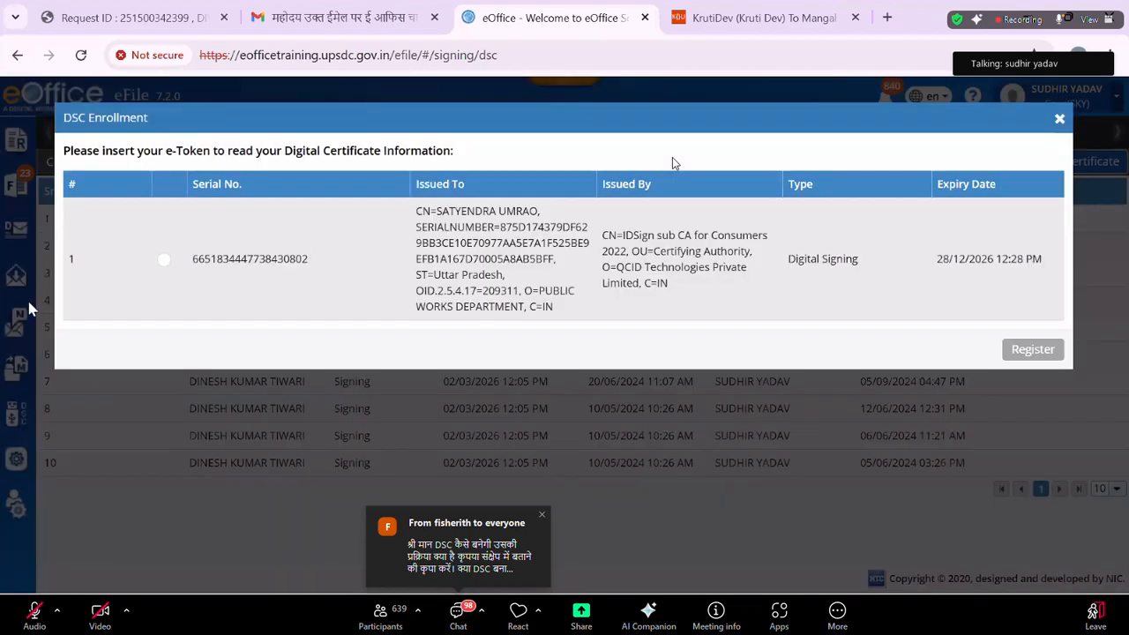
left_click(165, 261)
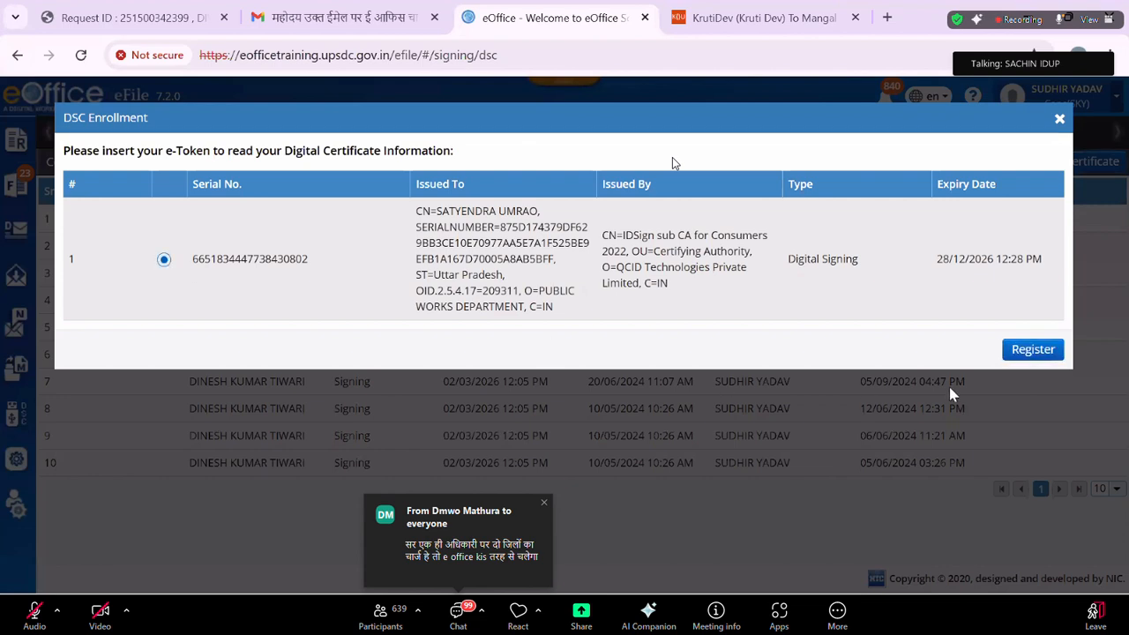
left_click(1040, 354)
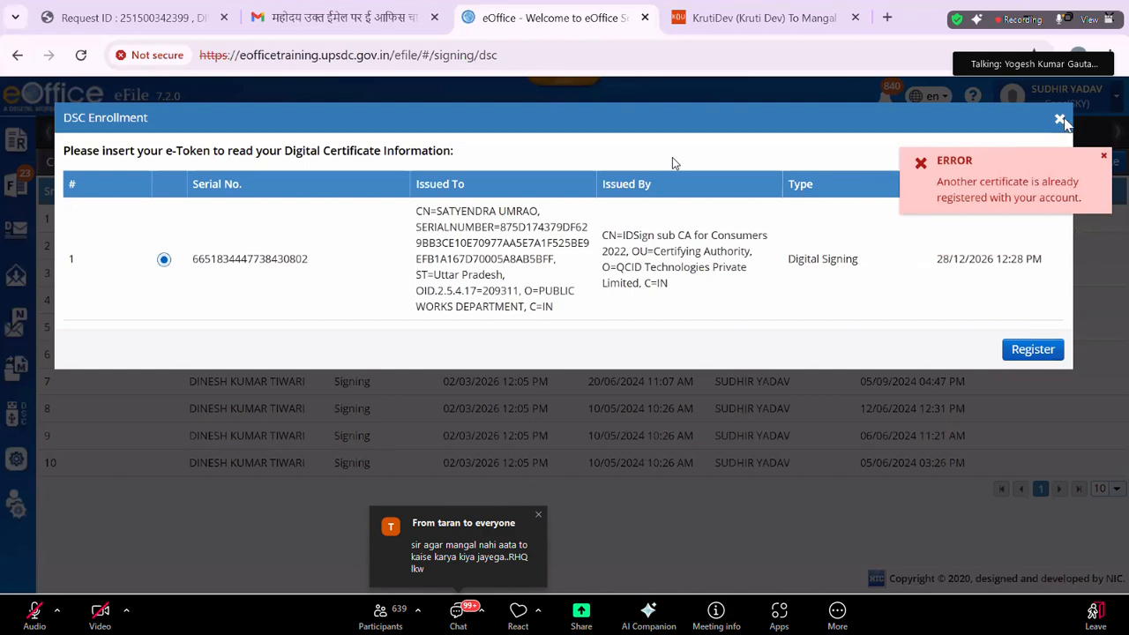
left_click(1061, 120)
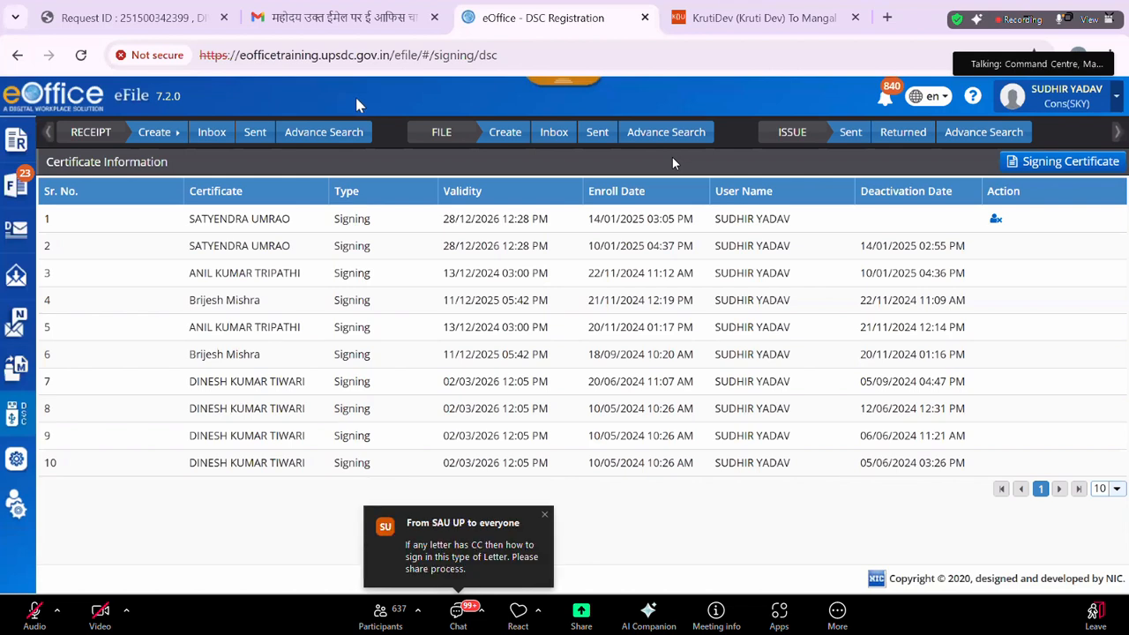
Open file 2202 from the File > Inbox list.
mouse_move(17, 185)
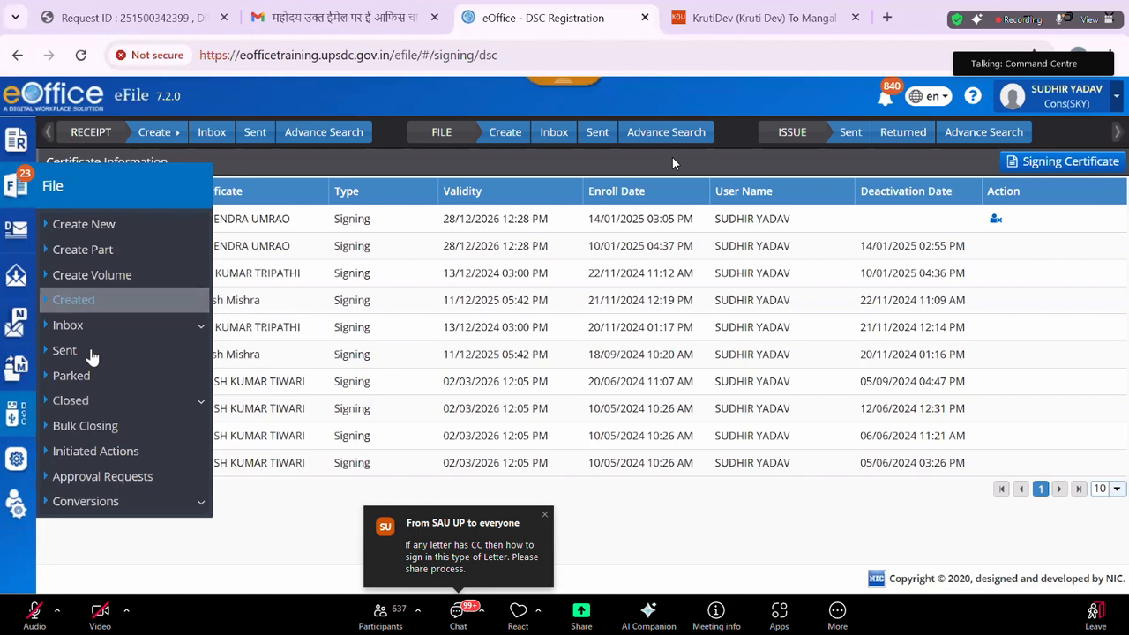
left_click(100, 338)
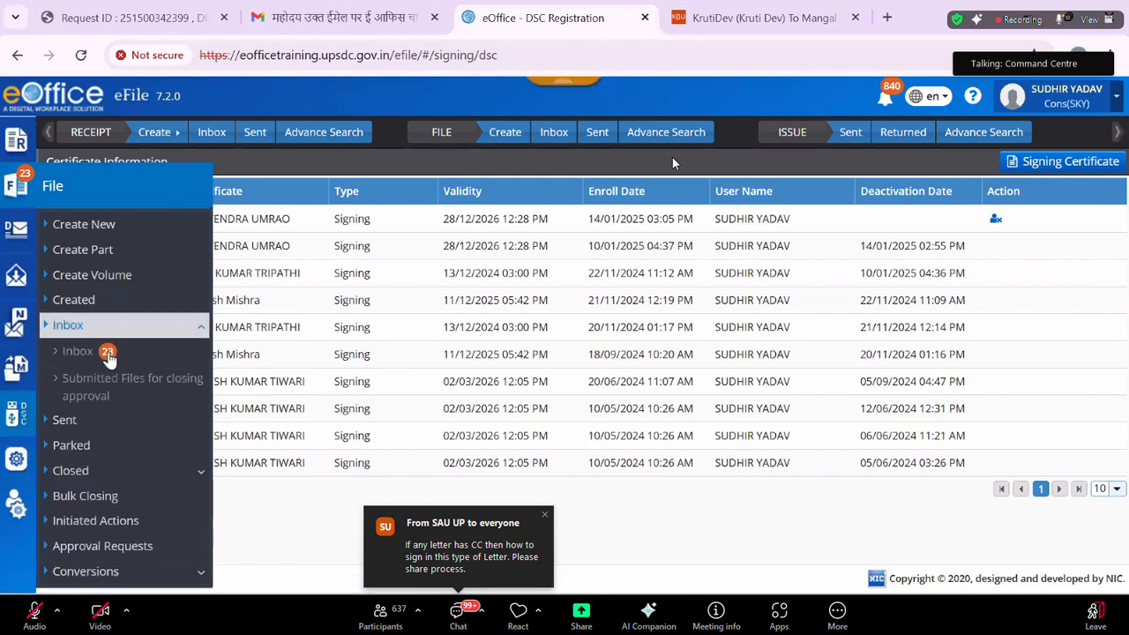
left_click(103, 351)
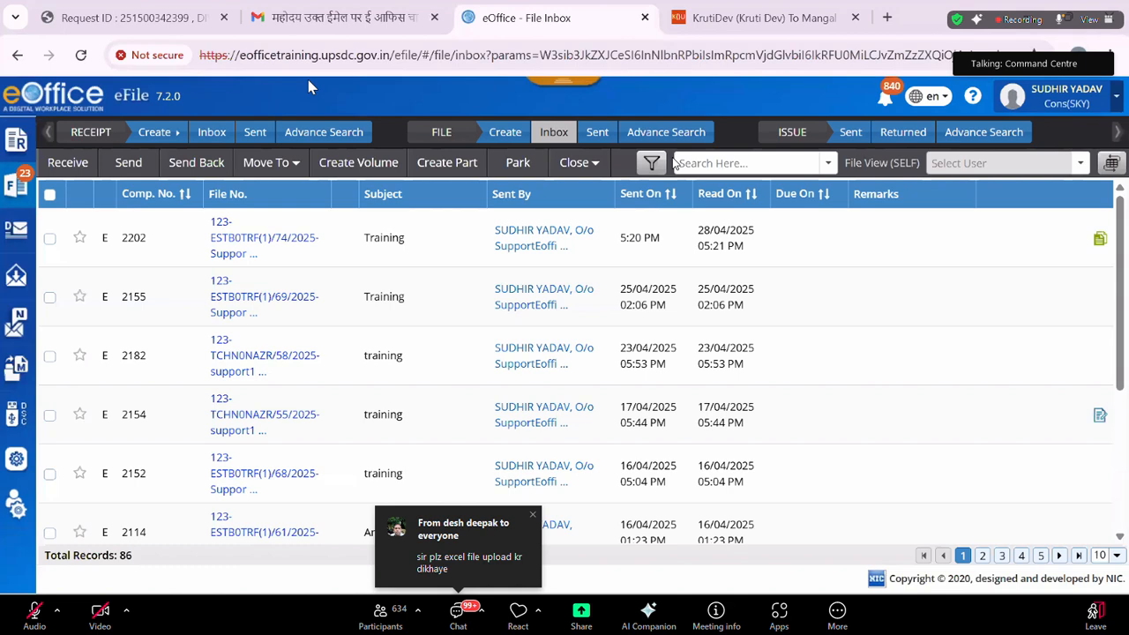
left_click(250, 258)
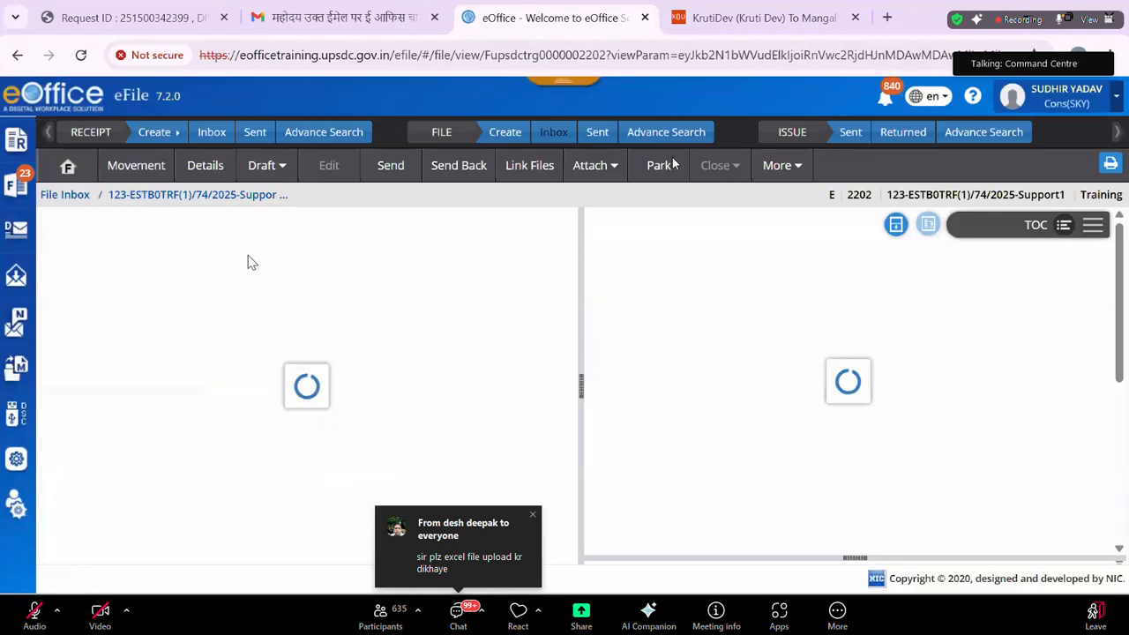
Maximise the noting editor and delete the draft text '/lf/wk'.
scroll(344, 369, "down", 3)
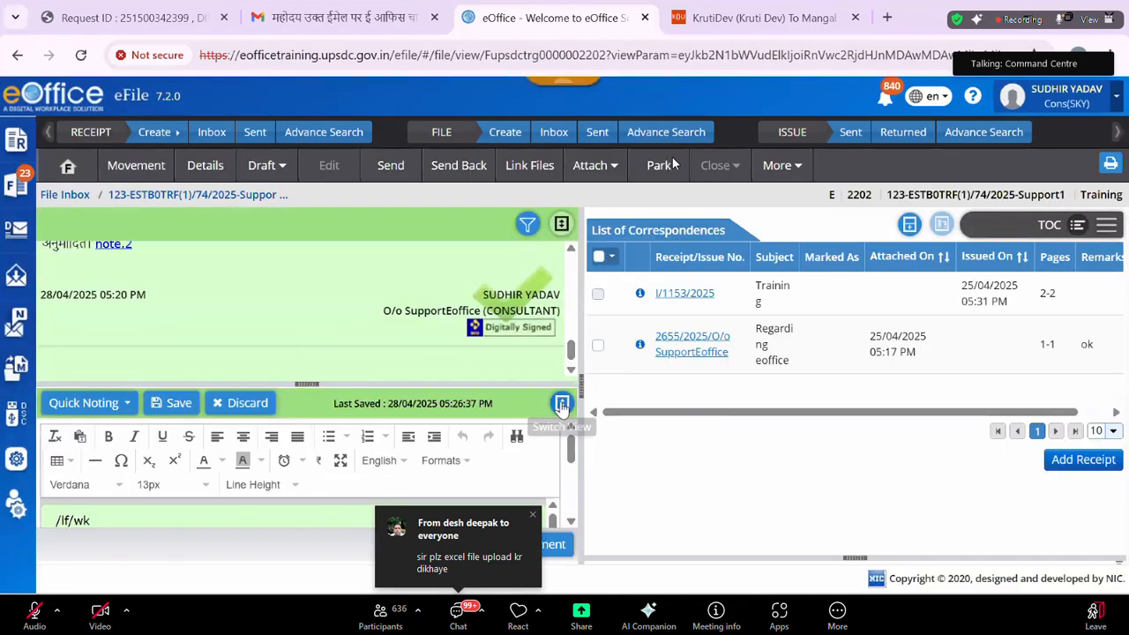
left_click(561, 403)
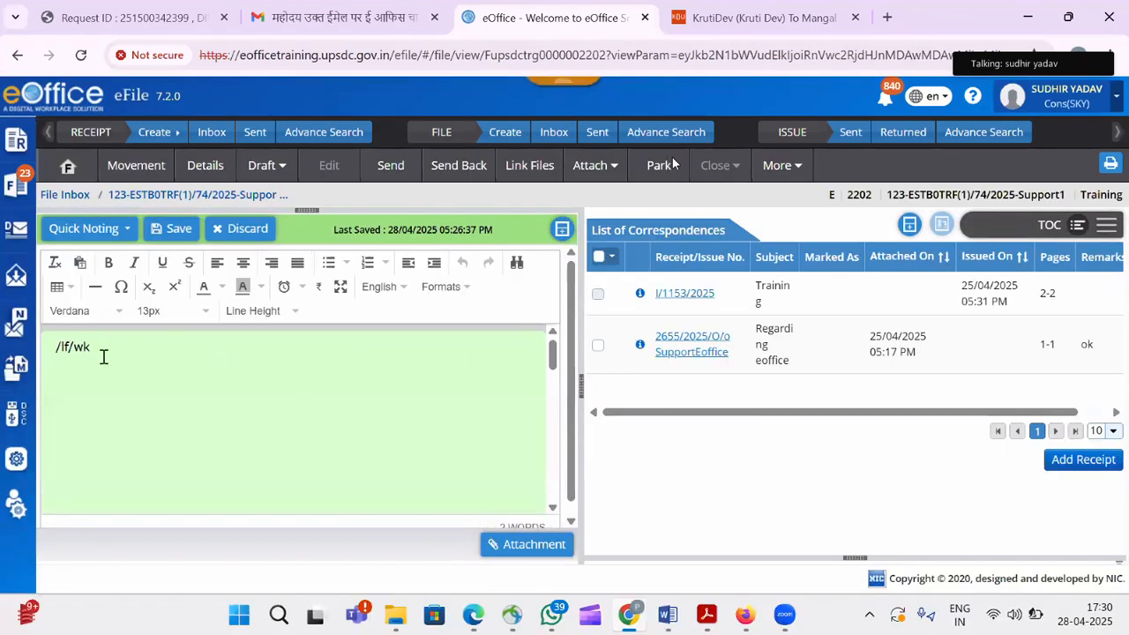
left_click_drag(101, 353, 4, 355)
key("BackSpace")
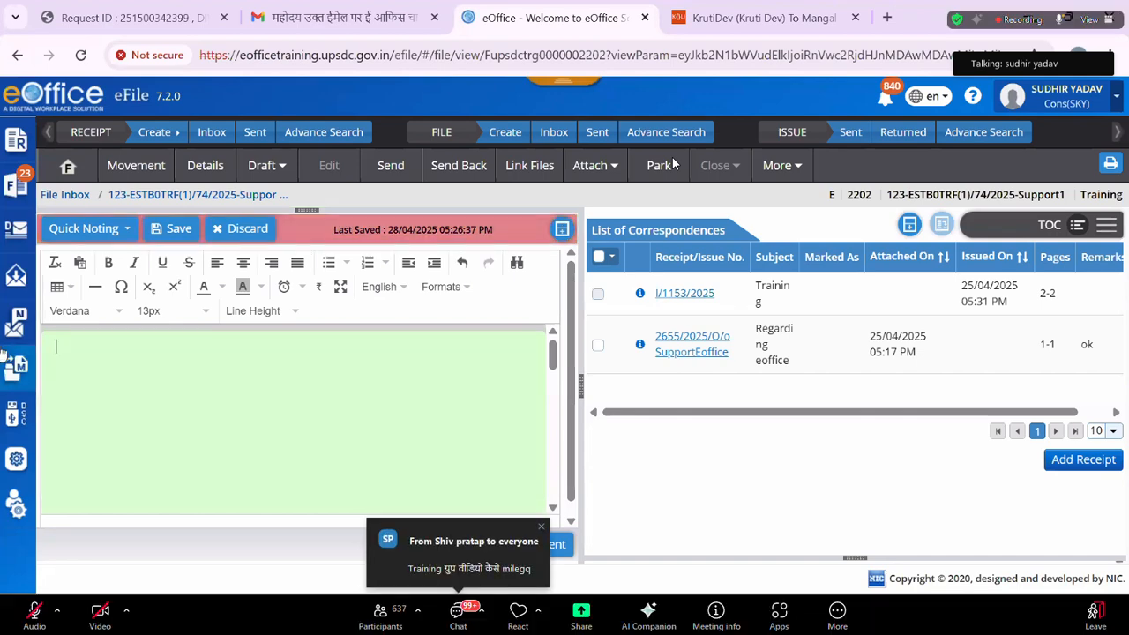
Try a 9-column table in the note, then discard the draft and confirm.
left_click(63, 291)
mouse_move(194, 323)
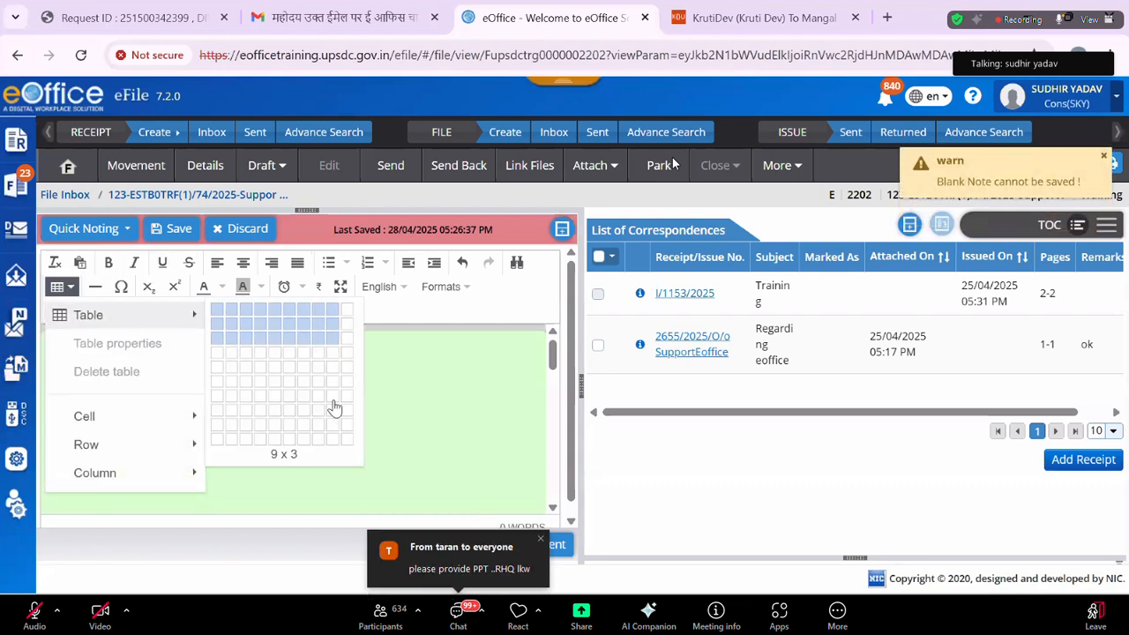
left_click(327, 406)
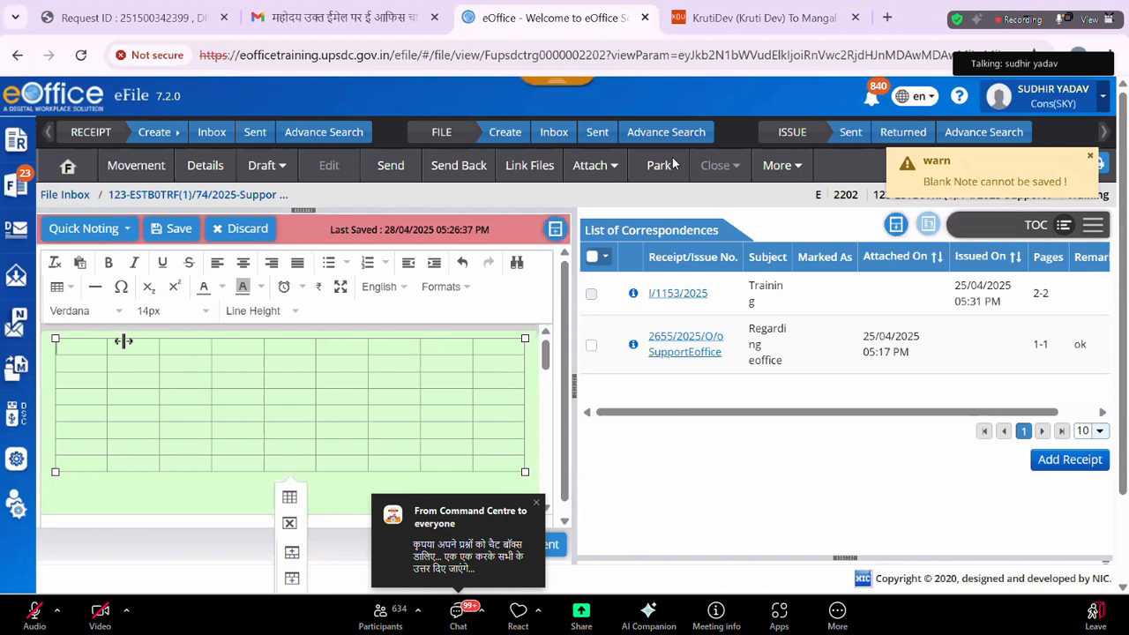
left_click_drag(76, 344, 341, 428)
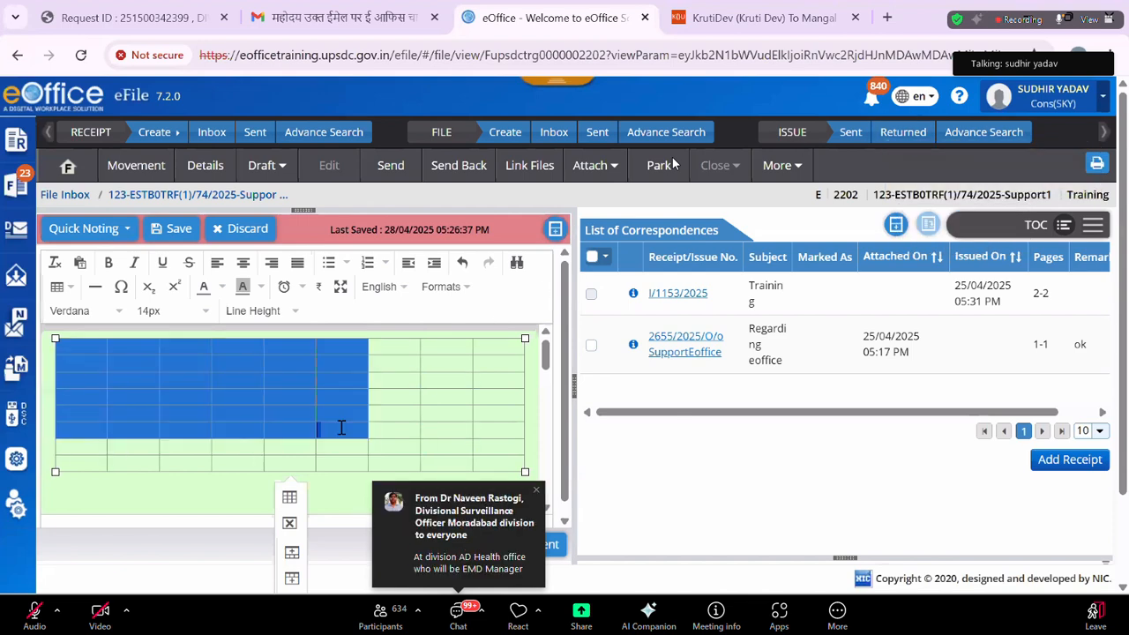
left_click(413, 378)
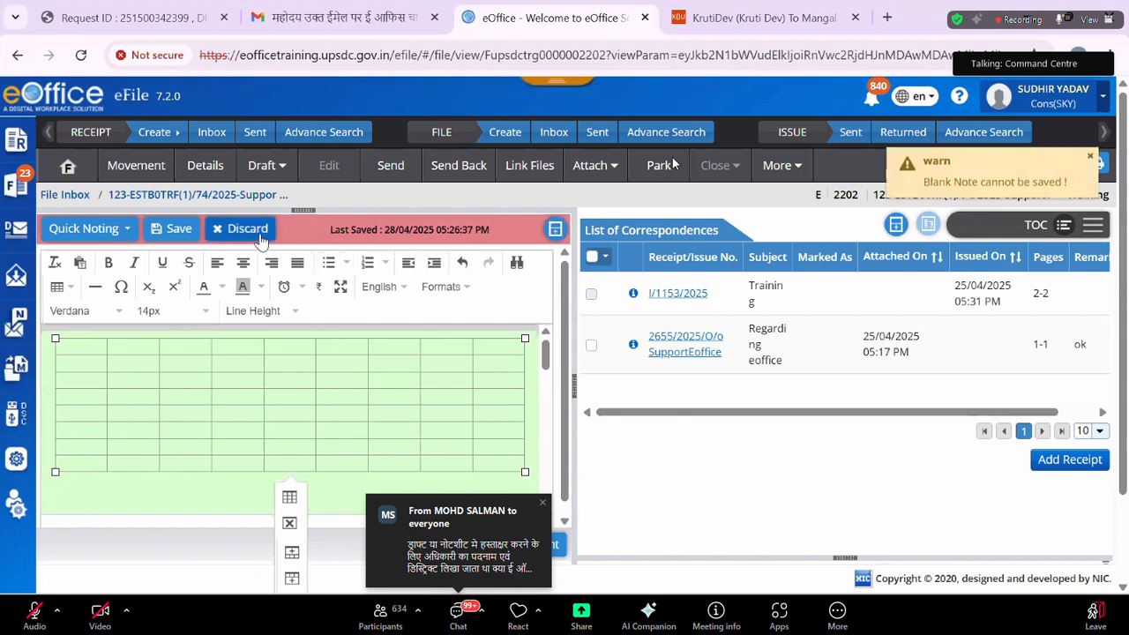
left_click(251, 231)
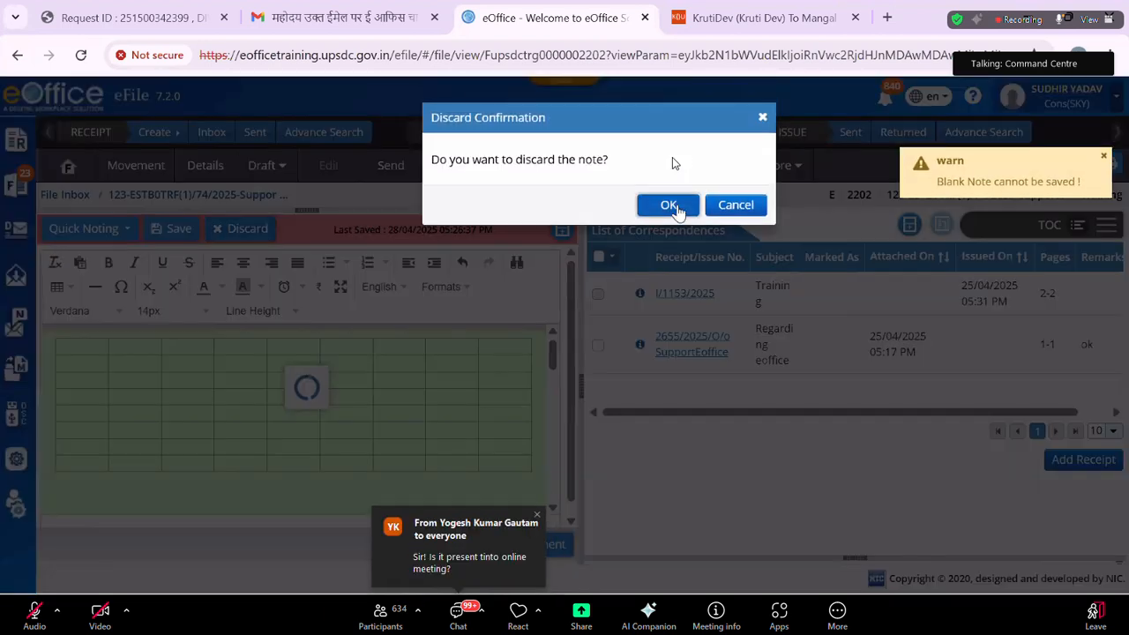
left_click(675, 199)
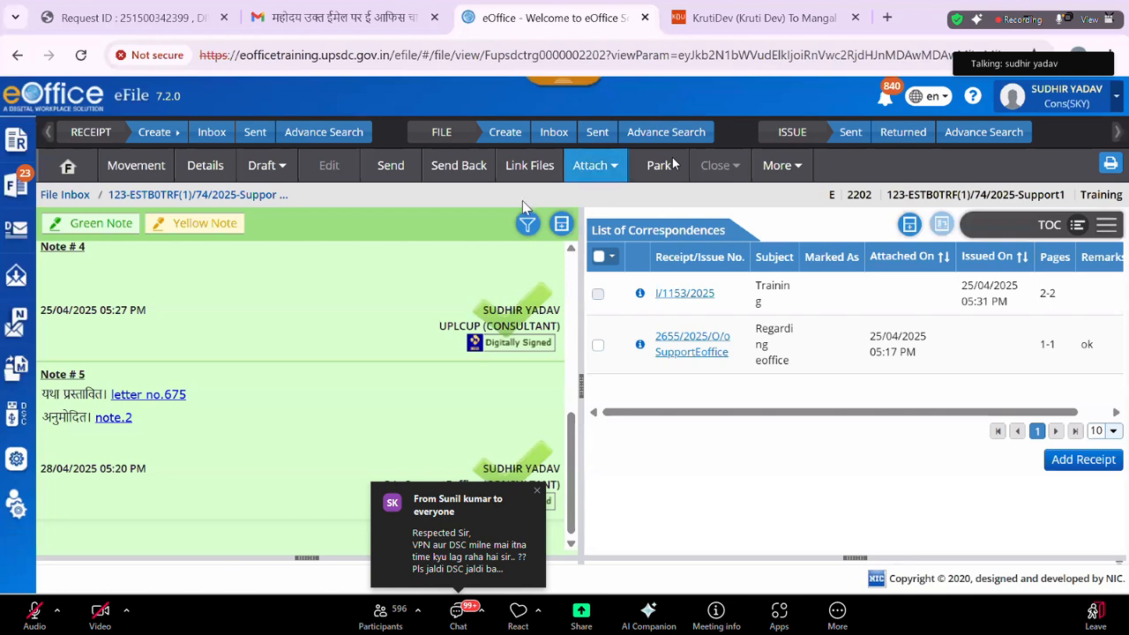
Try the Print view, then open file 2155 from the File > Inbox list.
left_click(1111, 164)
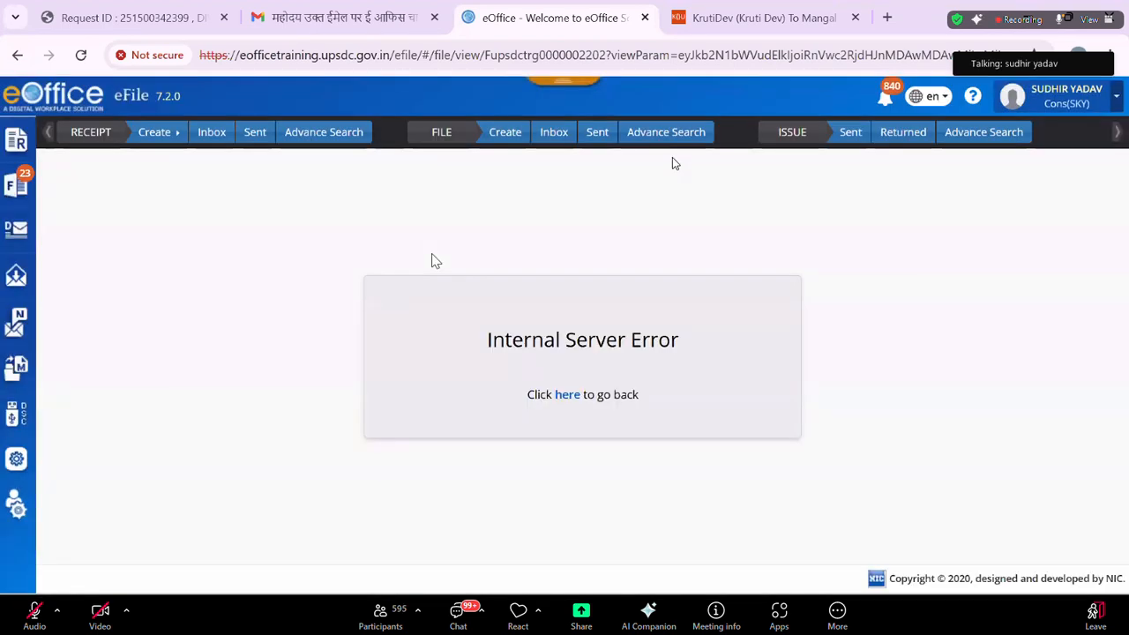
mouse_move(19, 186)
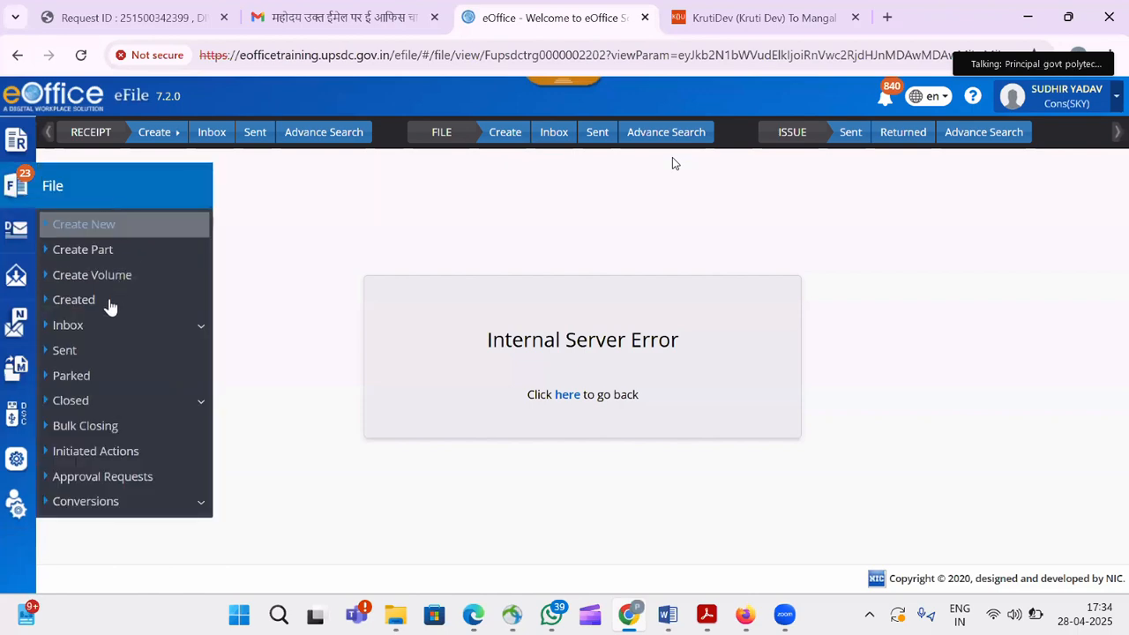
left_click(101, 326)
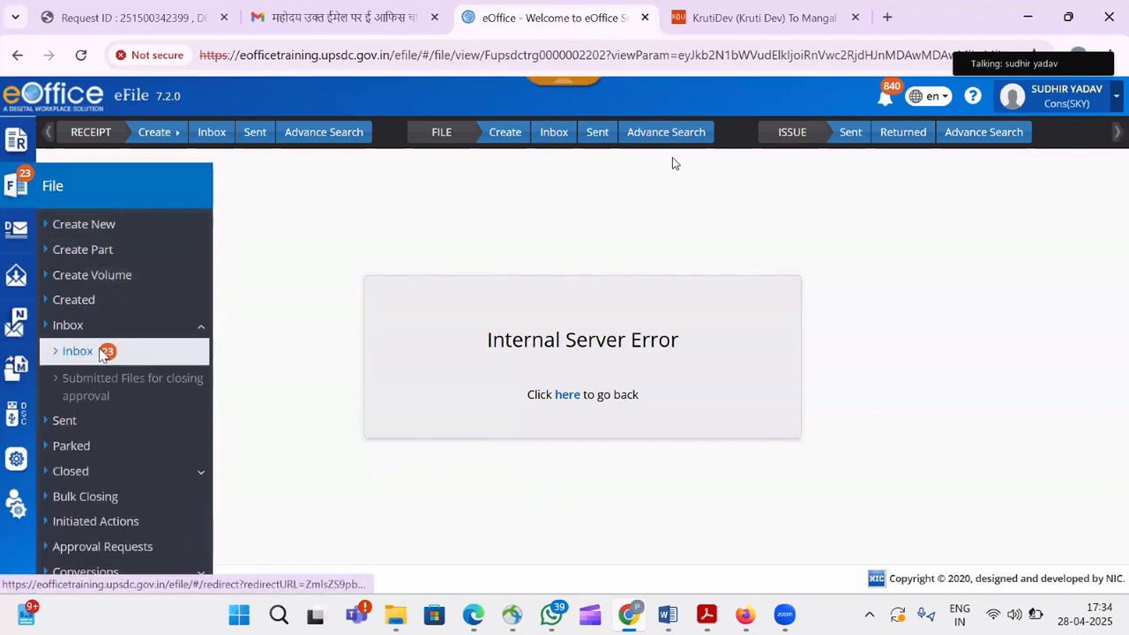
left_click(101, 353)
left_click(257, 297)
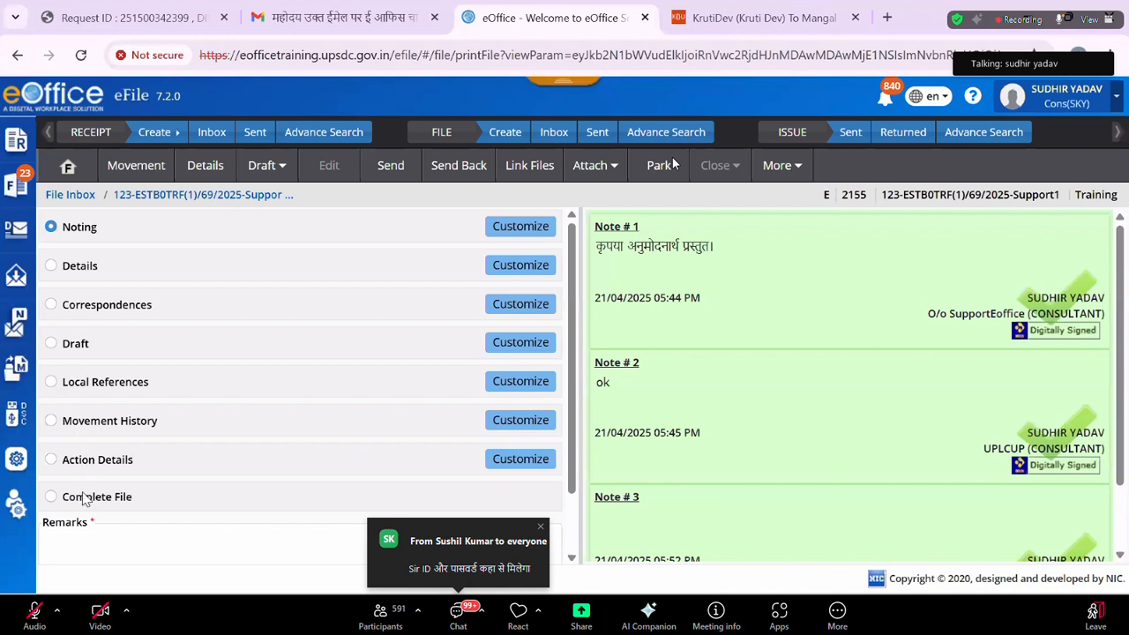
Show file 2155's noting print preview, briefly check File Details, then return to All Notings.
left_click(520, 227)
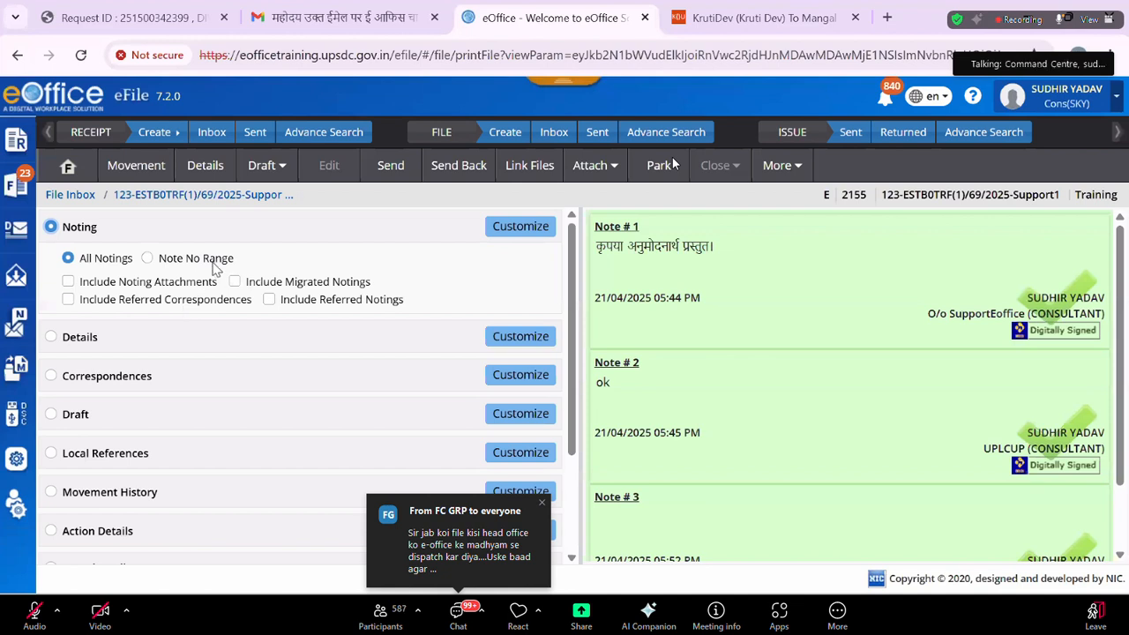
left_click(51, 337)
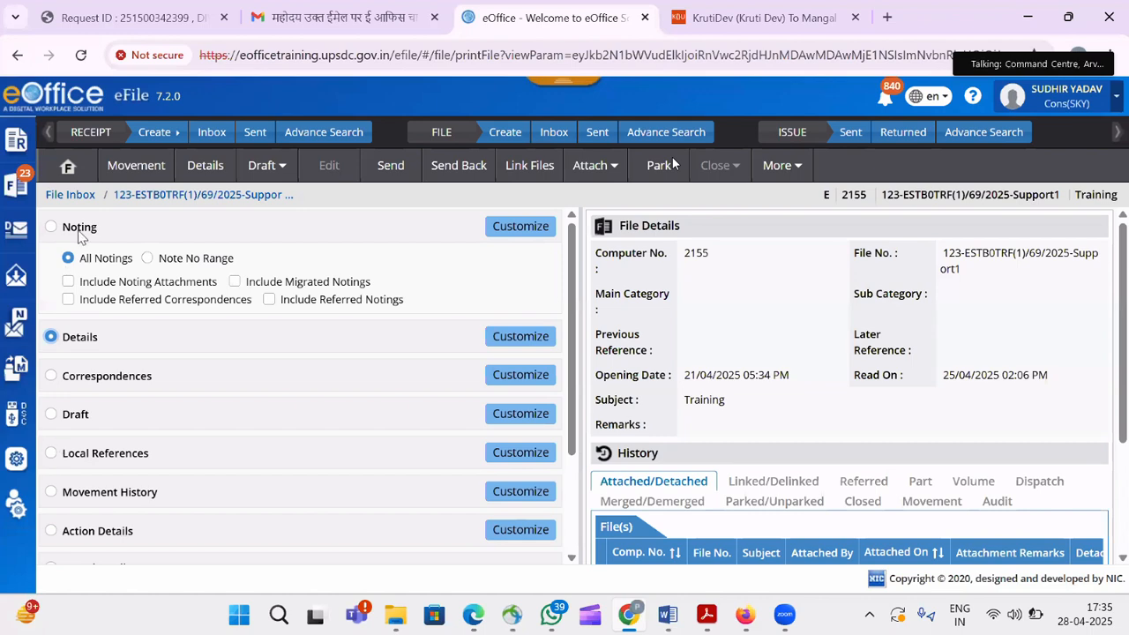
left_click(52, 227)
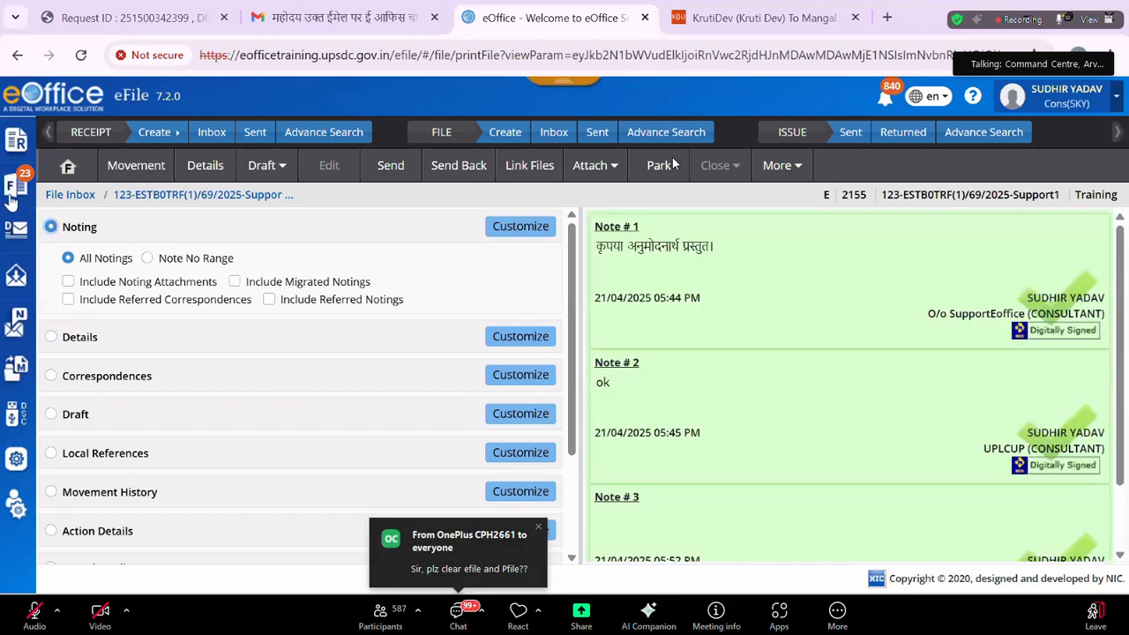
Reopen file 123-ESTB0TRF(1)/74/2025 (2202) from the File Inbox and scroll to its new note editor.
mouse_move(15, 187)
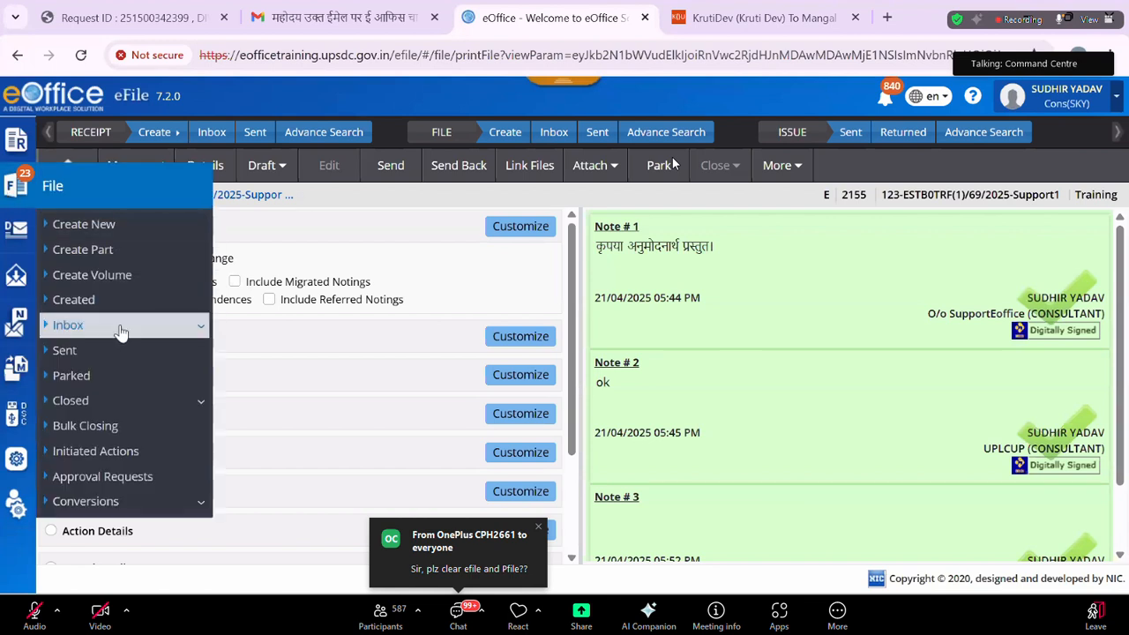
left_click(105, 325)
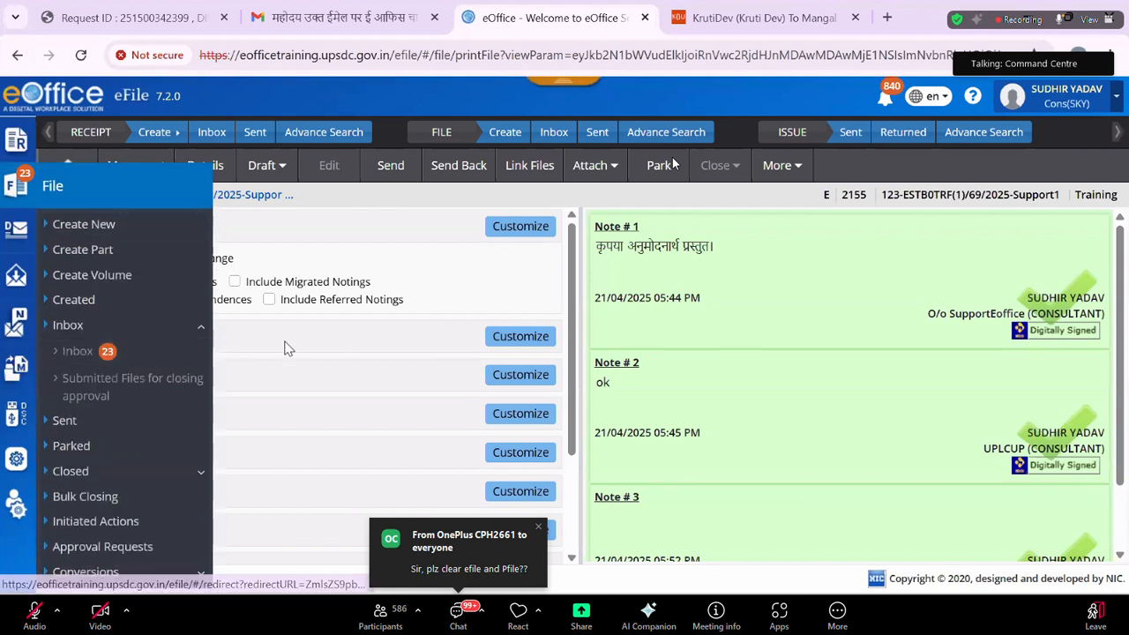
left_click(78, 351)
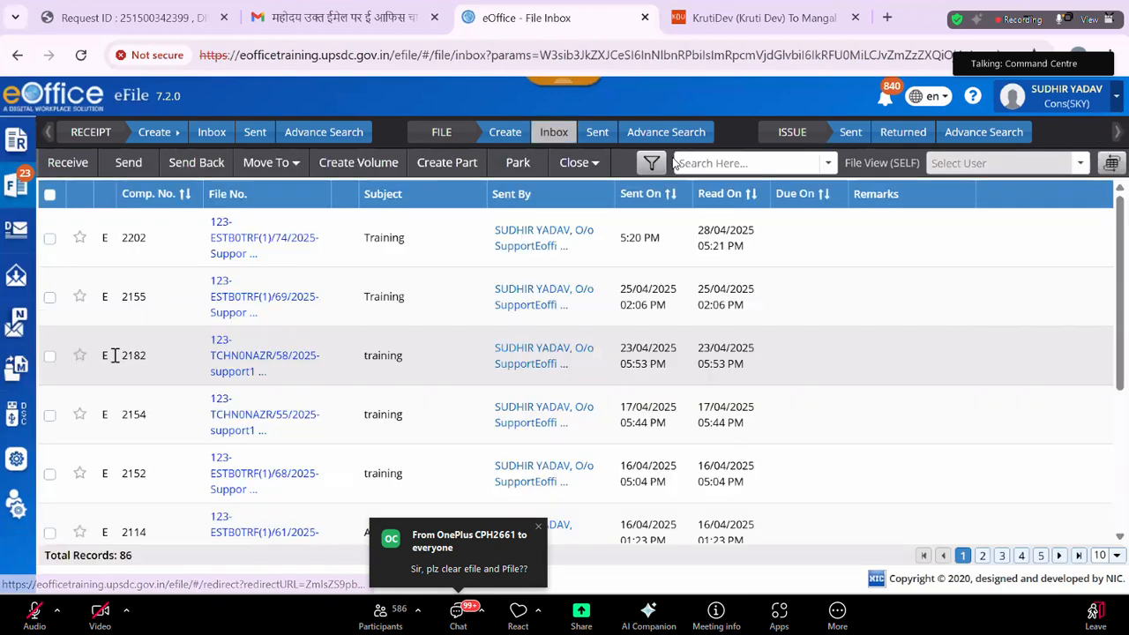
left_click(253, 253)
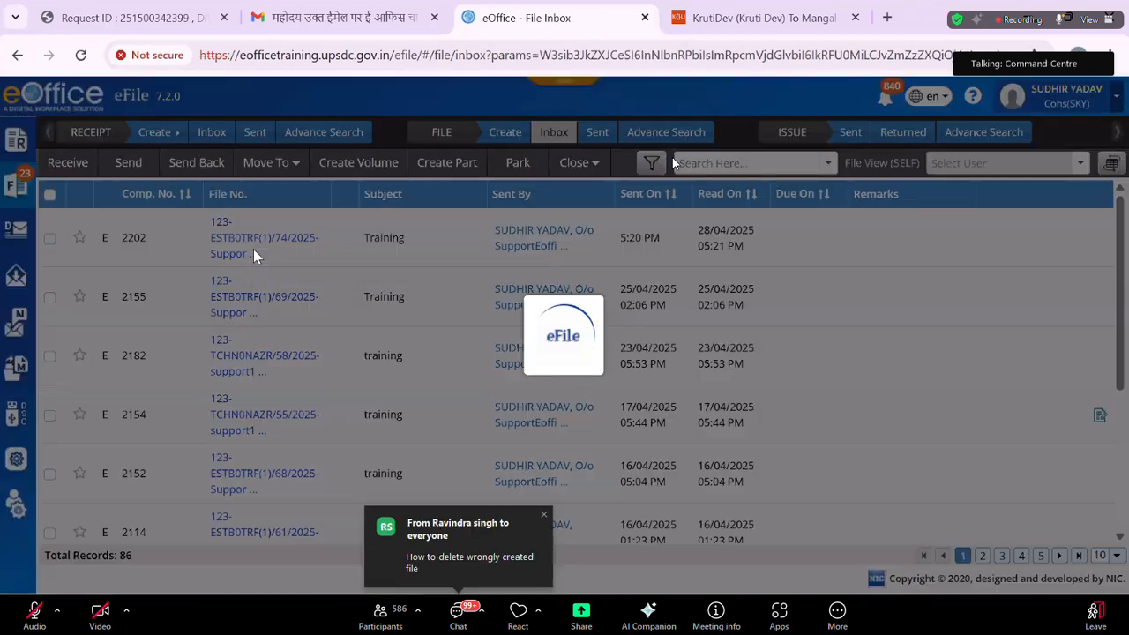
scroll(253, 256, "down", 5)
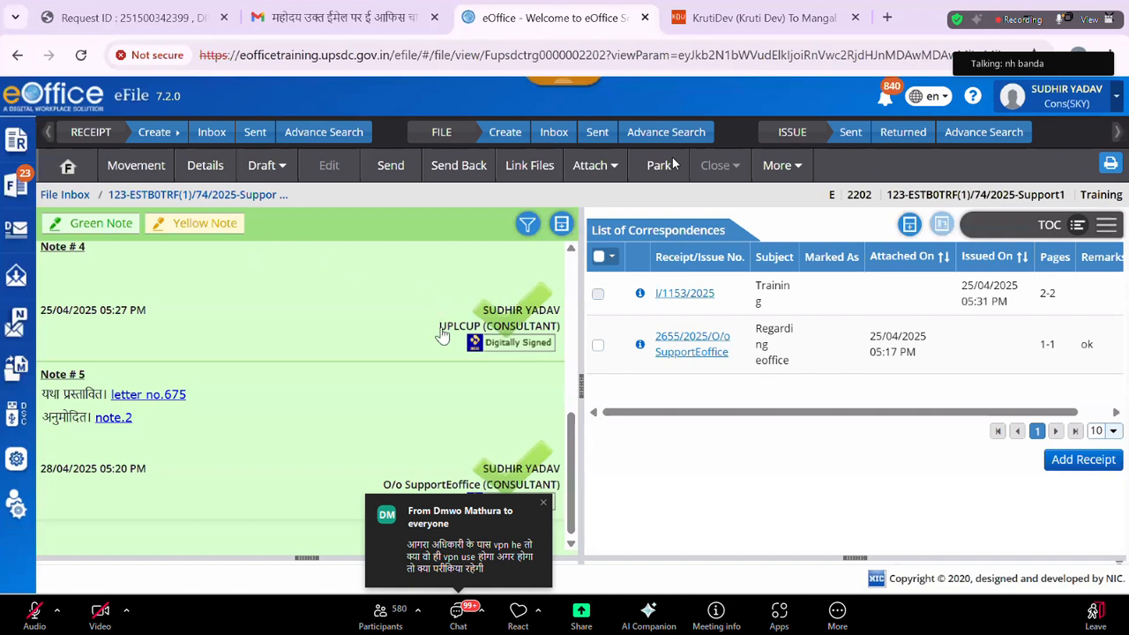
mouse_move(635, 617)
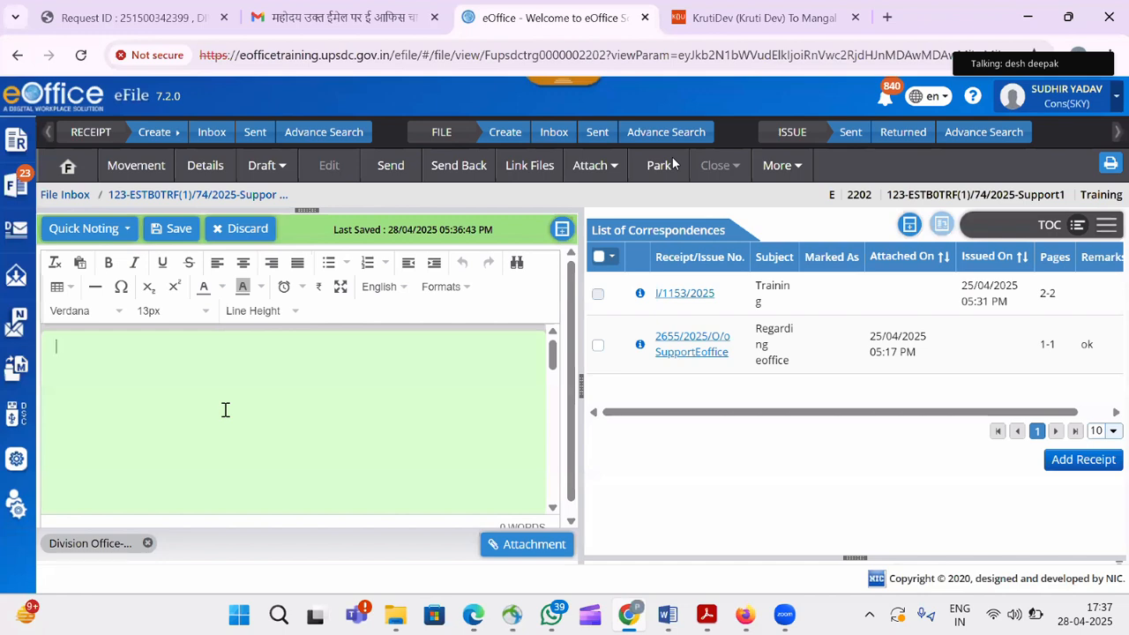
Write the note 'hhh' in Quick Noting and start sending file 2202 back to its sender.
type("hhh")
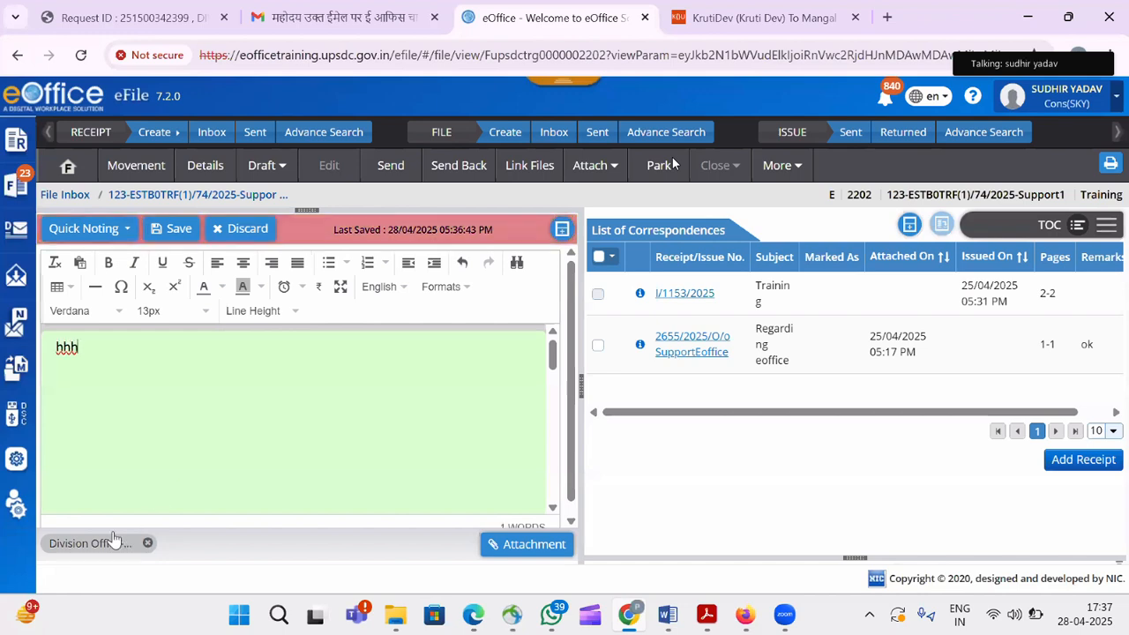
left_click(454, 168)
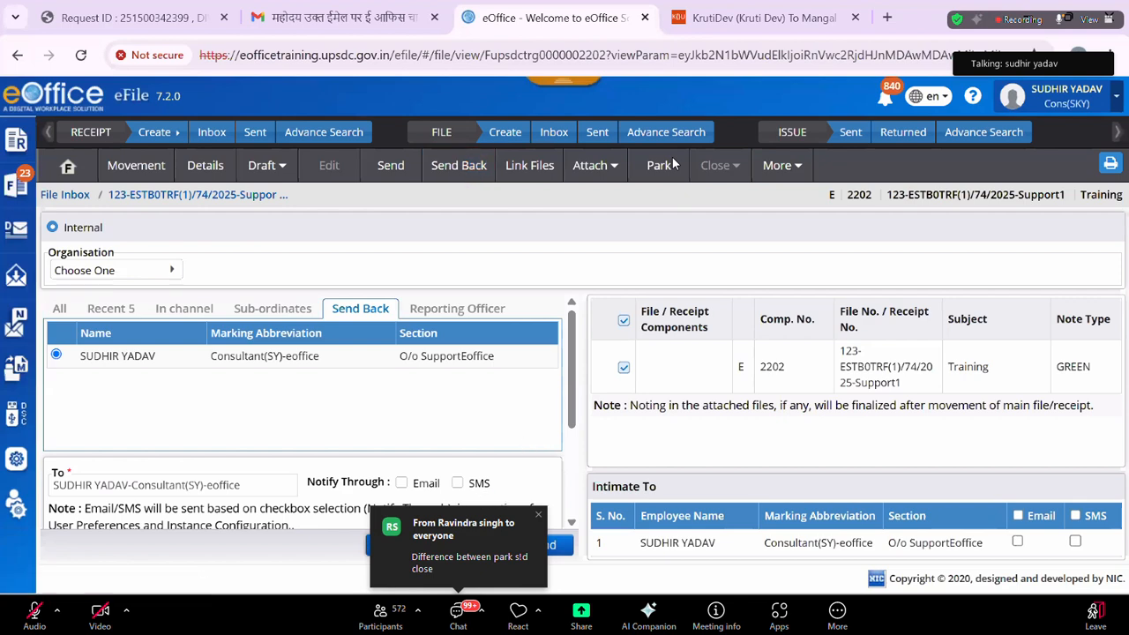
Send file 2202 back, digitally signing the note with the User PIN.
left_click(661, 165)
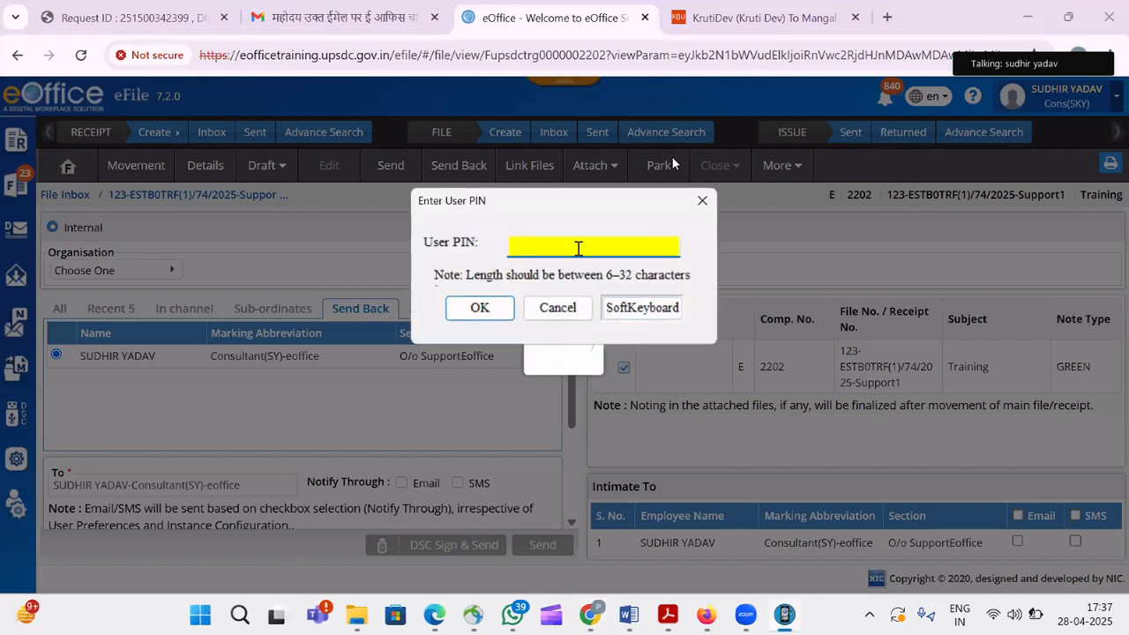
type("•••••••••")
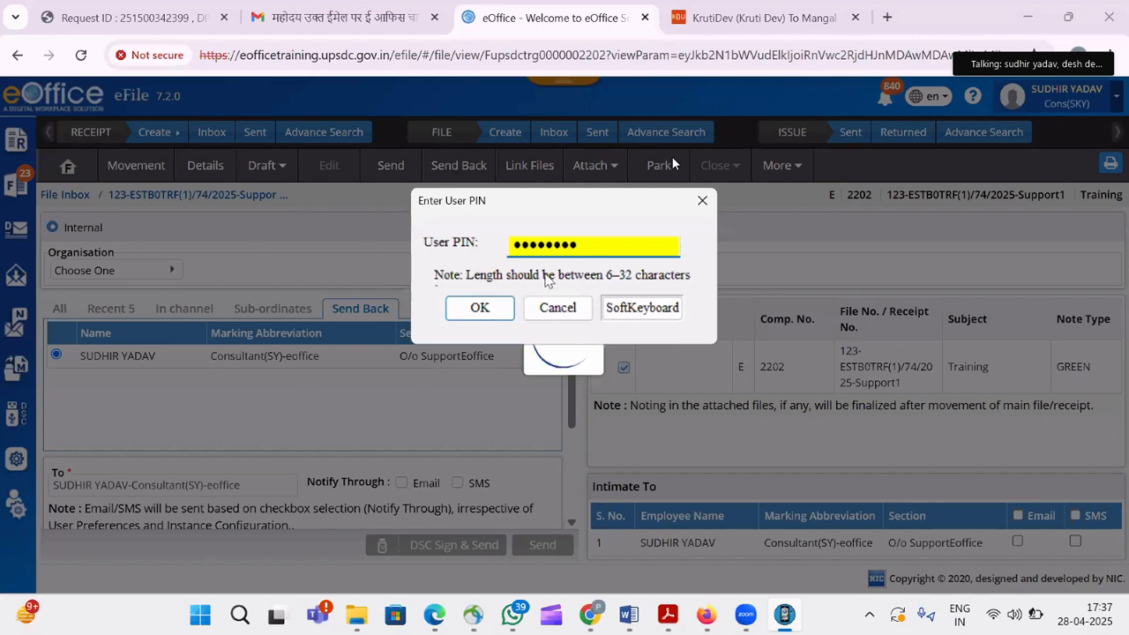
left_click(496, 314)
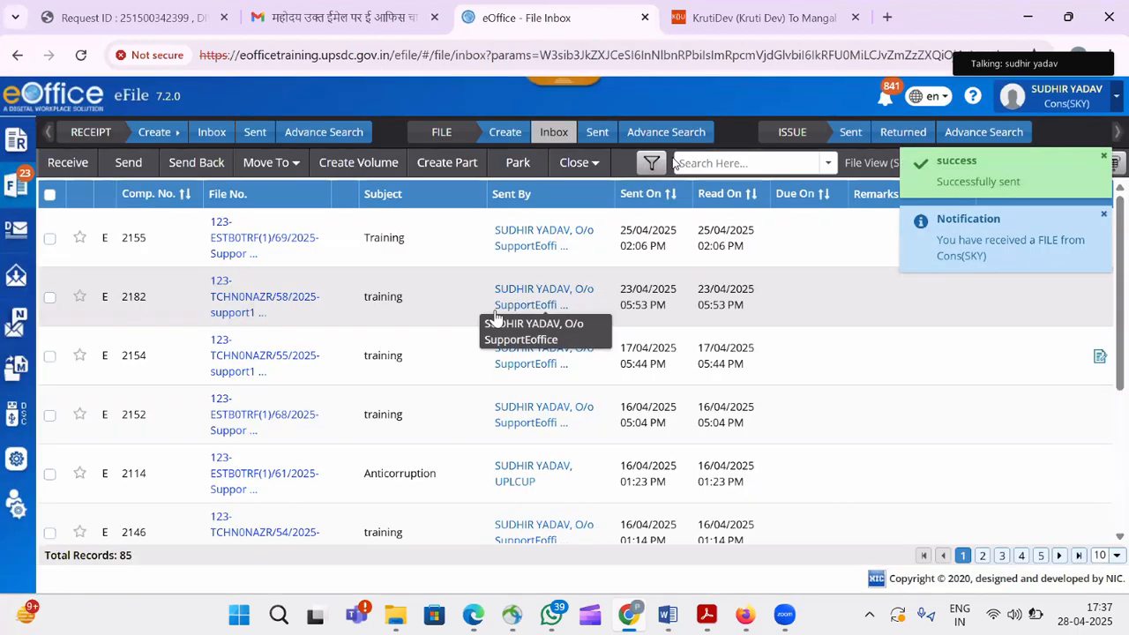
Switch to the Consultant(SY)-eoffice post and open the returned file 2202 from its inbox.
left_click(1063, 104)
left_click(933, 291)
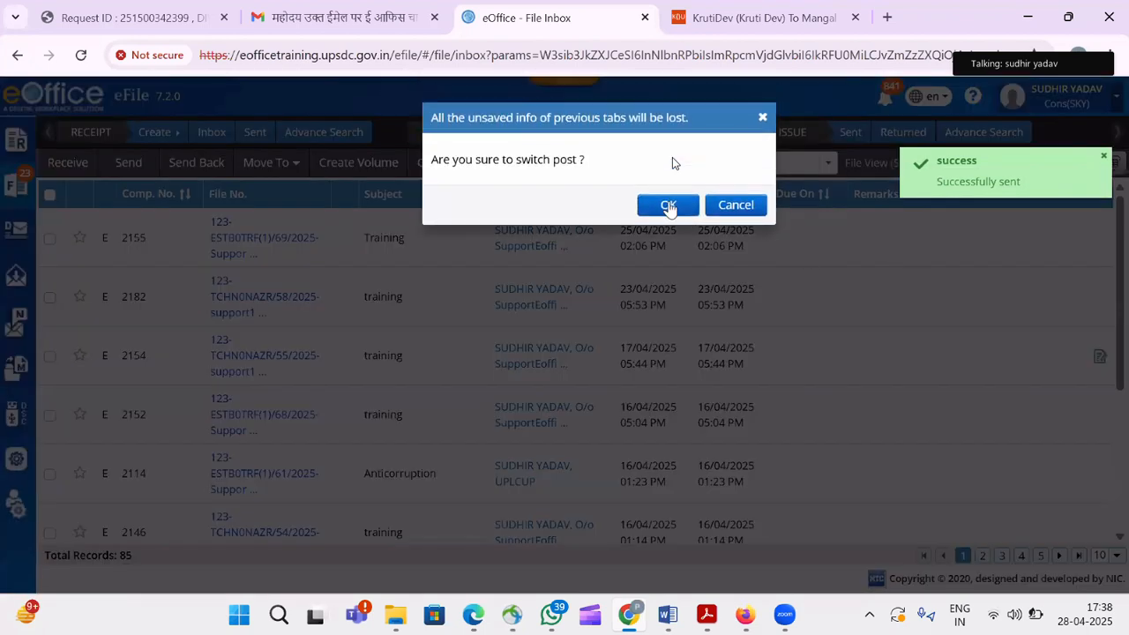
left_click(669, 205)
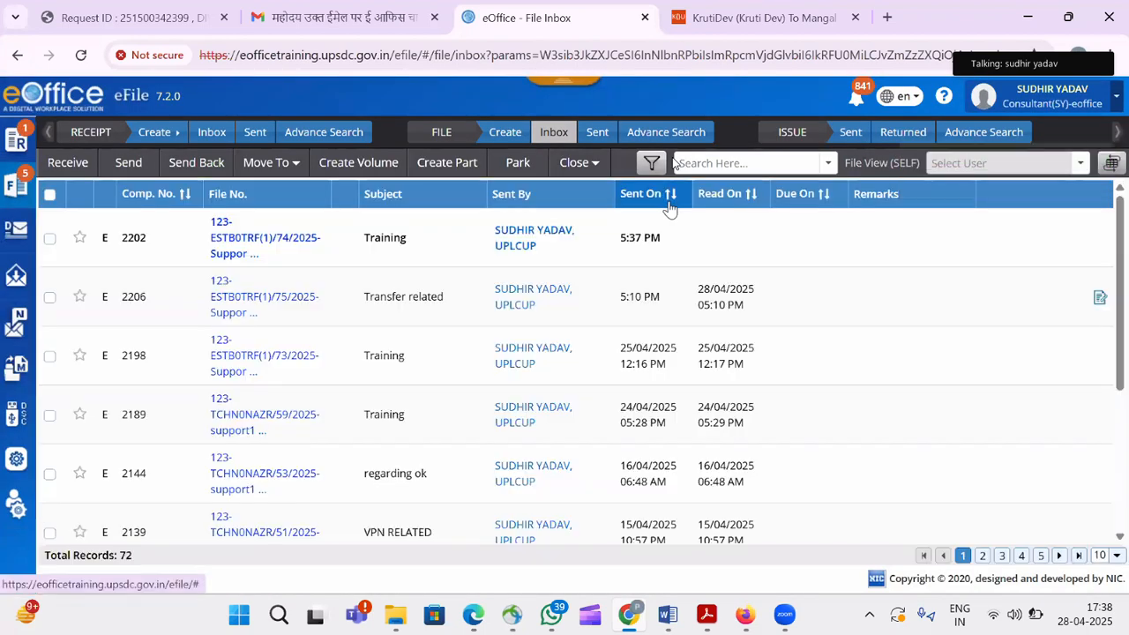
left_click(244, 247)
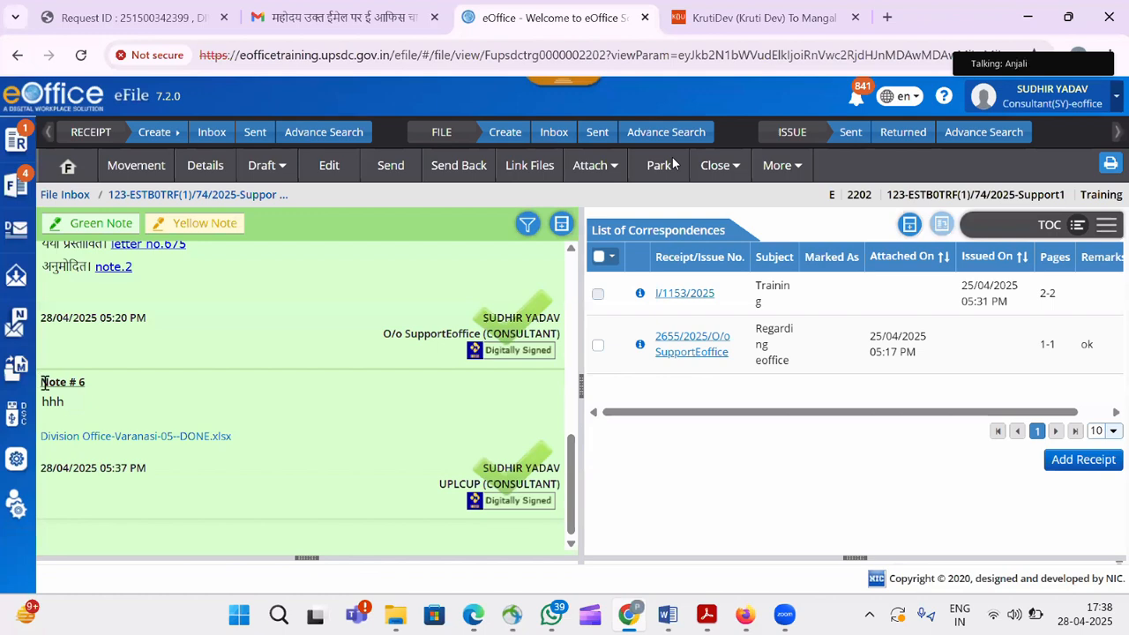
left_click_drag(43, 381, 268, 454)
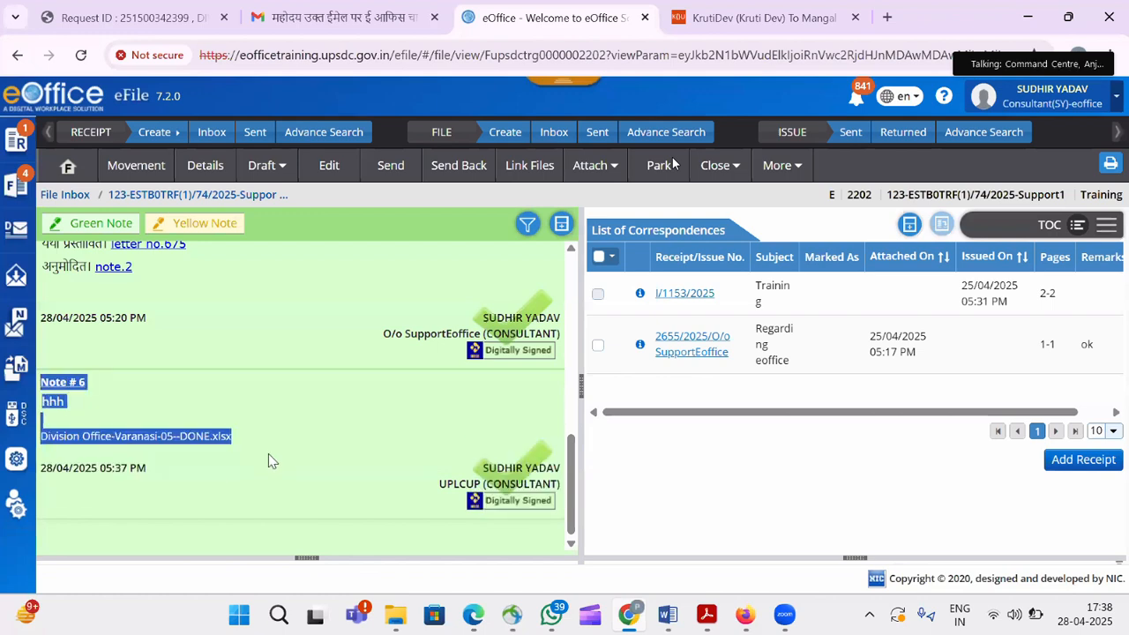
left_click(315, 439)
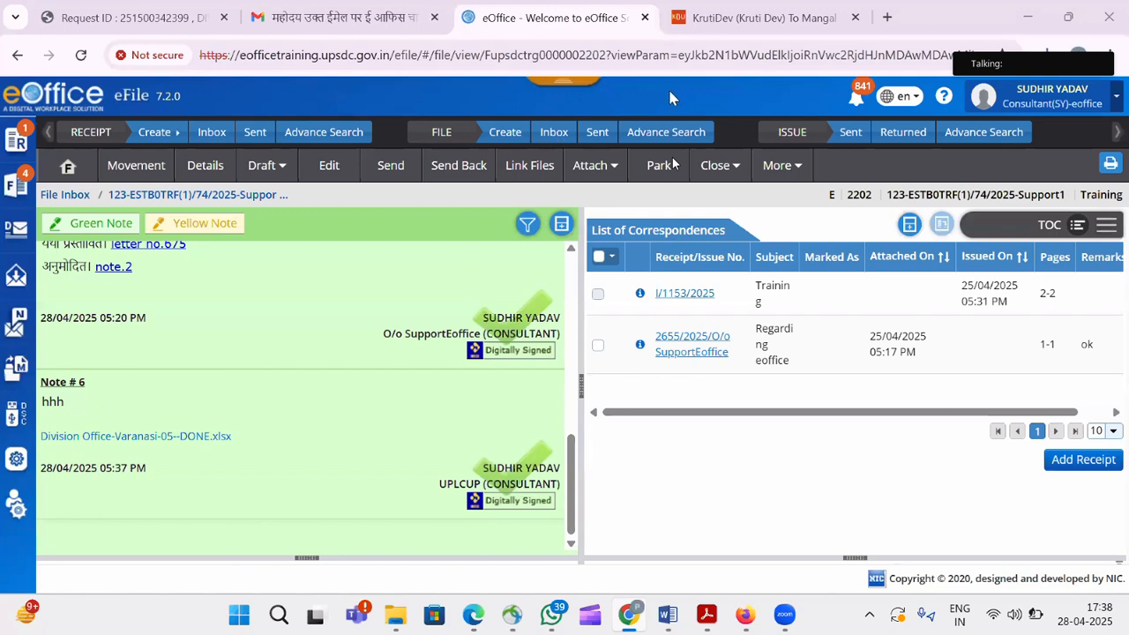
mouse_move(670, 93)
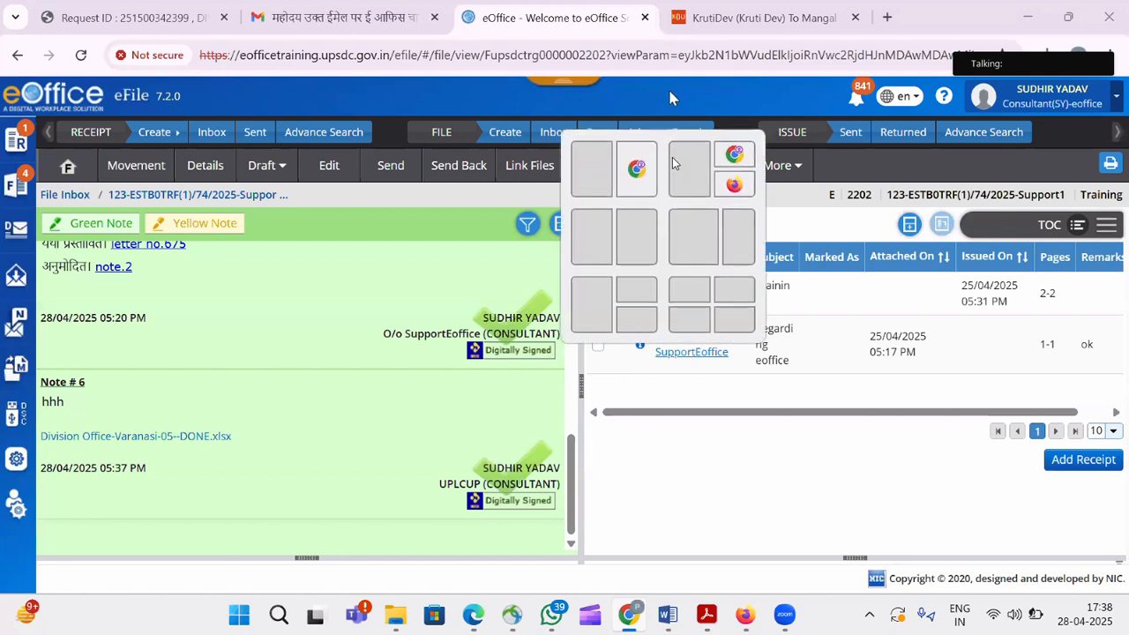
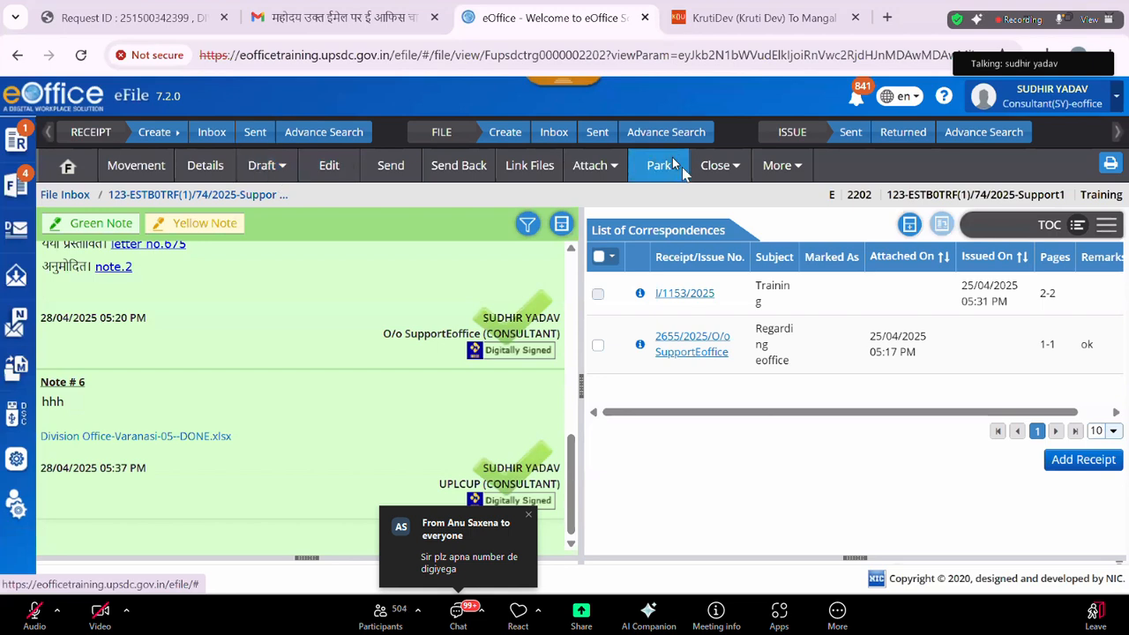
Park file 2202 with due date 30/04/2025 and remark 'not needed now'.
left_click(673, 164)
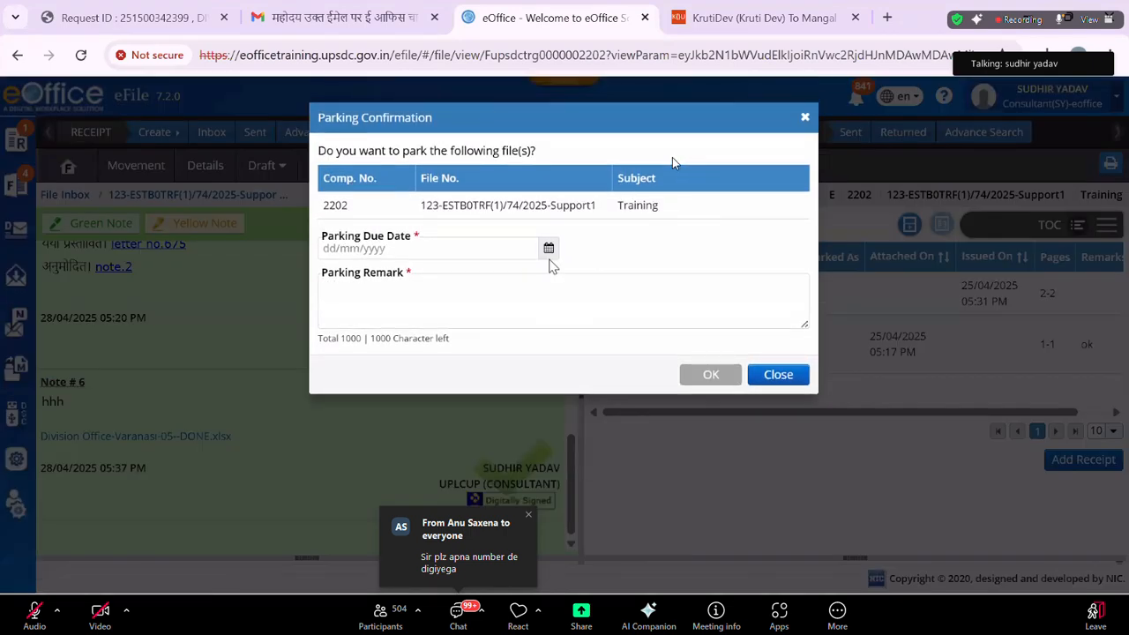
left_click(428, 248)
left_click(441, 420)
left_click(431, 313)
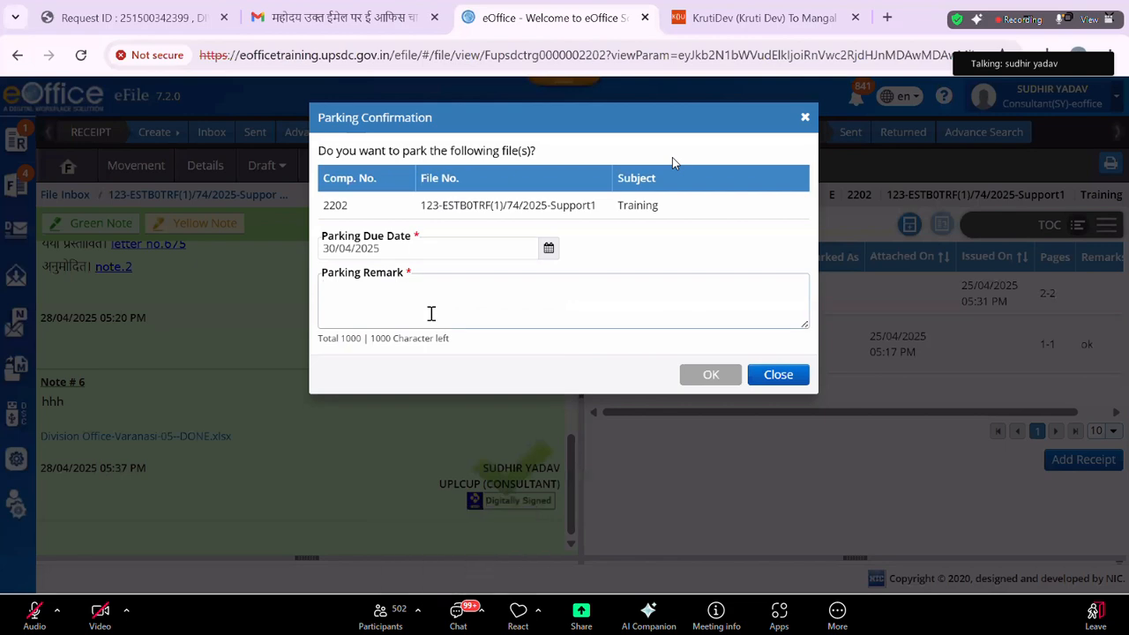
type("not needed n")
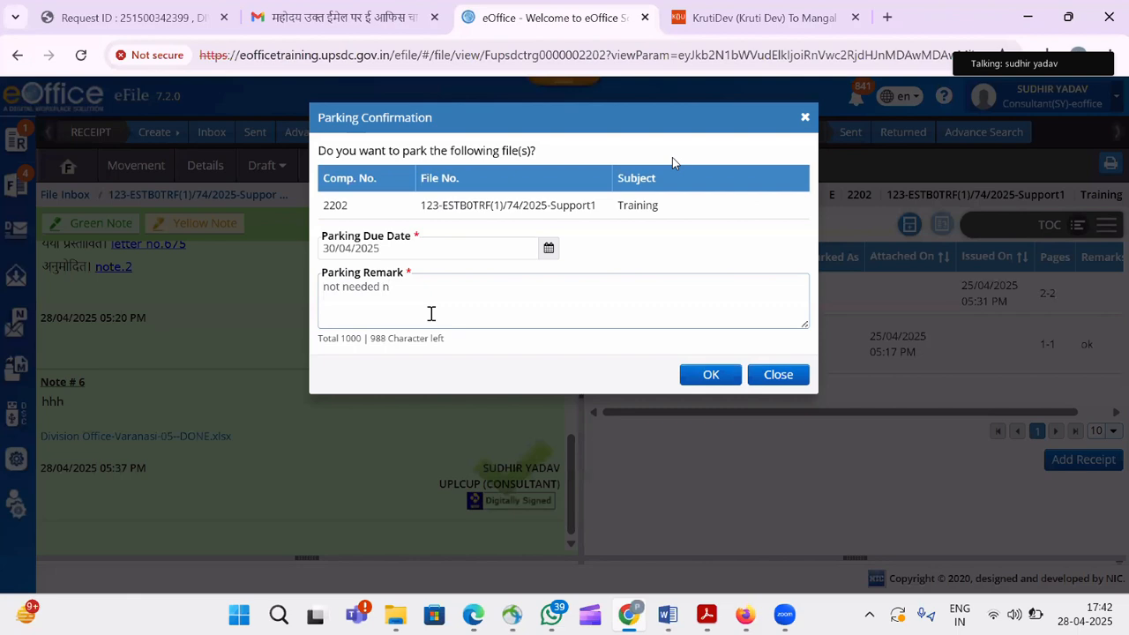
type("ow")
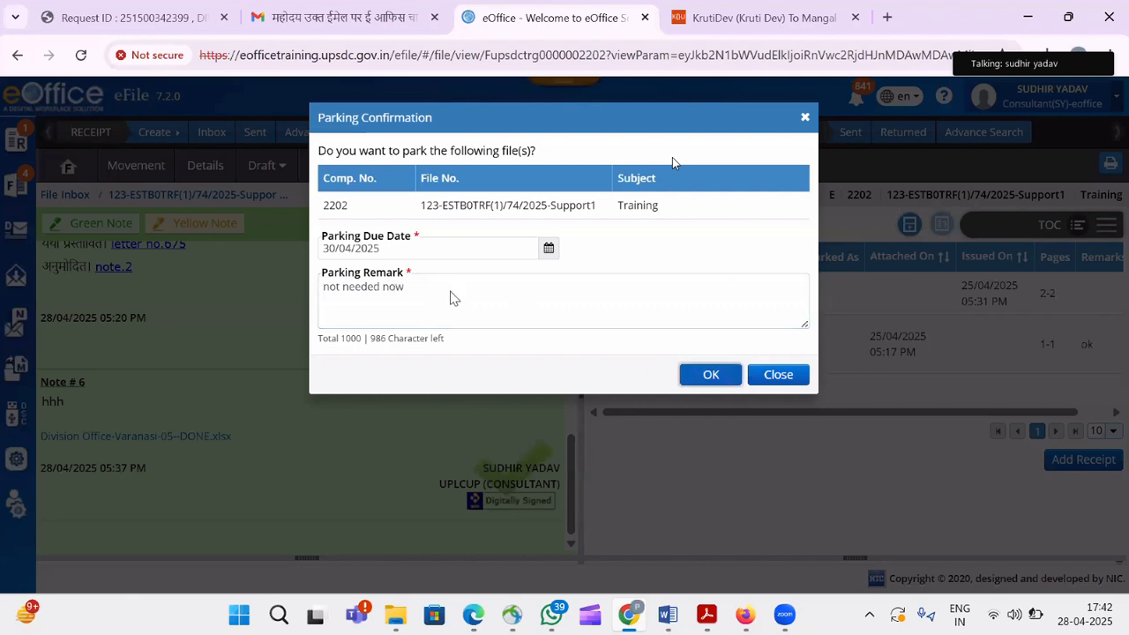
key("Tab")
key("Return")
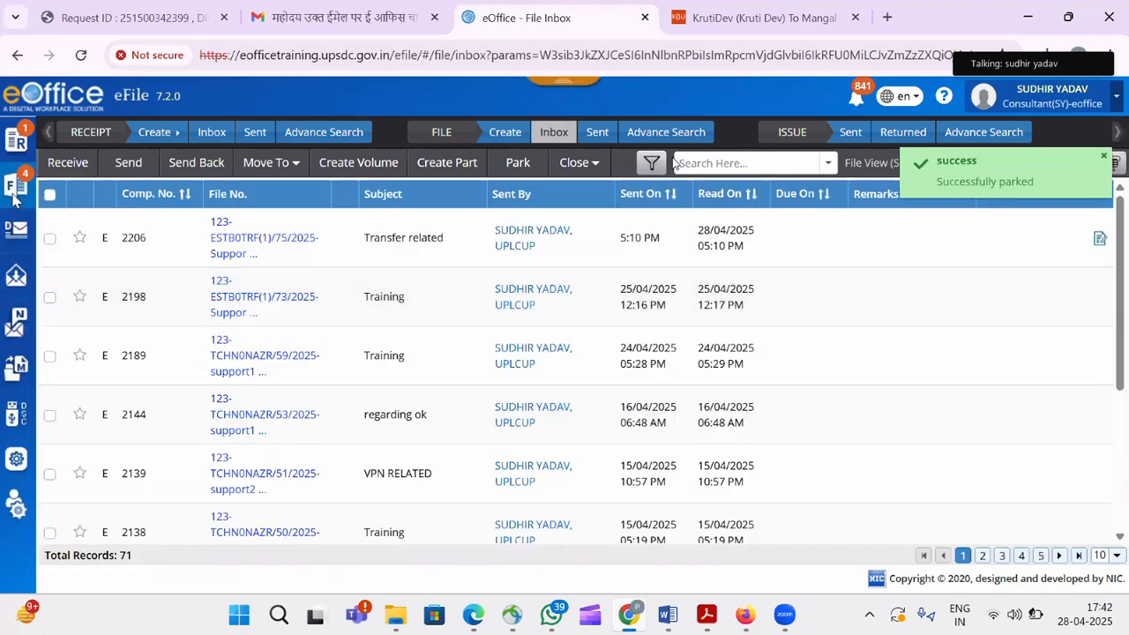
Unpark file 2202 from the Parked list with the remark 'needed'.
mouse_move(15, 188)
left_click(108, 377)
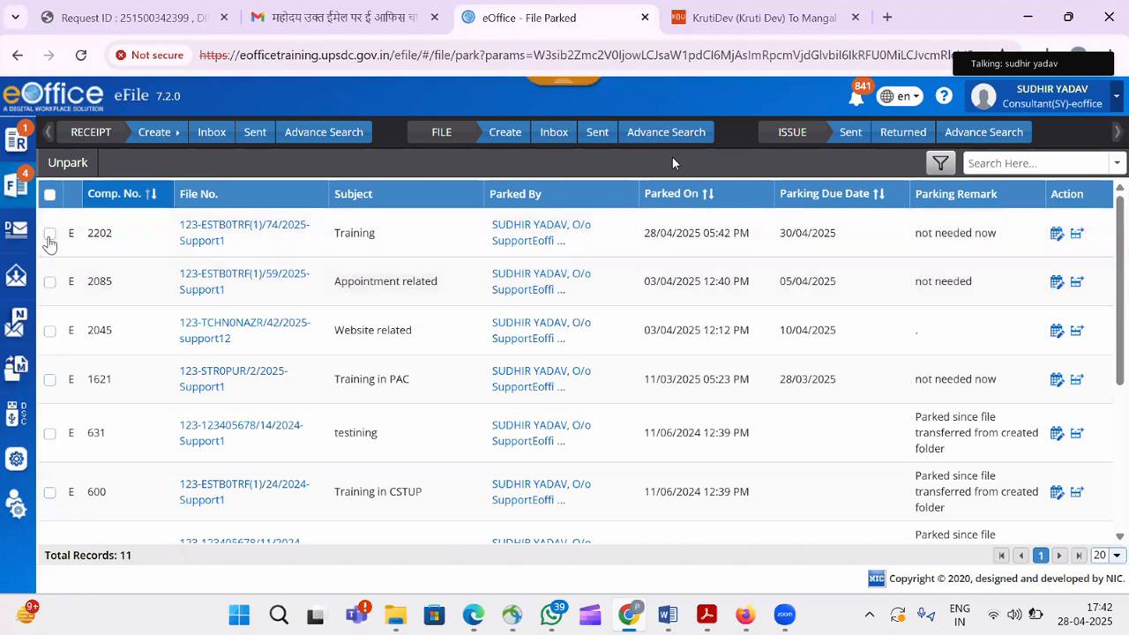
left_click(49, 233)
left_click(76, 163)
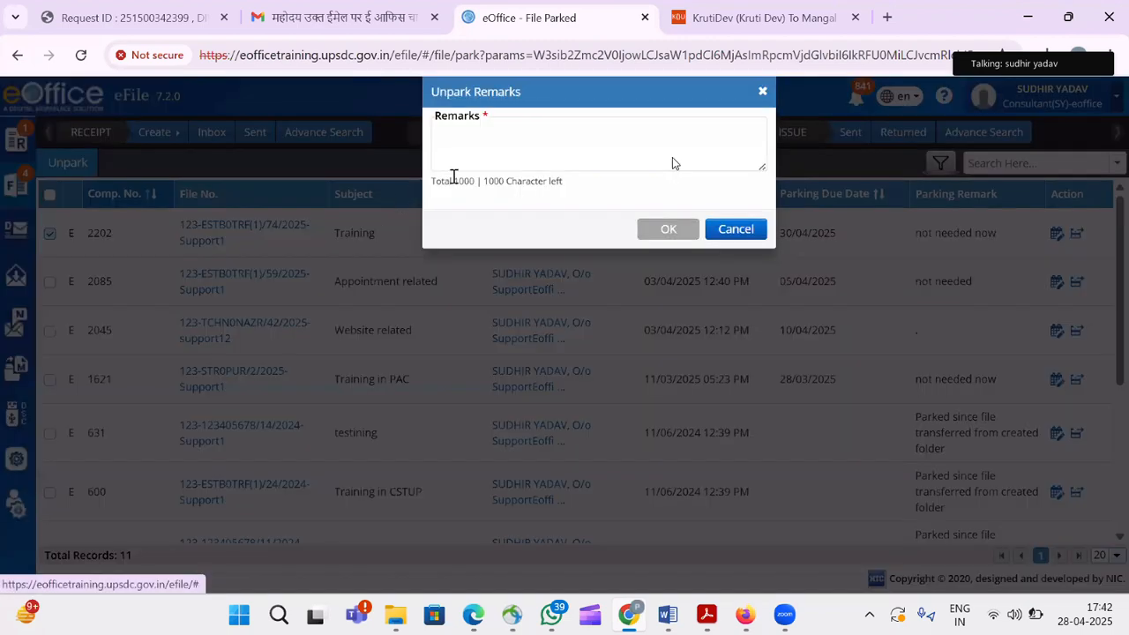
left_click(457, 174)
type("needed")
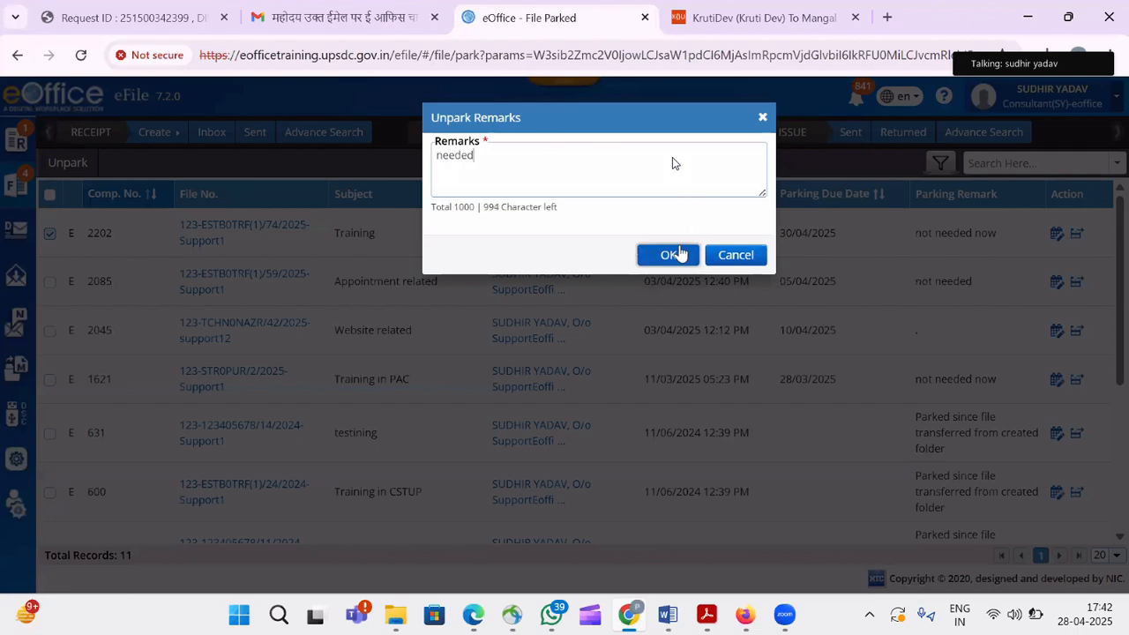
left_click(672, 256)
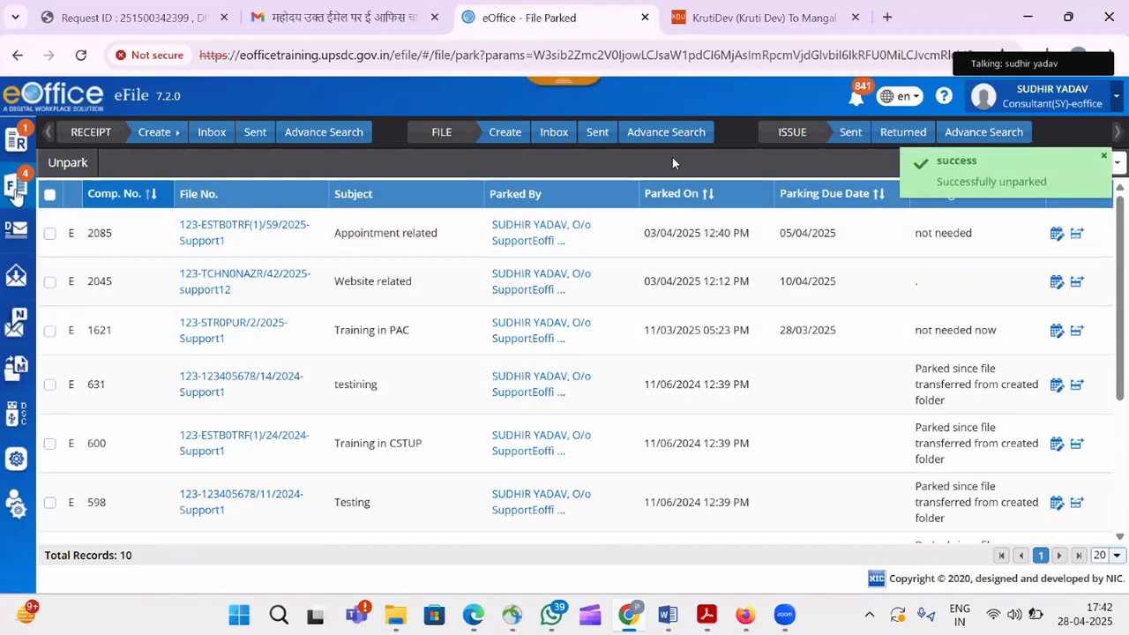
Reopen file 2202 from the File Inbox.
left_click(18, 194)
left_click(88, 327)
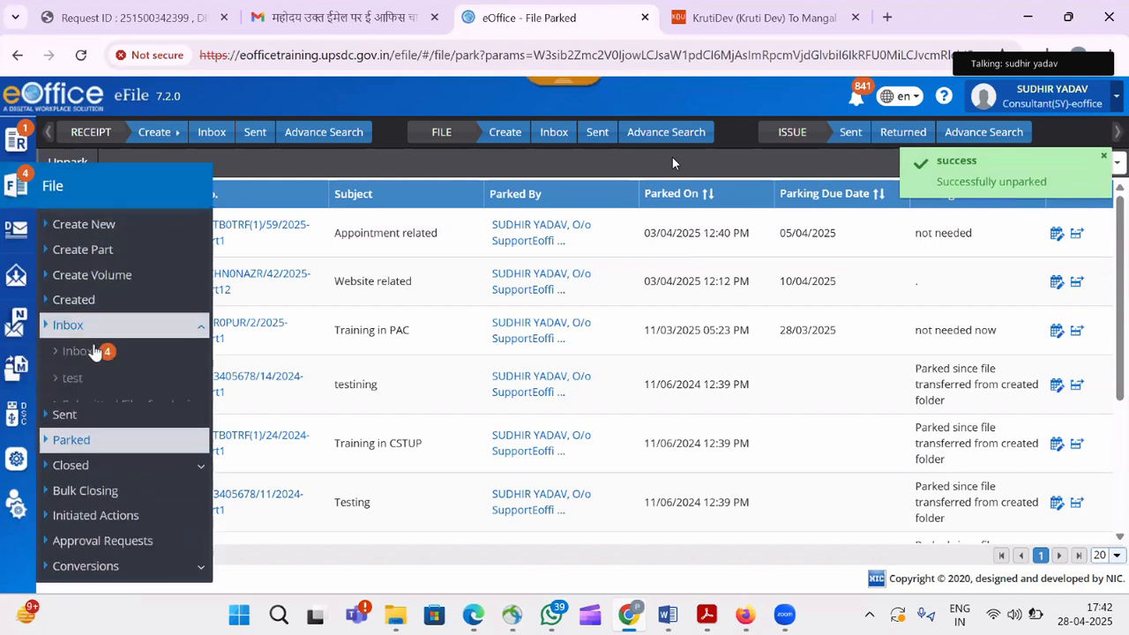
left_click(94, 352)
left_click(258, 240)
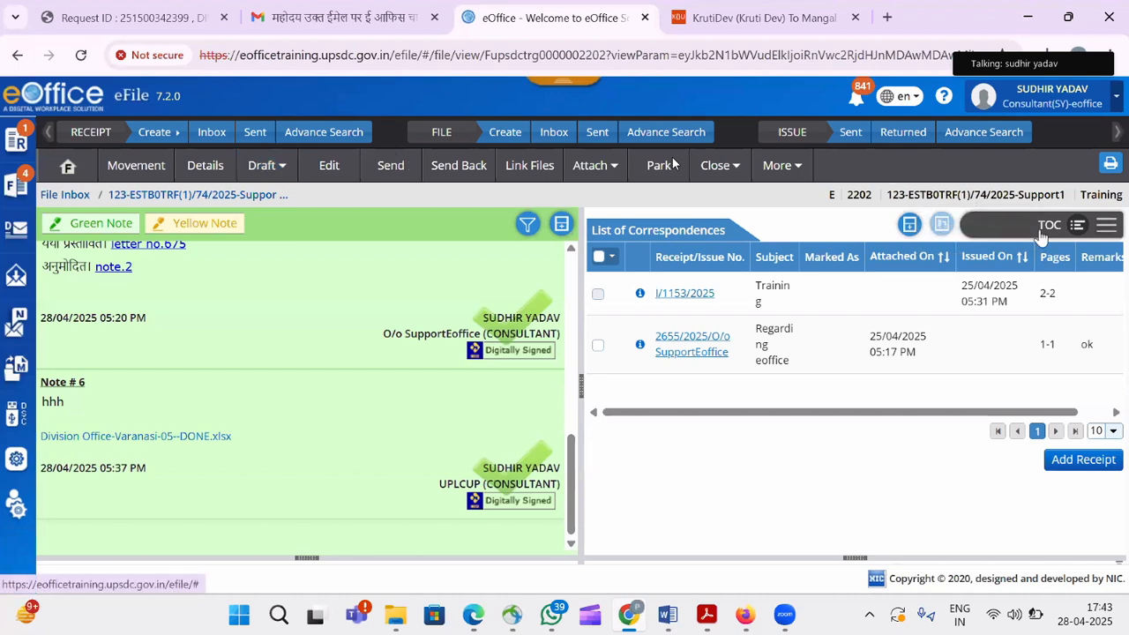
Check file 2202's Draft List, then open file 2206 (Transfer related) from the File Inbox.
left_click(1101, 240)
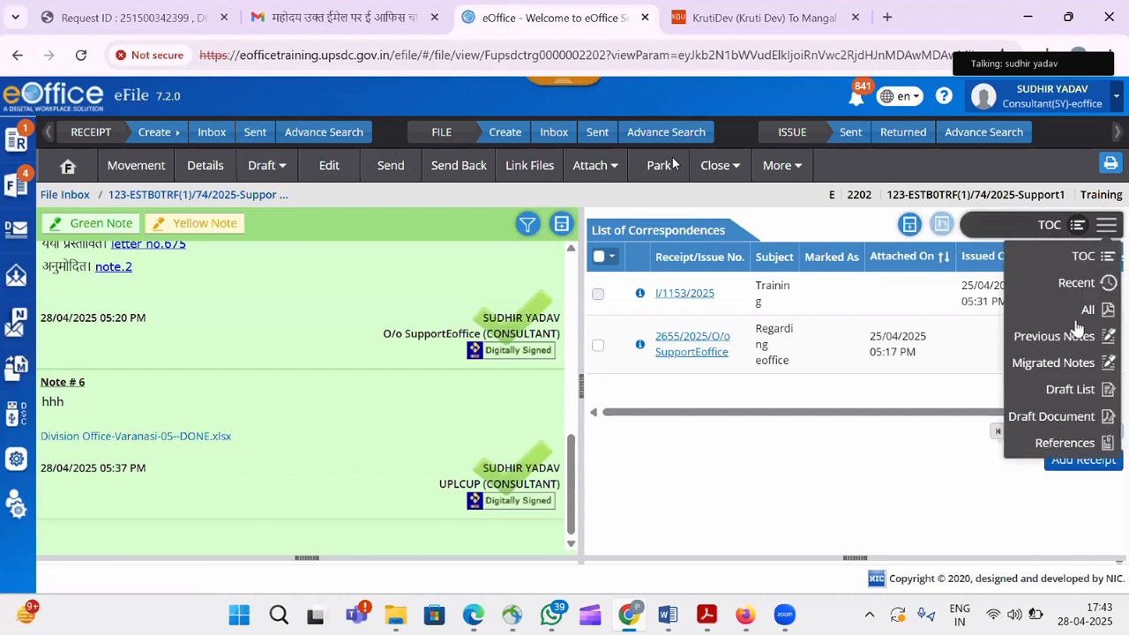
left_click(1072, 388)
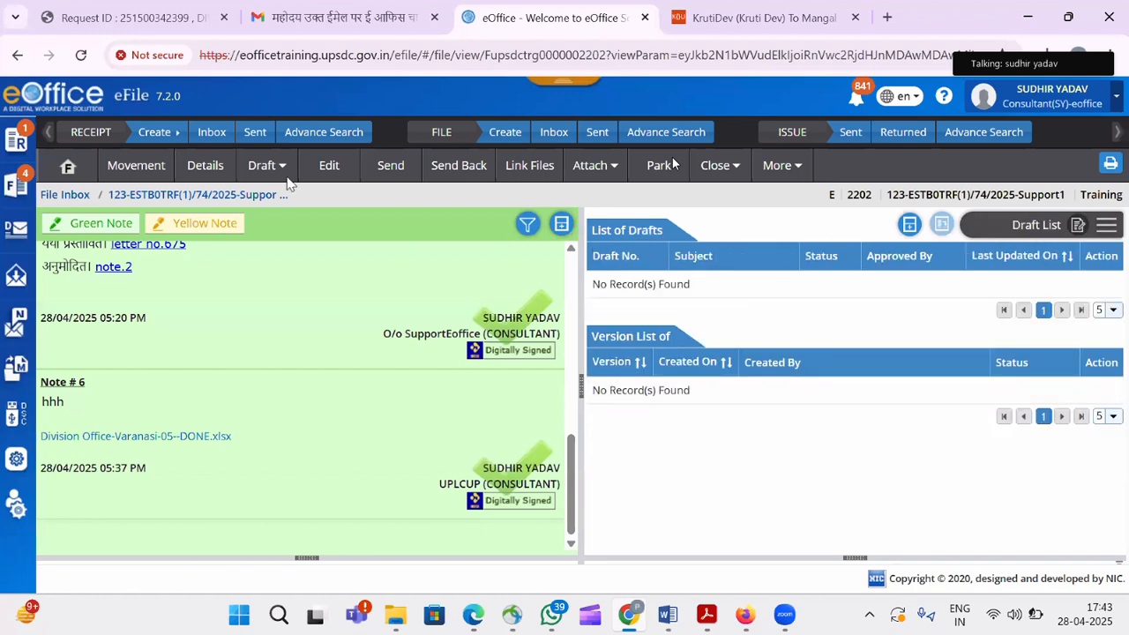
left_click(11, 189)
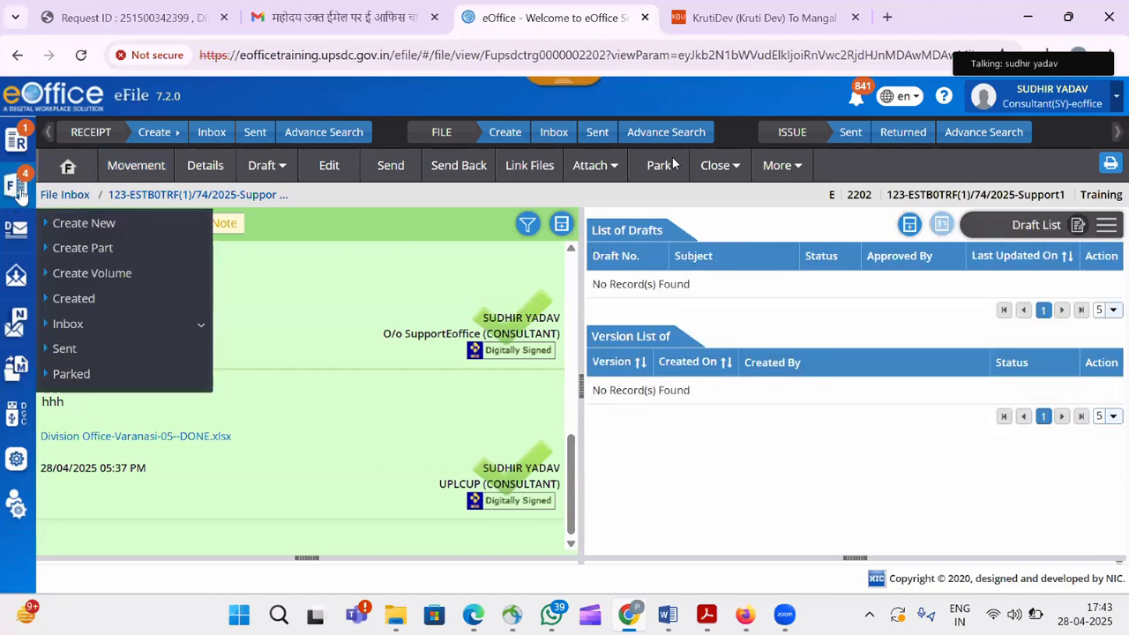
left_click(102, 335)
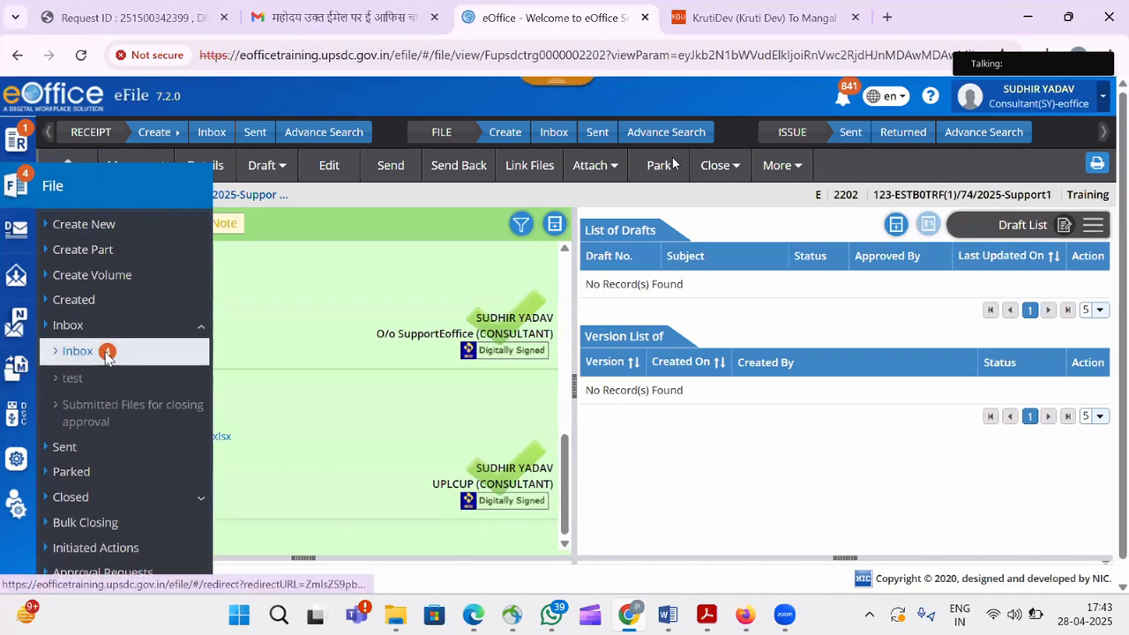
left_click(105, 351)
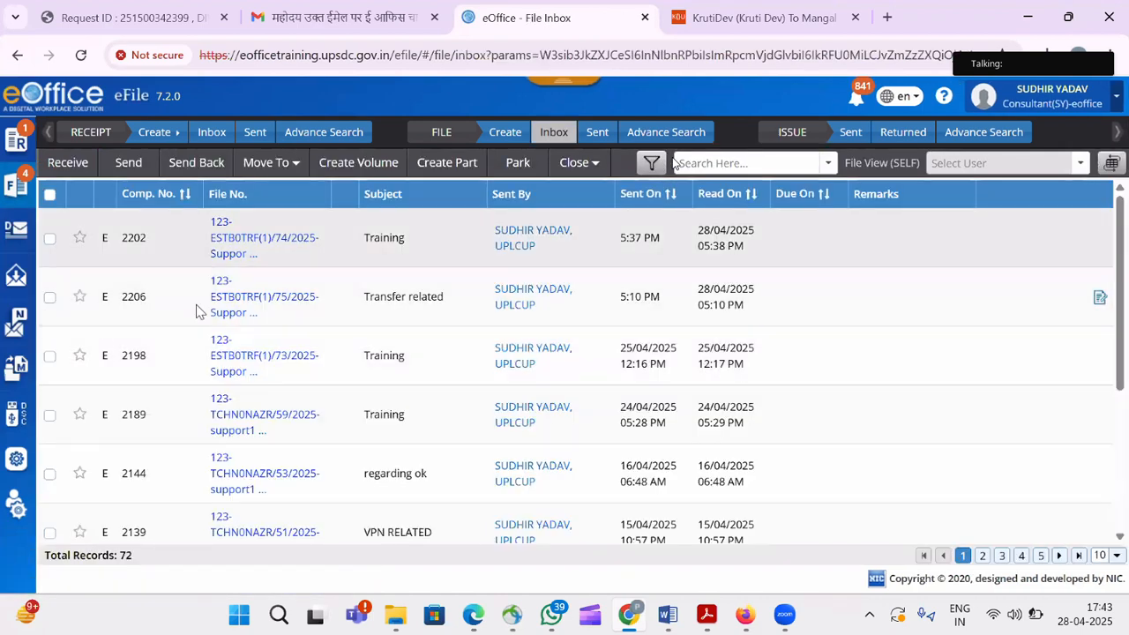
left_click(253, 312)
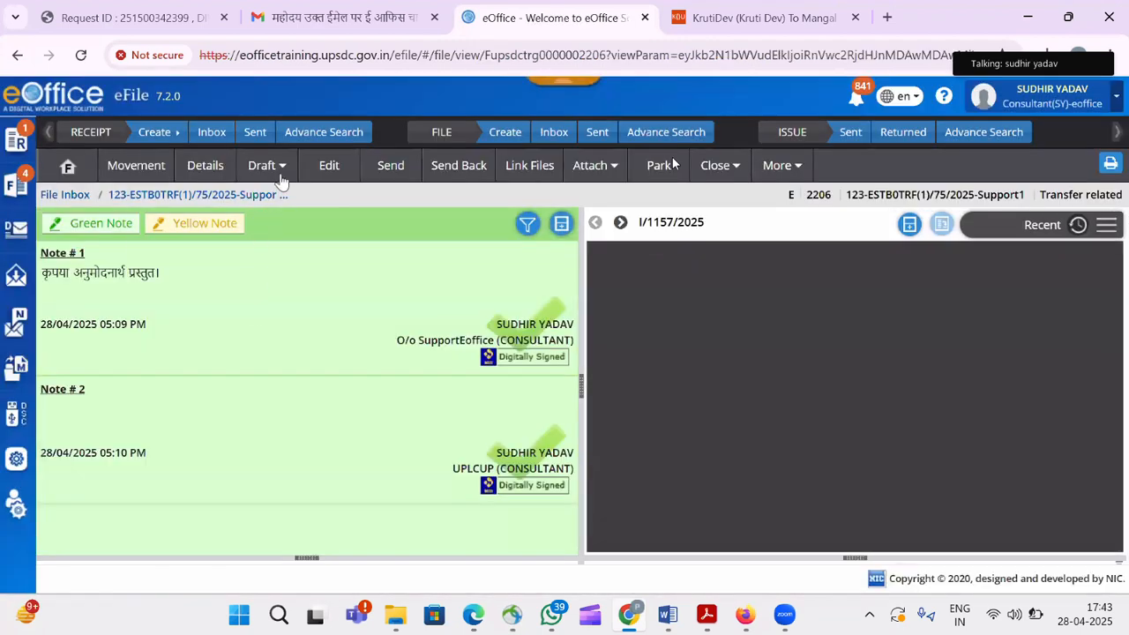
View file 2206's drafts, showing signed draft DFA/2163 (Transfer related).
left_click(265, 165)
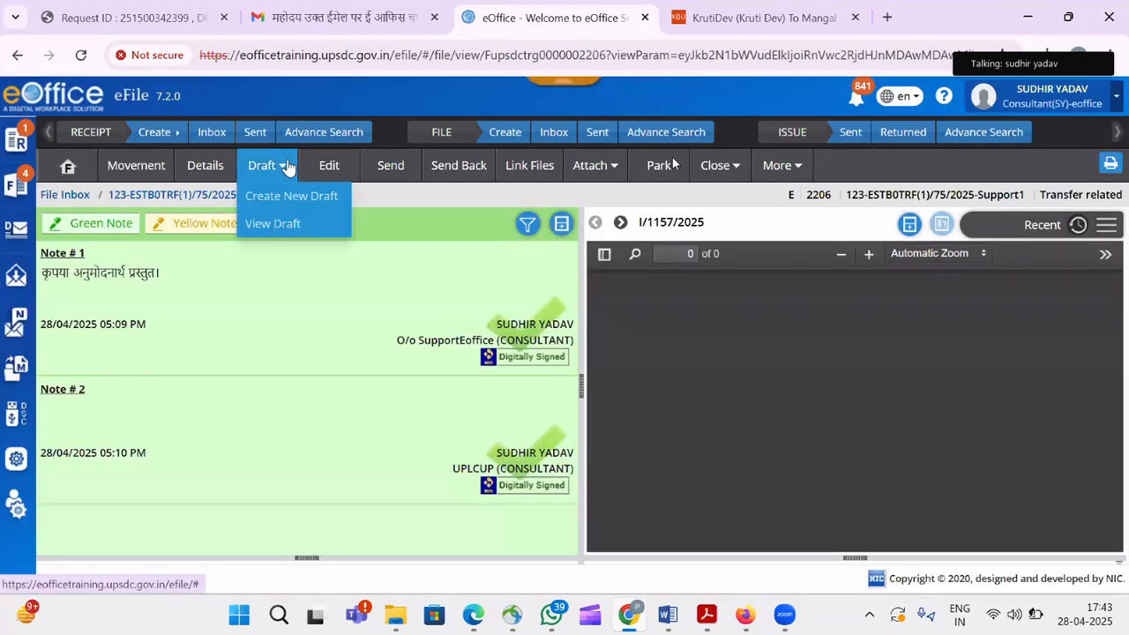
left_click(287, 225)
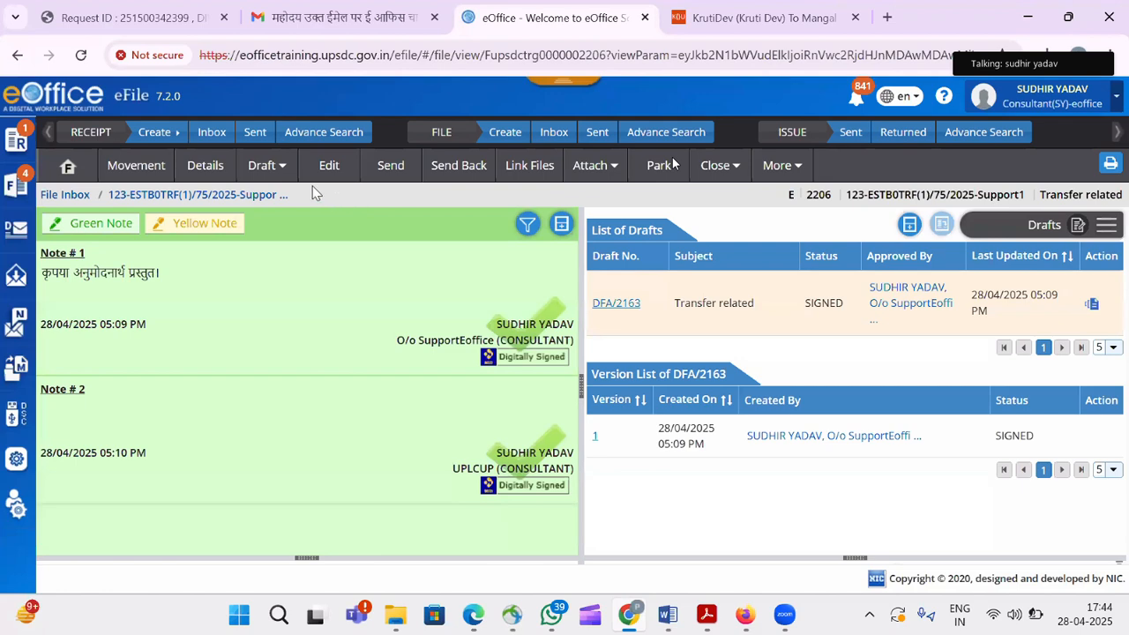
left_click(284, 175)
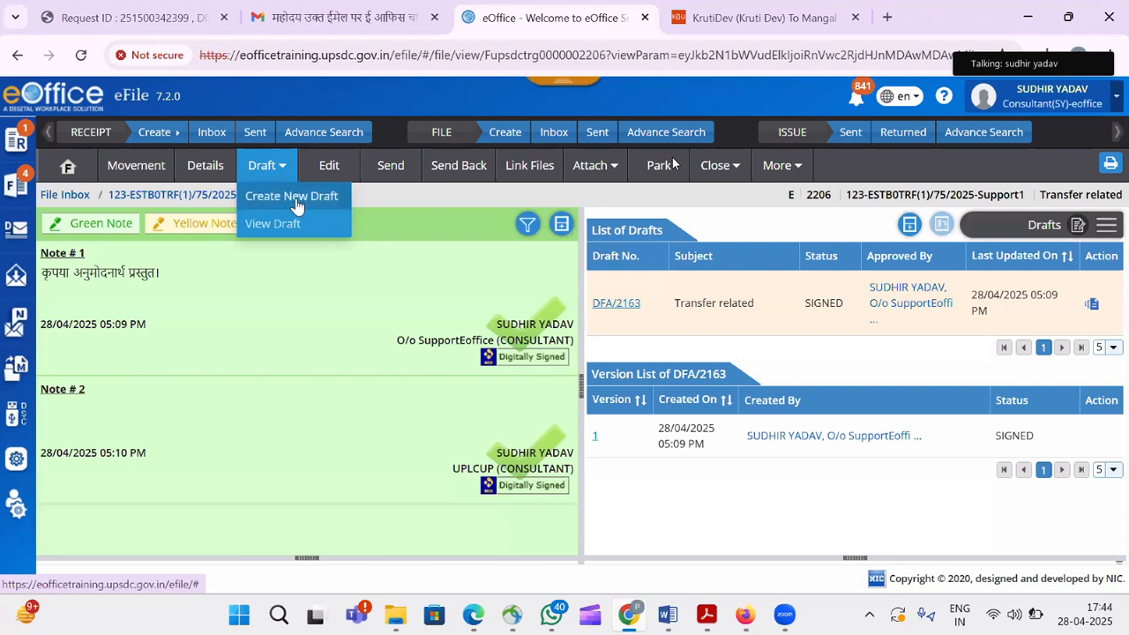
Create and save new draft DFA/2165 in file 2206 with the pasted Word content.
left_click(298, 204)
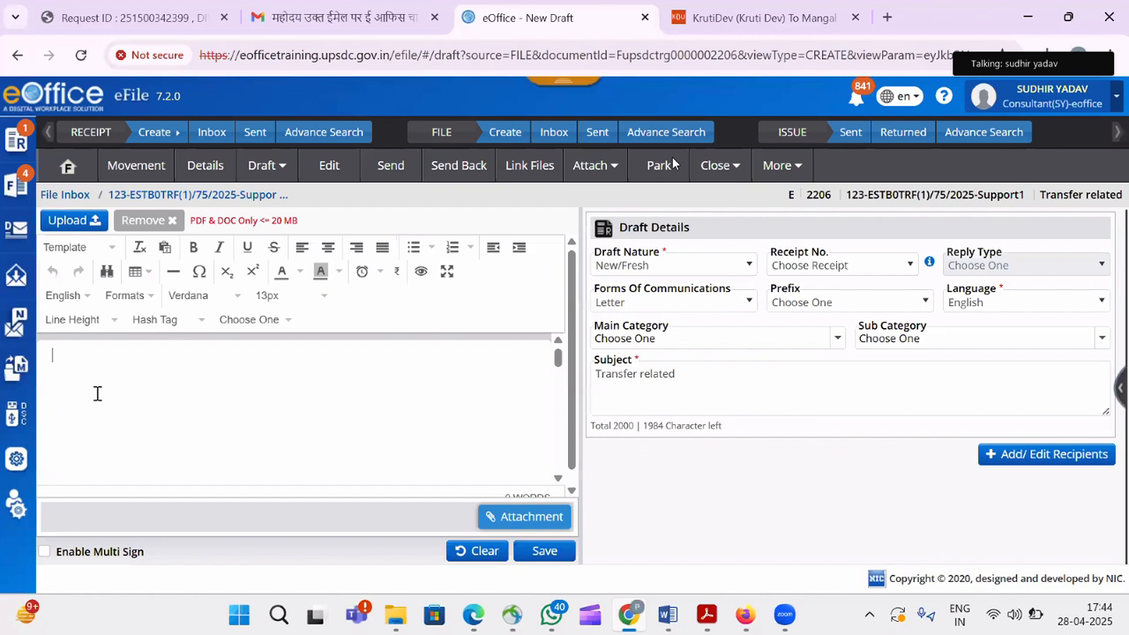
key("ctrl+v")
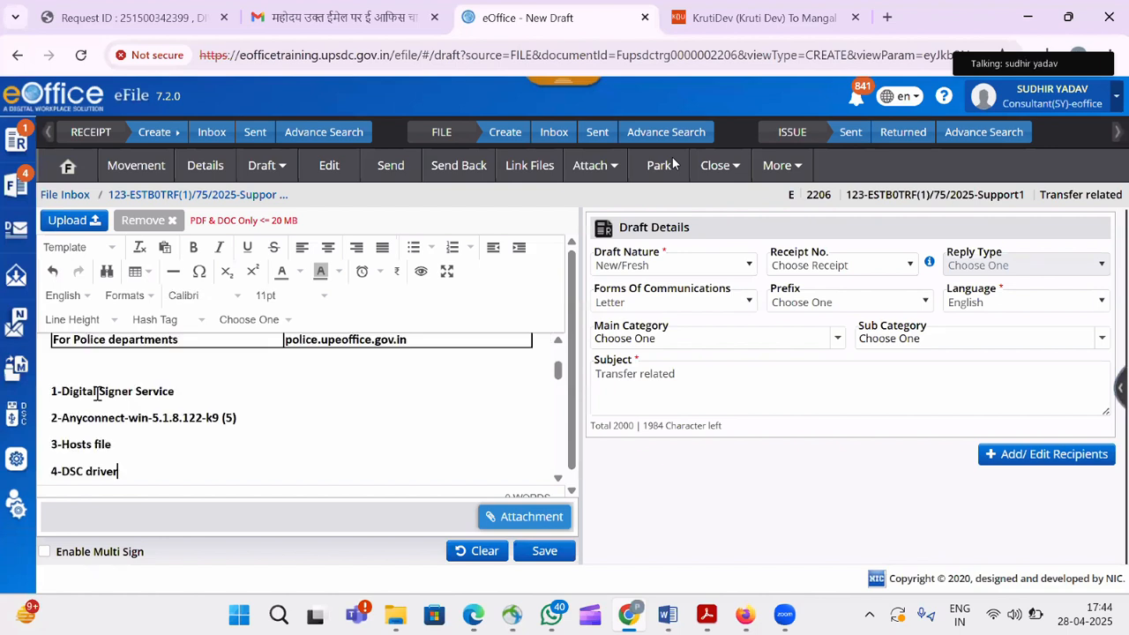
left_click(547, 552)
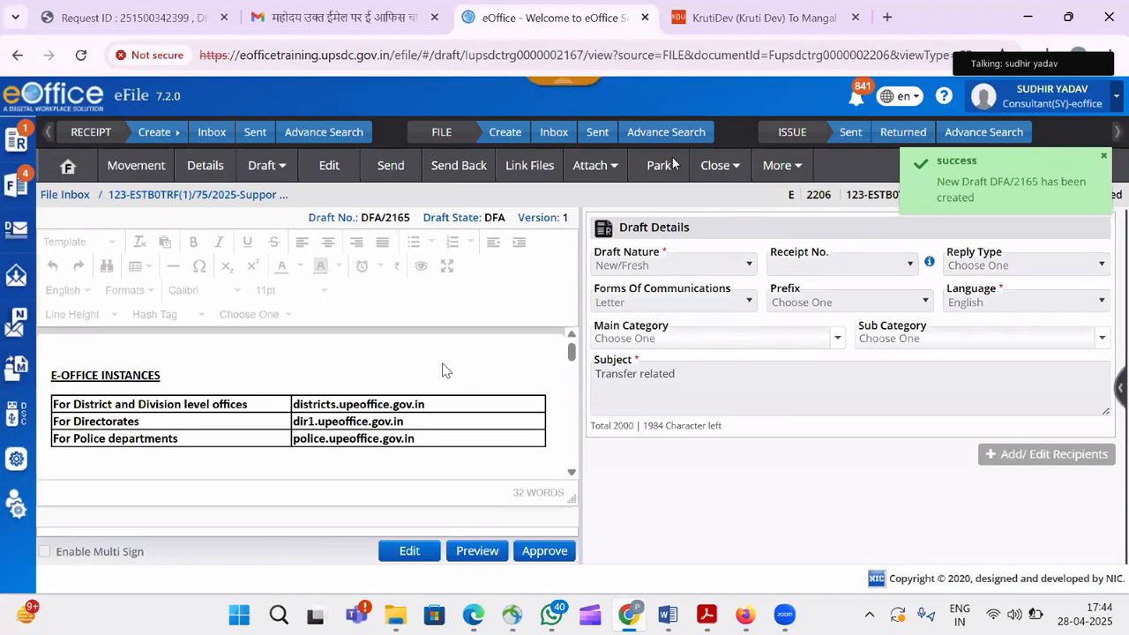
left_click(397, 181)
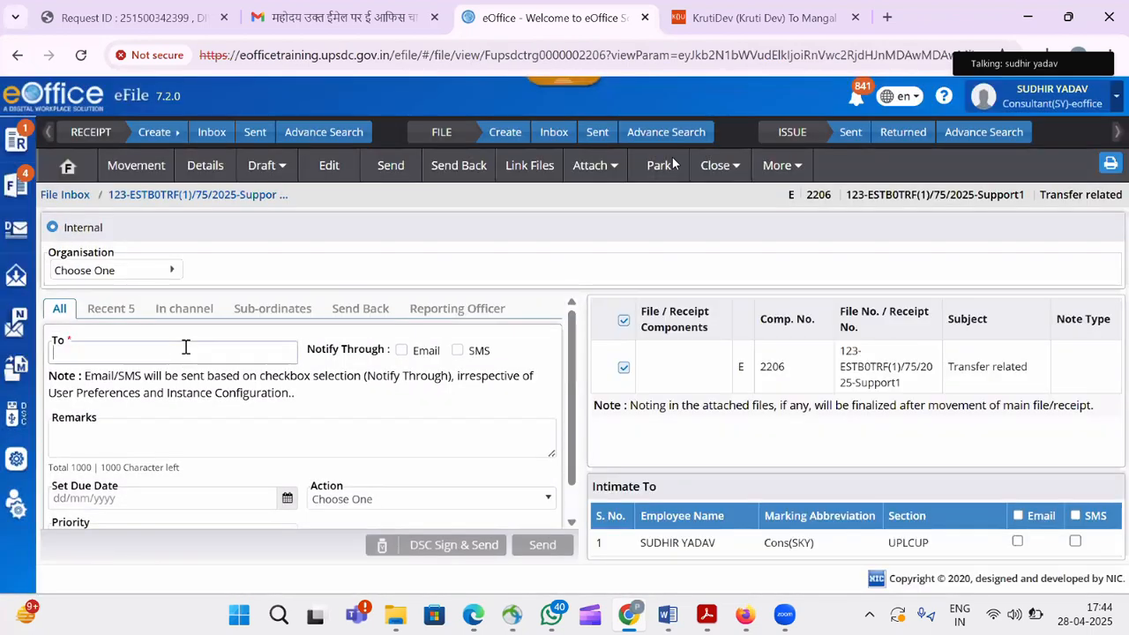
Search the consultant by name, choose the Cons(SKY) post as recipient, and send file 2206.
left_click(186, 347)
type("s")
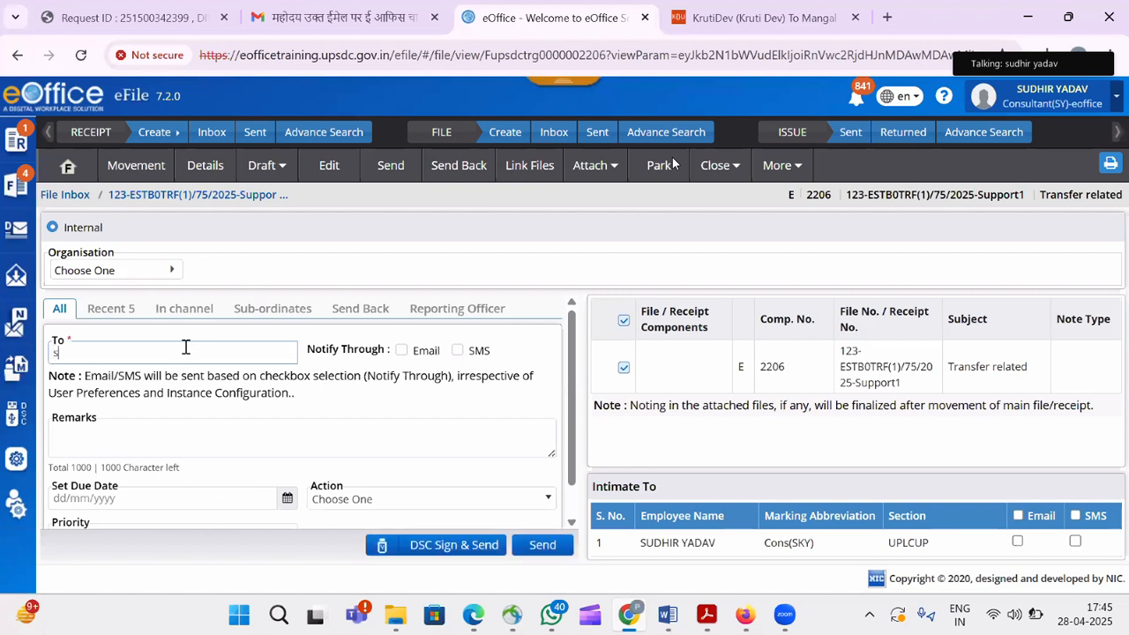
type("udhir")
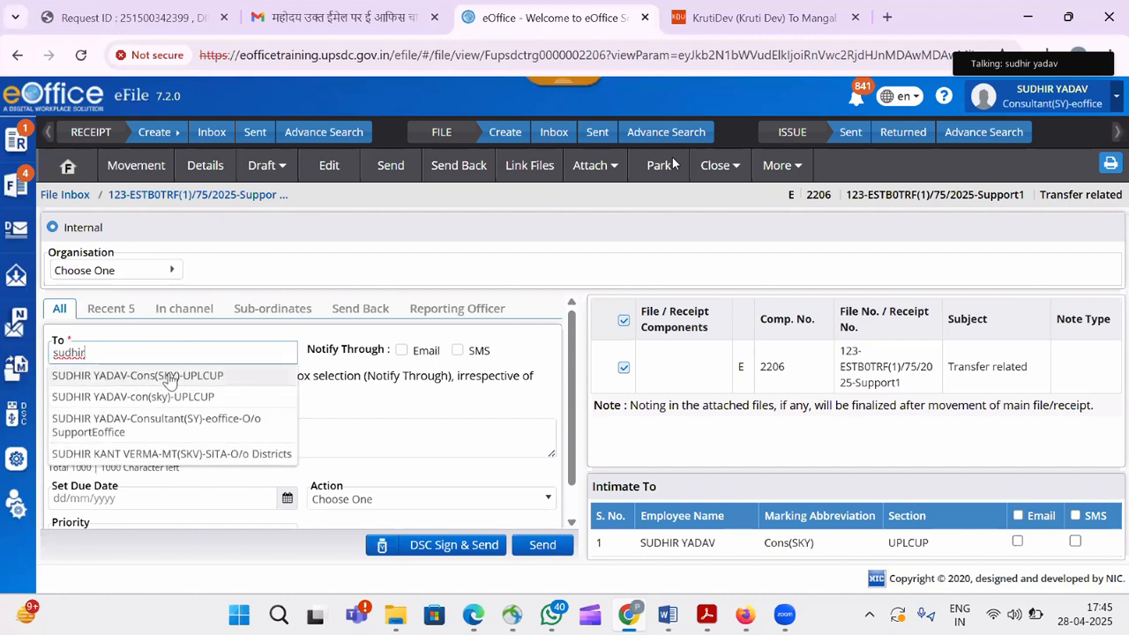
left_click(170, 375)
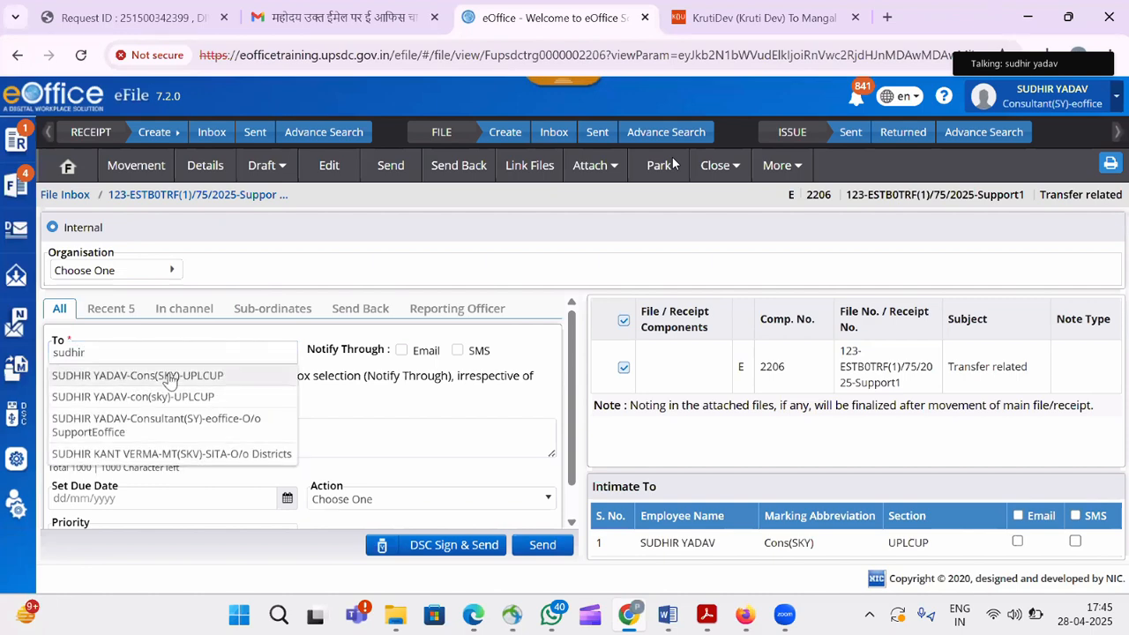
left_click(452, 547)
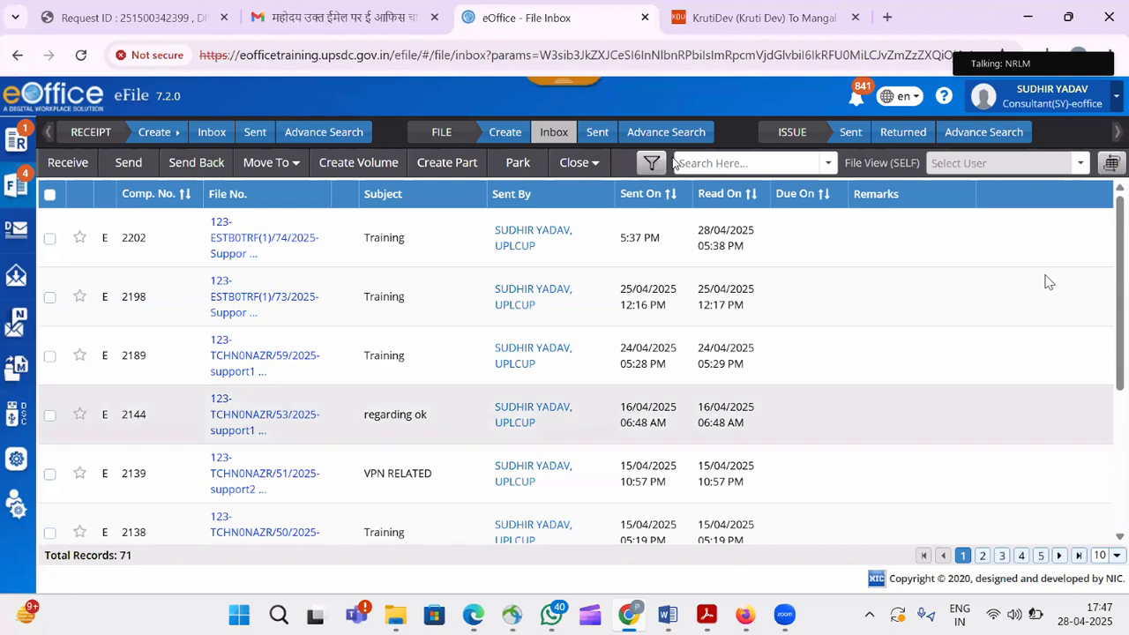
Switch the working post to Cons(SKY) and confirm the post change.
left_click(1092, 106)
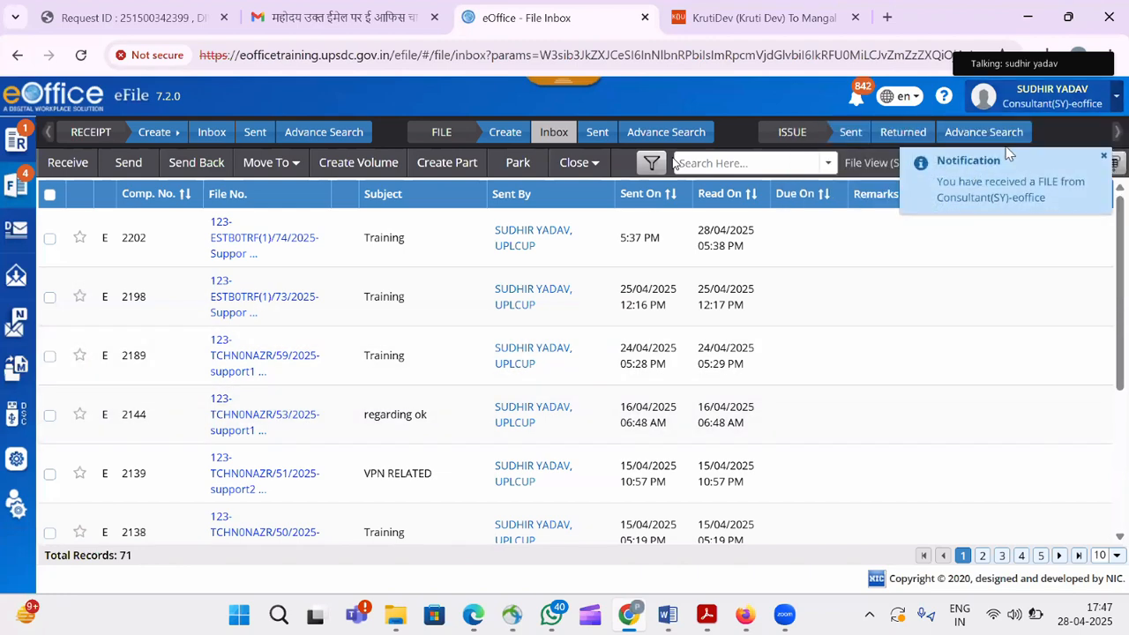
left_click(1099, 106)
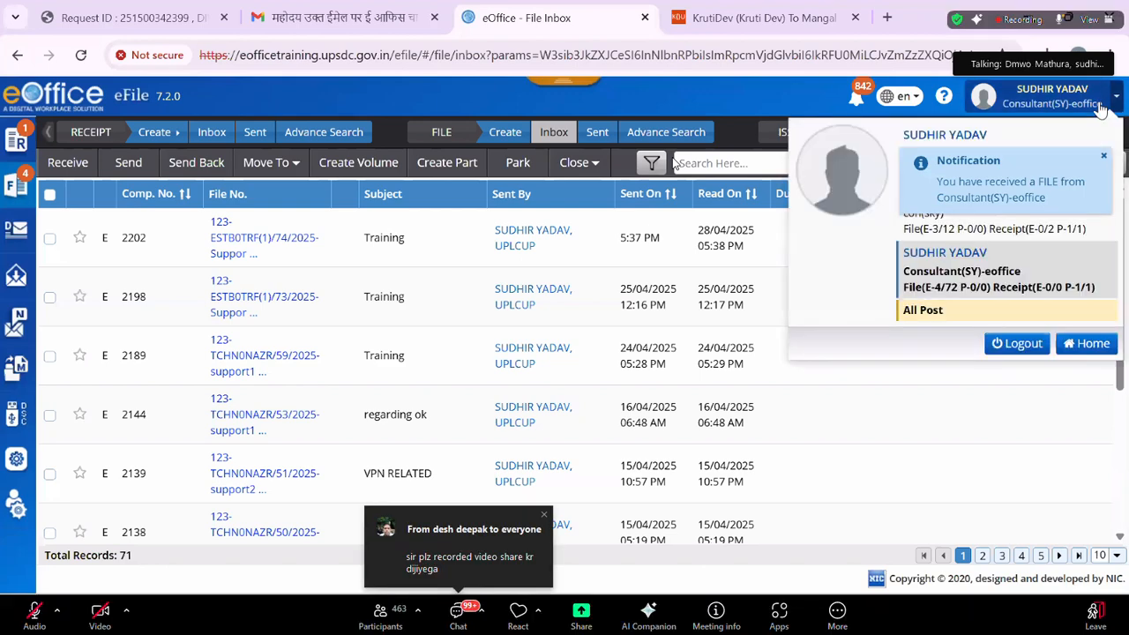
left_click(1019, 139)
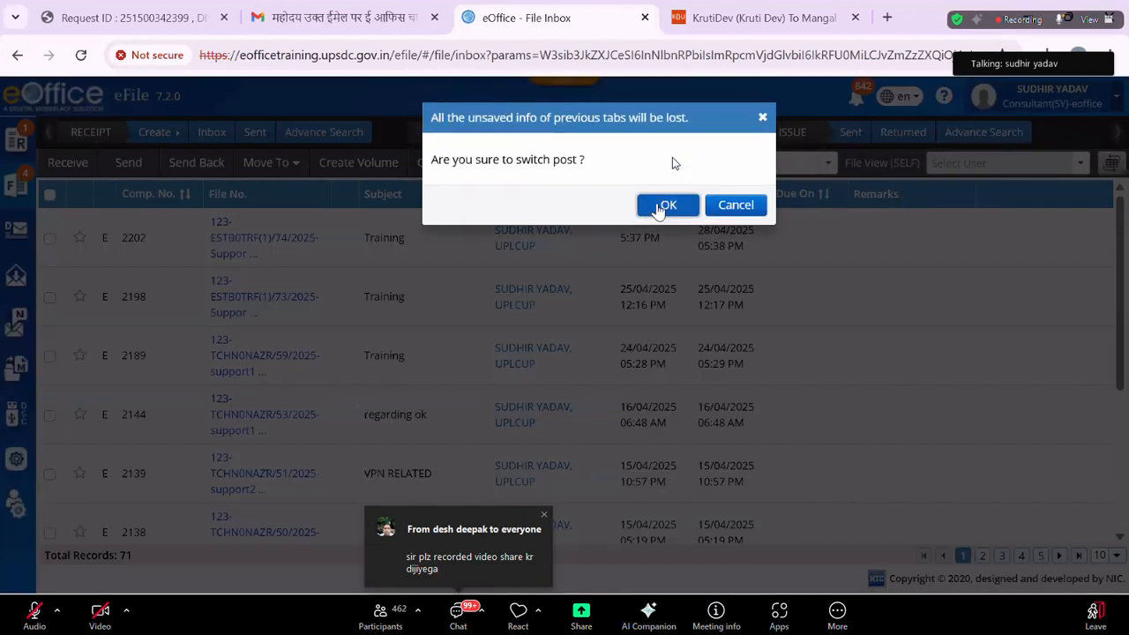
left_click(662, 205)
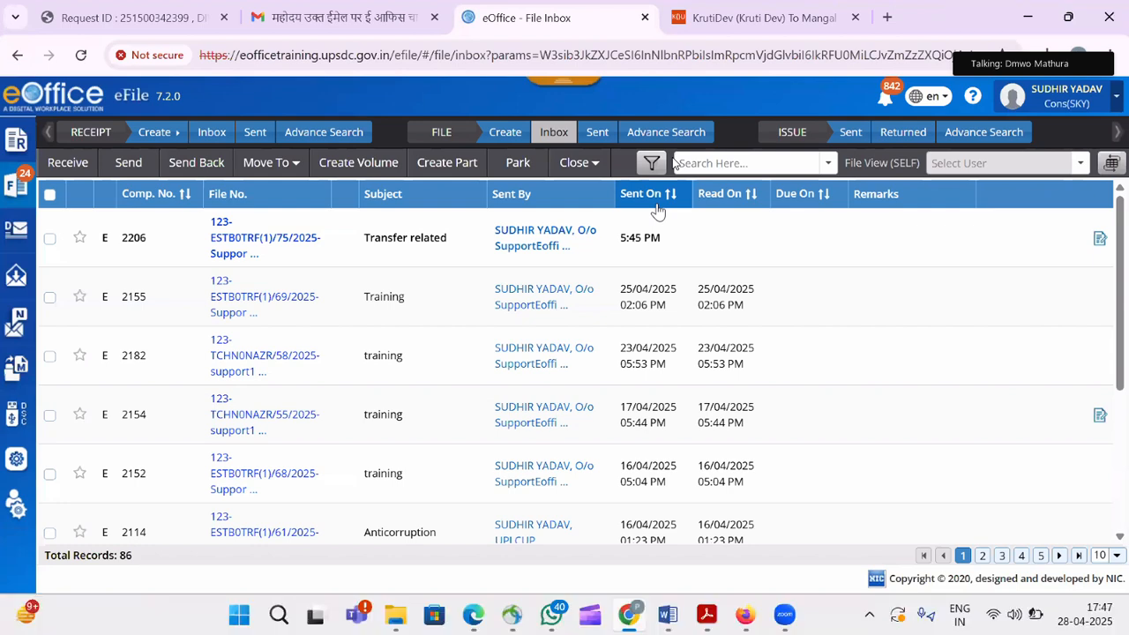
Open file 2206 and approve draft DFA/2165, confirming with Yes.
left_click(269, 238)
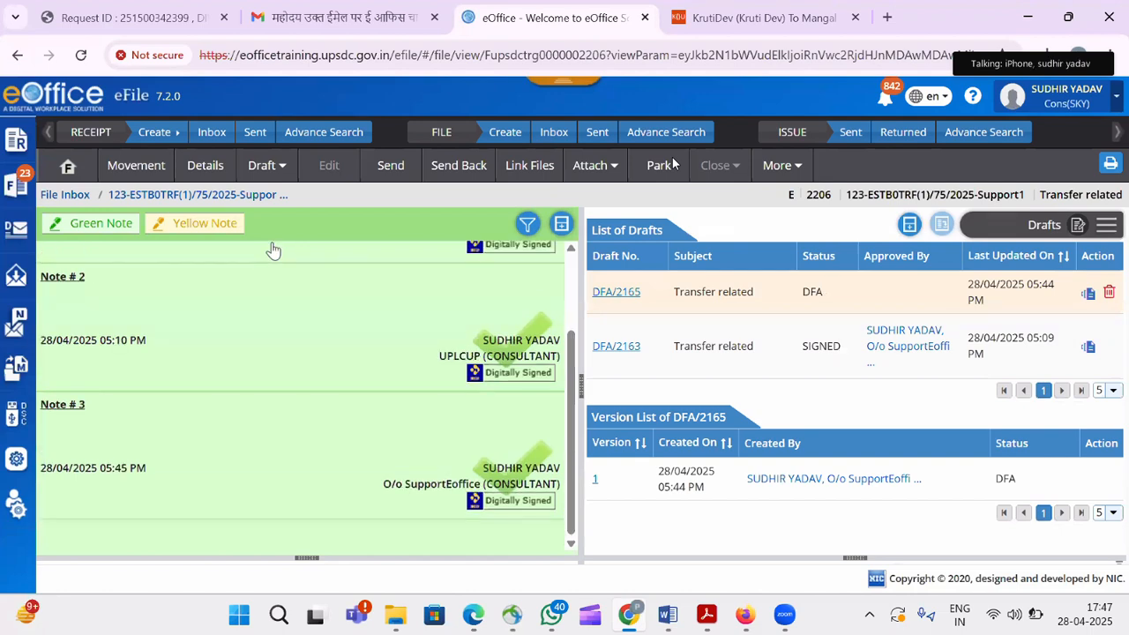
left_click(616, 294)
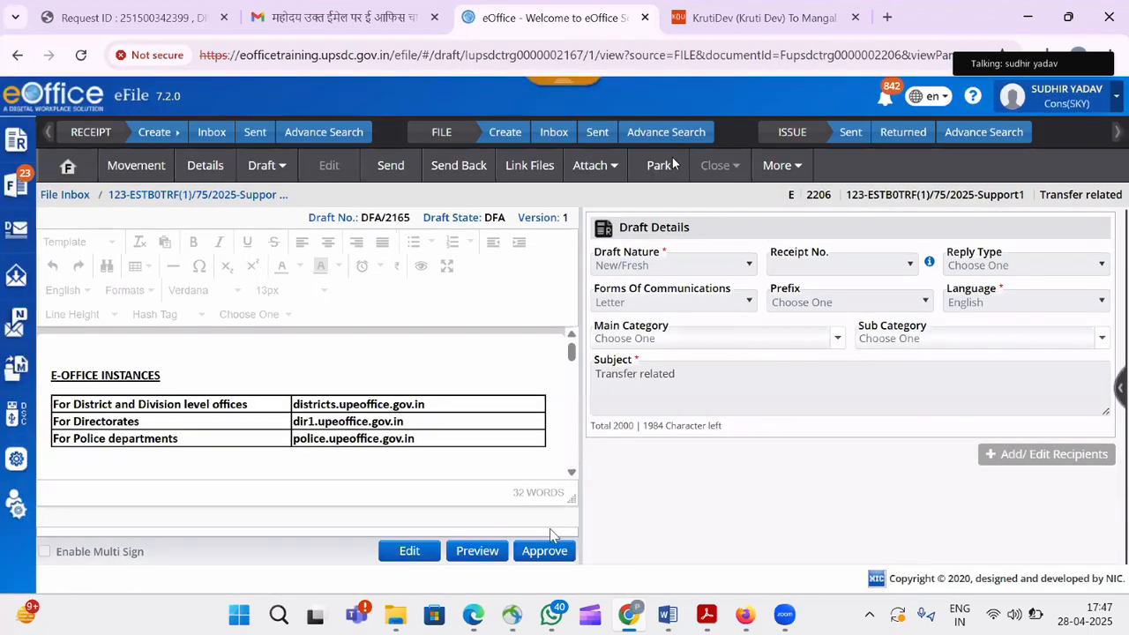
left_click(553, 548)
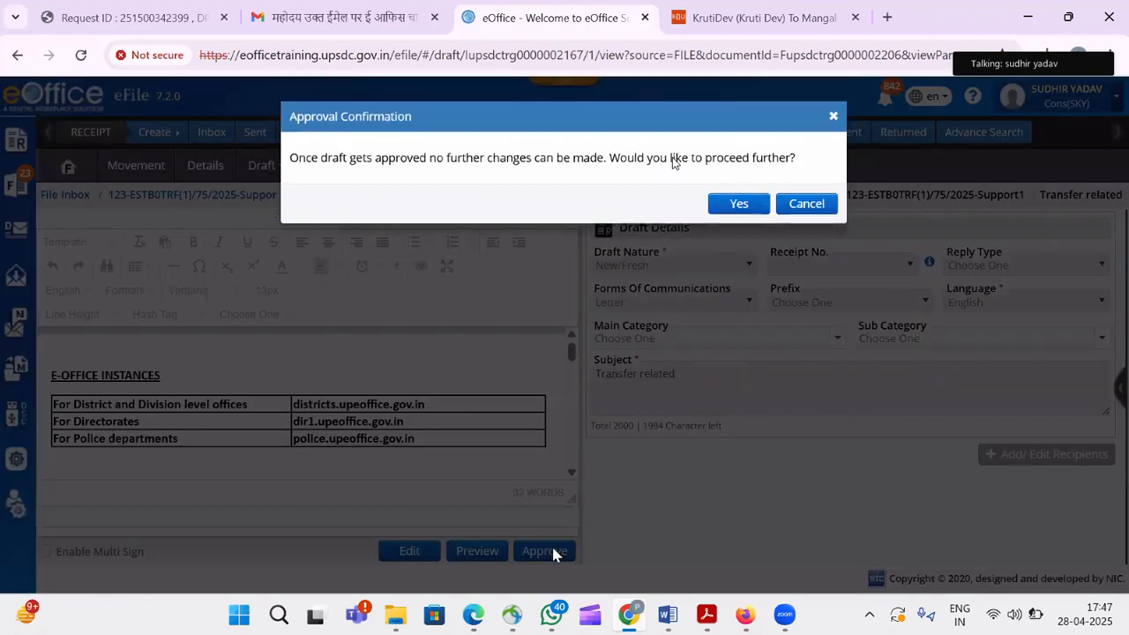
left_click(746, 207)
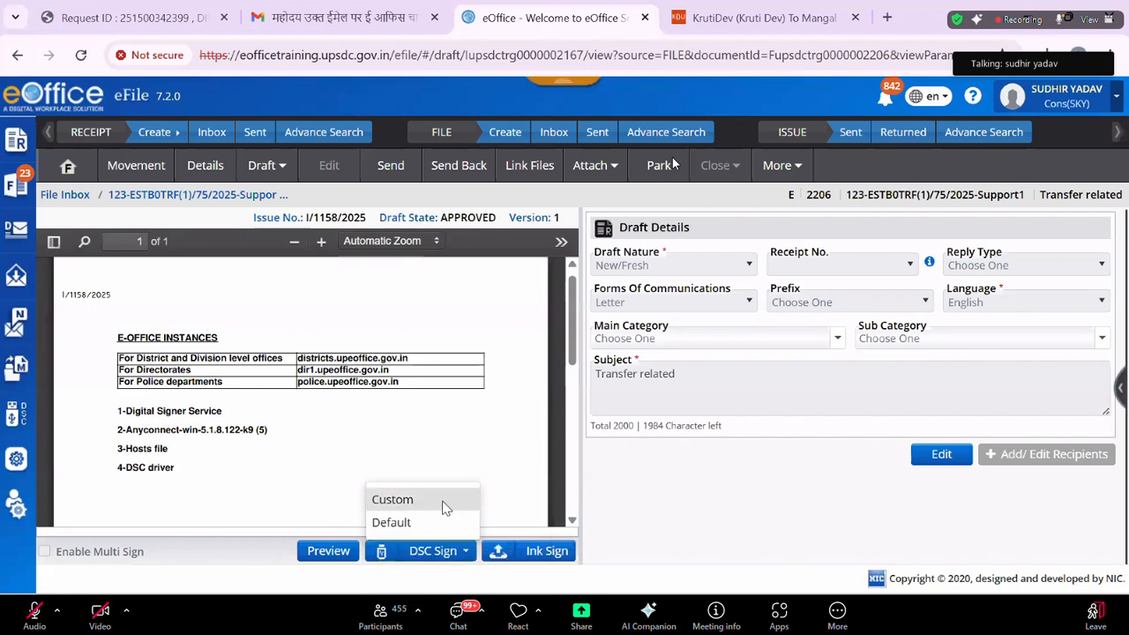
Custom-sign the approved draft with DSC, placing the signature below the '4-DSC driver' line.
left_click(443, 502)
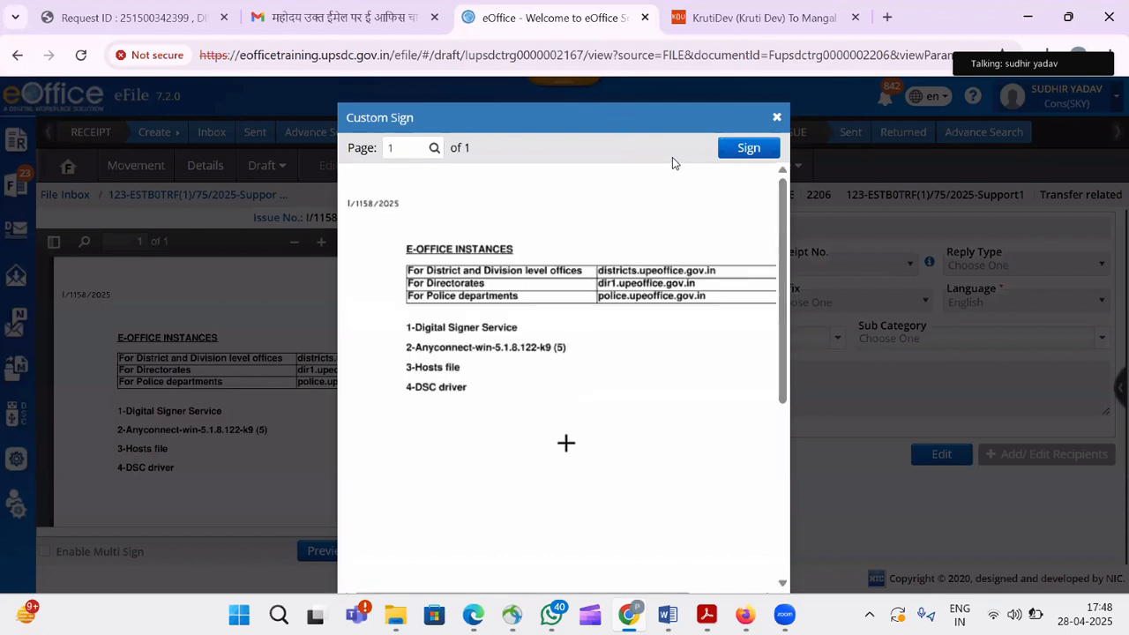
left_click_drag(557, 393, 774, 433)
left_click(755, 148)
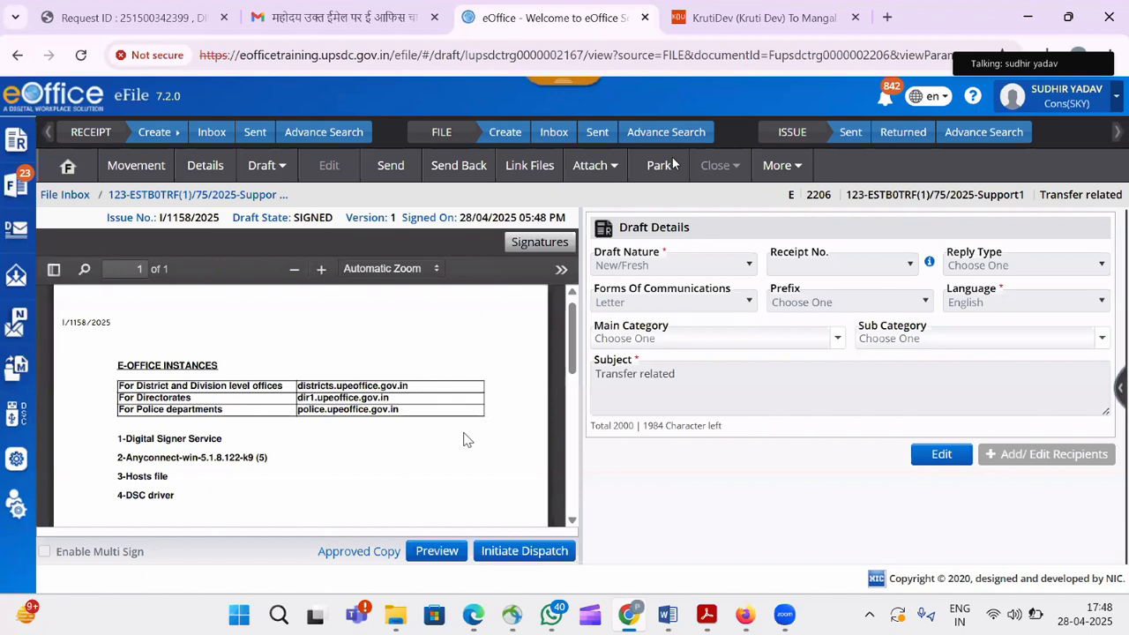
Initiate dispatch of signed draft I/1158/2025 and bring up the Add Recipients form.
left_click(512, 552)
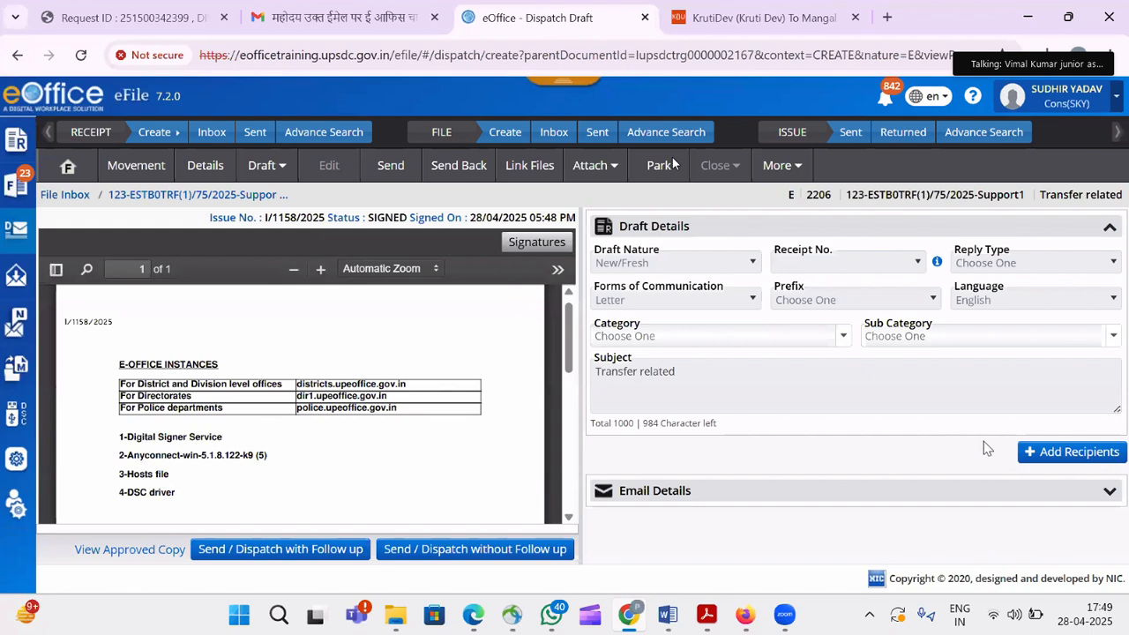
left_click(1041, 456)
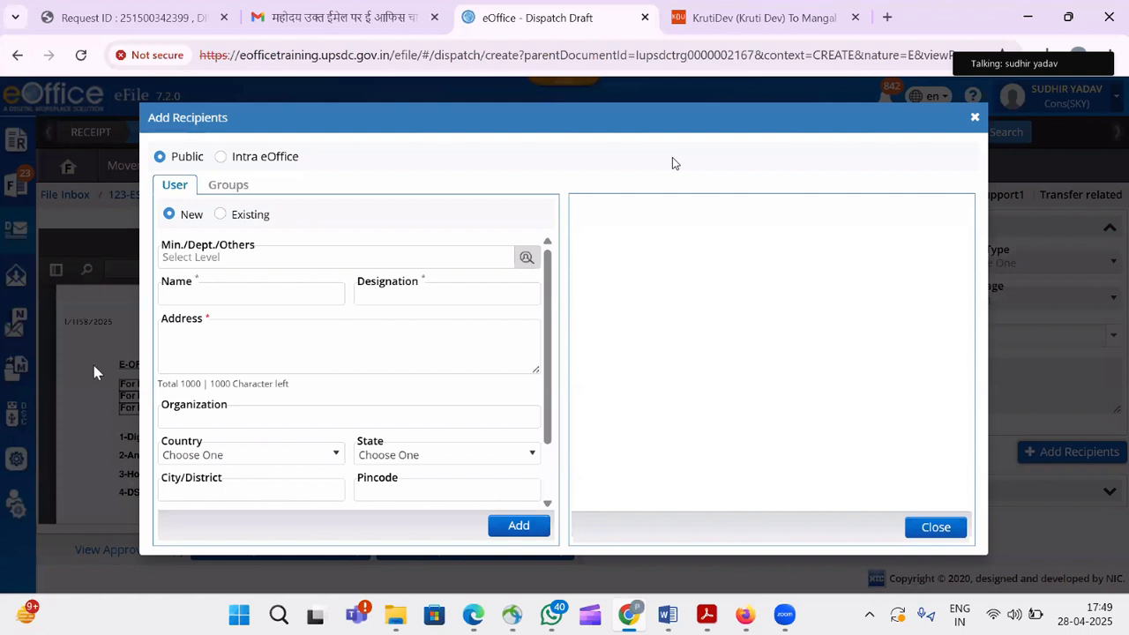
Add a public recipient from IT AND ELECTRONICS, entering the recipient's name and address.
left_click(526, 259)
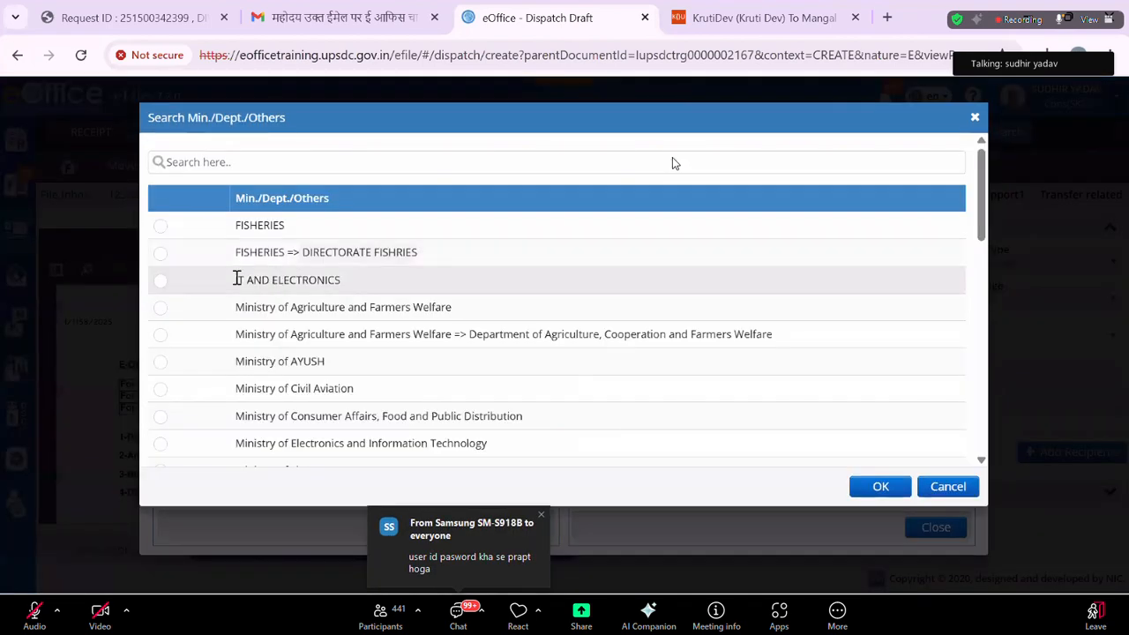
left_click(163, 284)
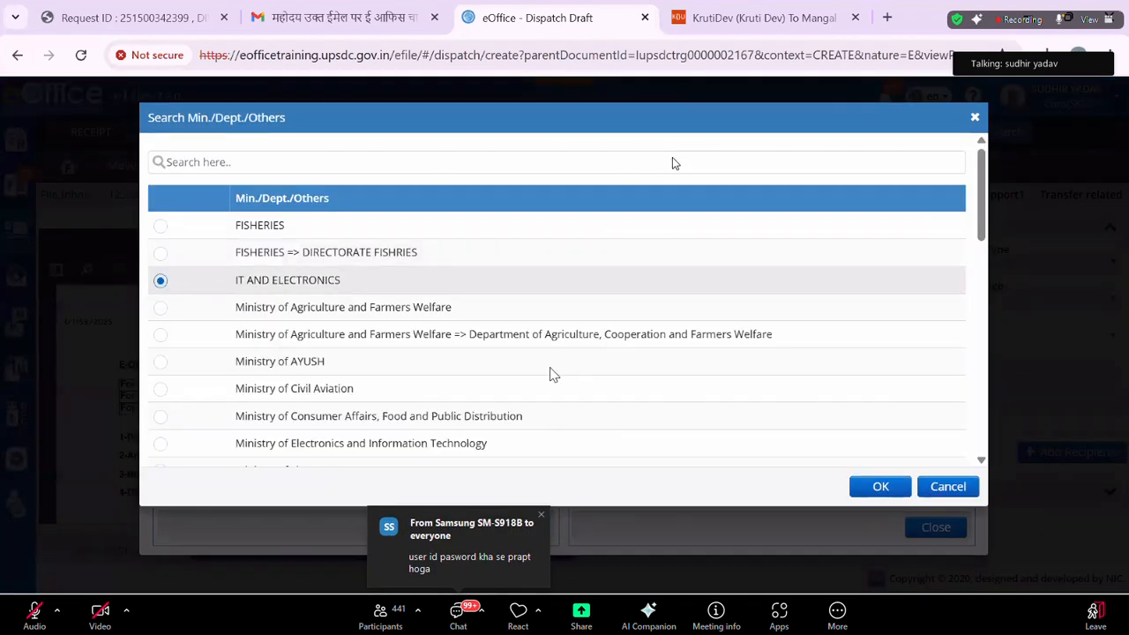
left_click(877, 489)
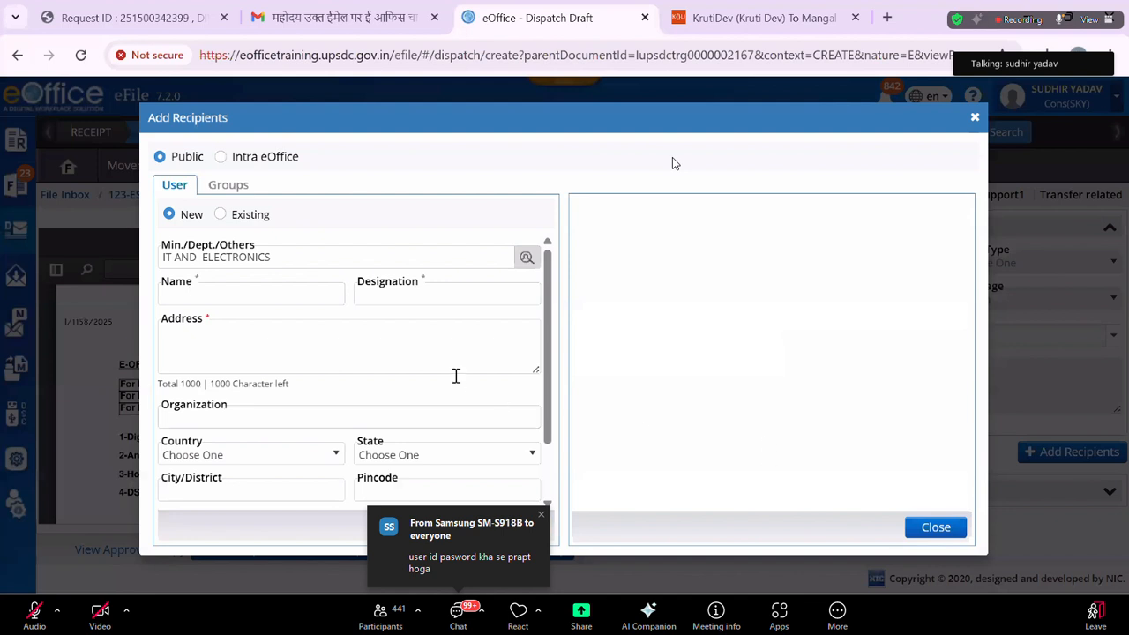
left_click(267, 294)
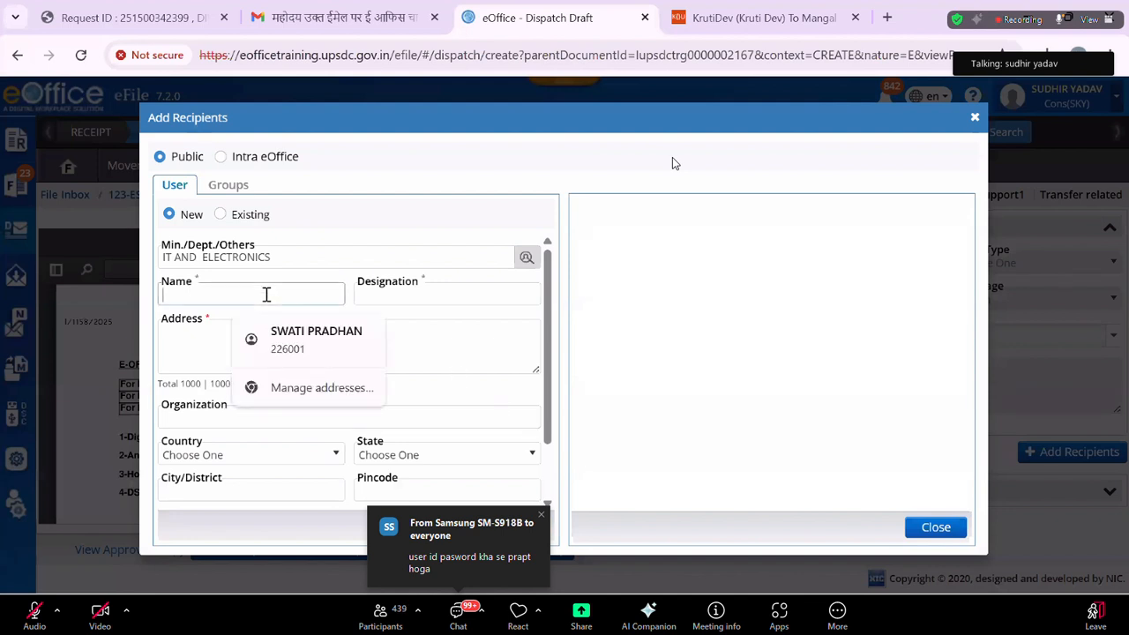
type("g")
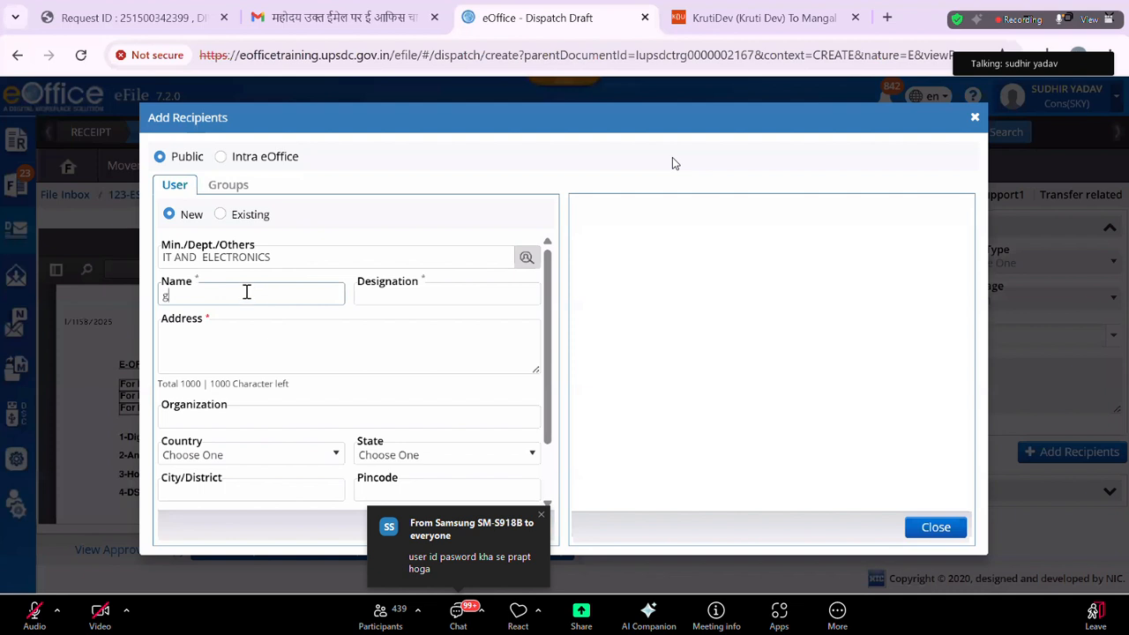
key("BackSpace")
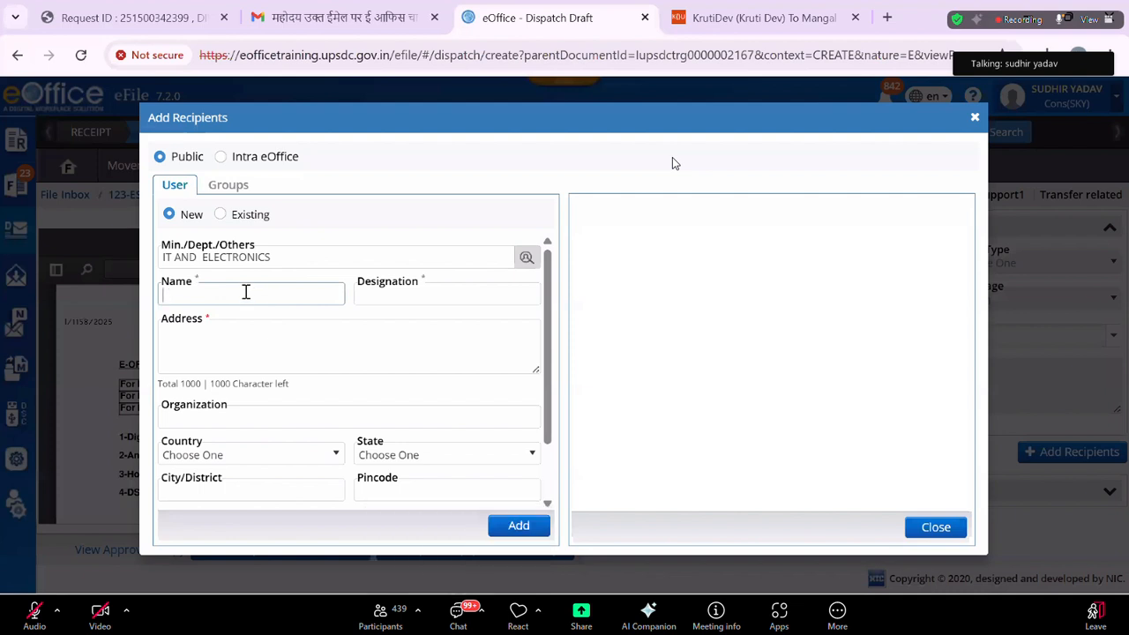
type("Sudhir")
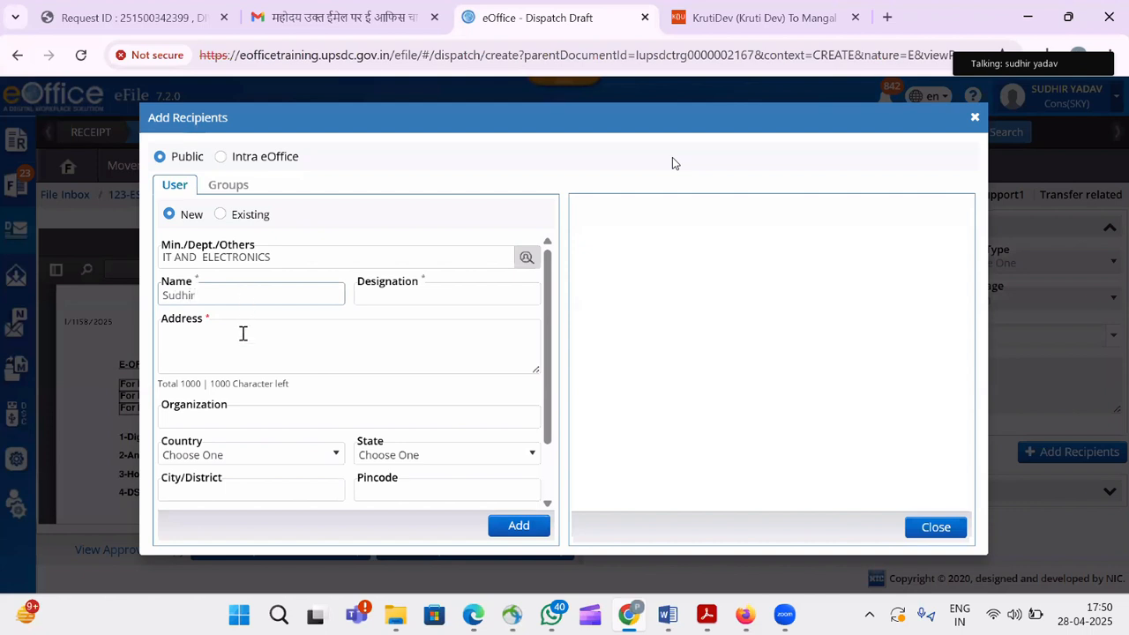
left_click(257, 360)
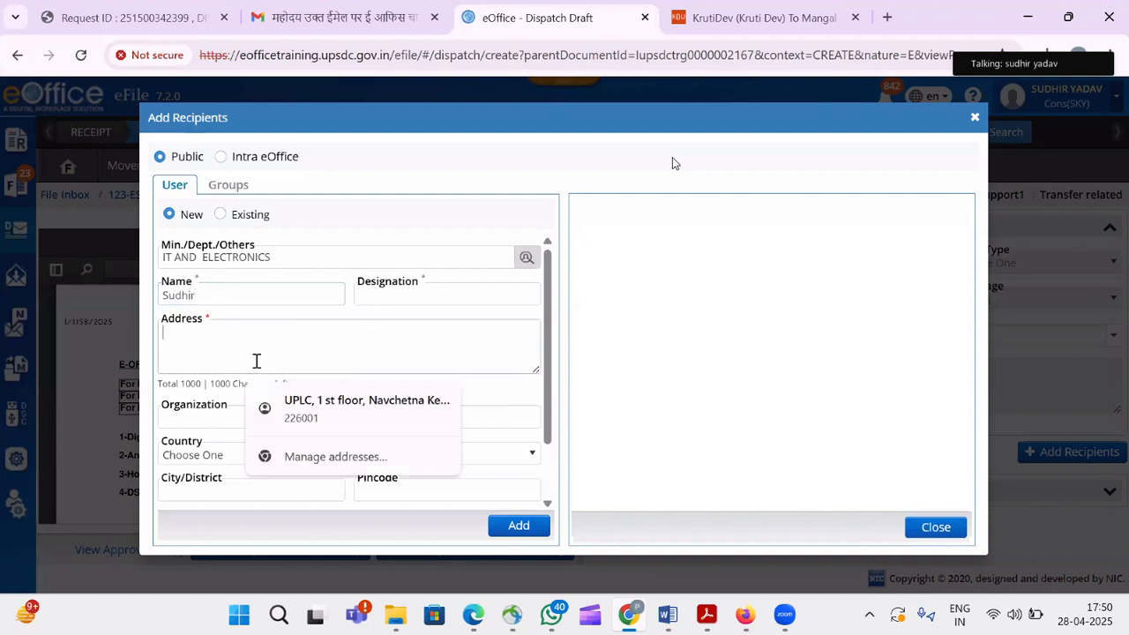
type("lko")
left_click(519, 529)
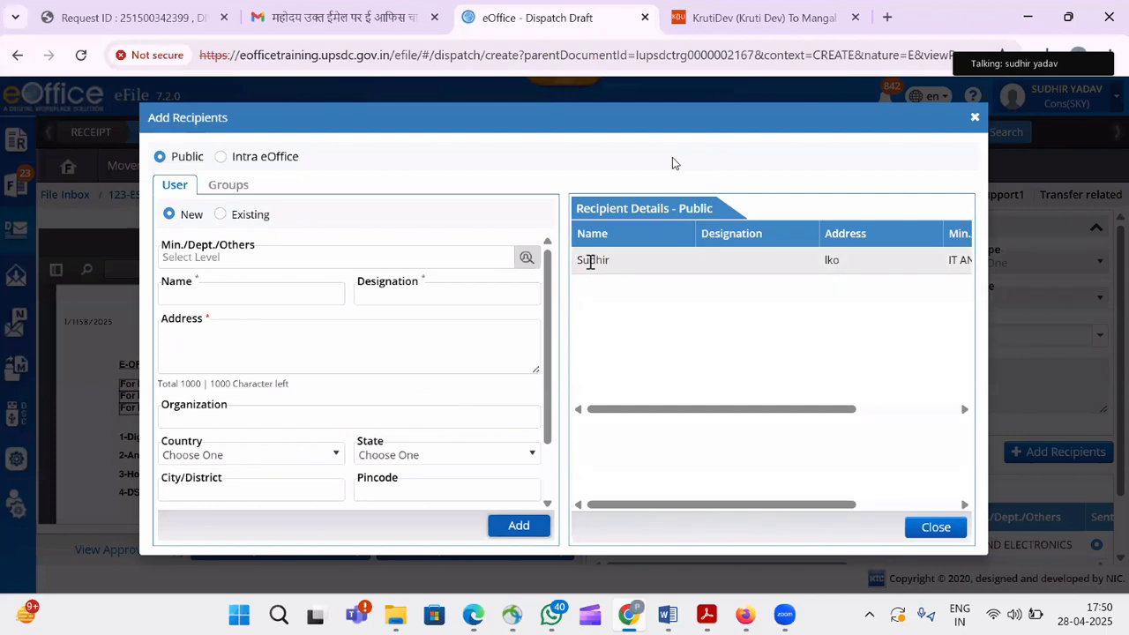
double_click(591, 260)
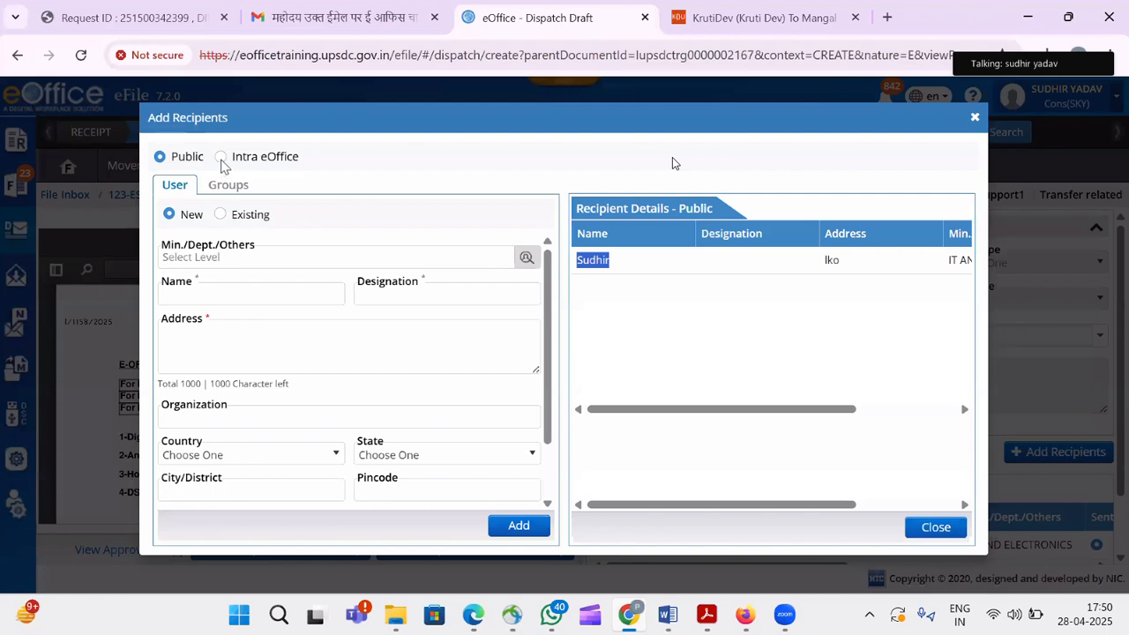
Add the two checked UPLCUP contacts as eOffice internal recipients, then close Add Recipients.
left_click(221, 159)
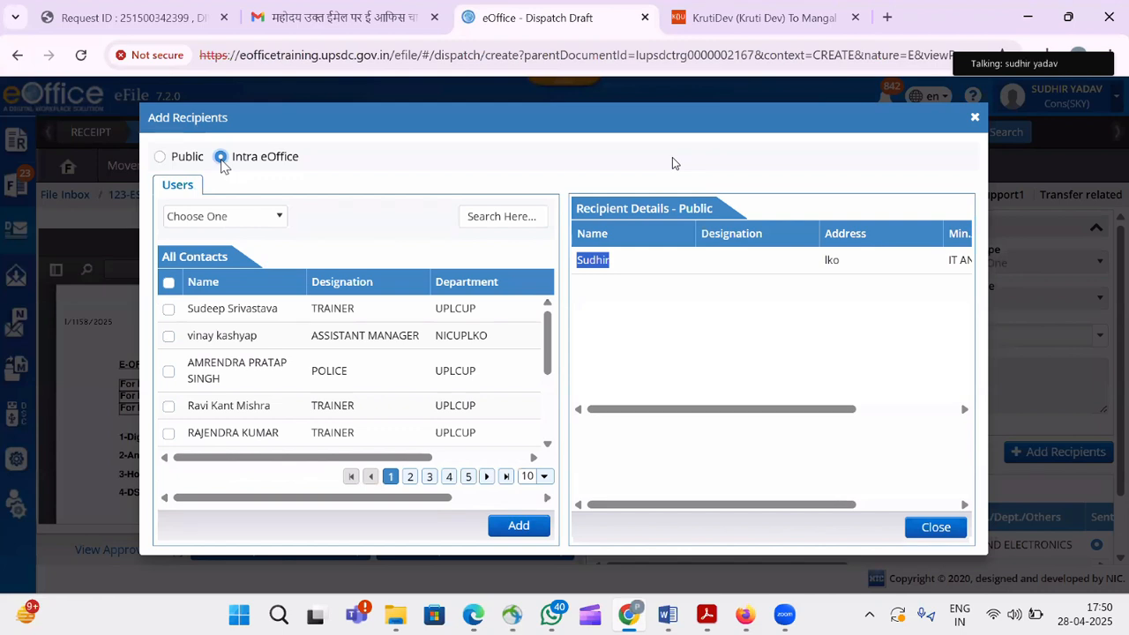
left_click(265, 218)
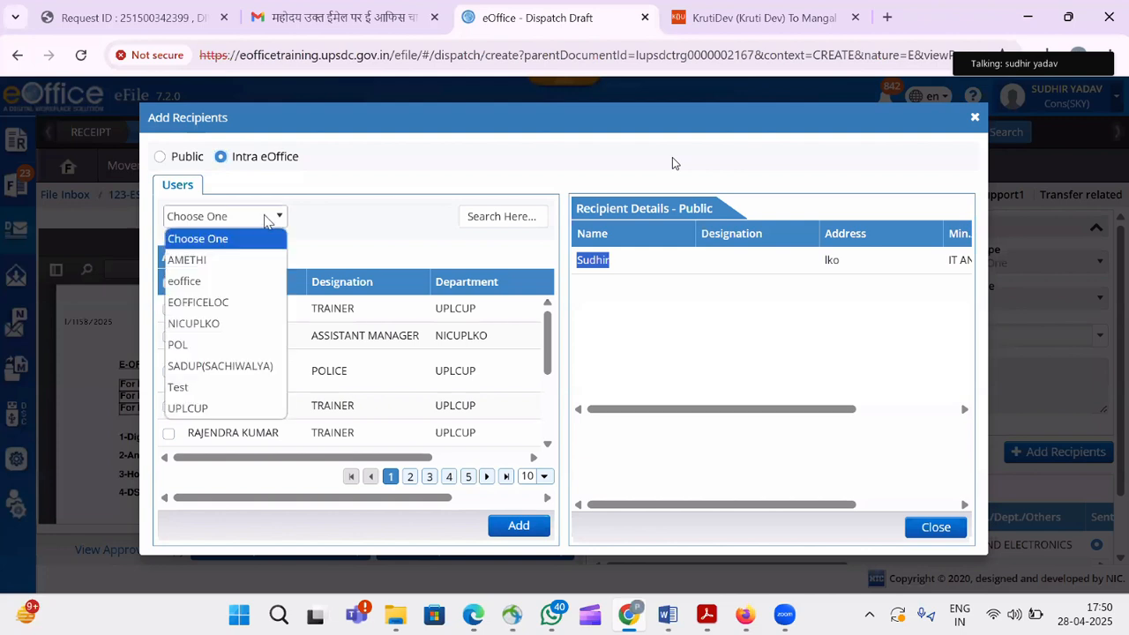
left_click(225, 407)
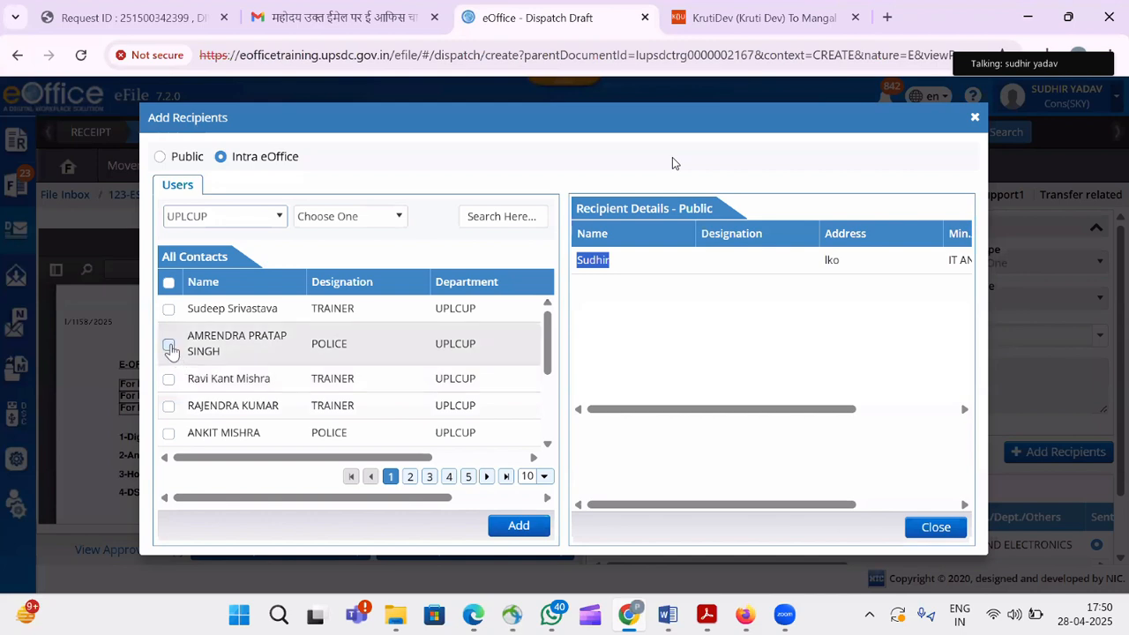
left_click(169, 309)
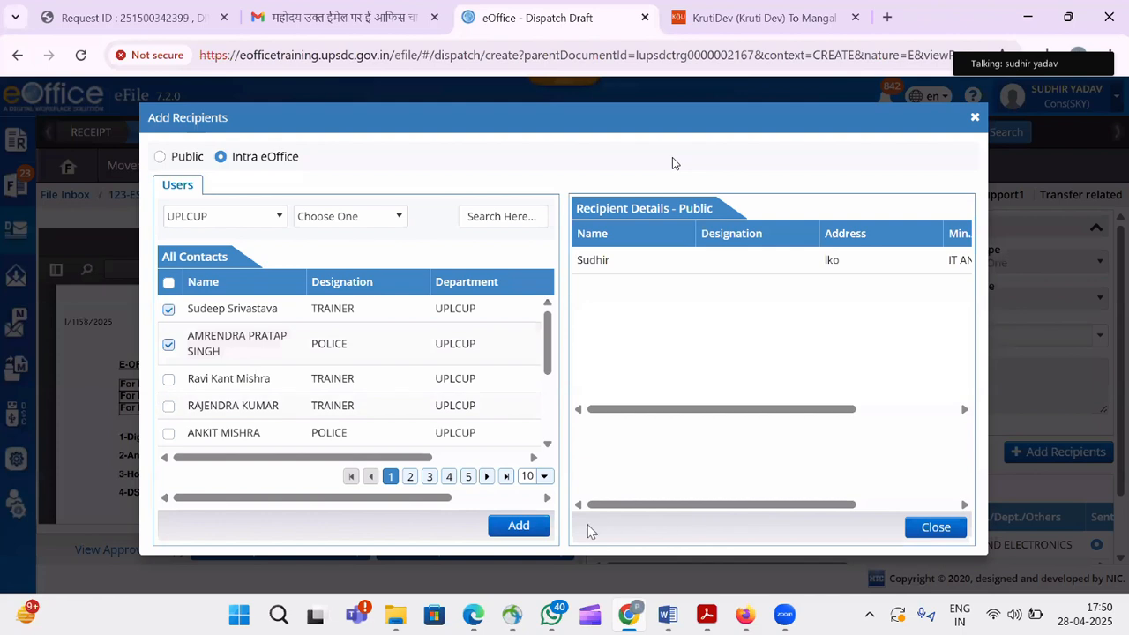
left_click(520, 527)
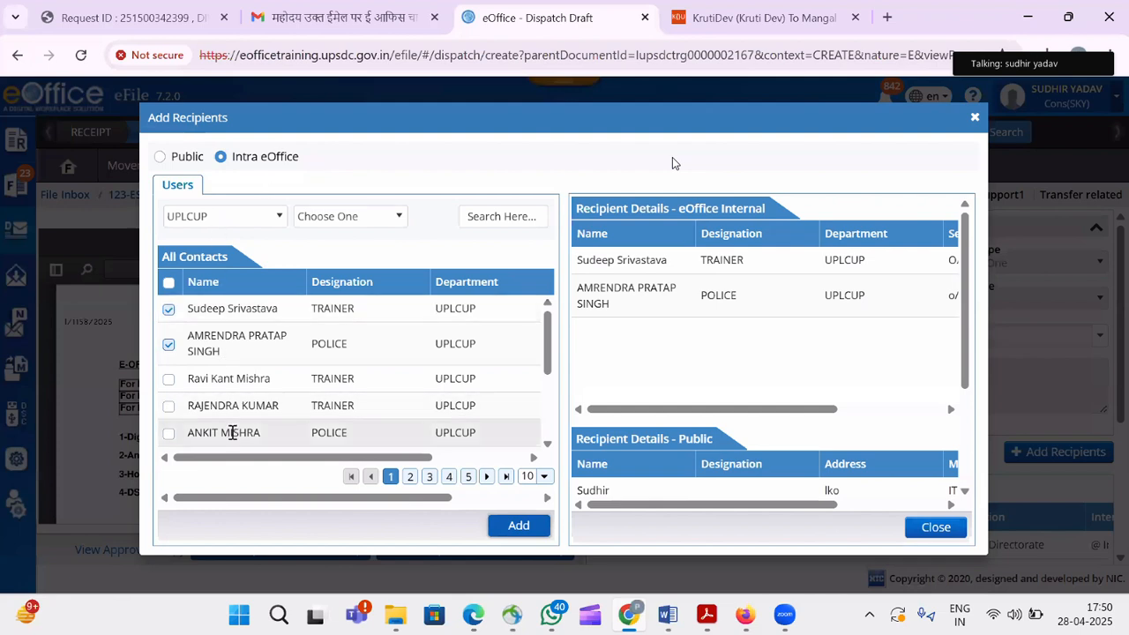
left_click(245, 224)
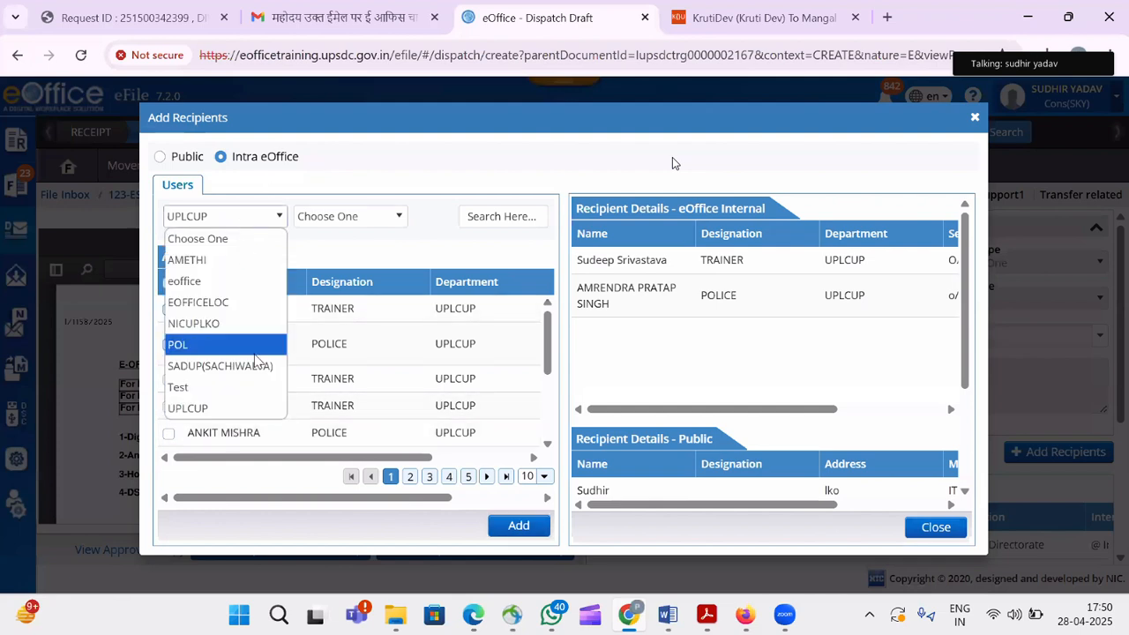
left_click(385, 263)
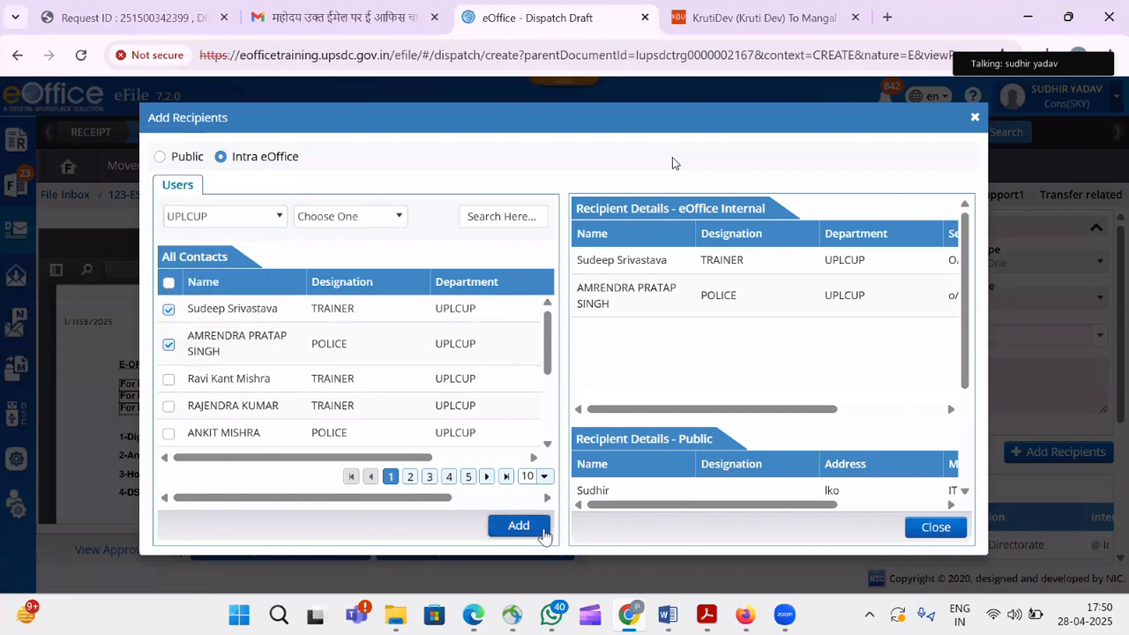
left_click(938, 528)
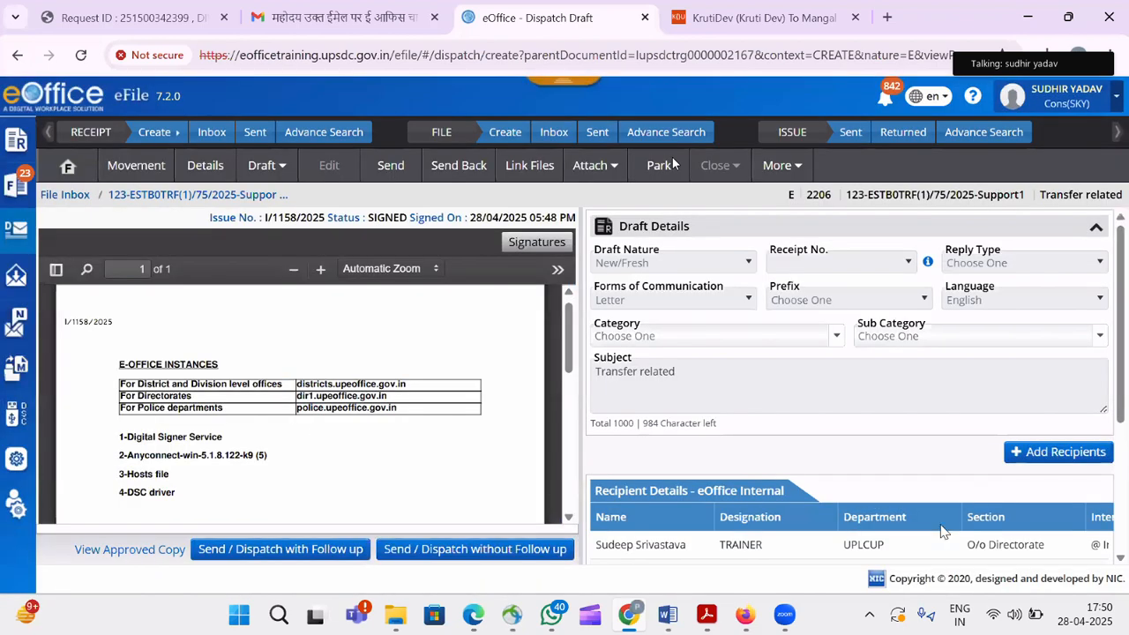
Route the public recipient's copy through the master trainer CRU by Registered Post.
scroll(1125, 507, "down", 1)
scroll(1126, 530, "down", 2)
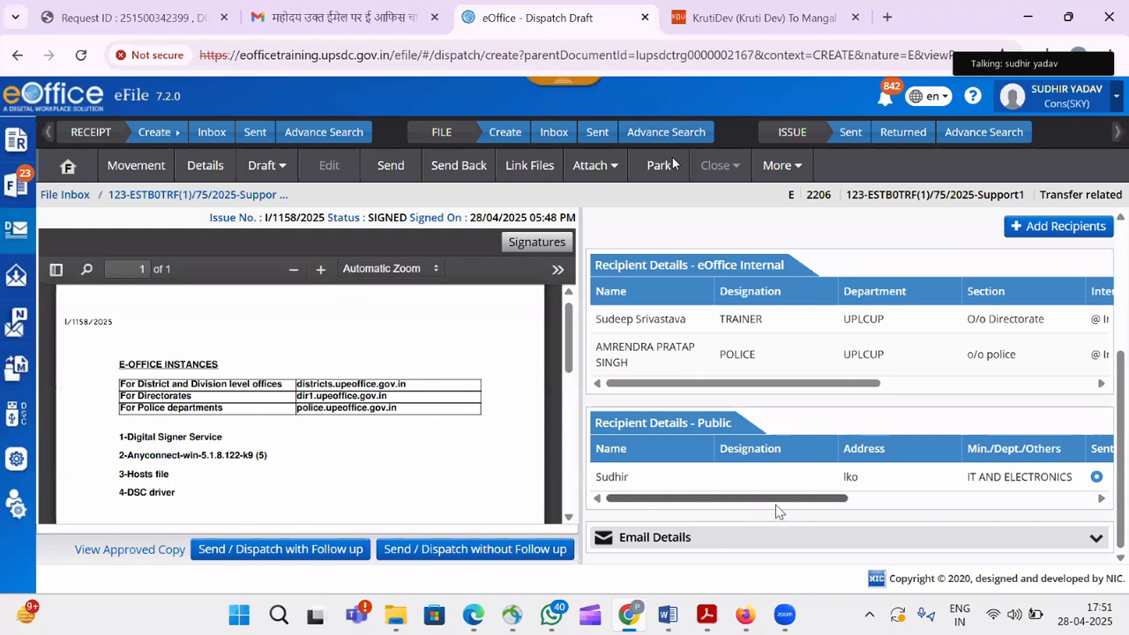
left_click_drag(775, 504, 880, 505)
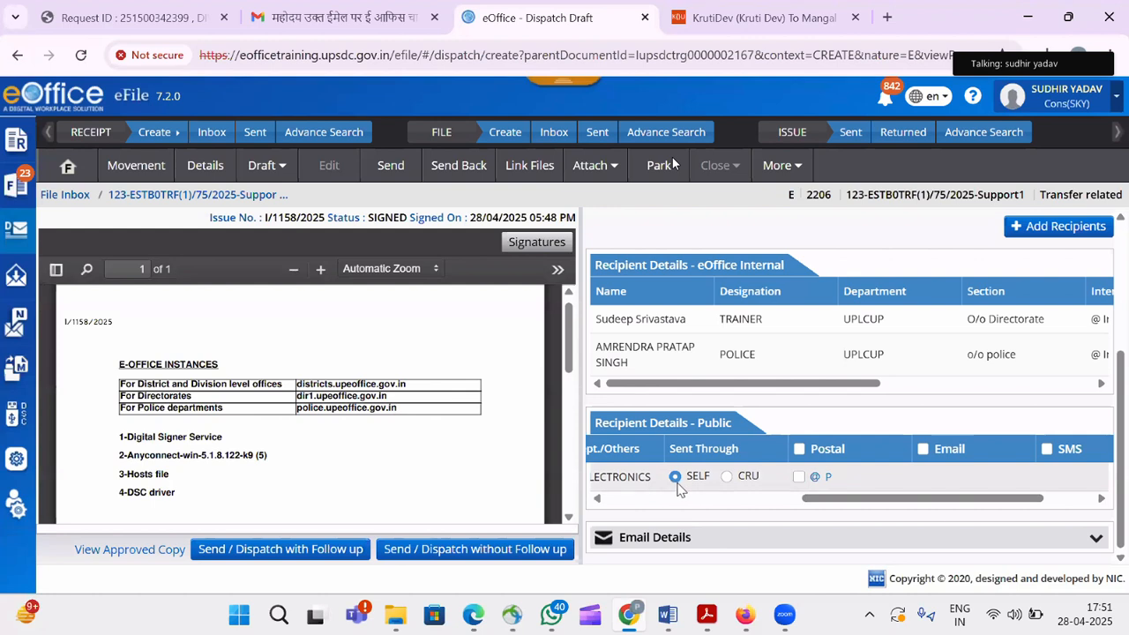
left_click(727, 478)
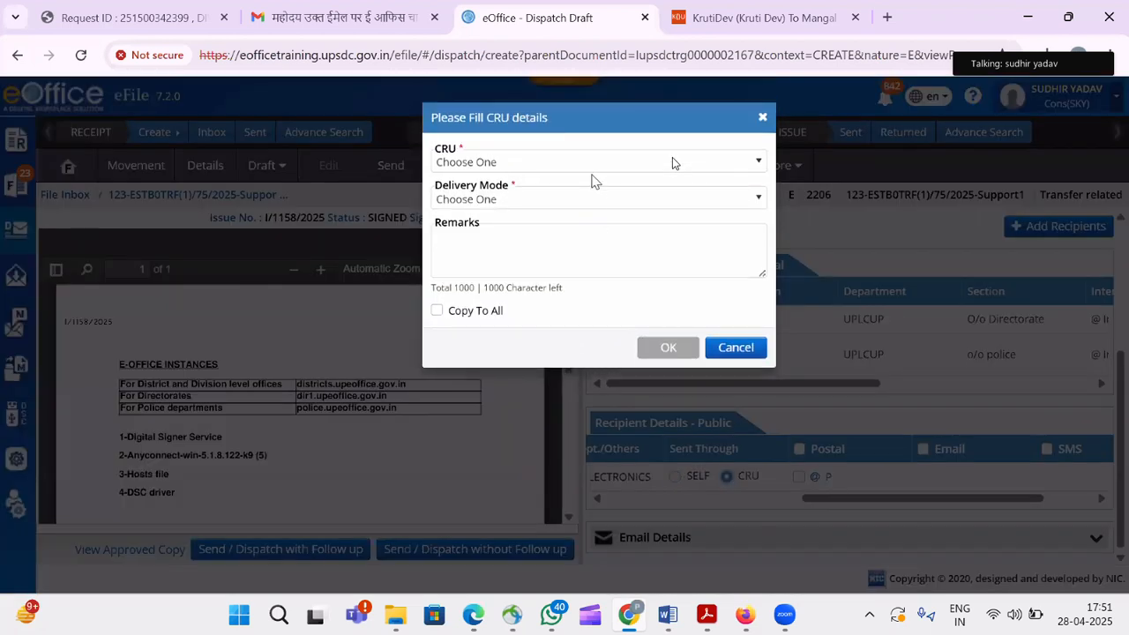
left_click(593, 162)
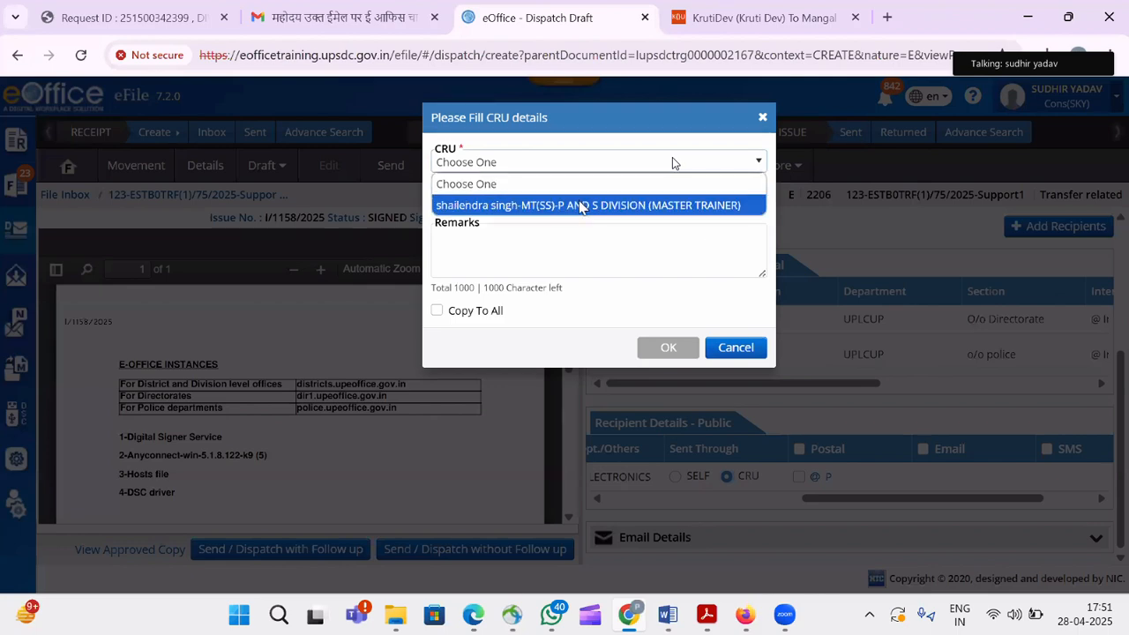
left_click(581, 206)
left_click(565, 199)
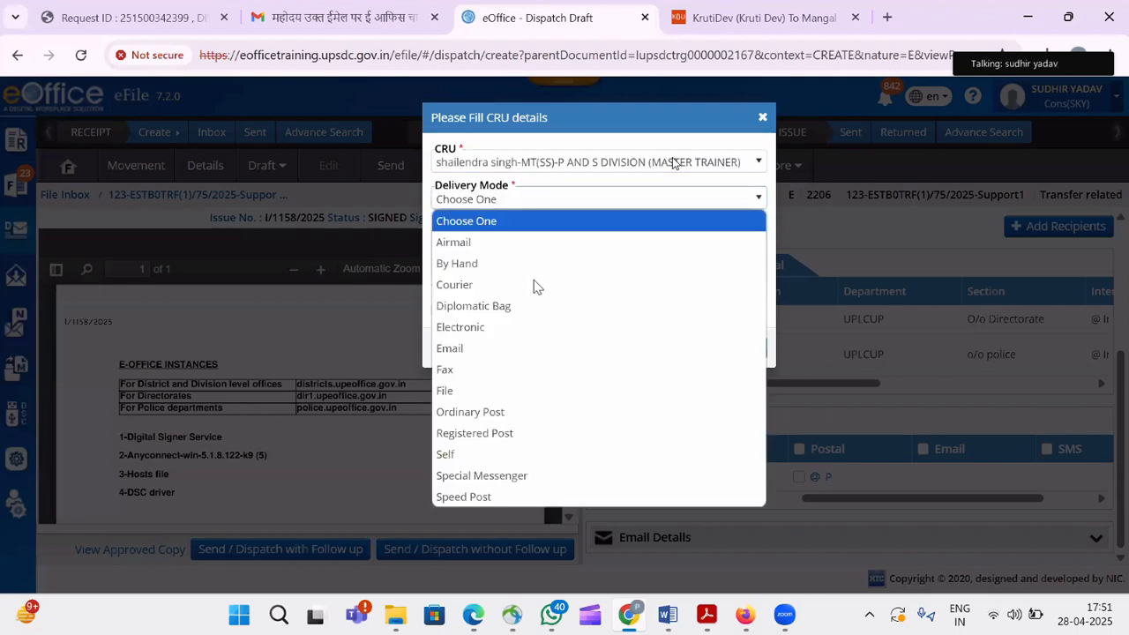
left_click(520, 438)
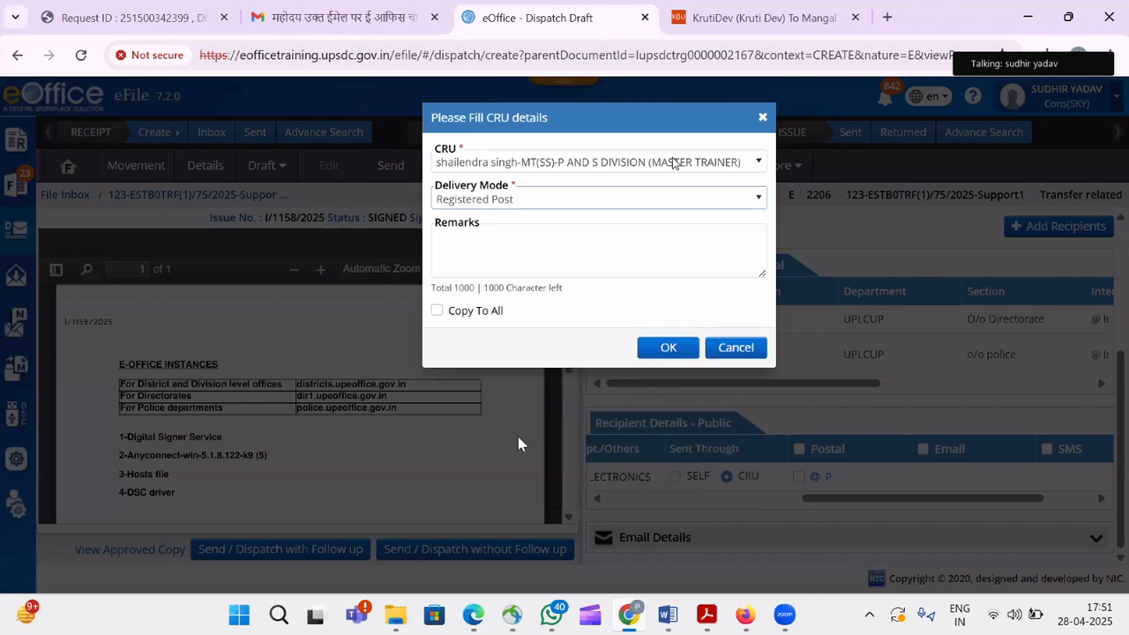
left_click(665, 345)
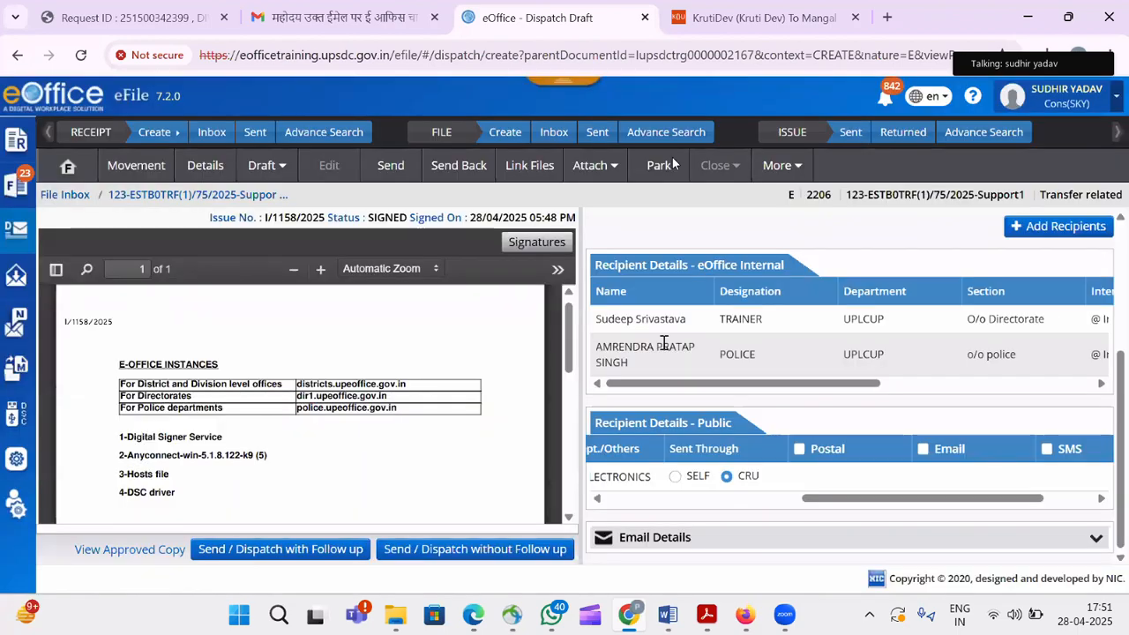
Dispatch I/1158/2025 without follow-up, view the issued letter, then go to the File Inbox.
left_click(491, 560)
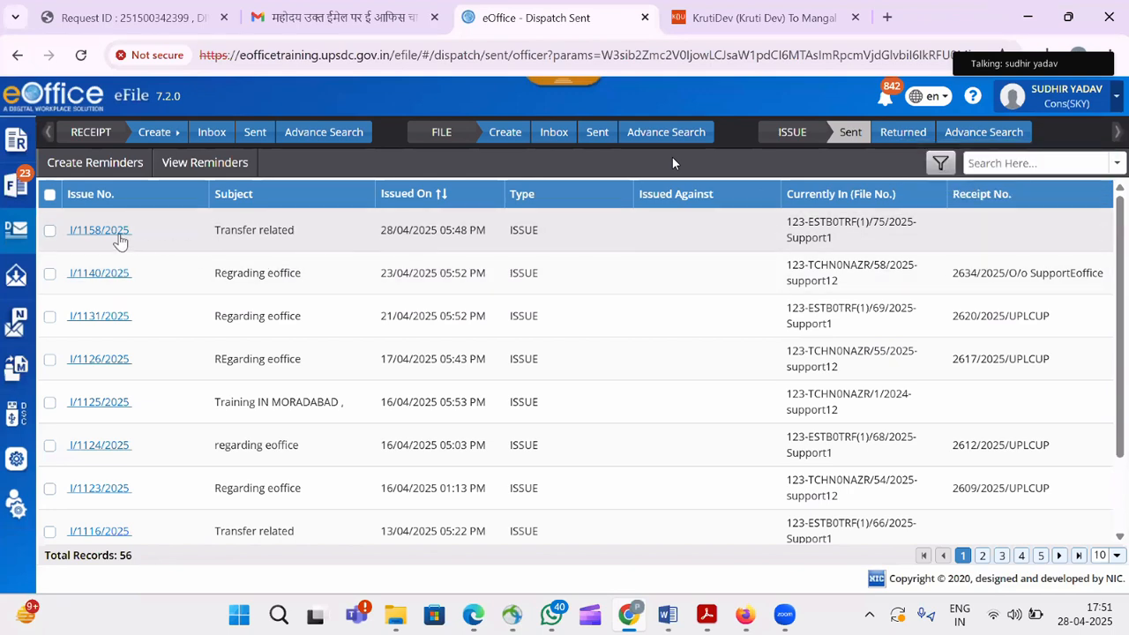
left_click(119, 235)
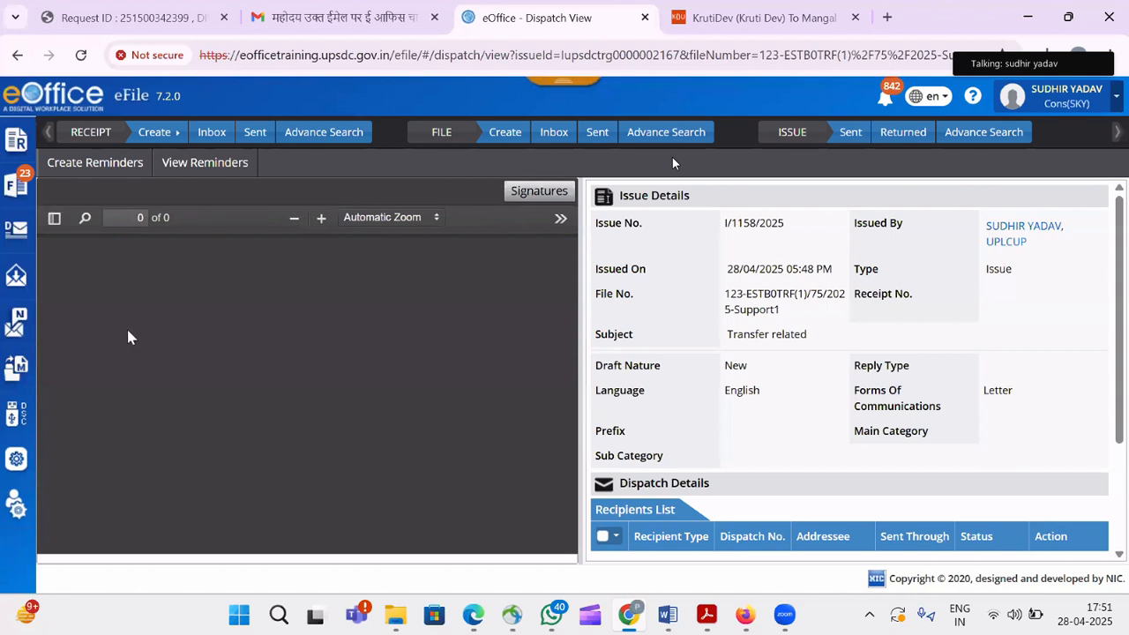
mouse_move(18, 187)
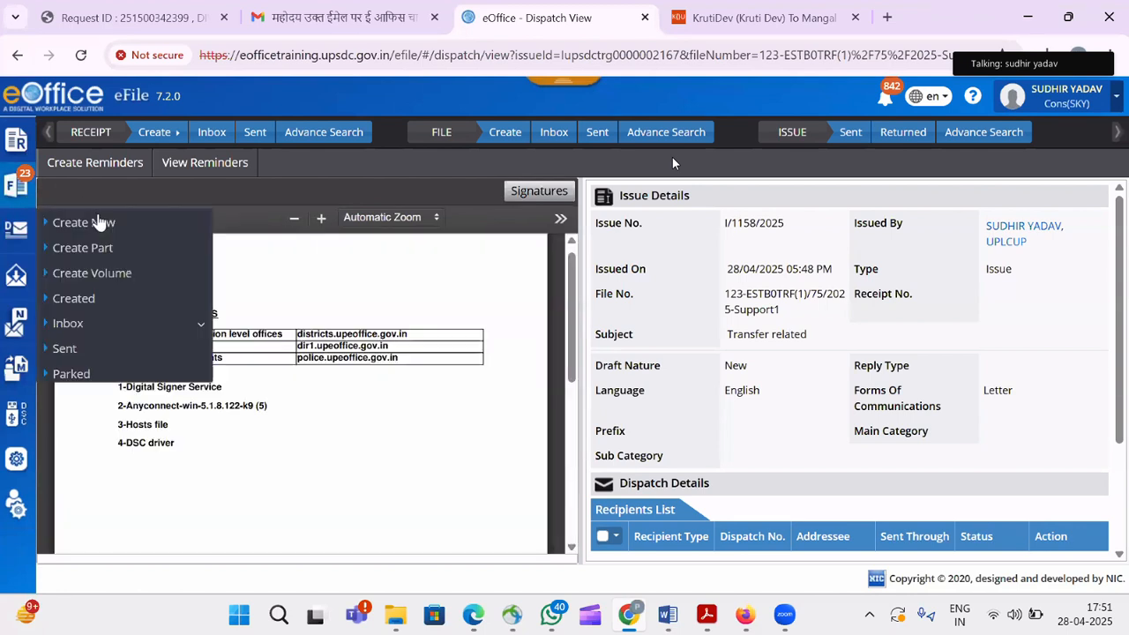
left_click(102, 327)
left_click(108, 350)
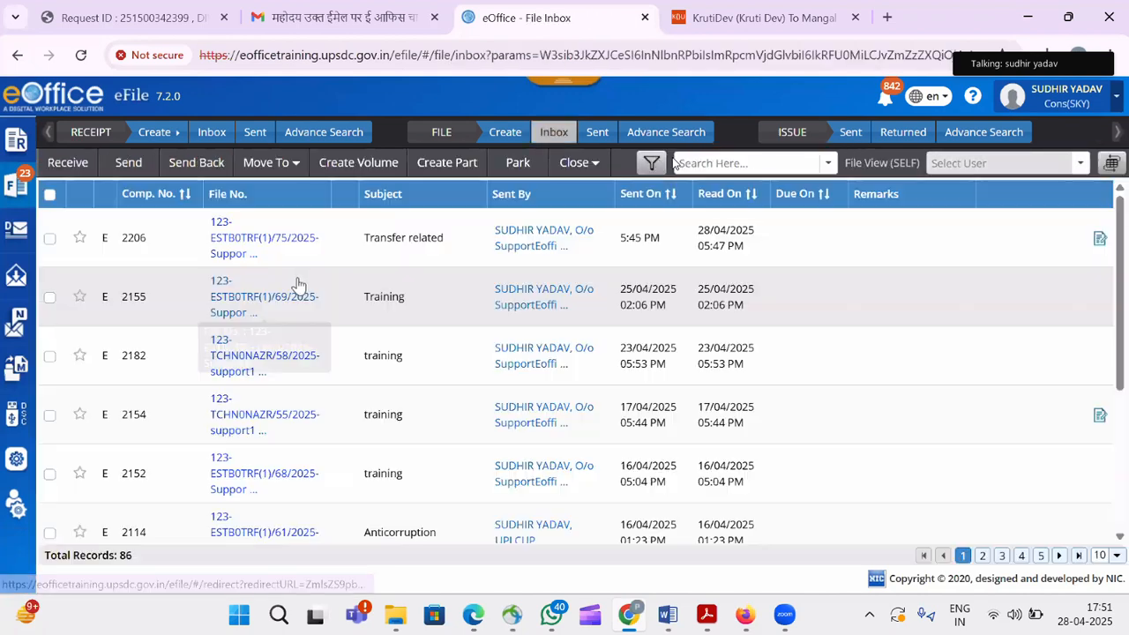
Open file 2206 (Transfer related), show its correspondence TOC, and expand Dispatch > Issue.
left_click(290, 236)
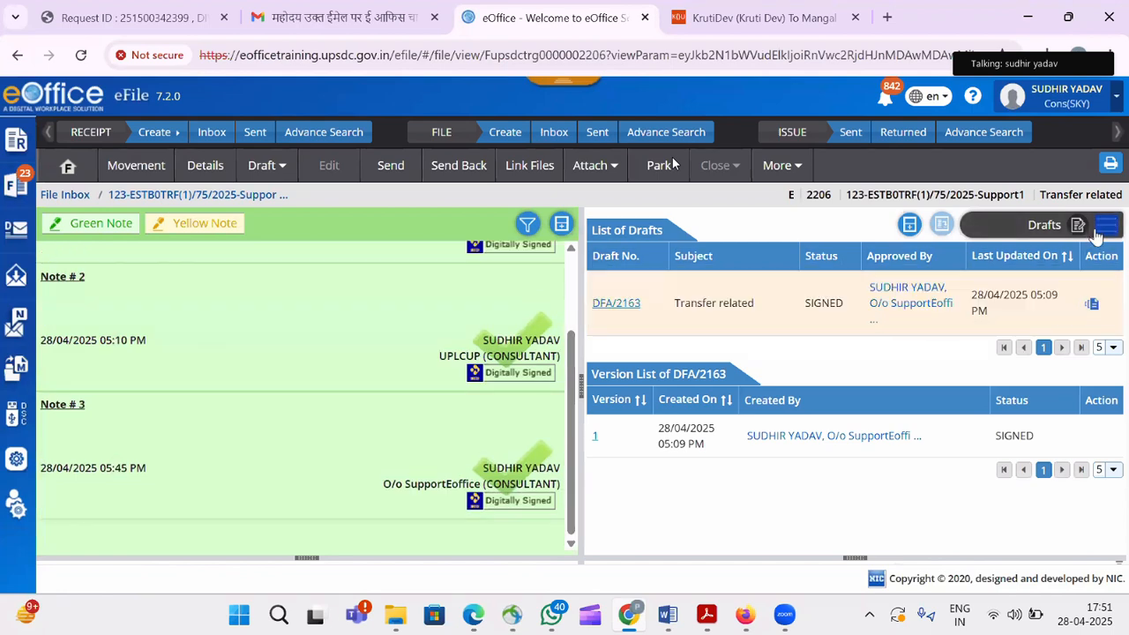
mouse_move(1105, 231)
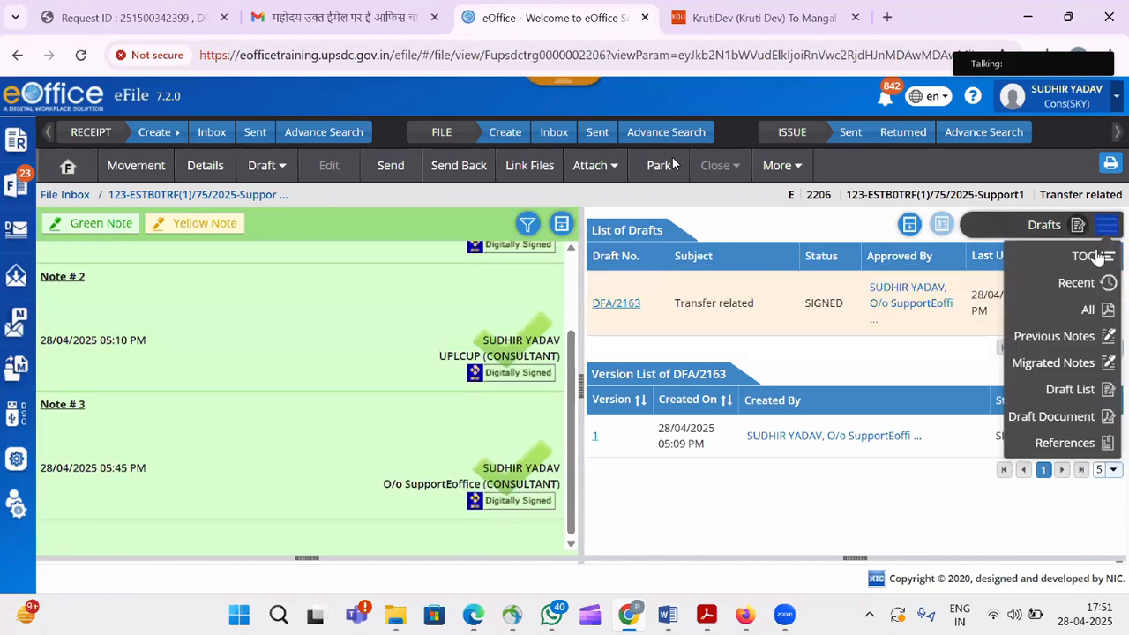
left_click(1086, 255)
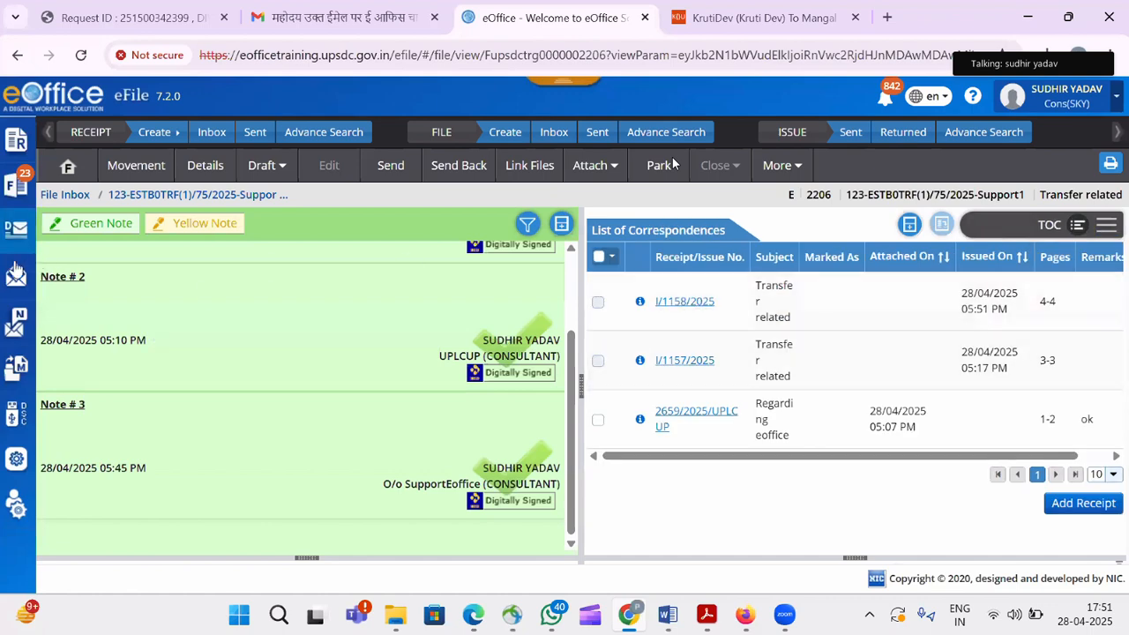
mouse_move(16, 227)
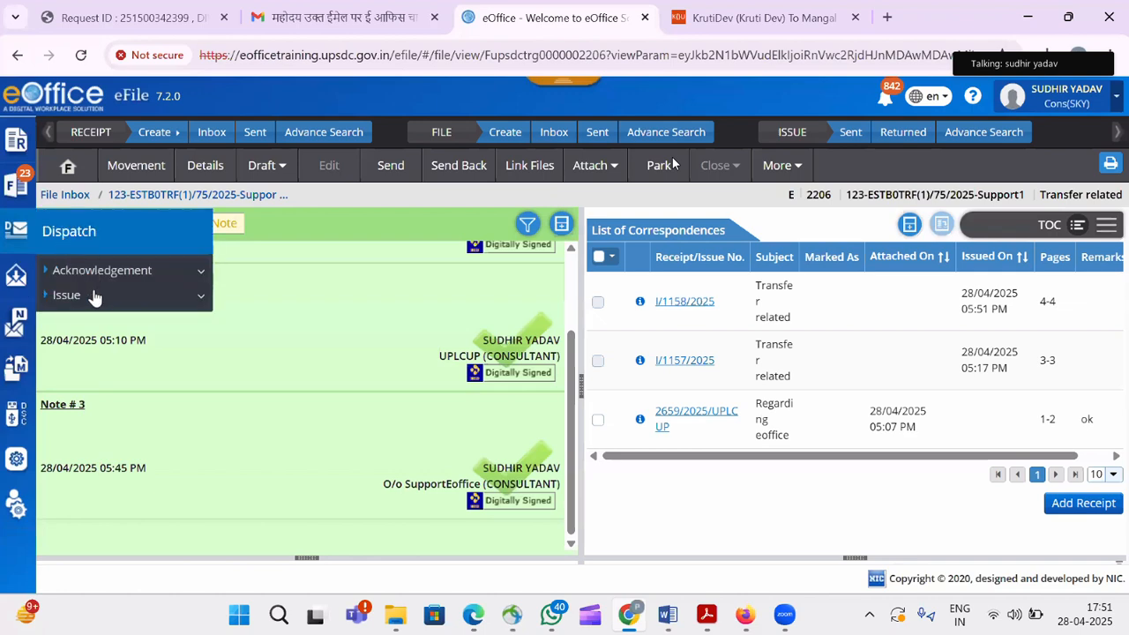
left_click(95, 296)
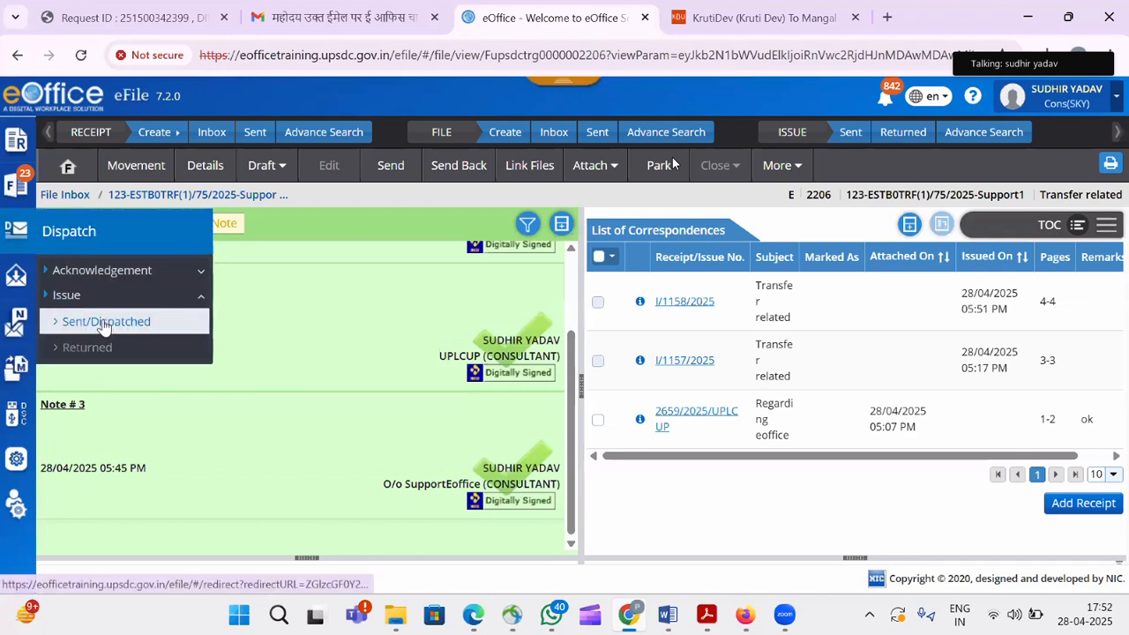
Open the Sent/Dispatched list and the I/1158/2025 dispatch details.
left_click(104, 323)
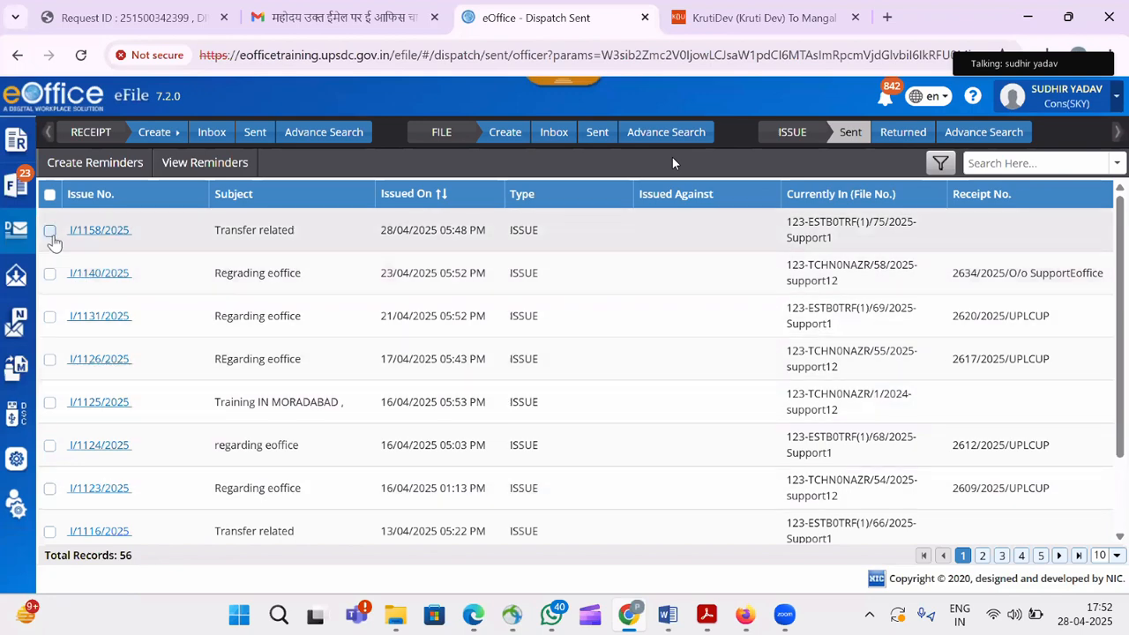
left_click(79, 230)
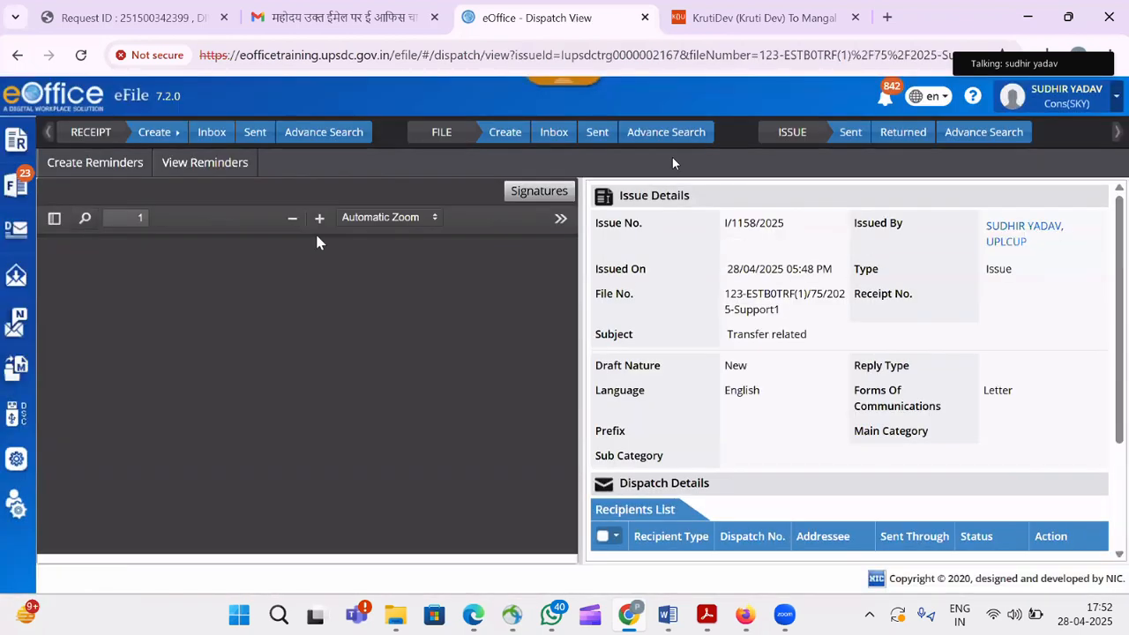
Check the three recipients' Dispatch Details statuses, then reopen the File Inbox.
scroll(1122, 289, "down", 3)
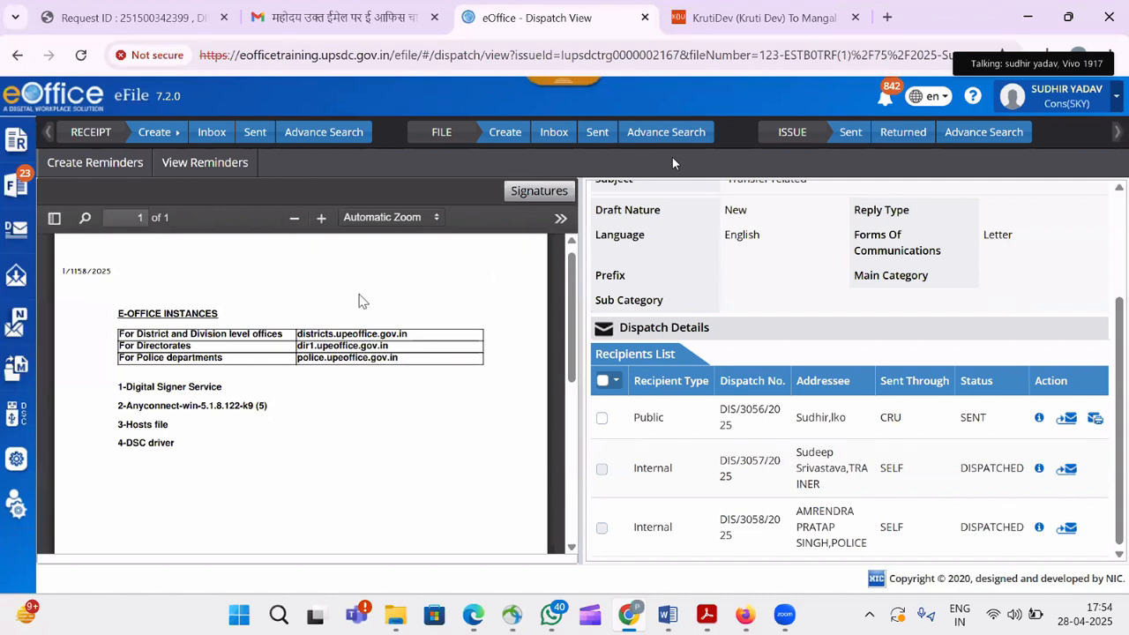
left_click(12, 195)
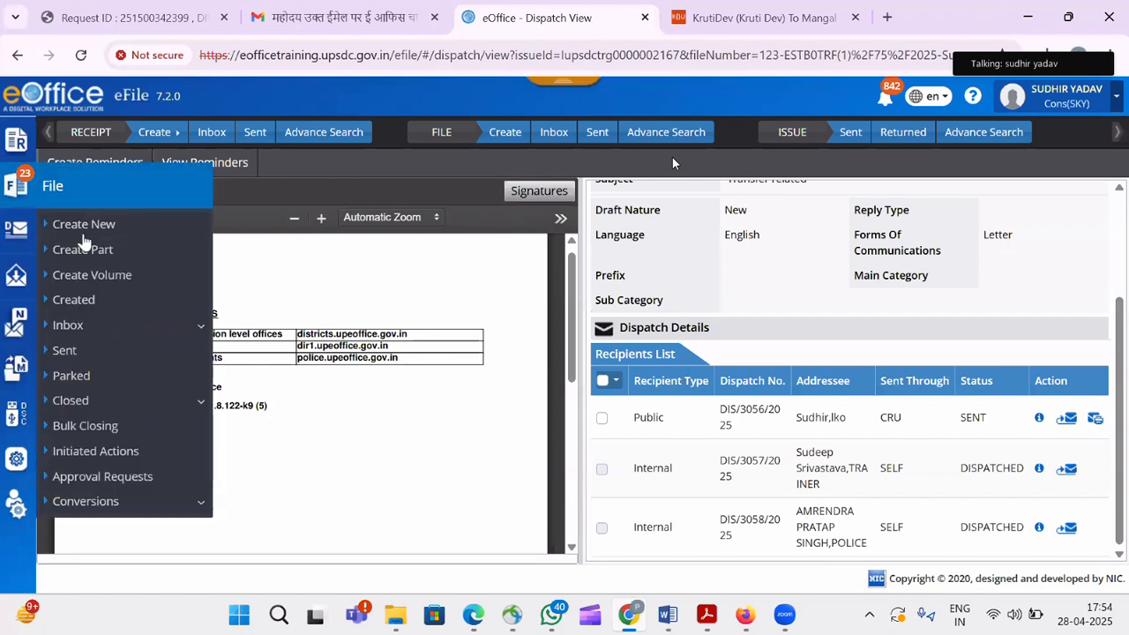
left_click(82, 324)
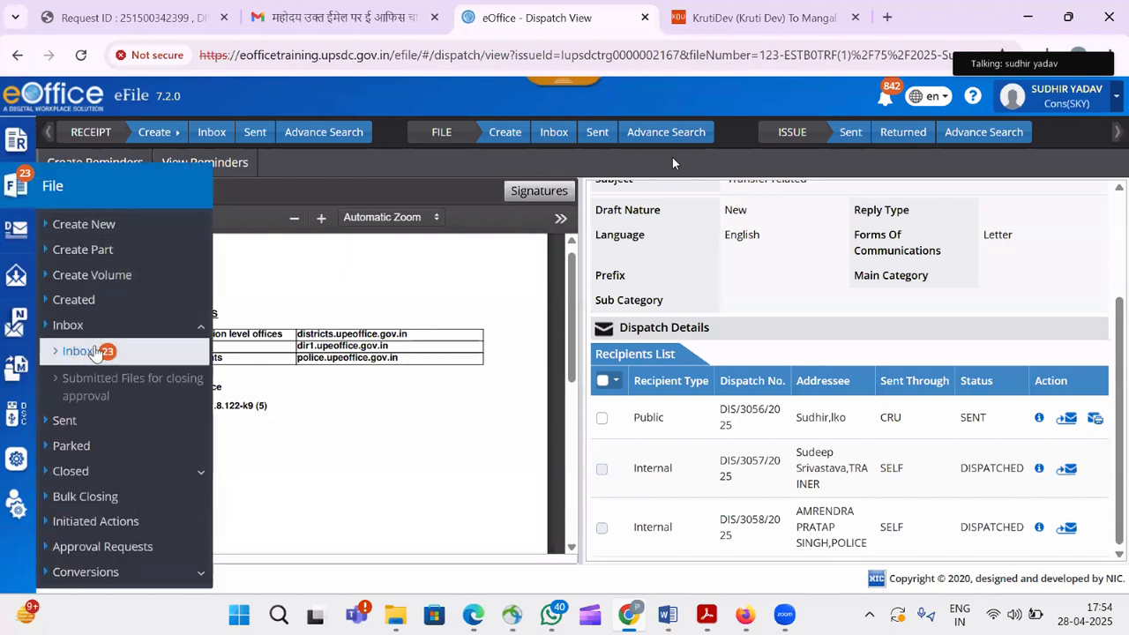
left_click(88, 351)
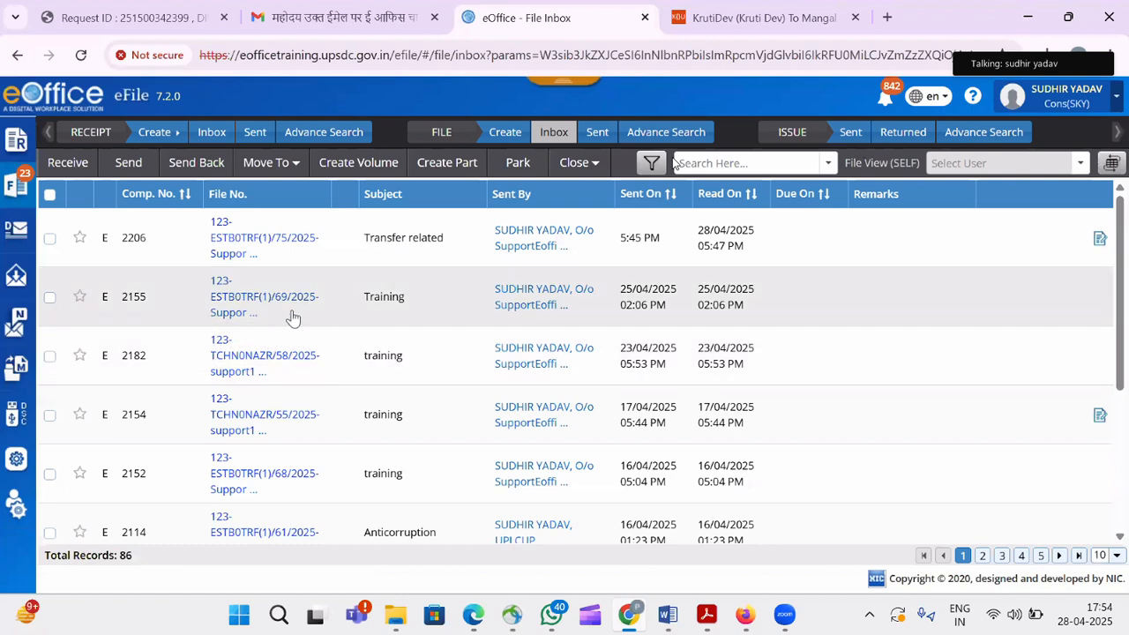
Switch via Consultant(SY)-eoffice to the con(sky) post and open file 123-TCHN0NAZR/1/2024-support12.
left_click(1082, 104)
left_click(993, 281)
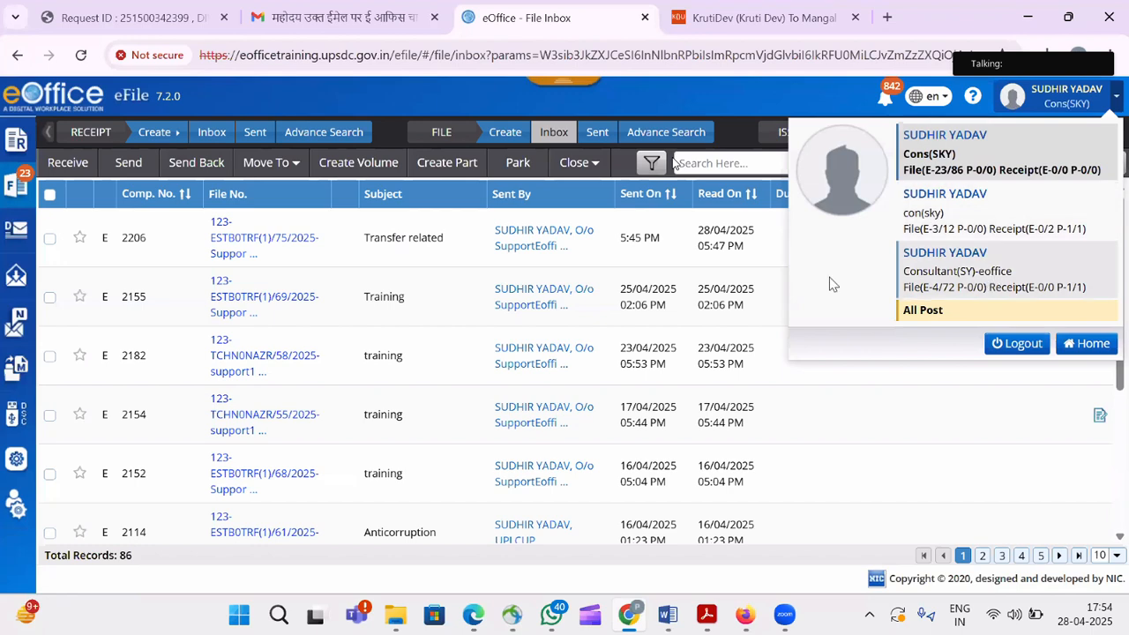
left_click(660, 200)
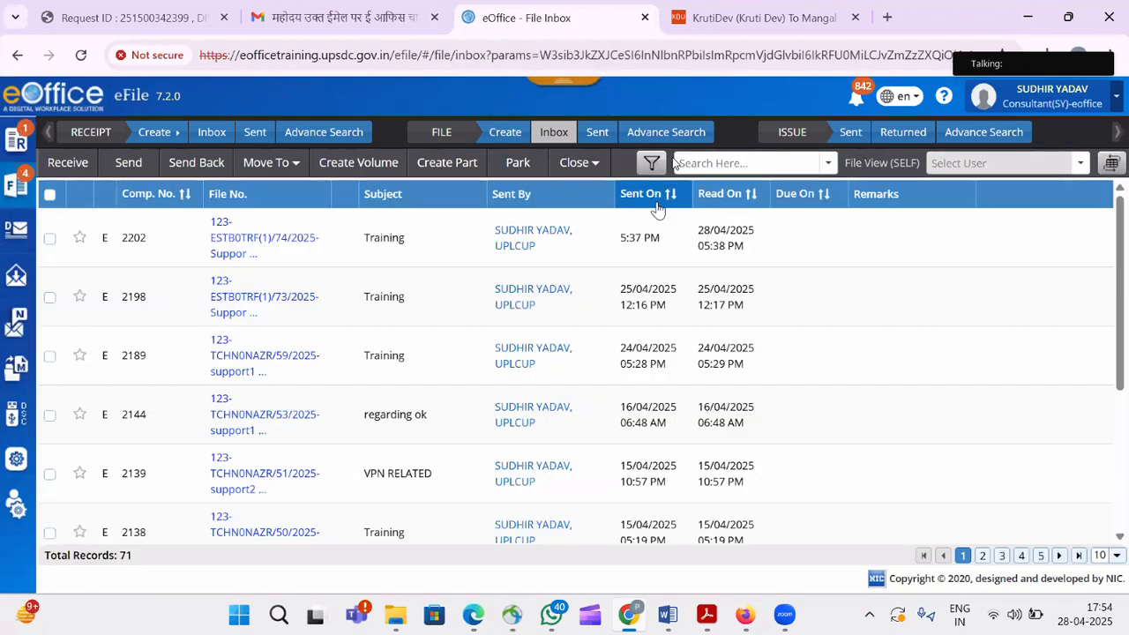
left_click(1054, 97)
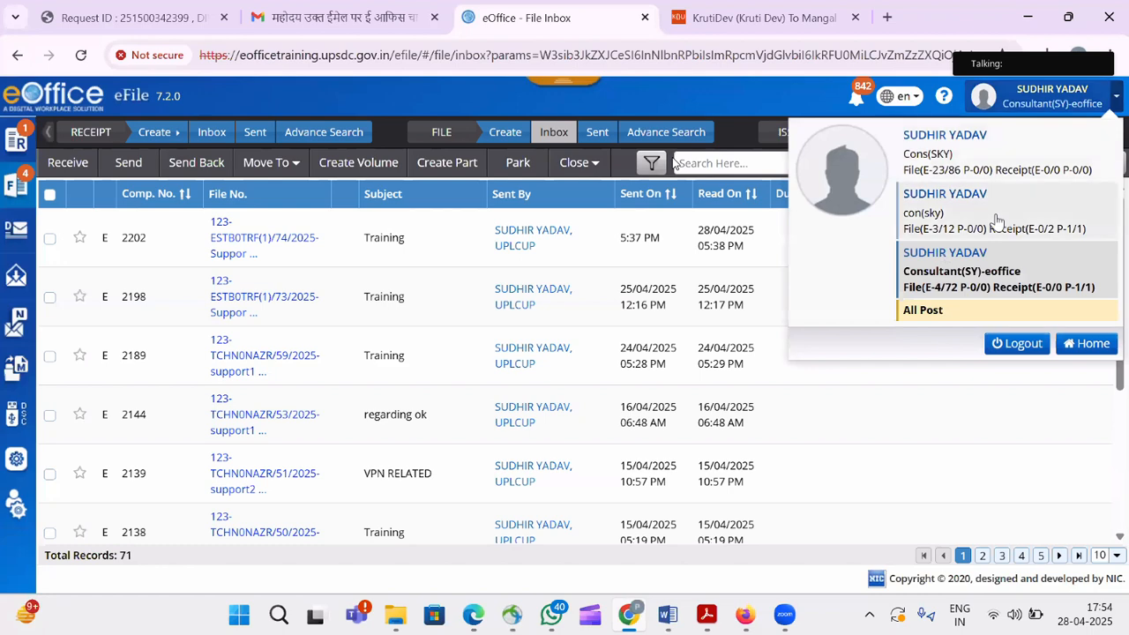
left_click(993, 222)
left_click(666, 205)
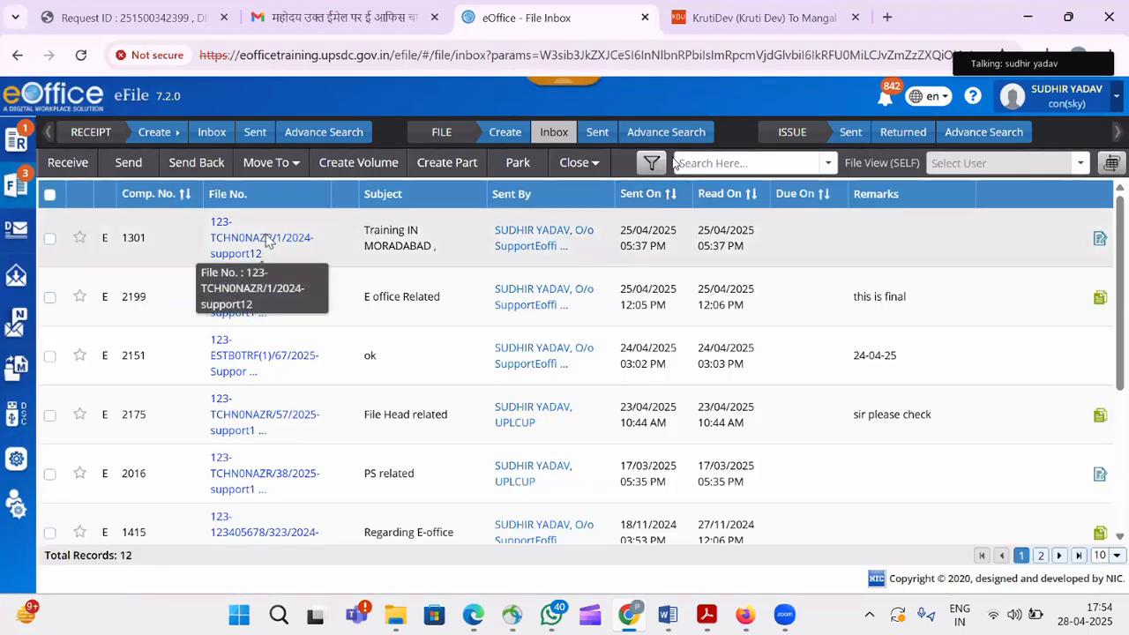
left_click(267, 236)
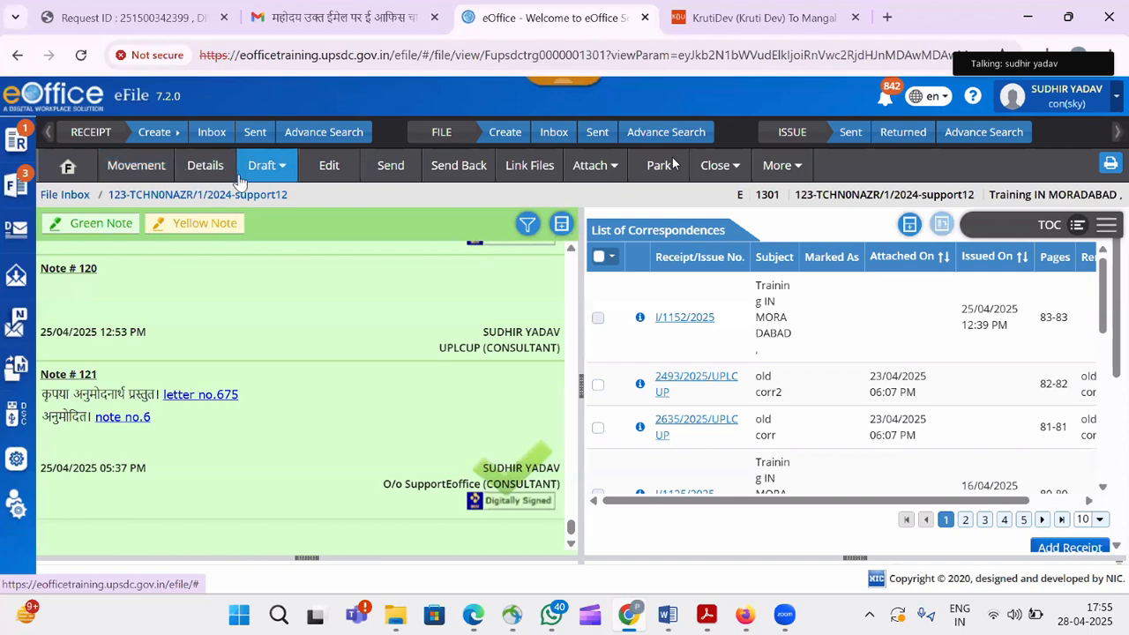
left_click(128, 174)
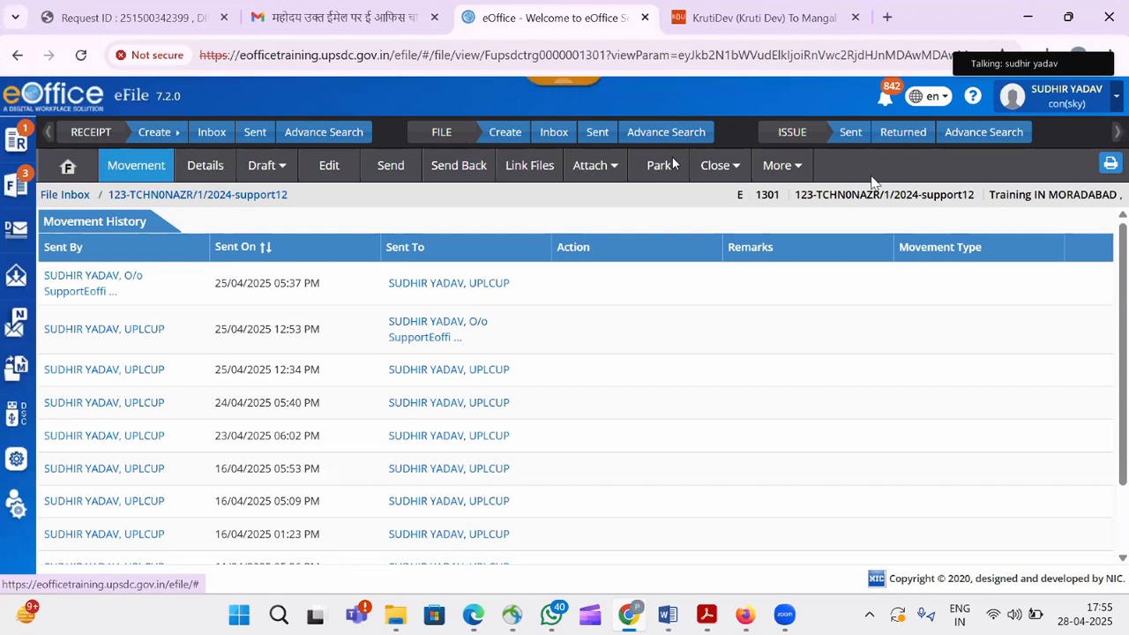
Page the Movement History through pages 2, 3, 4 and 6 to the February 2025 entries.
left_click_drag(1123, 304, 1125, 478)
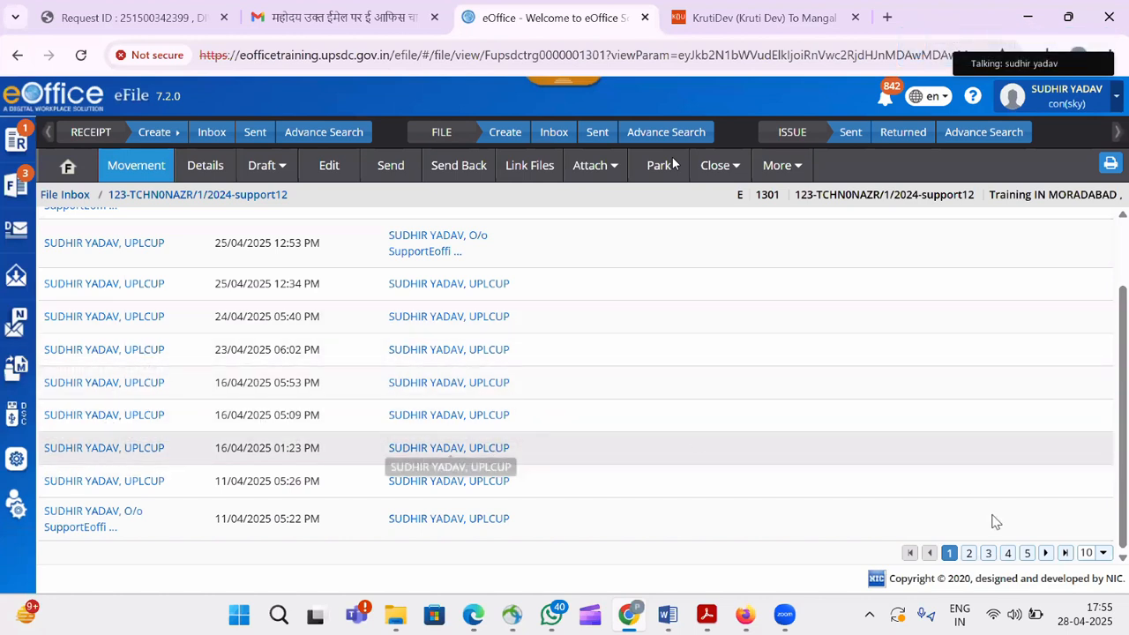
left_click(970, 553)
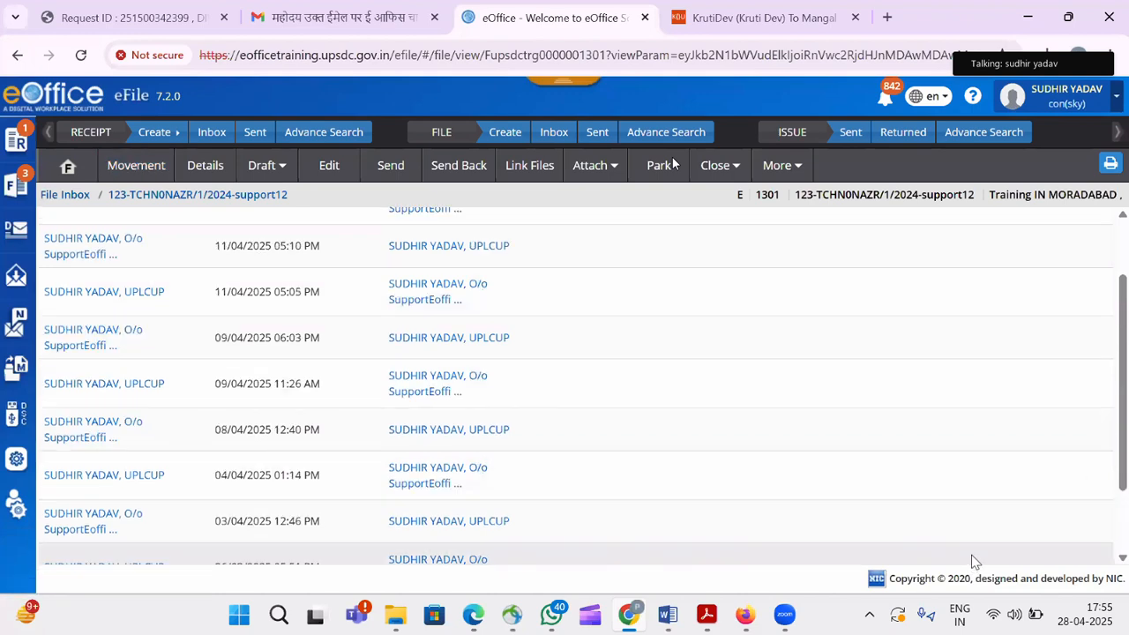
scroll(1123, 439, "down", 2)
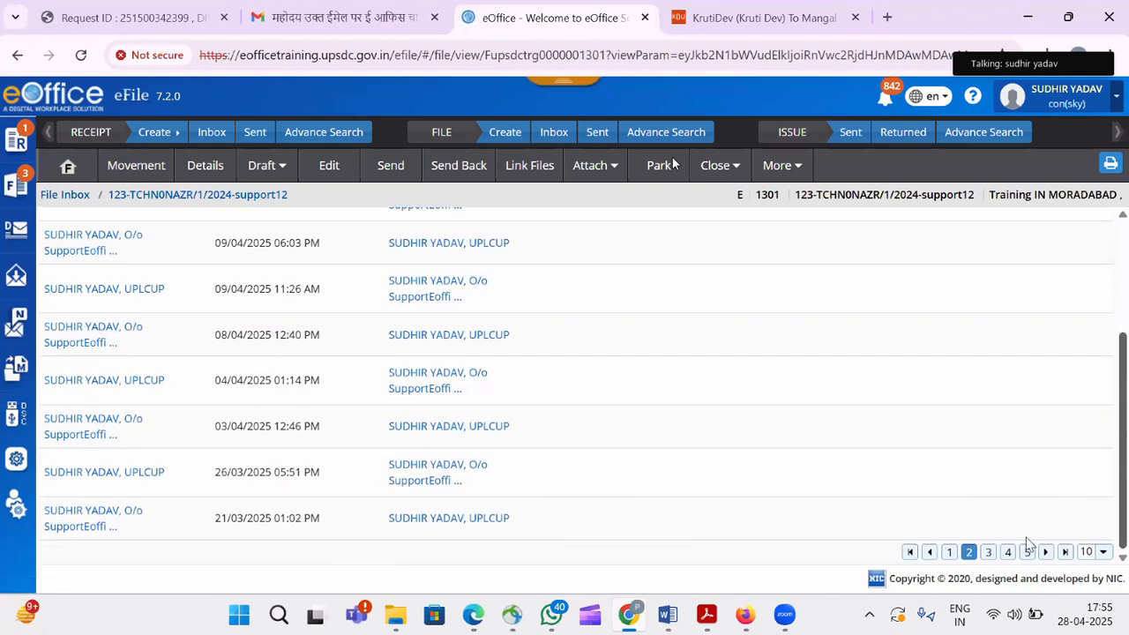
left_click(989, 553)
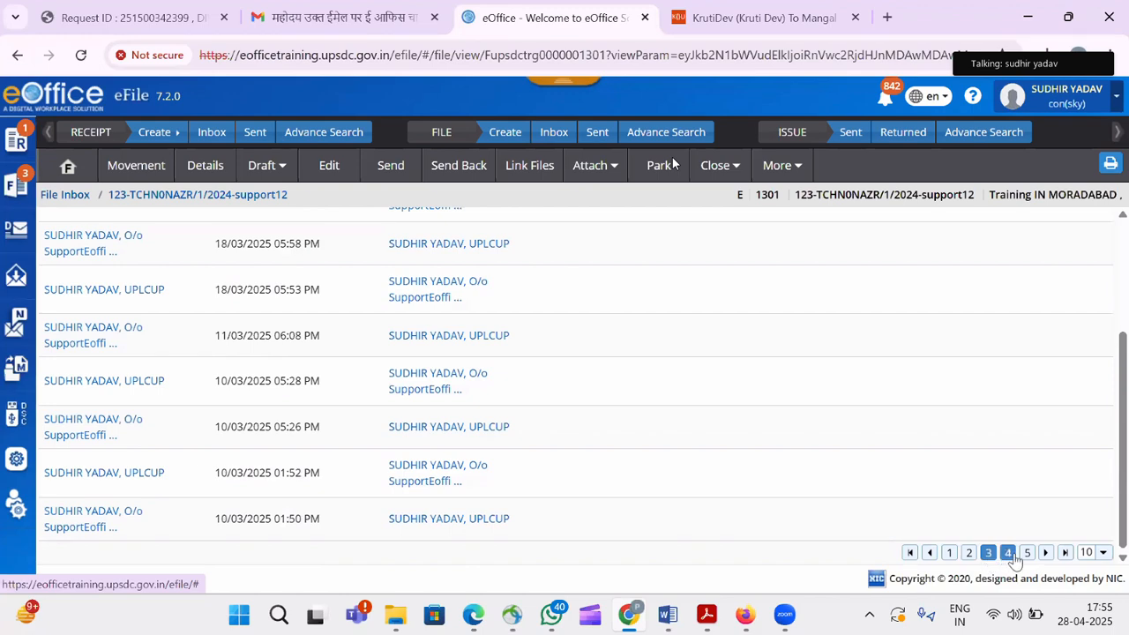
left_click(1008, 553)
left_click(1024, 554)
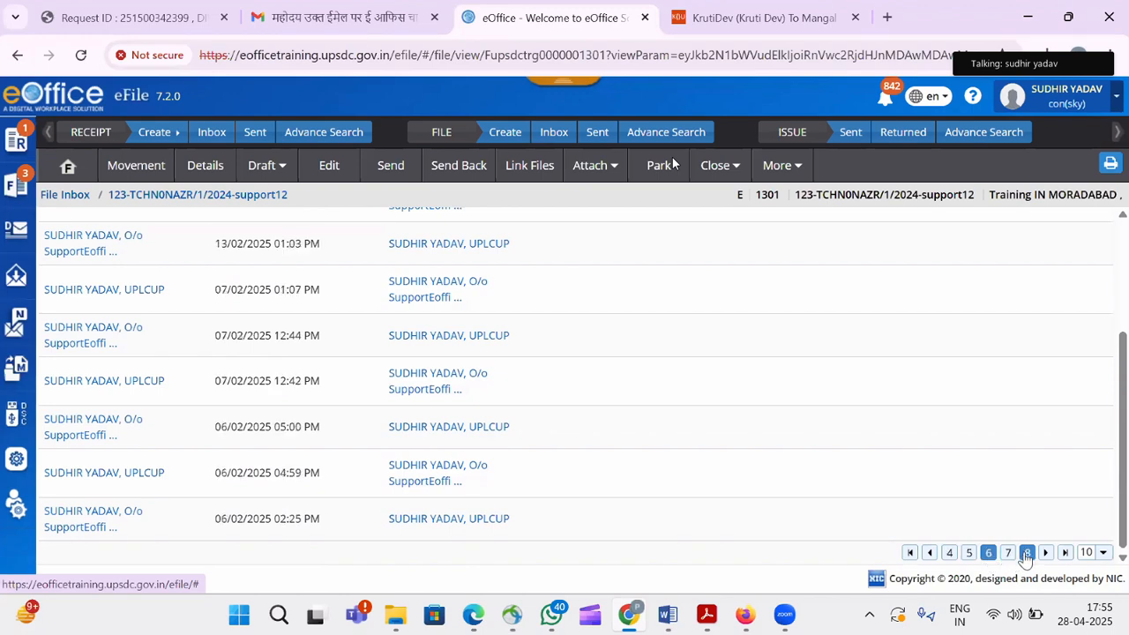
scroll(1124, 499, "up", 2)
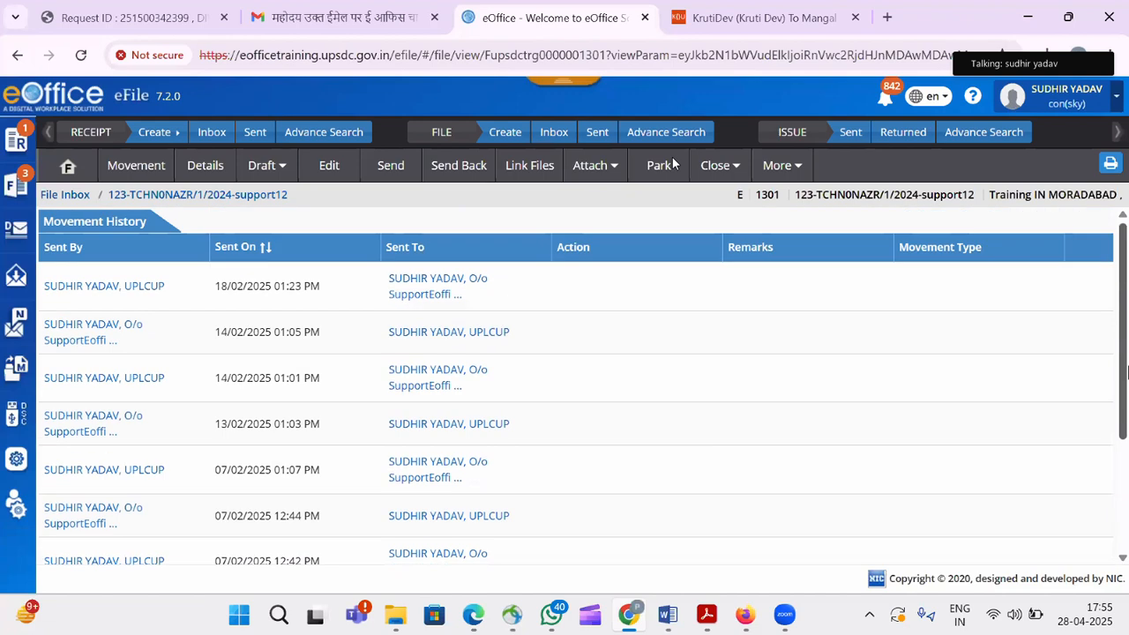
left_click(210, 172)
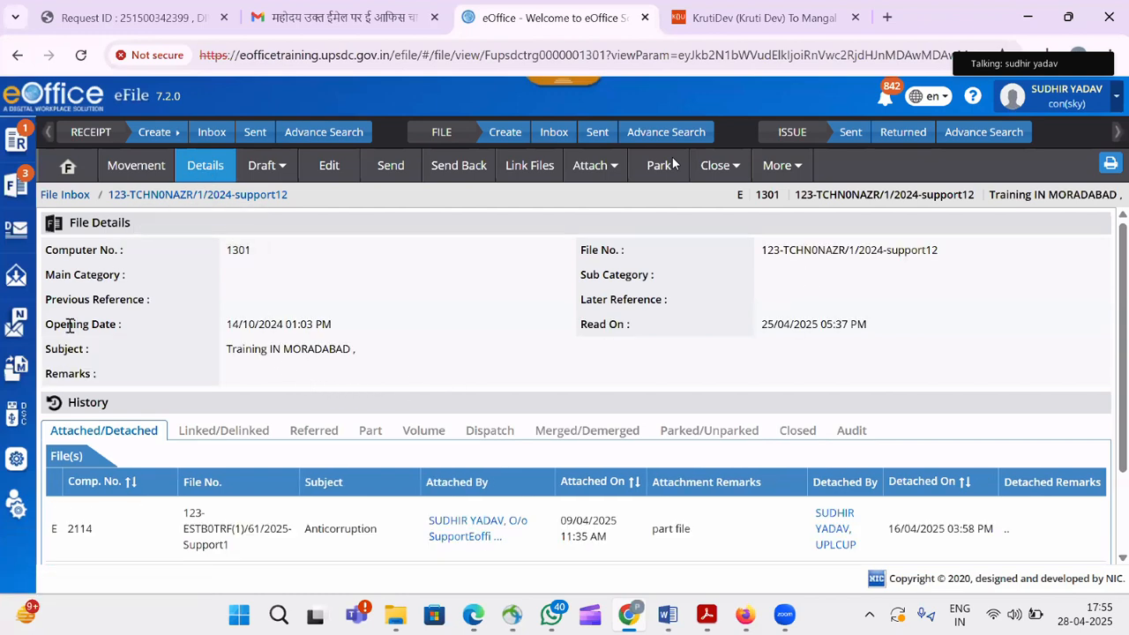
Select the file's Opening Date and Read On values, then scroll down to its History section.
left_click_drag(227, 326, 354, 333)
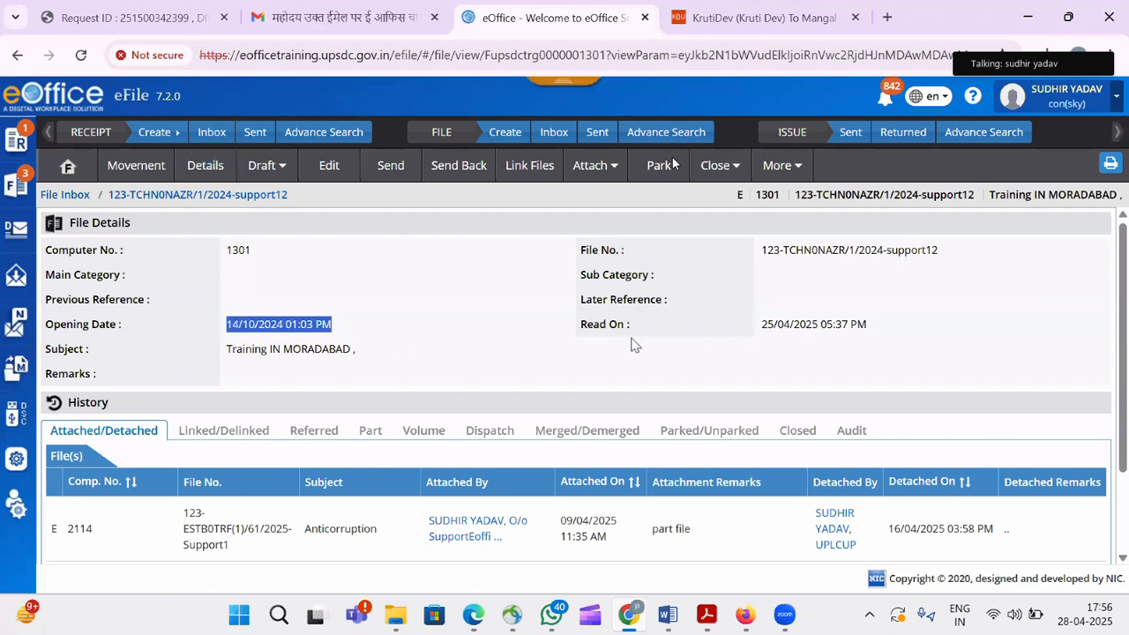
left_click_drag(763, 325, 887, 324)
scroll(646, 377, "down", 2)
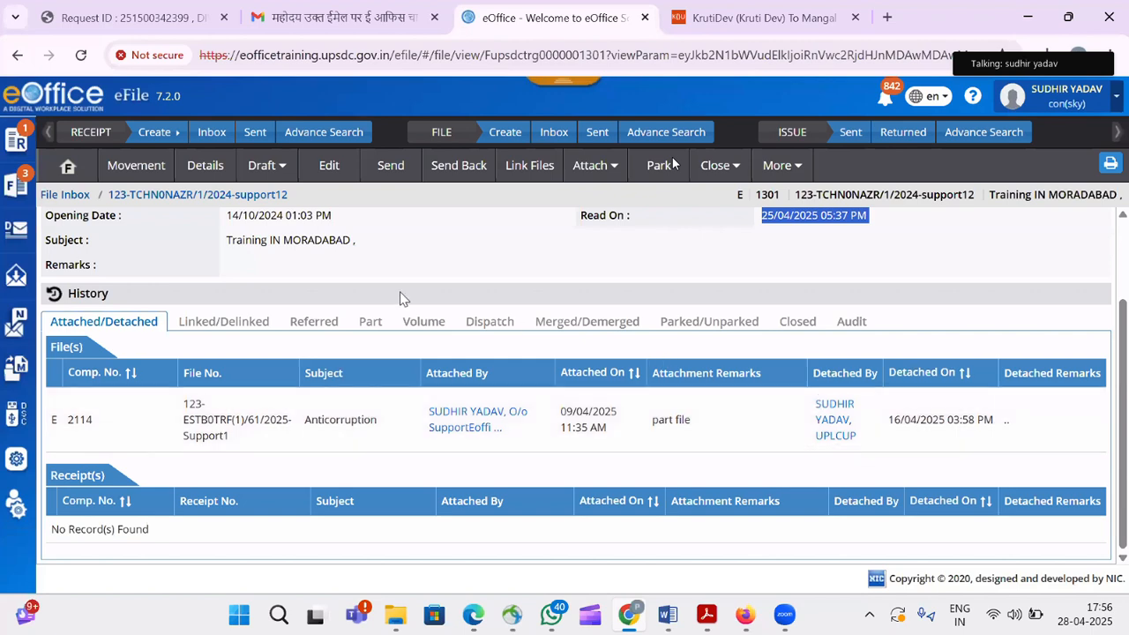
left_click(223, 325)
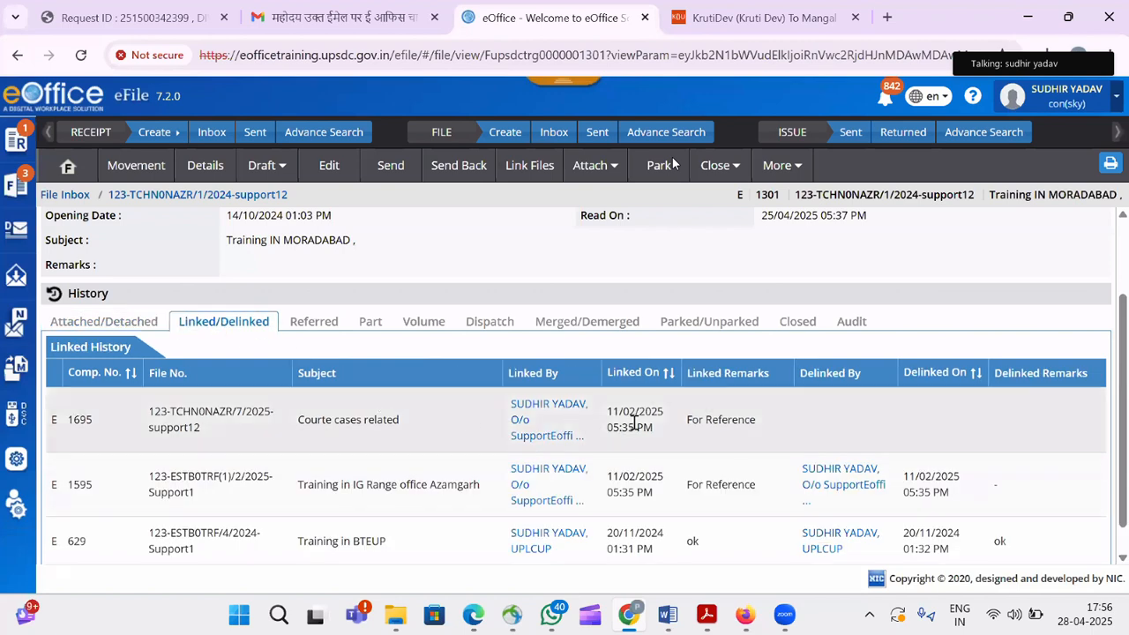
Review linked files, then the Part history, selecting part file 123-TCHN0NAZR/1/2024-support12-Part(1).
scroll(1125, 384, "down", 1)
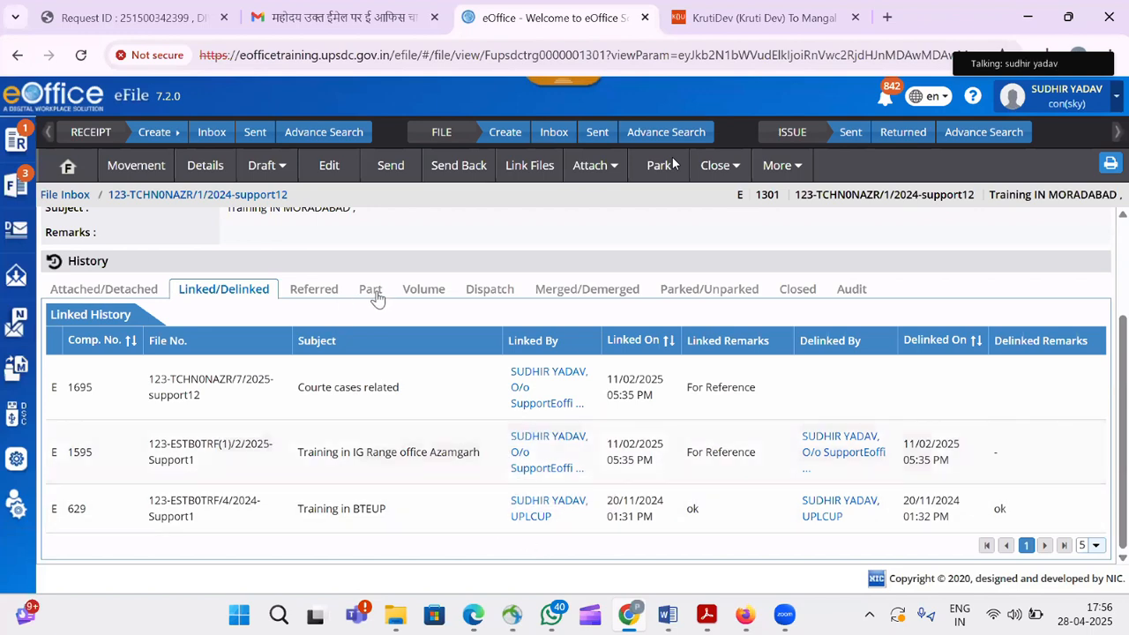
left_click(379, 297)
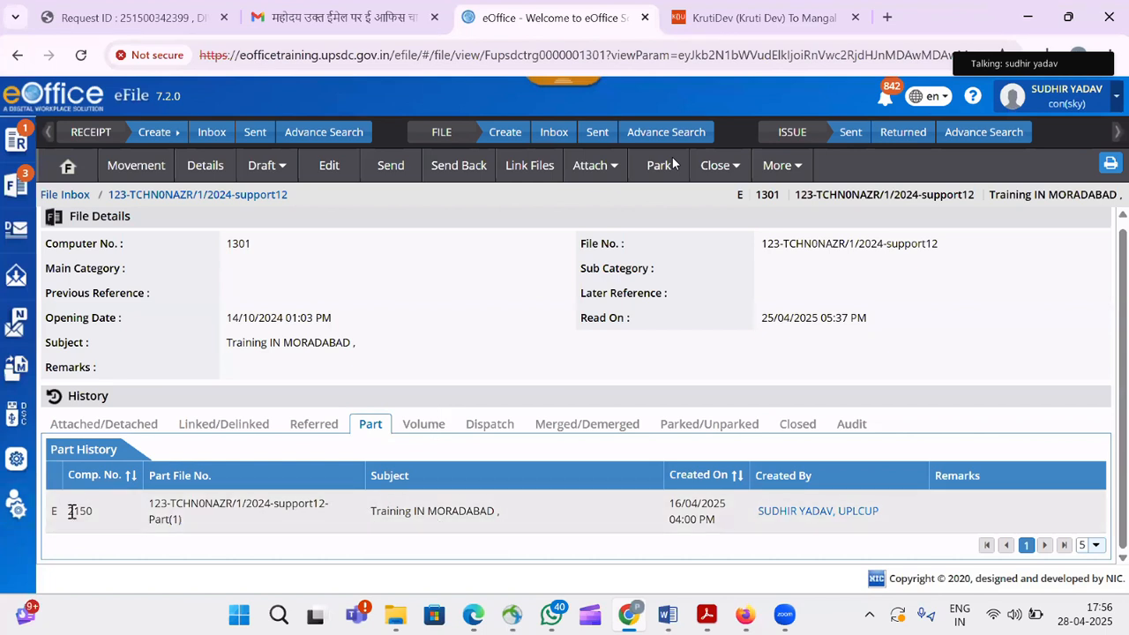
left_click_drag(139, 521, 273, 521)
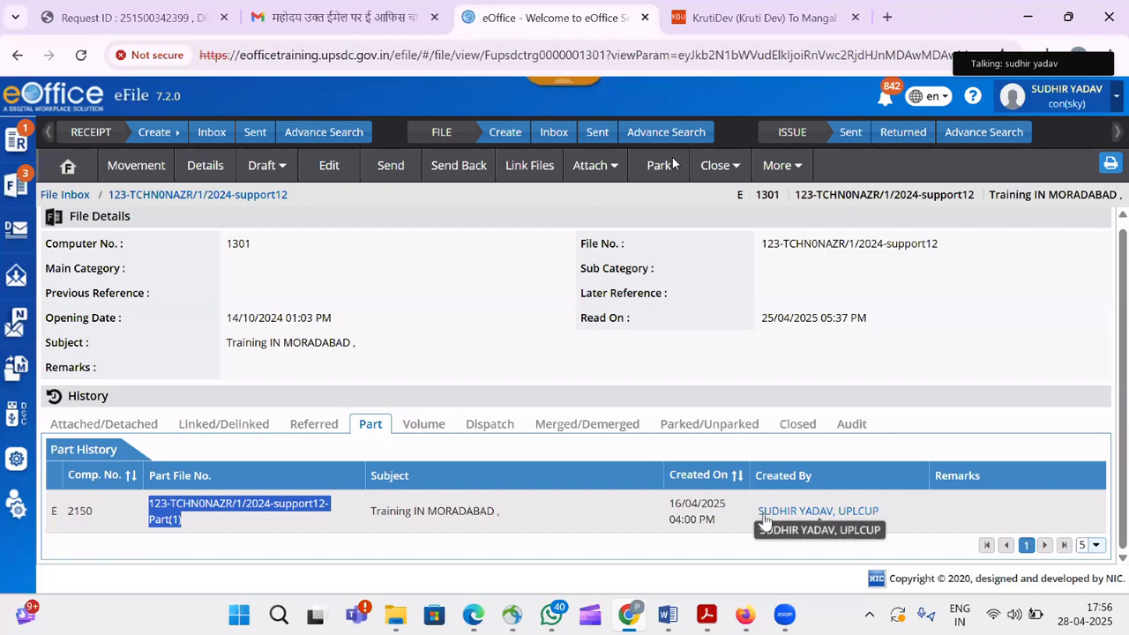
left_click(422, 432)
Review the Training IN MORADABAD file's dispatch history, then its parked/unparked history.
left_click(492, 440)
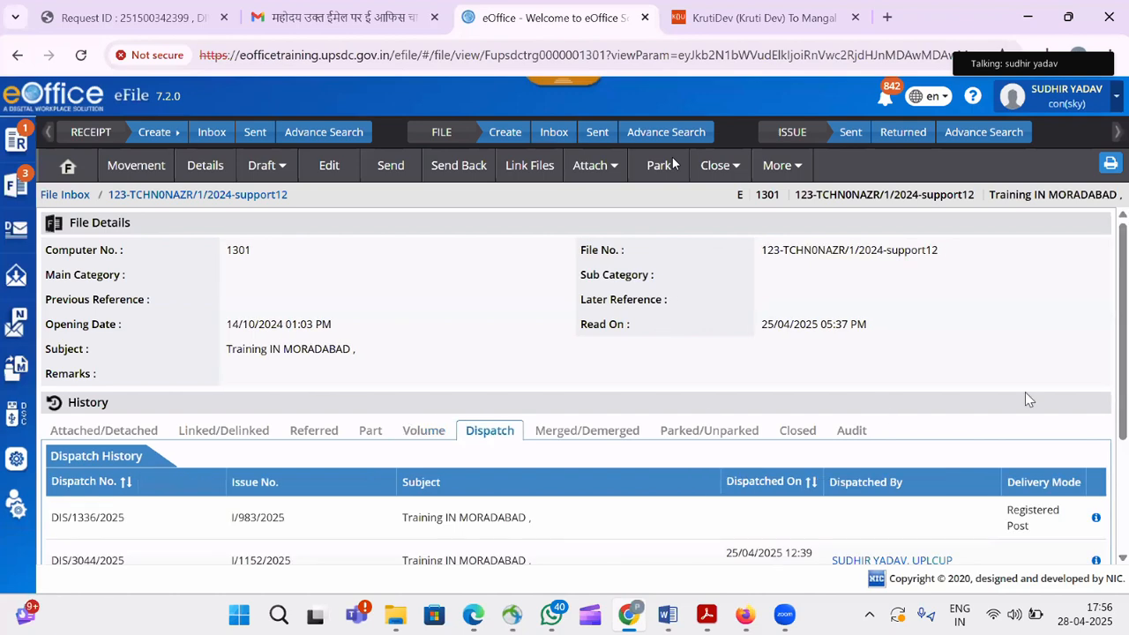
scroll(1025, 391, "down", 1)
scroll(573, 379, "down", 2)
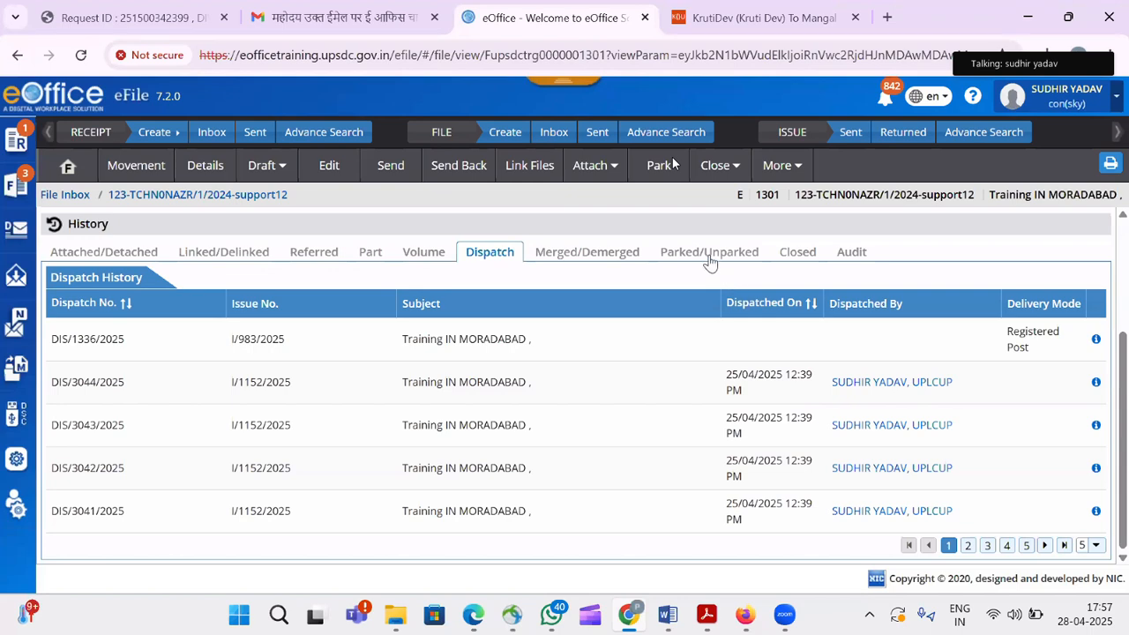
left_click(710, 257)
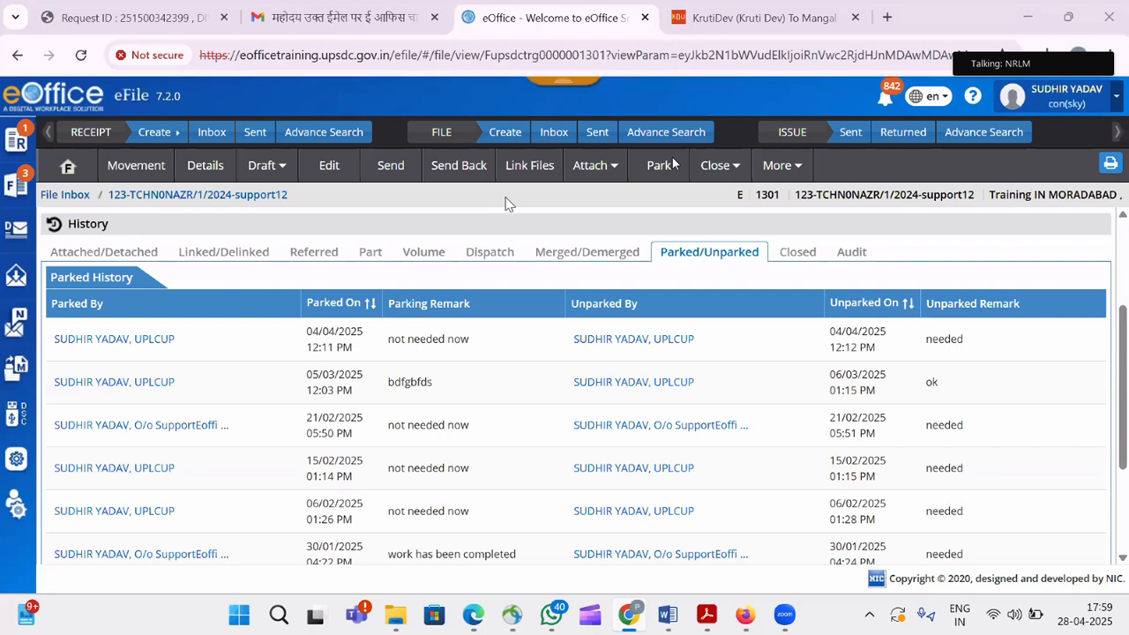
Add the eOffice support e-mail address on a new line below 4-DSC driver and select it.
mouse_move(666, 622)
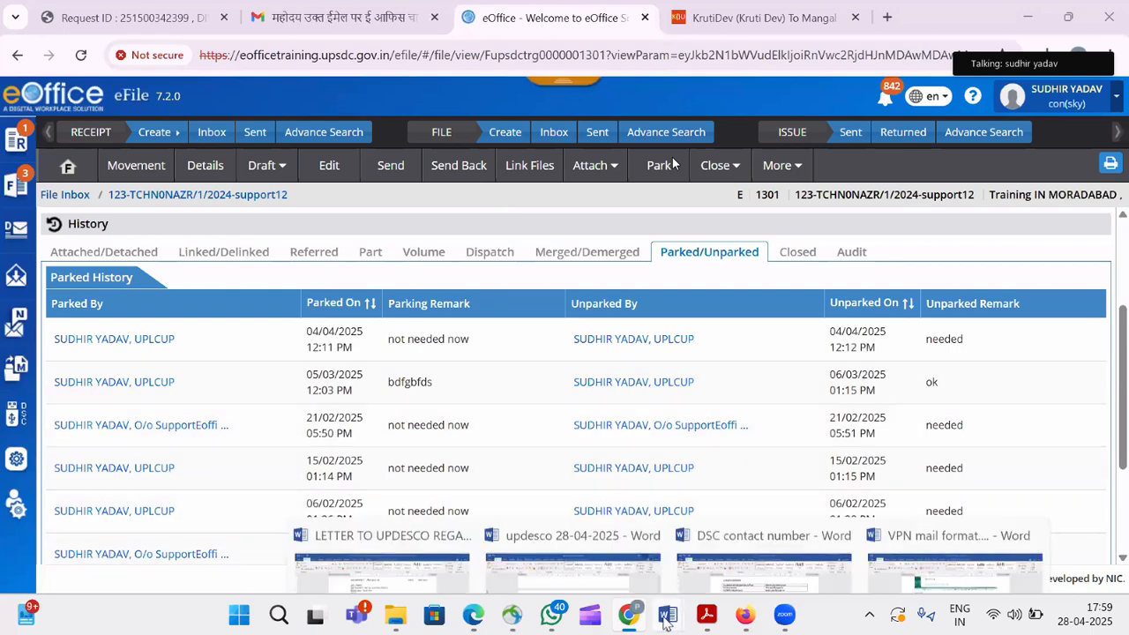
left_click(802, 554)
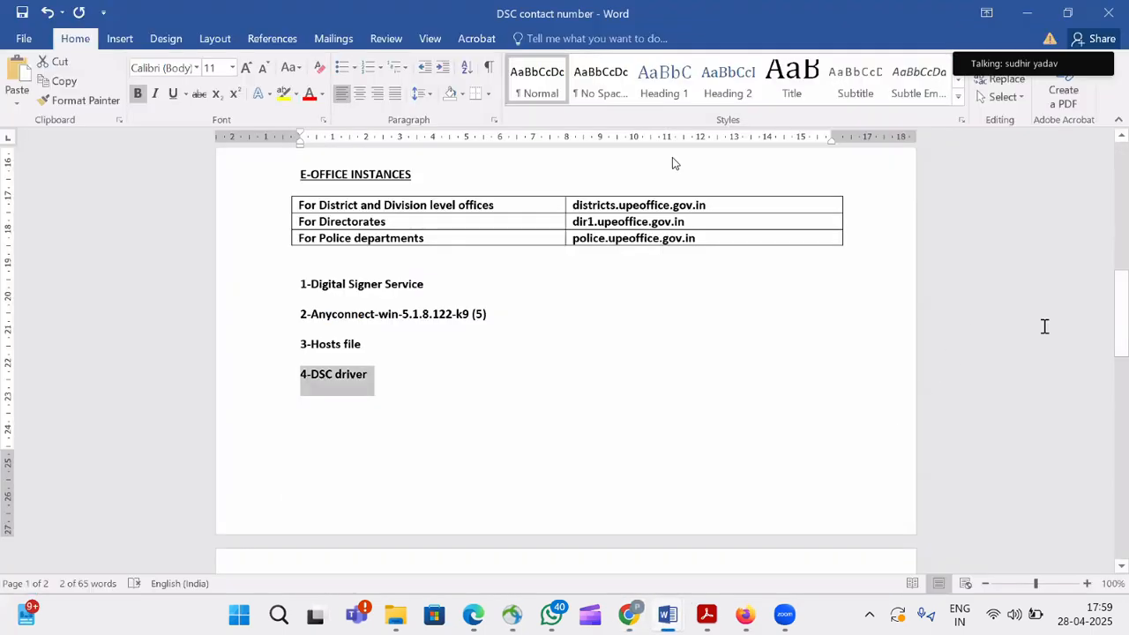
mouse_move(1122, 352)
left_mouse_down()
mouse_move(1125, 221)
mouse_move(1126, 361)
left_mouse_up()
left_click(397, 307)
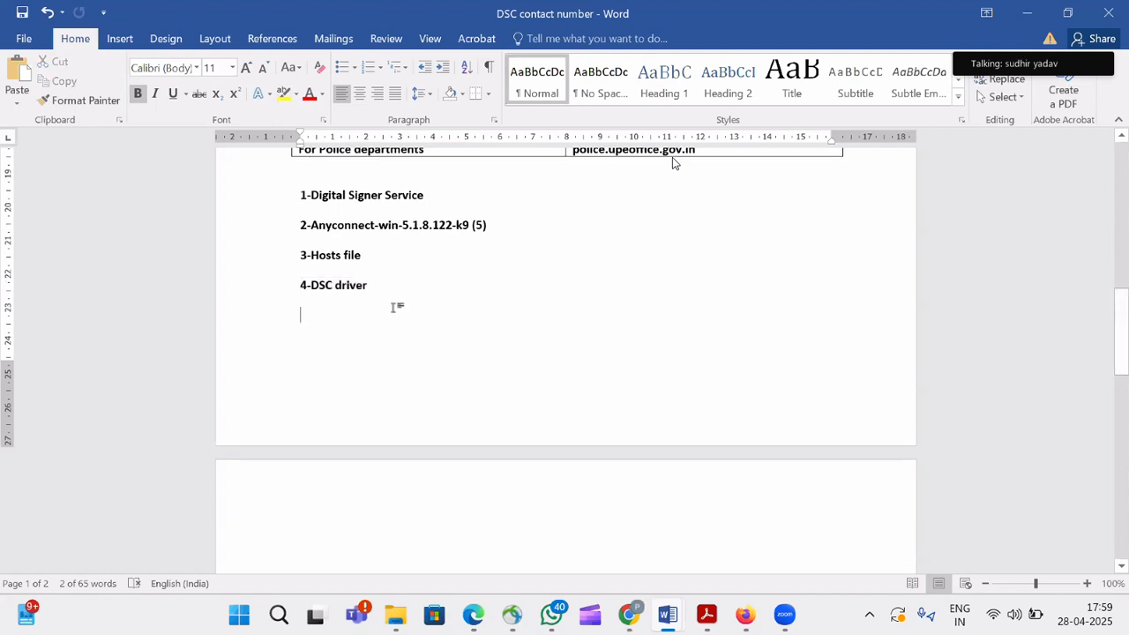
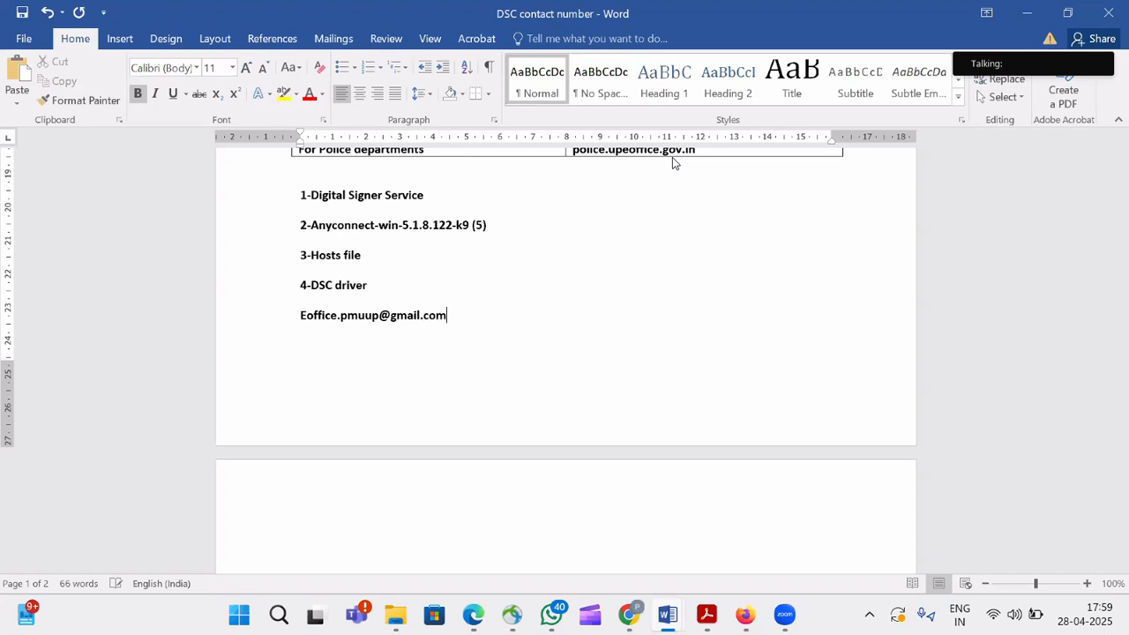
key("ctrl+shift+Left")
key("ctrl+shift+Left")
key("ctrl+shift+Left")
key("ctrl+shift+Left")
key("ctrl+shift+Left")
key("ctrl+shift+Left")
key("ctrl+shift+Left")
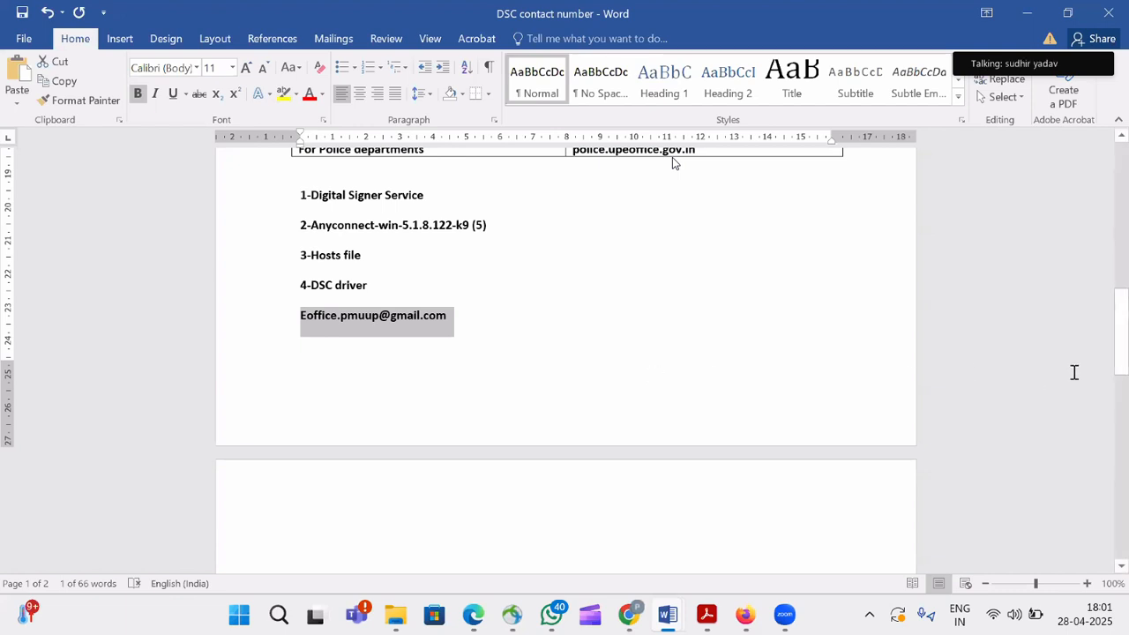
Scroll the DSC contact note up to the file-code contacts and E-OFFICE INSTANCES table.
left_click_drag(1125, 344, 1124, 286)
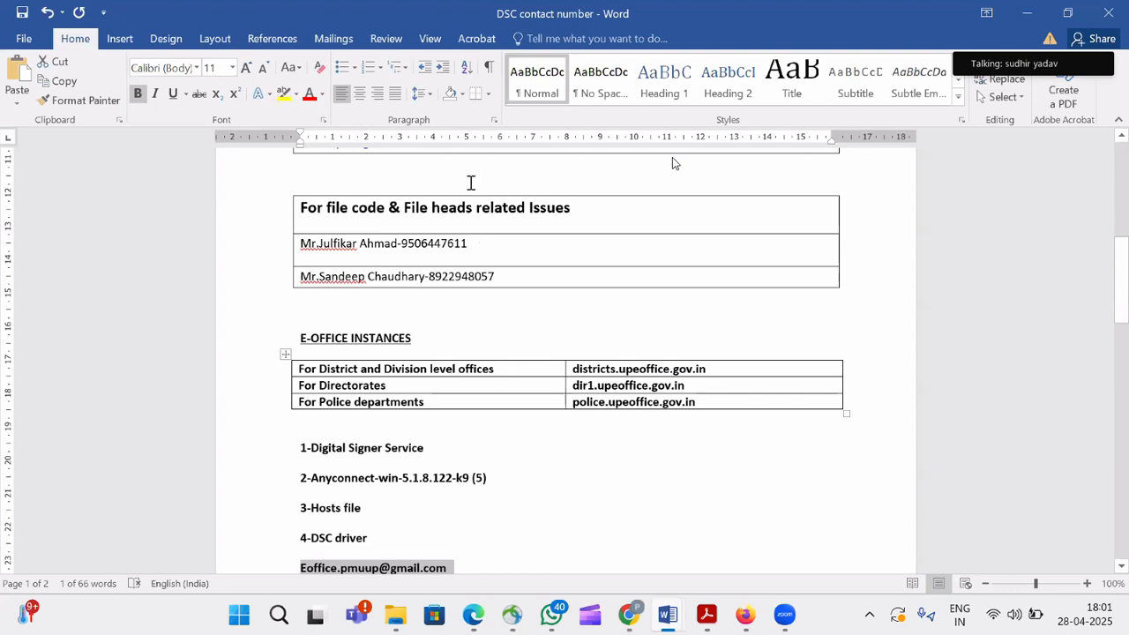
left_click(468, 82)
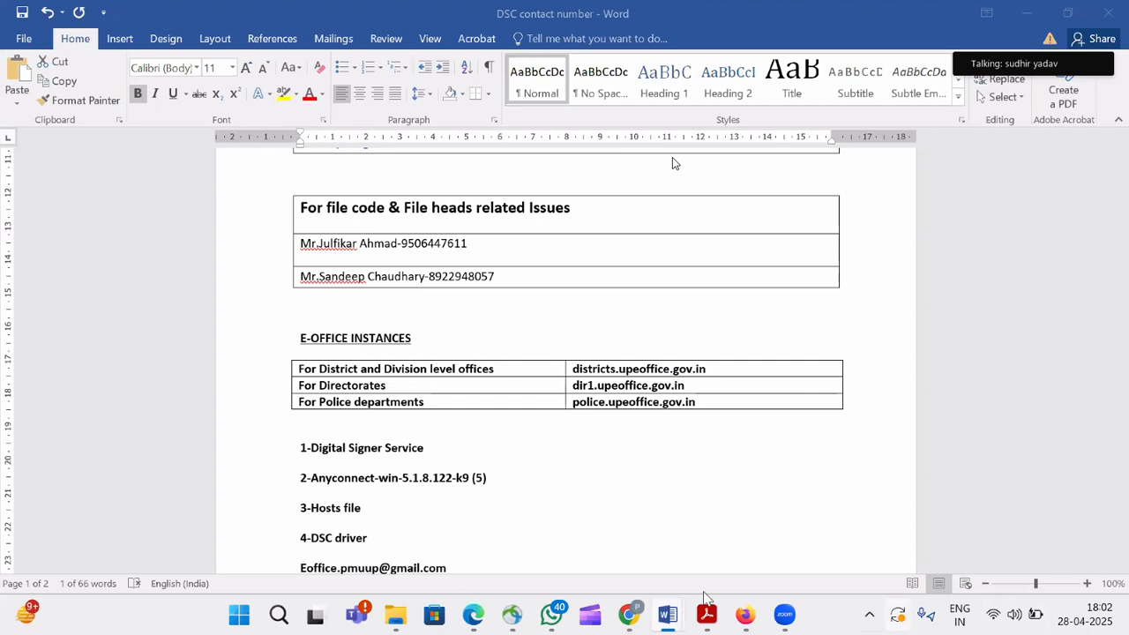
Open issue I/1152/2025 from eOffice's Dispatch > Issue > Sent list.
left_click(632, 618)
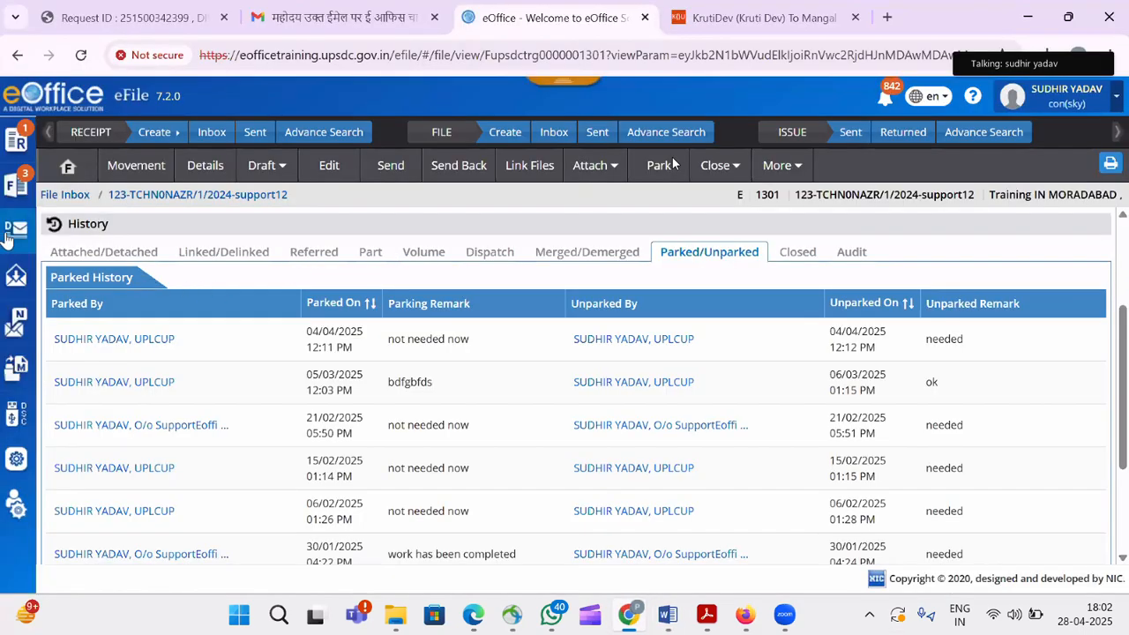
mouse_move(9, 234)
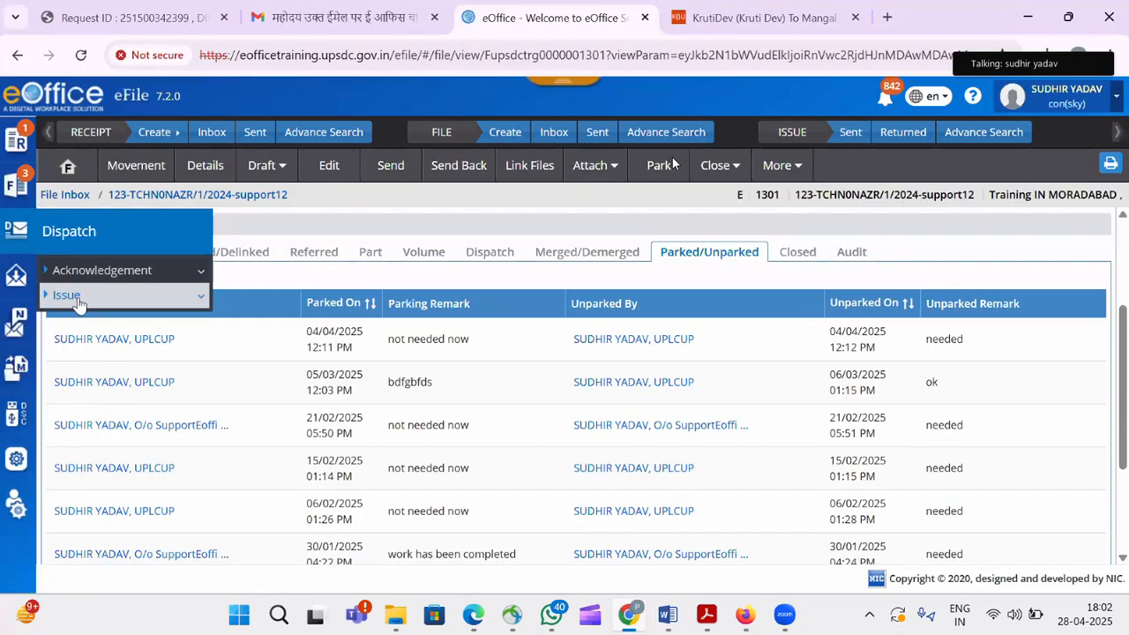
left_click(80, 298)
left_click(92, 321)
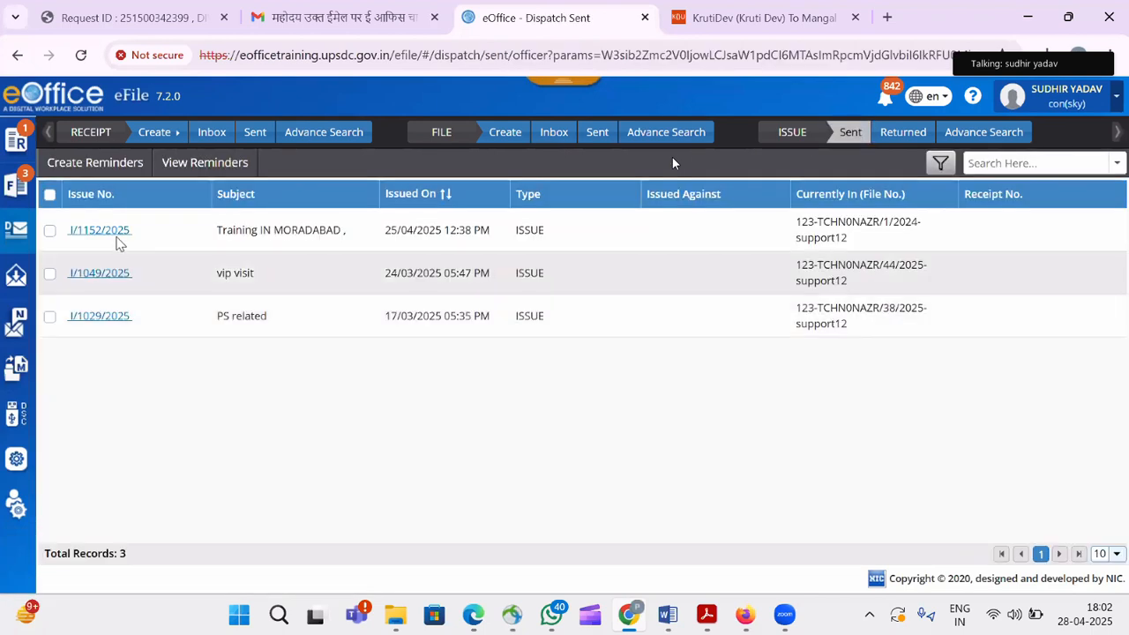
left_click(111, 232)
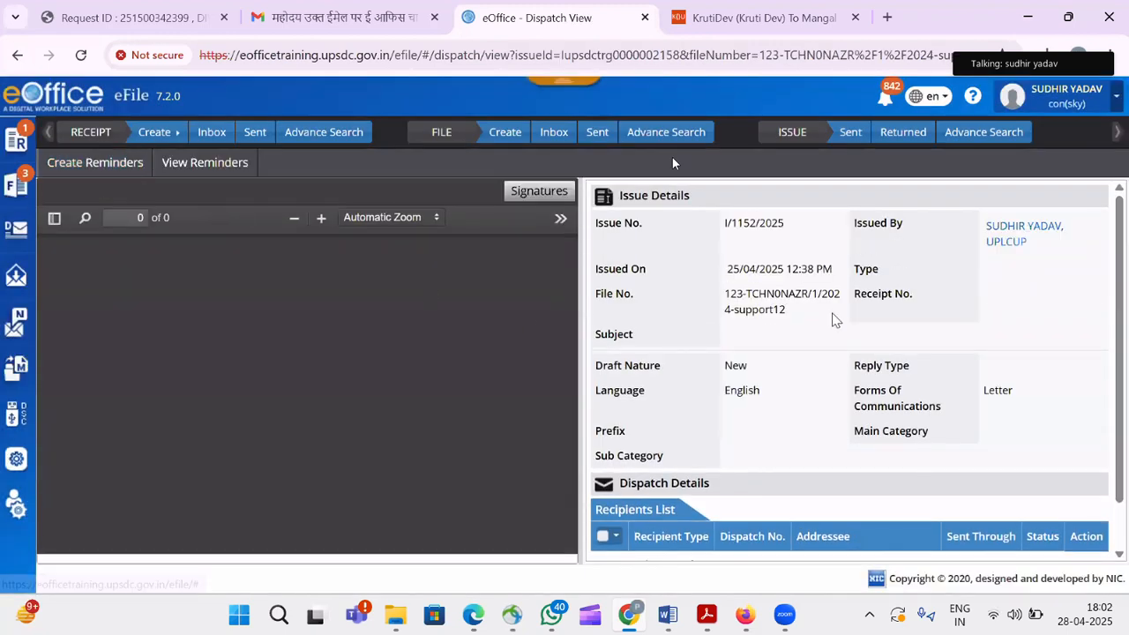
Scroll through issue I/1152/2025's recipients from DIS/2788/2025 onward, then back to Dispatch Details.
scroll(1122, 311, "down", 10)
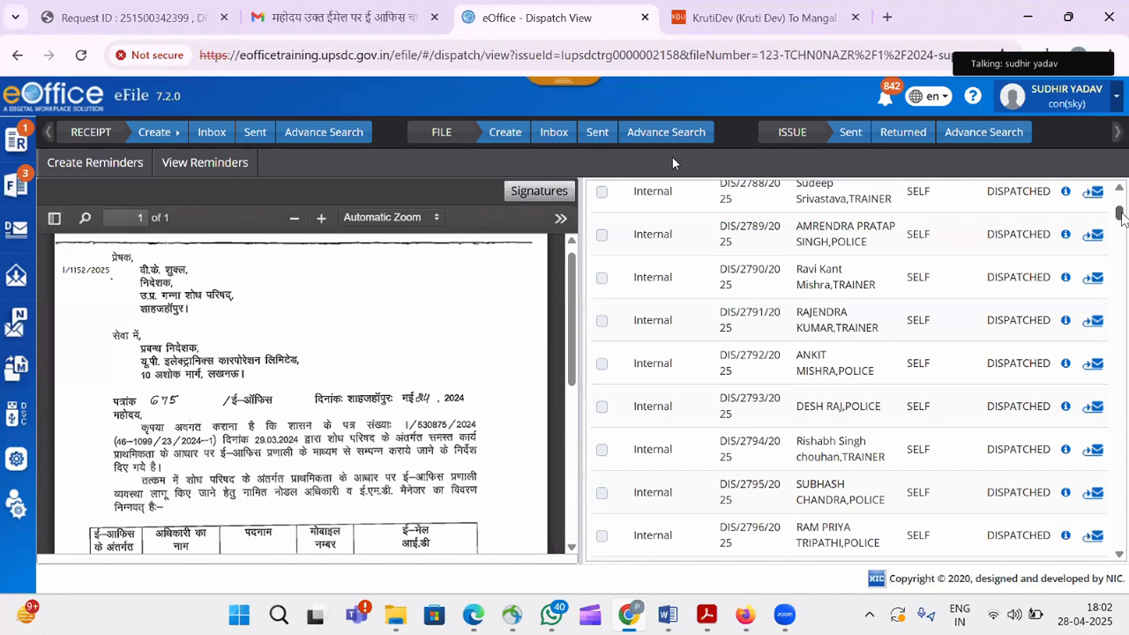
mouse_move(1122, 217)
left_mouse_down()
mouse_move(1121, 201)
mouse_move(1122, 212)
left_mouse_up()
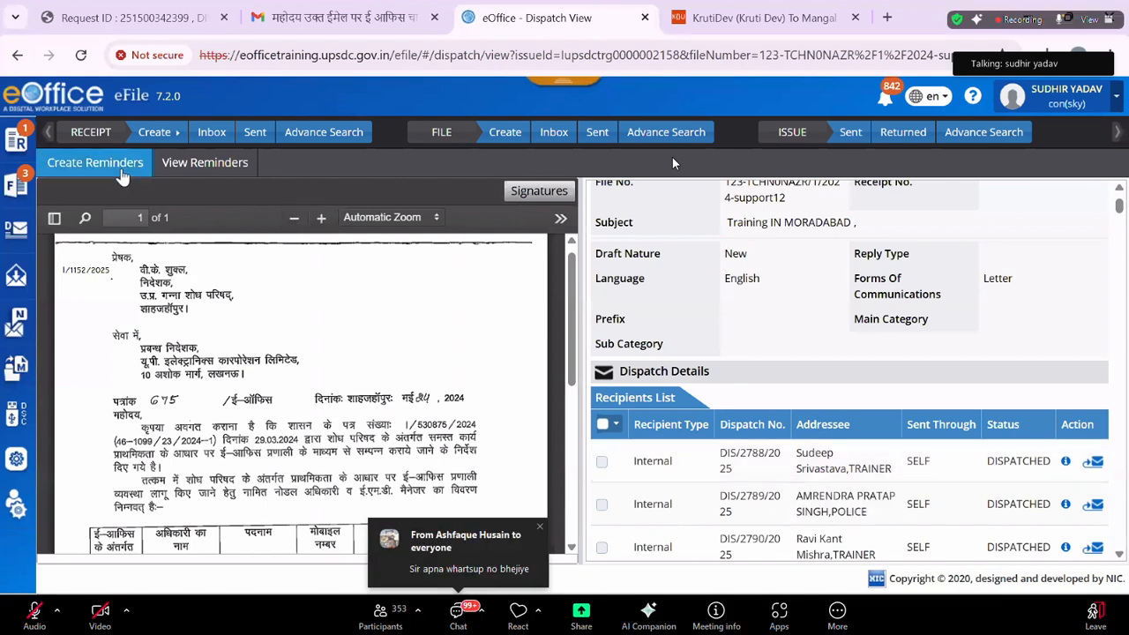
Create a Reminder draft against issue I/1152/2025 with subject Training IN MORADABAD.
left_click(97, 163)
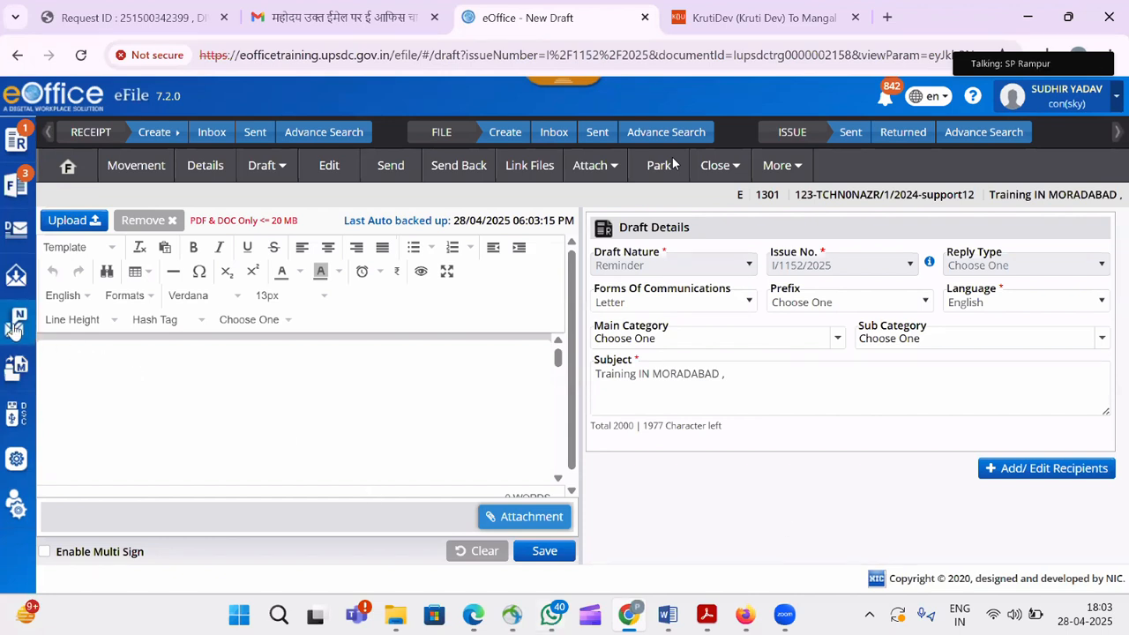
mouse_move(13, 328)
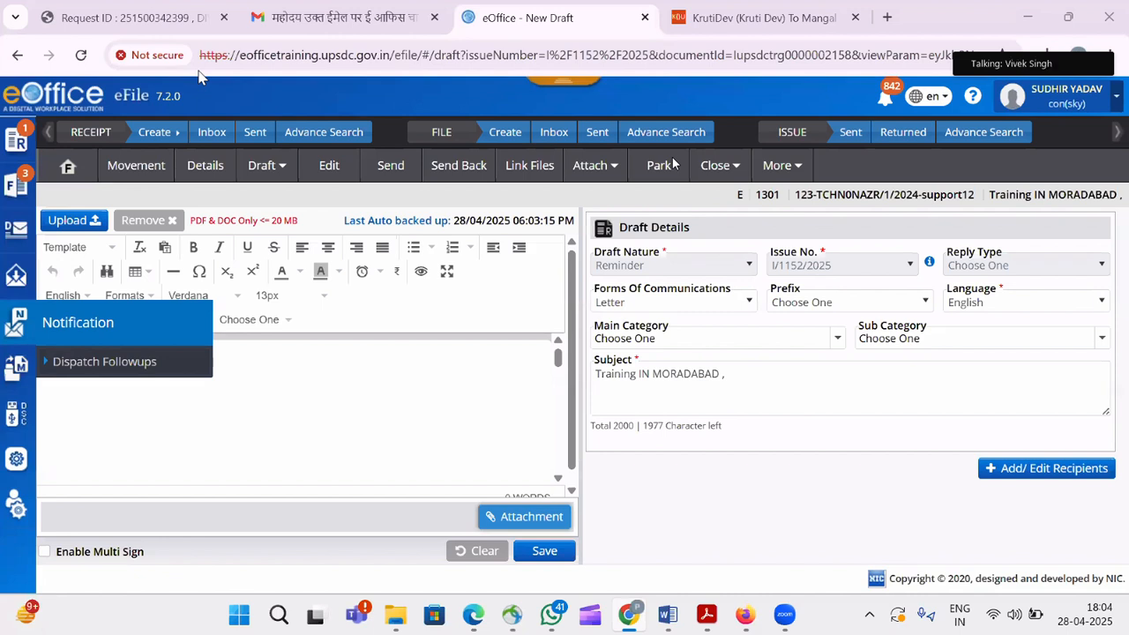
Minimise the eOffice reminder draft so the DSC contact number Word note shows.
left_click(670, 620)
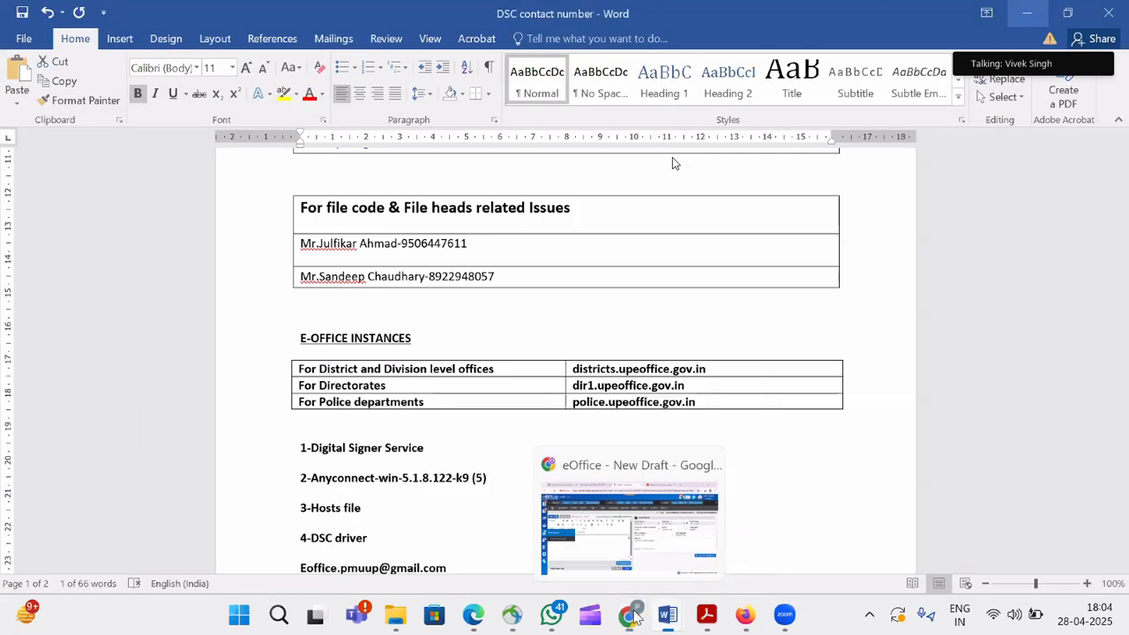
left_click(632, 617)
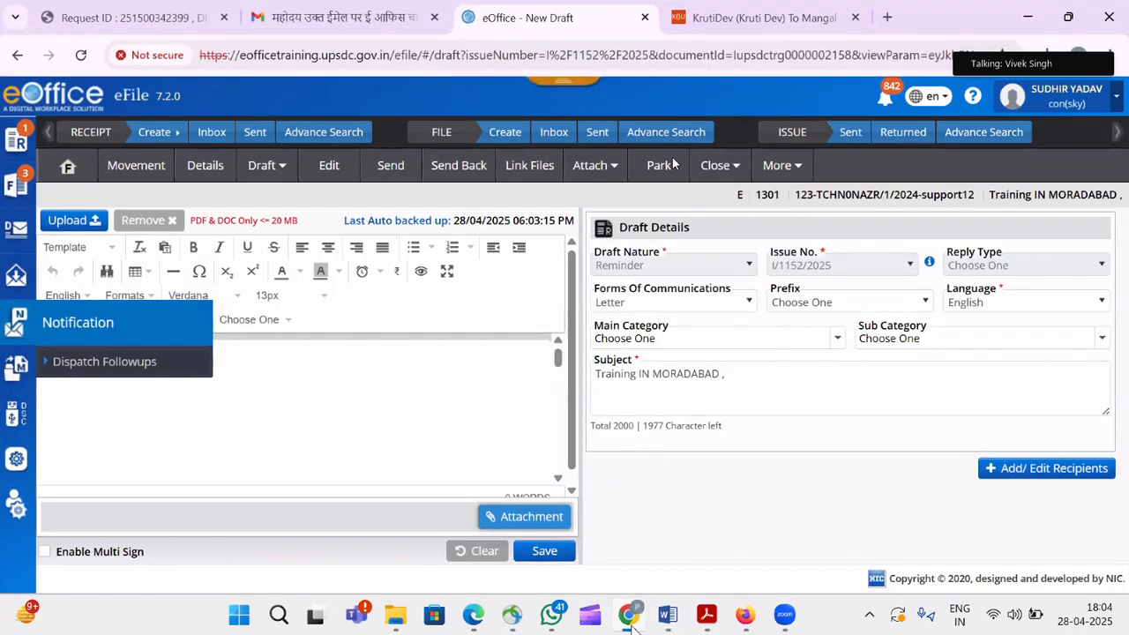
left_click(630, 616)
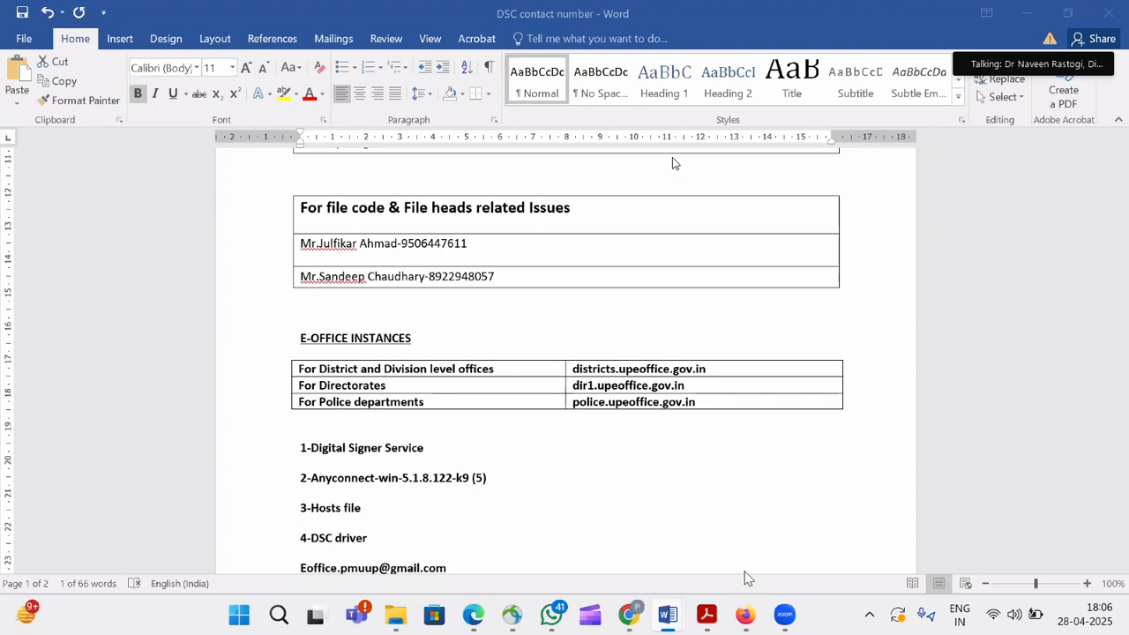
Bring up the DSC note listing the districts, dir1 and police upeoffice.gov.in instances.
mouse_move(633, 619)
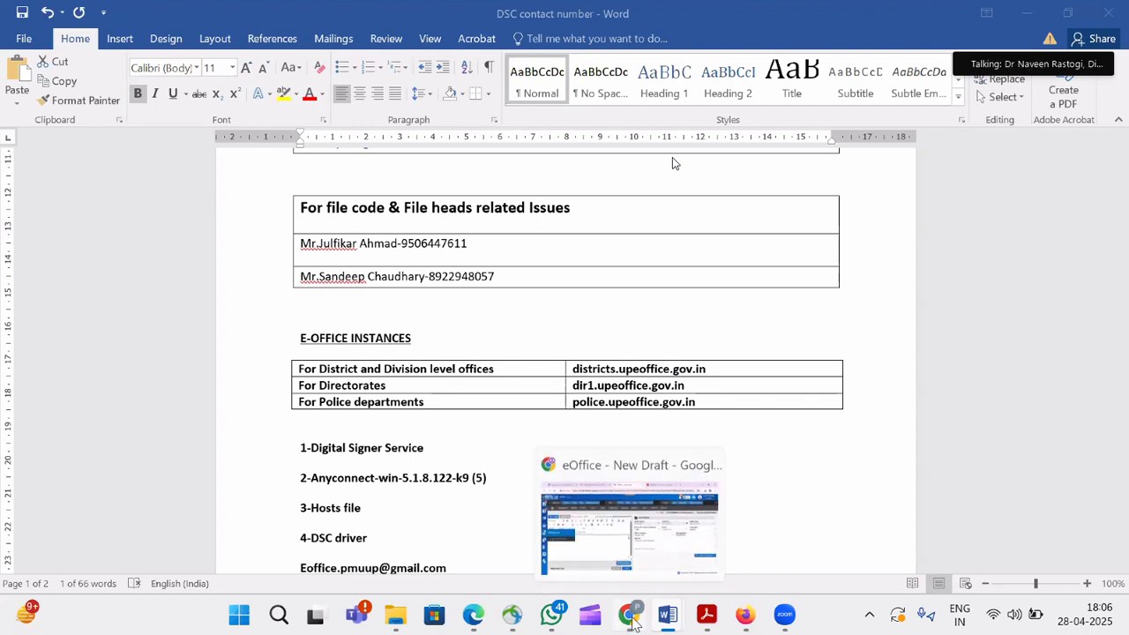
mouse_move(397, 622)
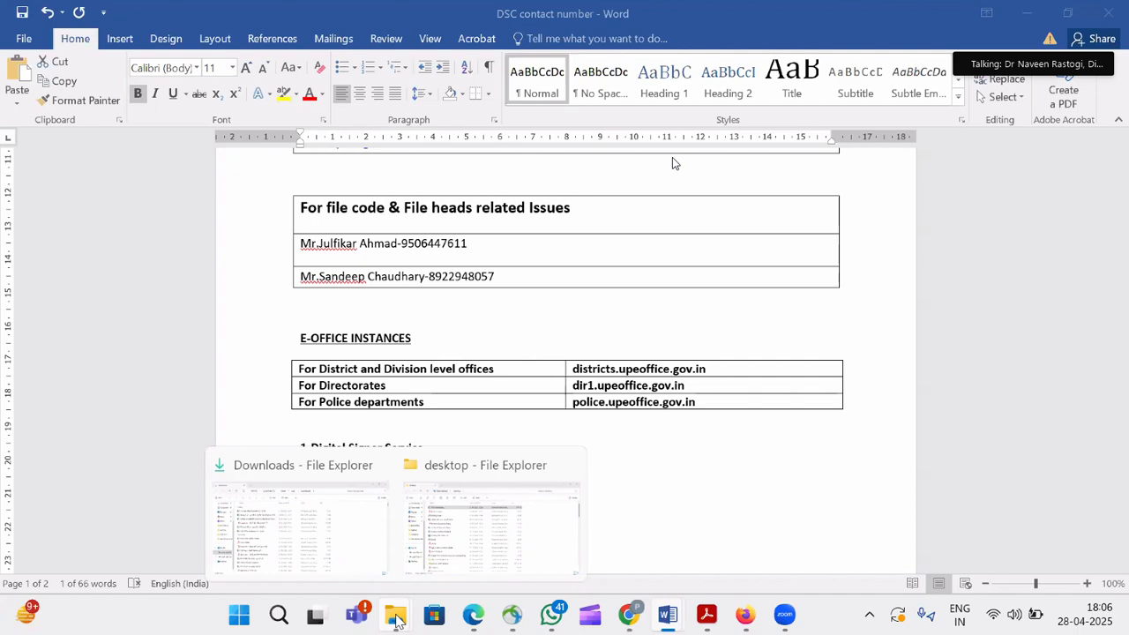
Search the Downloads folder for 'pr', then clear the search to show all 6,098 items.
left_click(328, 553)
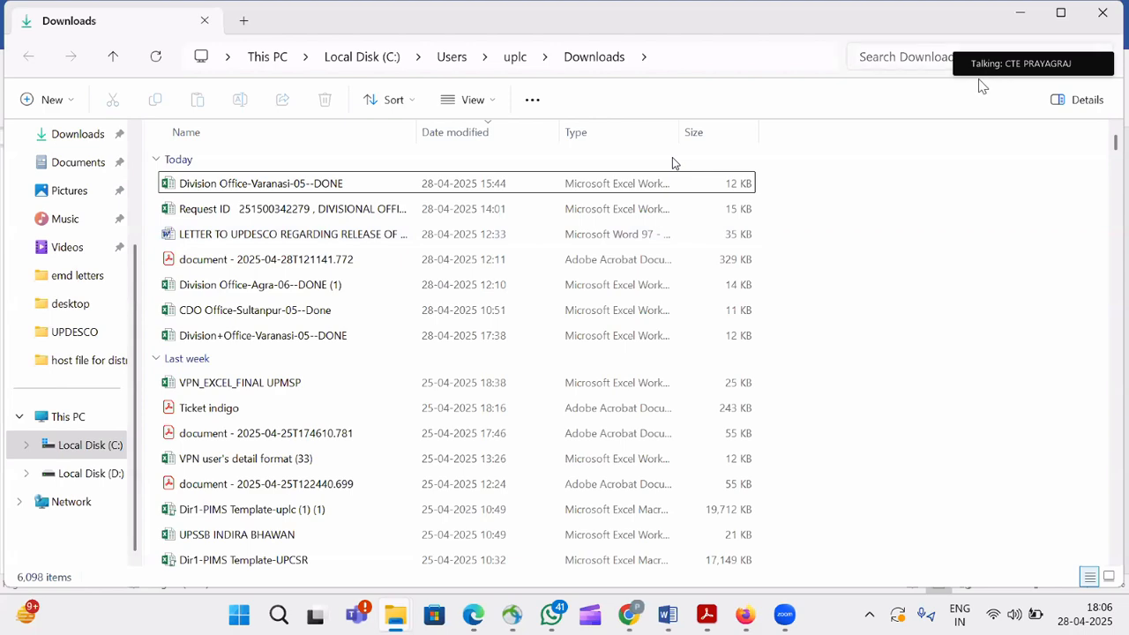
key("ctrl+e")
type("p")
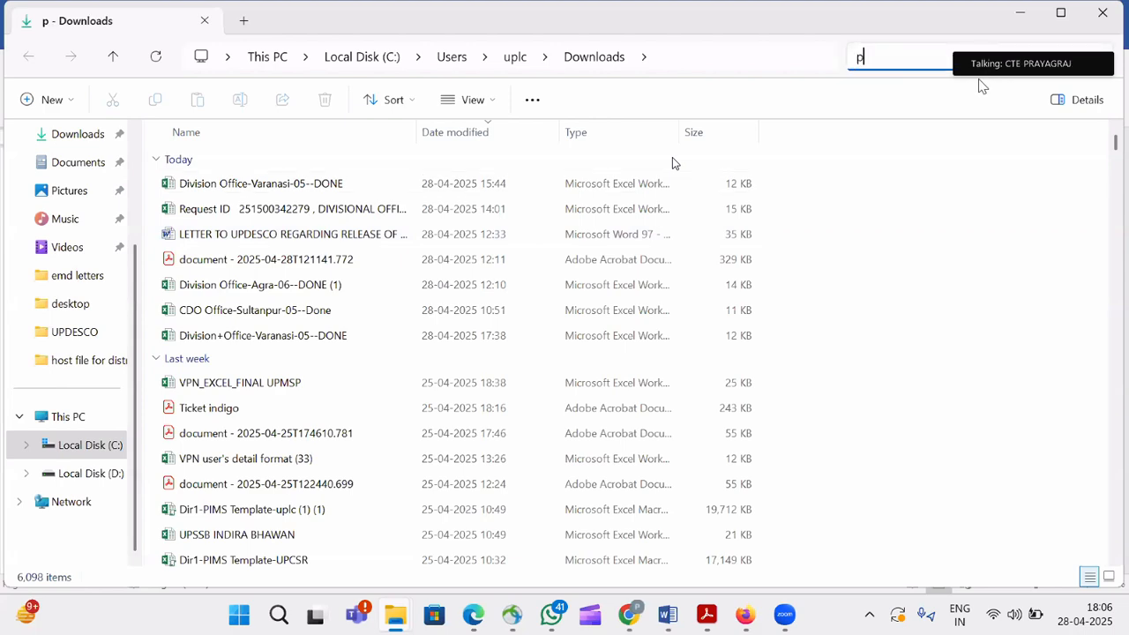
type("r")
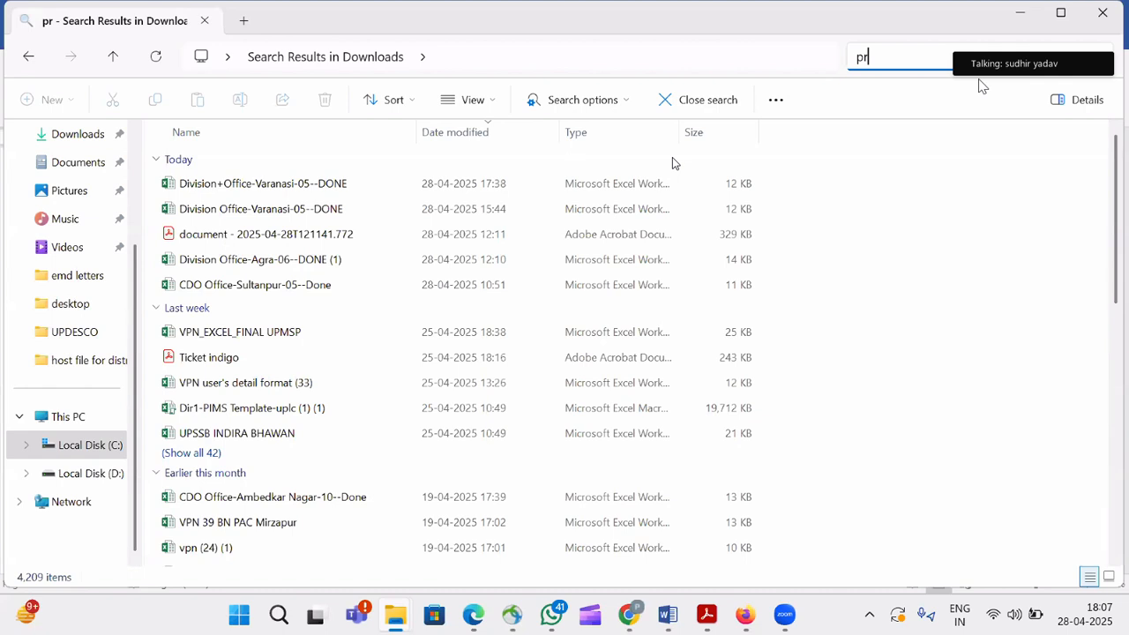
key("BackSpace")
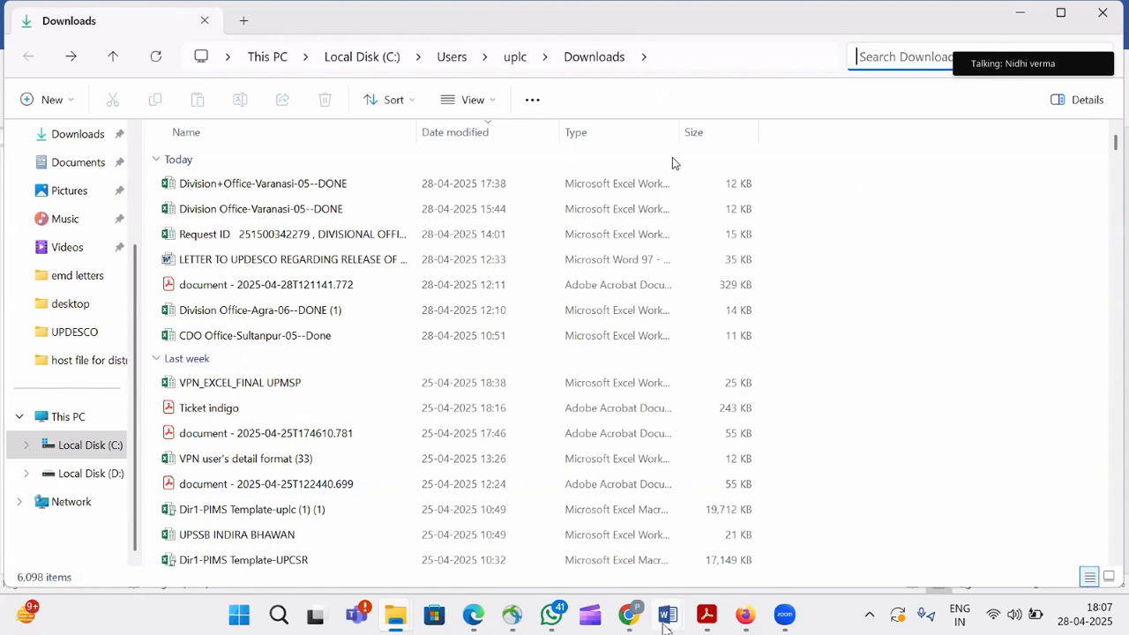
Return to the DSC contact number note at its For DSC Related Issues table.
mouse_move(667, 623)
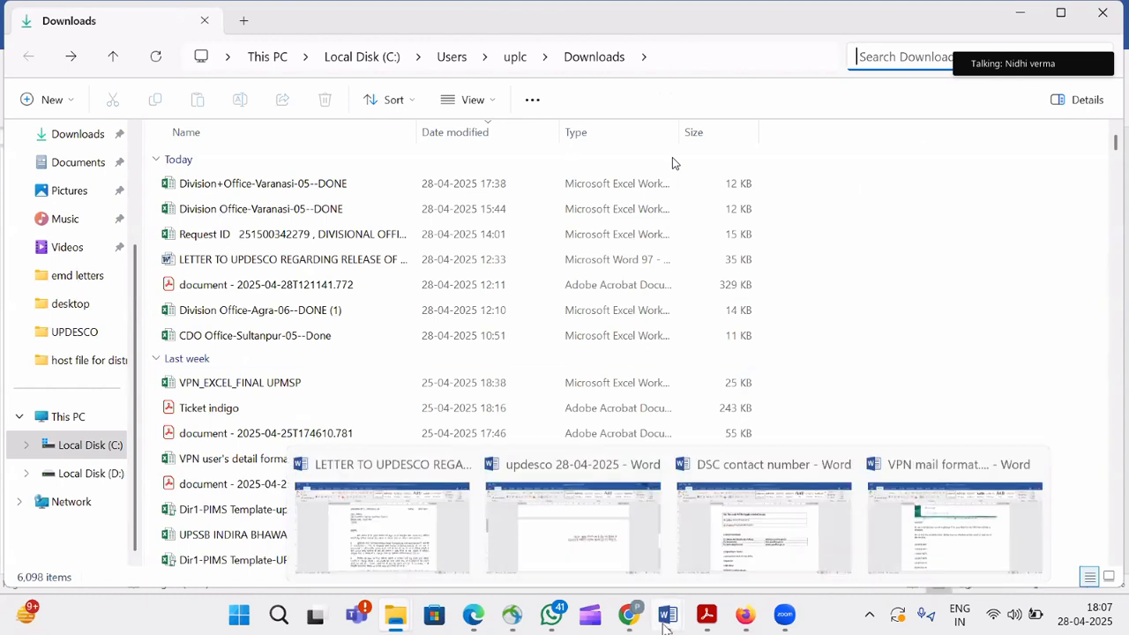
left_click(756, 552)
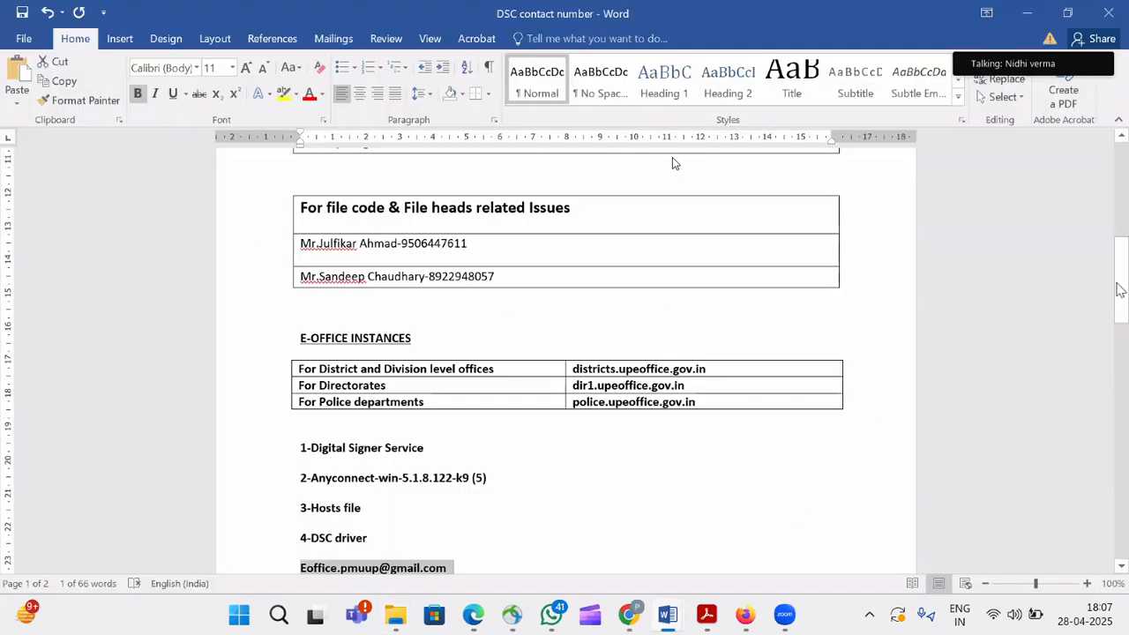
left_click_drag(1118, 286, 1119, 194)
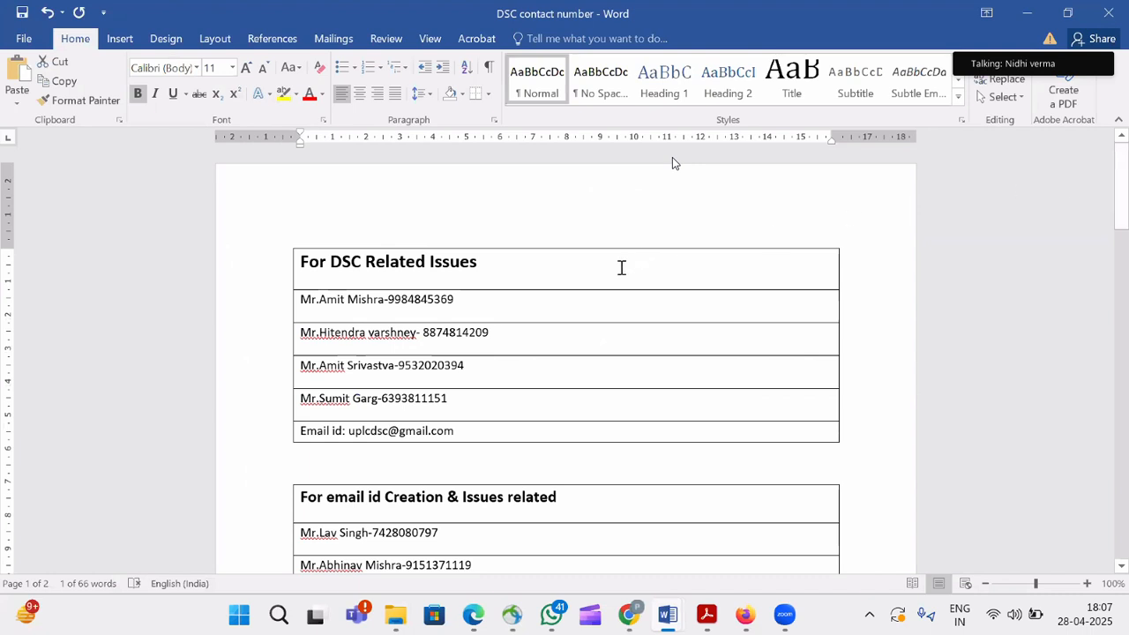
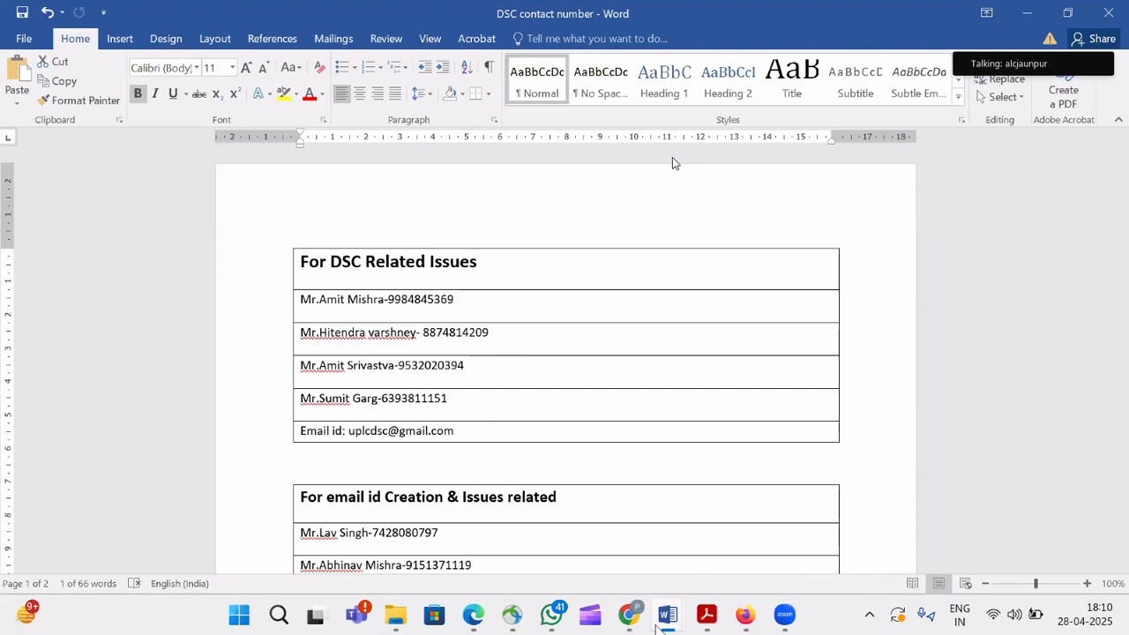
Close the LETTER TO UPDESCO document and cancel the pending updesco save prompt.
mouse_move(660, 620)
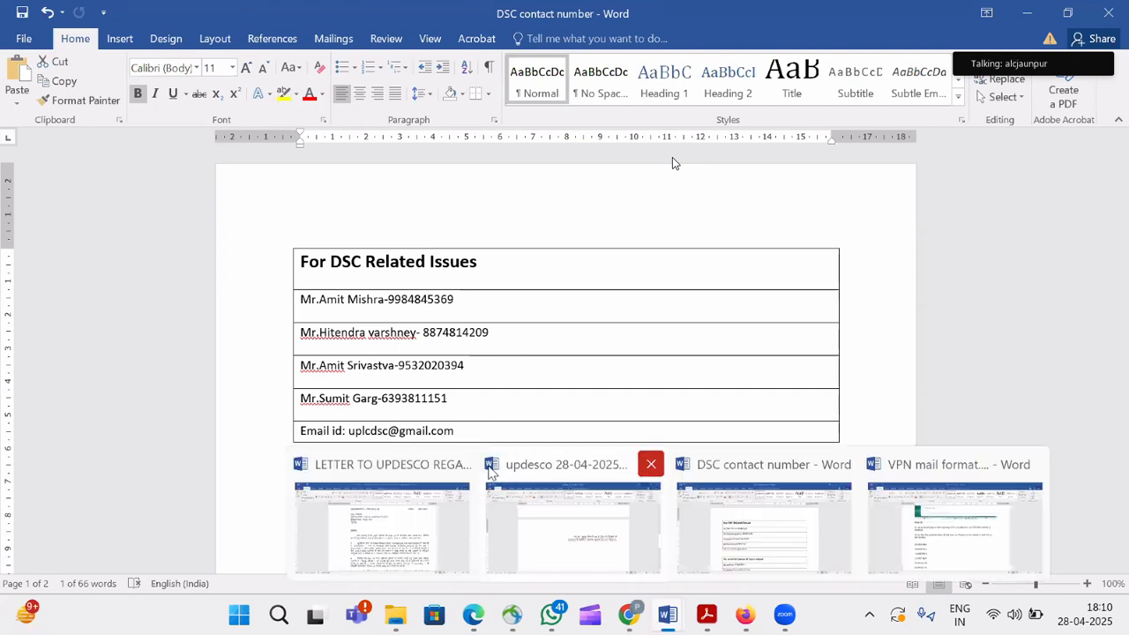
left_click(459, 466)
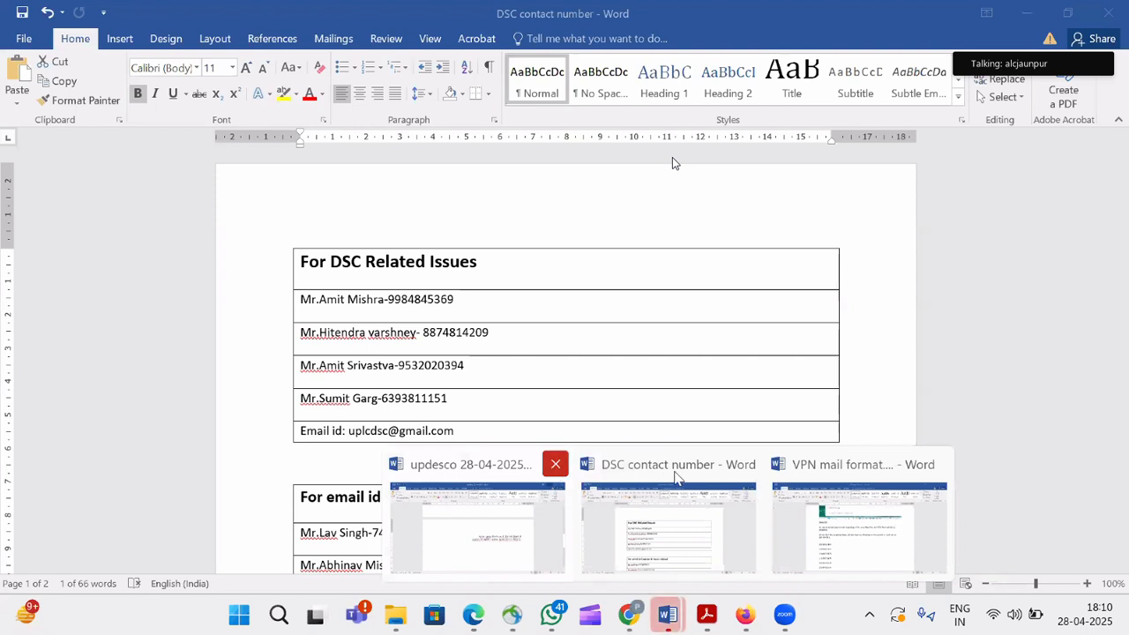
left_click(701, 464)
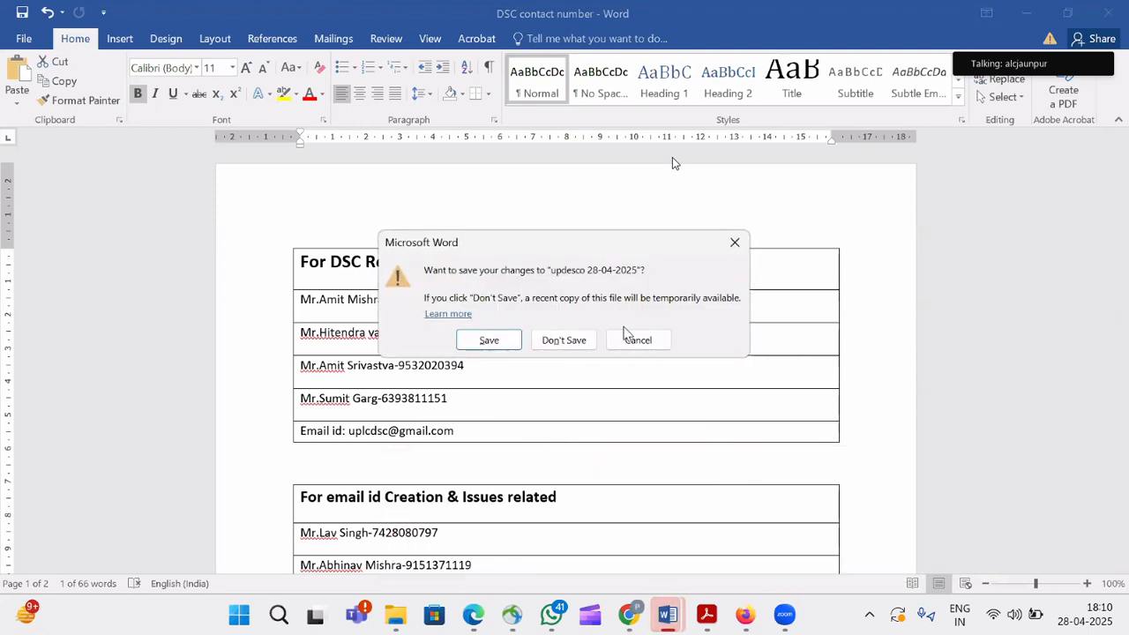
left_click(735, 241)
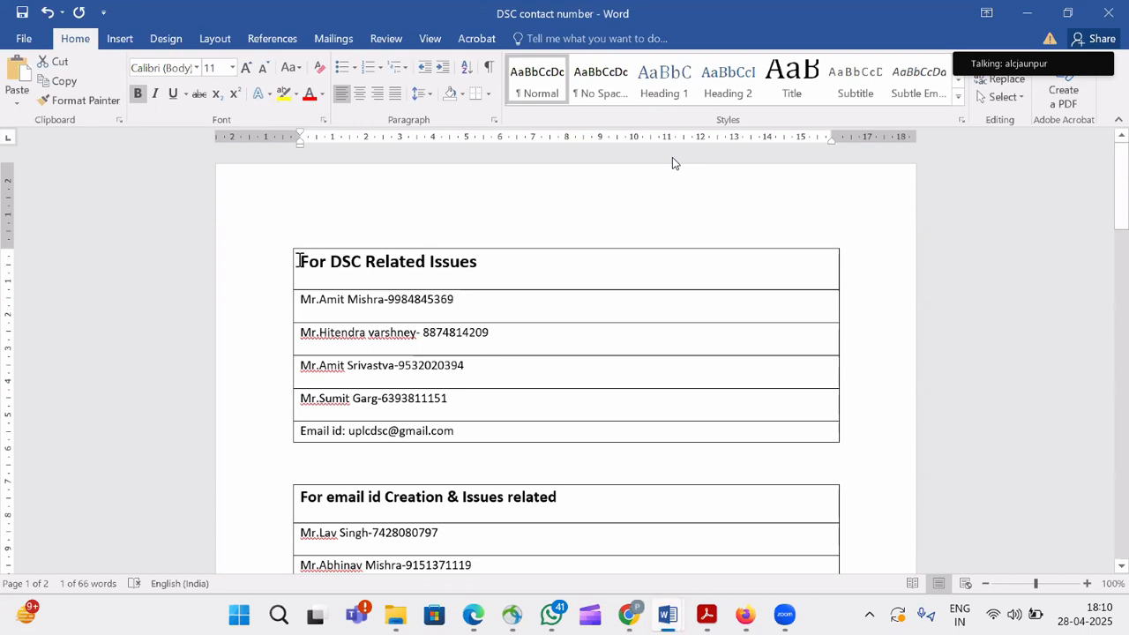
Select the DSC Related Issues table text in DSC contact number, then clear the selection.
left_click_drag(299, 261, 490, 445)
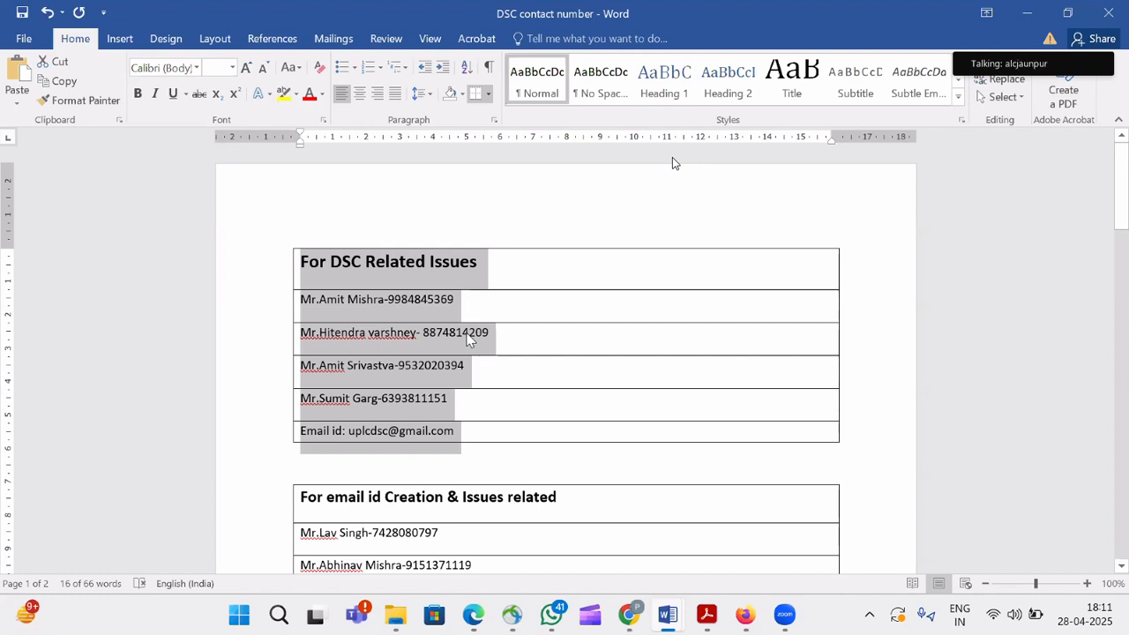
left_click(505, 454)
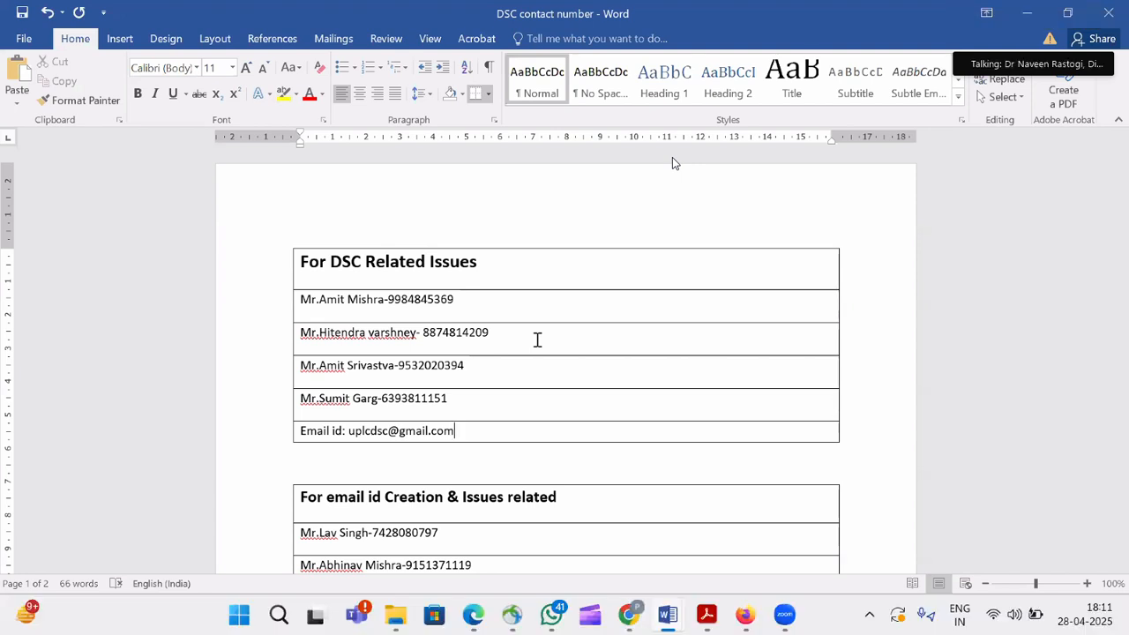
mouse_move(667, 618)
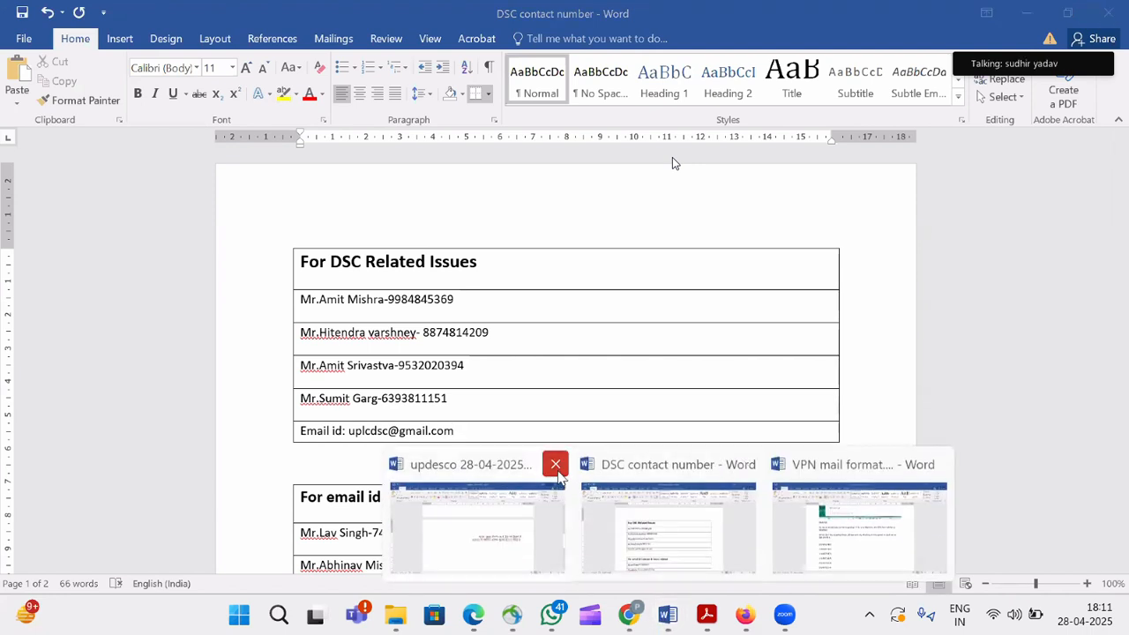
Close updesco 28-04-2025 and DSC contact number with changes saved, and close VPN mail format.
left_click(556, 471)
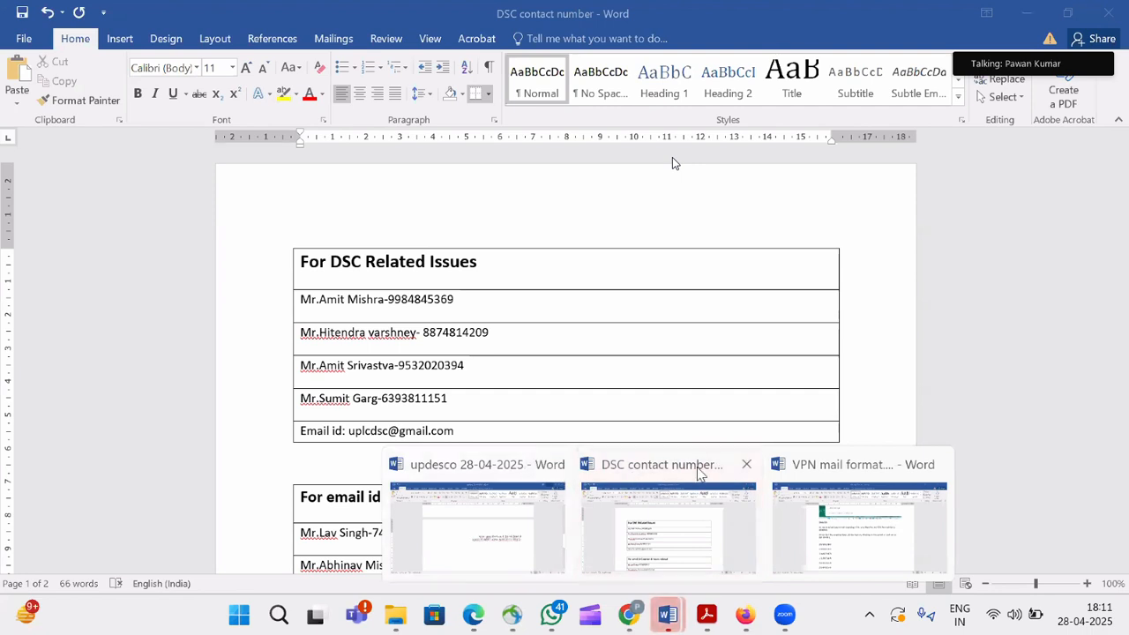
left_click(497, 339)
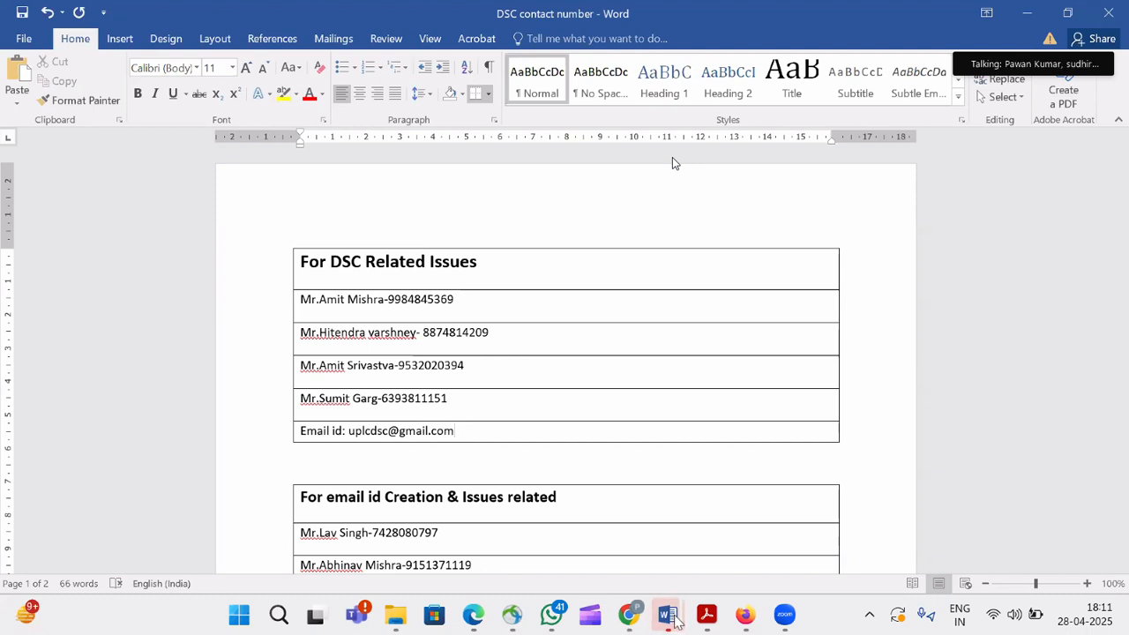
mouse_move(668, 615)
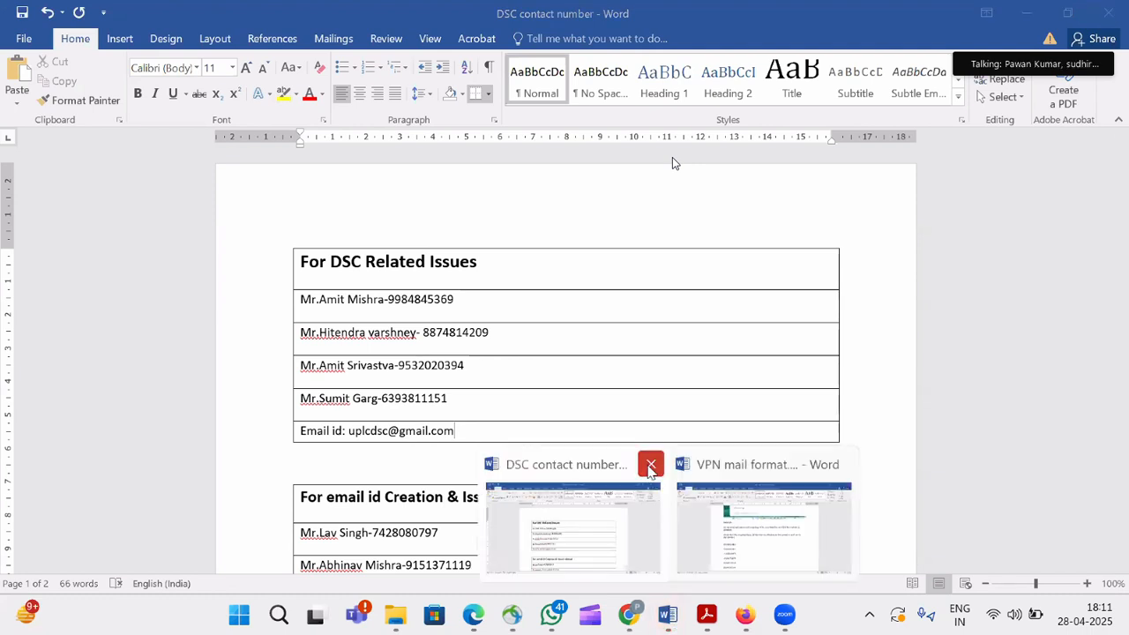
left_click(650, 465)
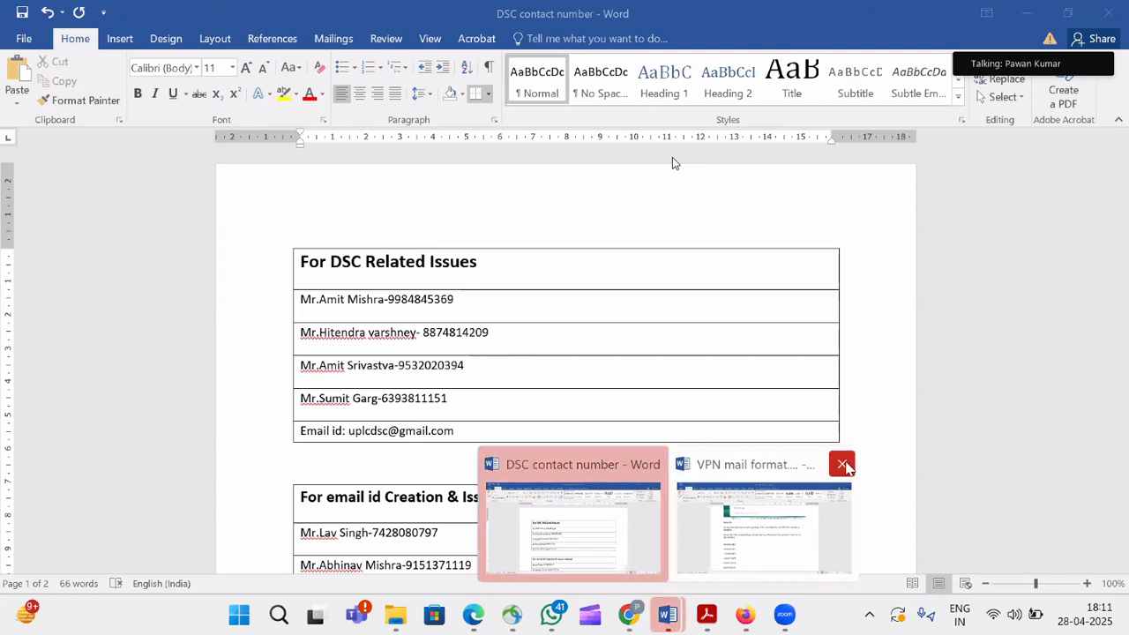
left_click(855, 462)
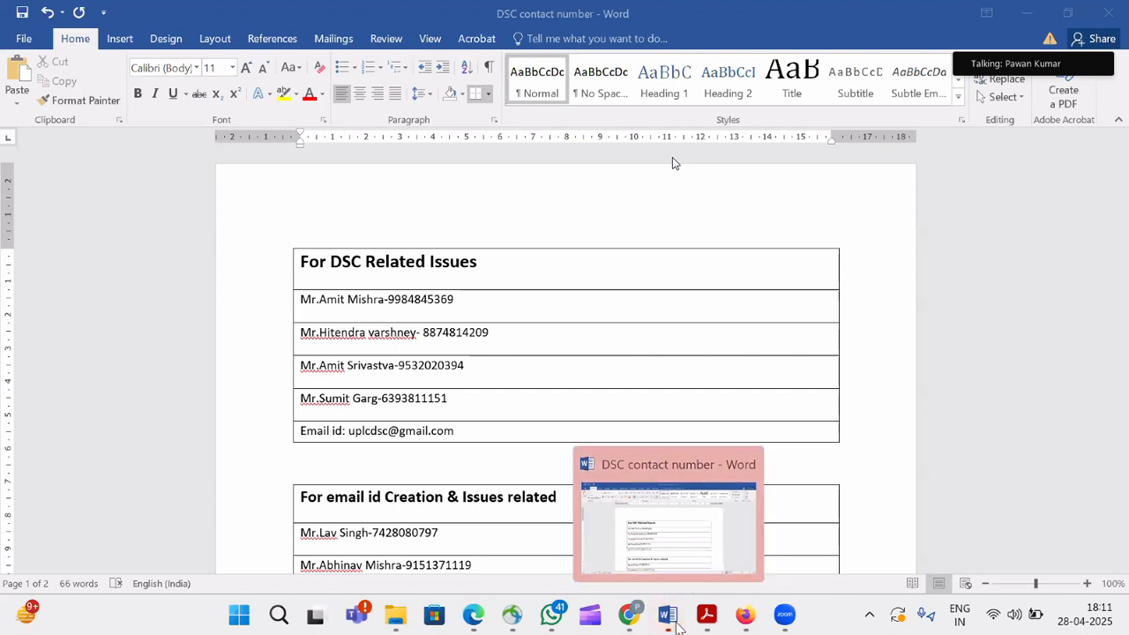
left_click(744, 464)
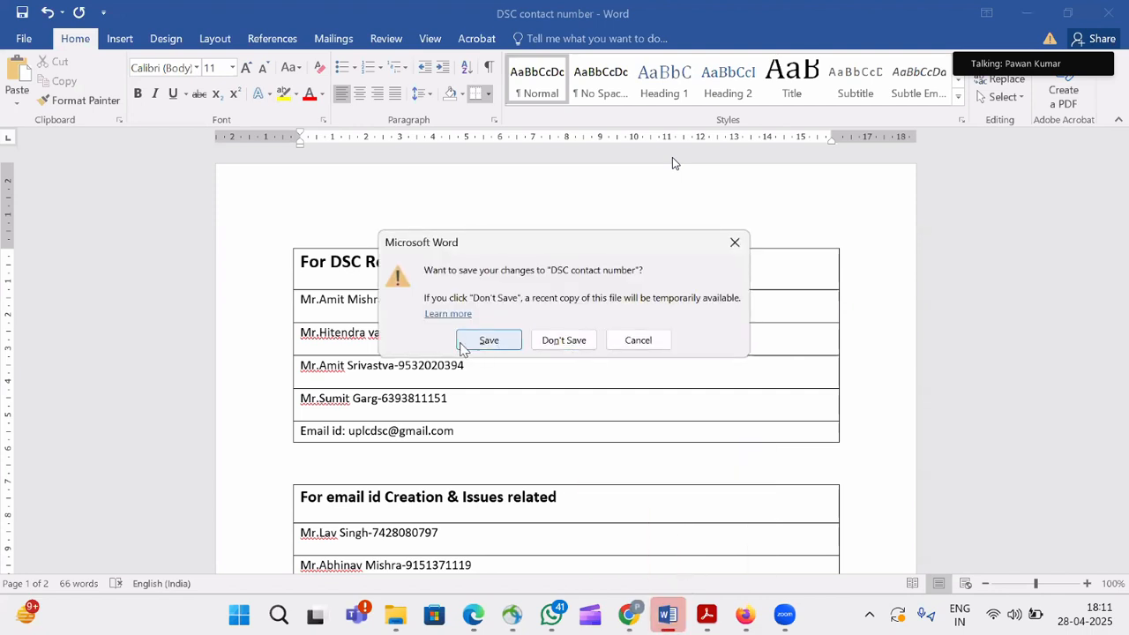
key("Return")
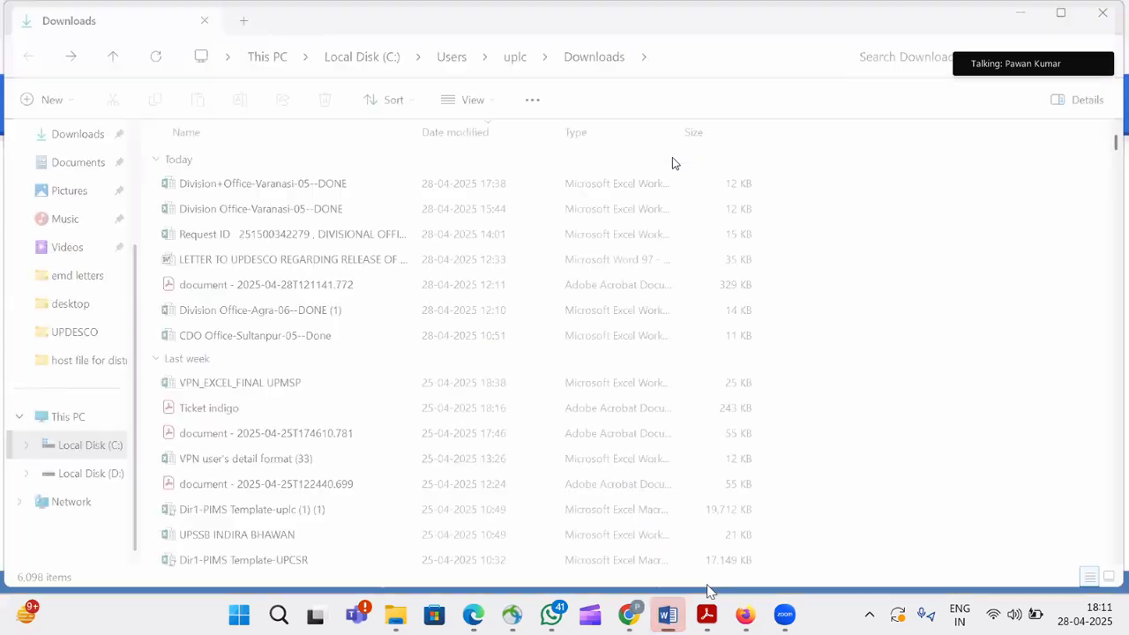
mouse_move(597, 618)
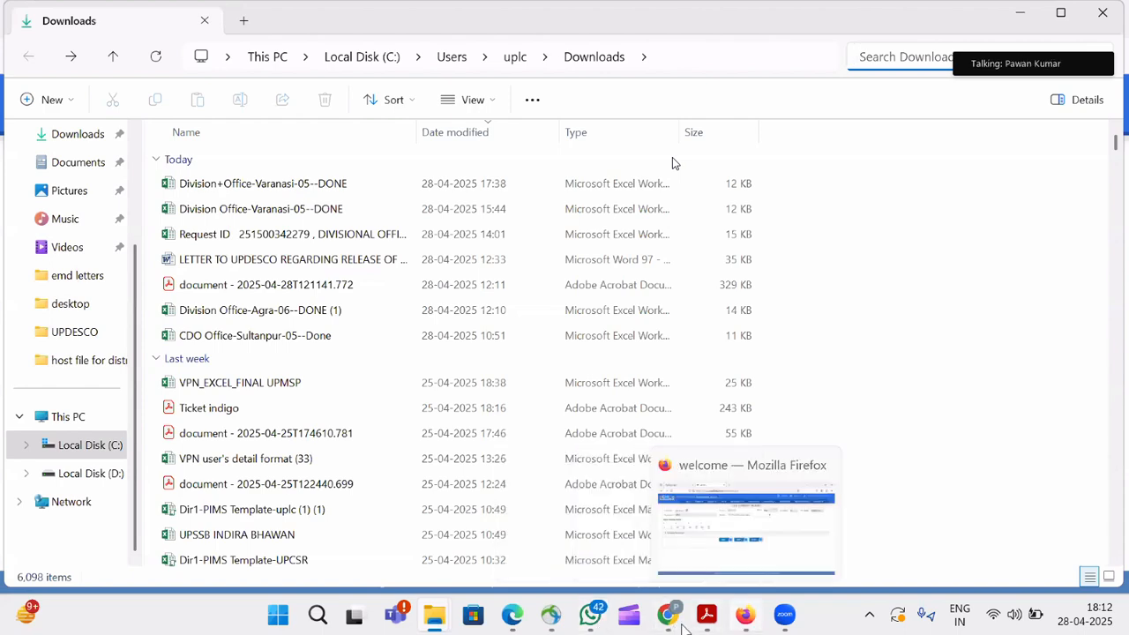
Switch to the Chrome eOffice Reminder draft on 'Training IN MORADABAD' and scroll to its empty body.
mouse_move(668, 622)
left_click(668, 529)
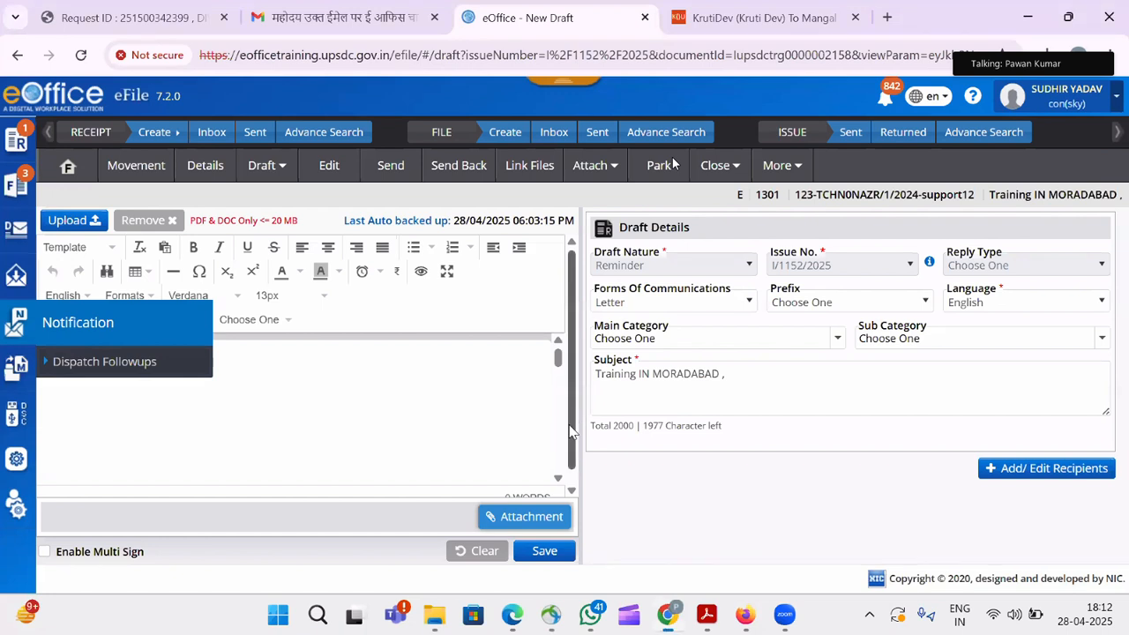
scroll(569, 468, "down", 1)
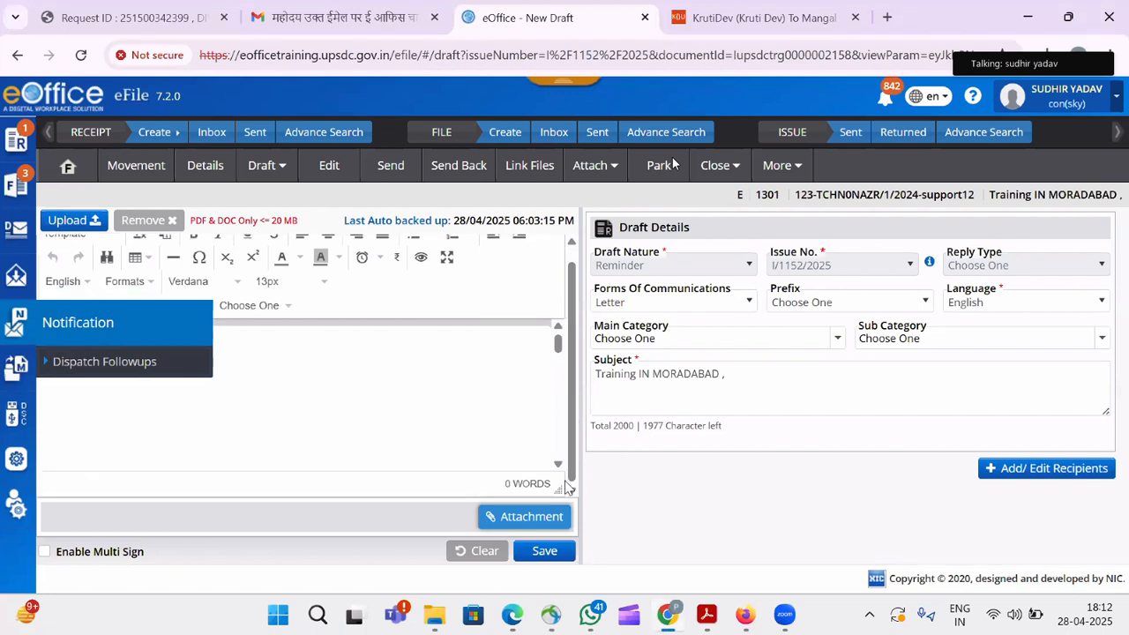